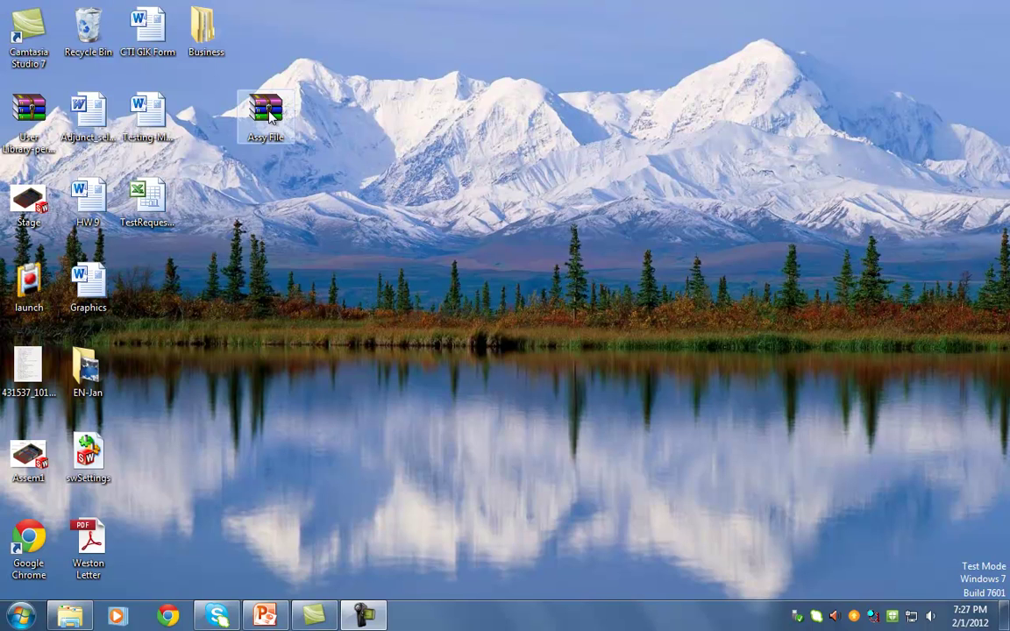
Extract the Assy File folder from the Assy File.zip archive onto the desktop and place it beside the archive
{"action": "left_click_drag", "start_coordinate": [289, 119], "coordinate": [326, 300]}
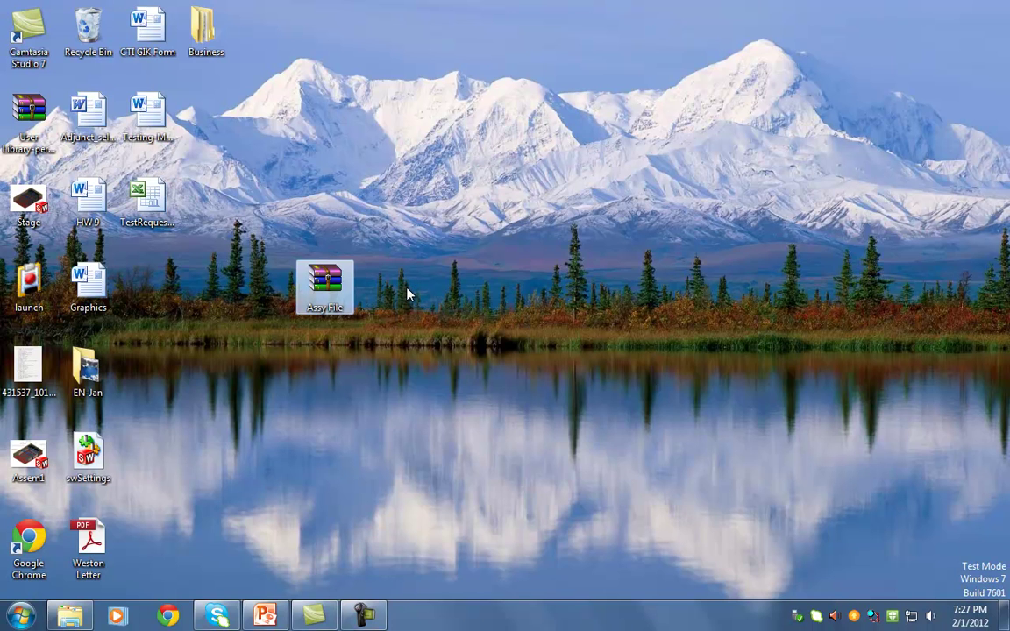
{"action": "right_click", "coordinate": [325, 279]}
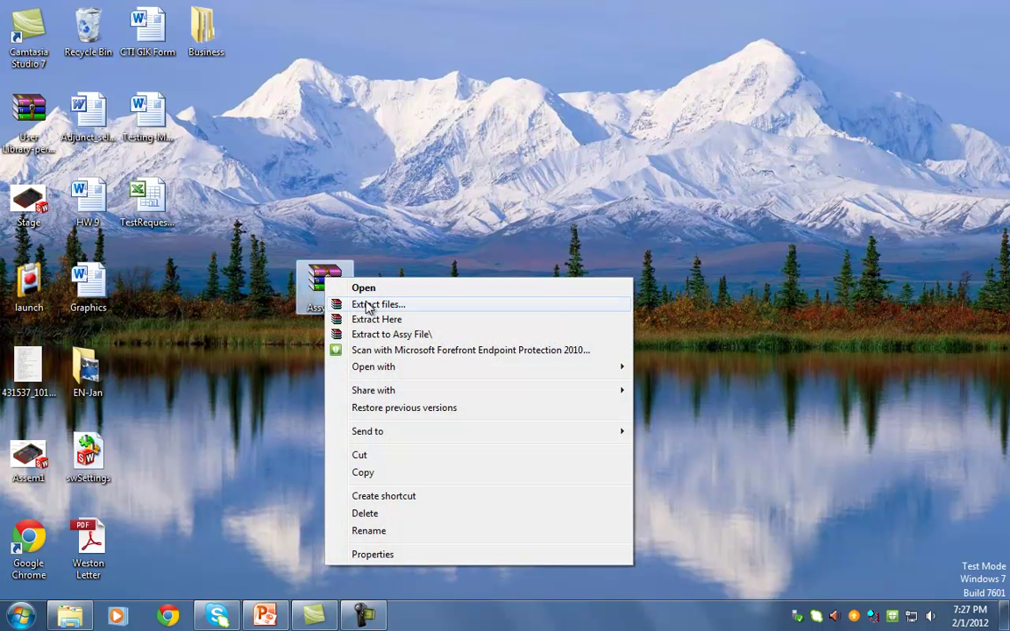
{"action": "left_click", "coordinate": [287, 257]}
{"action": "double_click", "coordinate": [292, 256]}
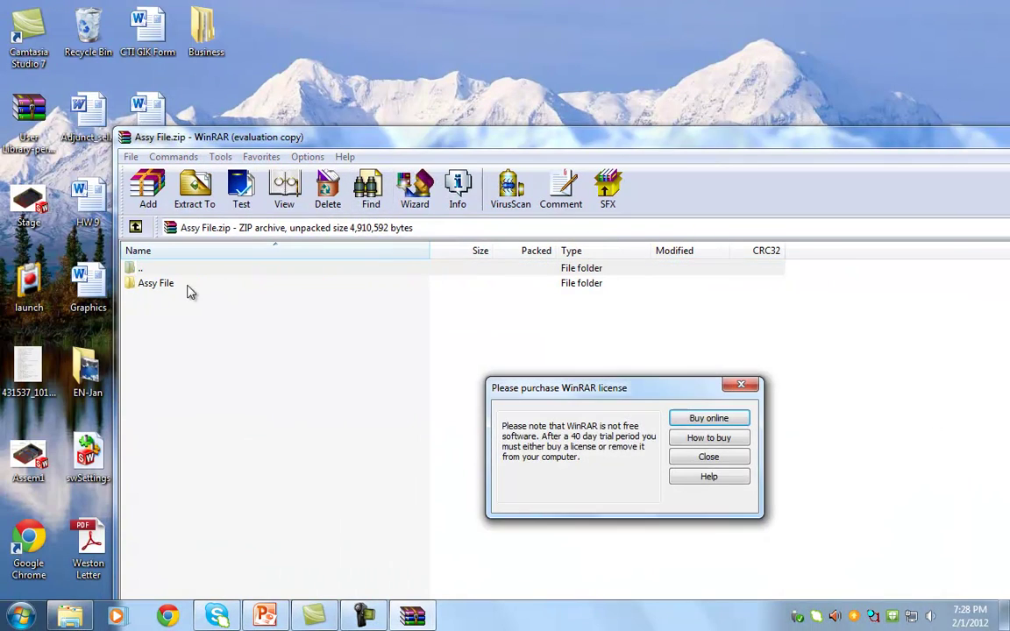
{"action": "left_click", "coordinate": [712, 459]}
{"action": "left_click", "coordinate": [151, 286]}
{"action": "left_click_drag", "start_coordinate": [150, 285], "coordinate": [406, 75]}
{"action": "left_click_drag", "start_coordinate": [601, 148], "coordinate": [383, 200]}
{"action": "left_click", "coordinate": [904, 183]}
{"action": "left_click_drag", "start_coordinate": [380, 24], "coordinate": [332, 310]}
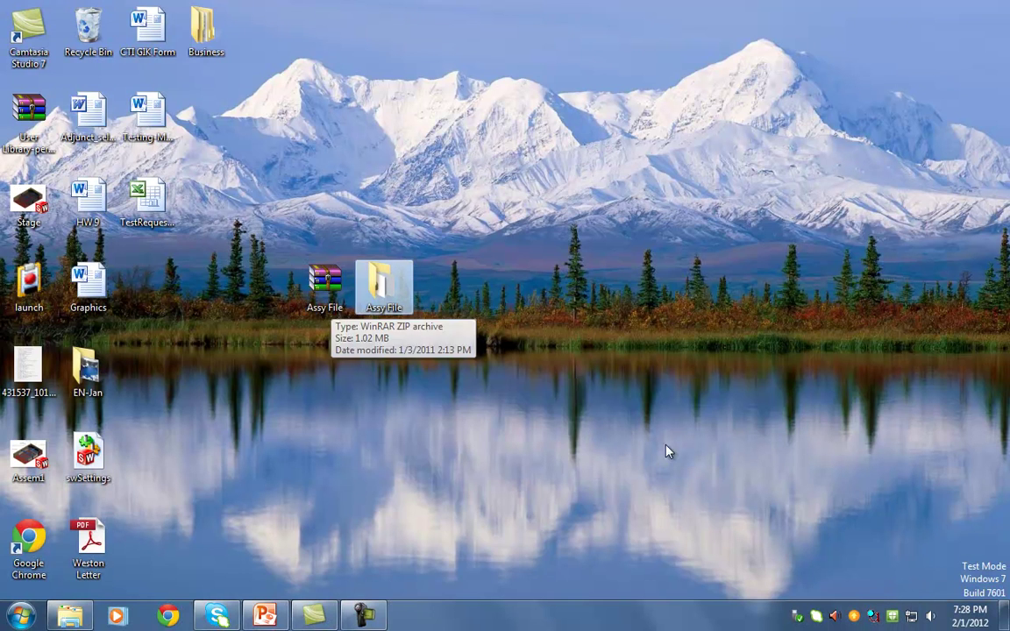
Raise the computer's speaker volume
{"action": "left_click", "coordinate": [932, 616]}
{"action": "left_click_drag", "start_coordinate": [932, 488], "coordinate": [928, 427]}
{"action": "left_click", "coordinate": [710, 487]}
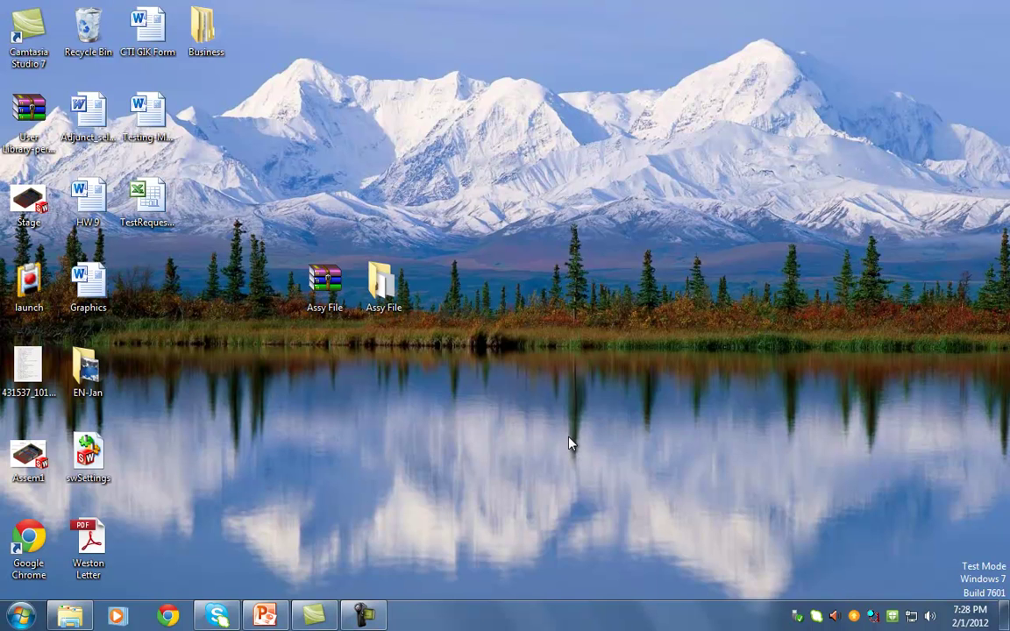
Watch the Assem2 video clip from the extracted Assy File folder, and put the player and folder windows away
{"action": "double_click", "coordinate": [386, 297]}
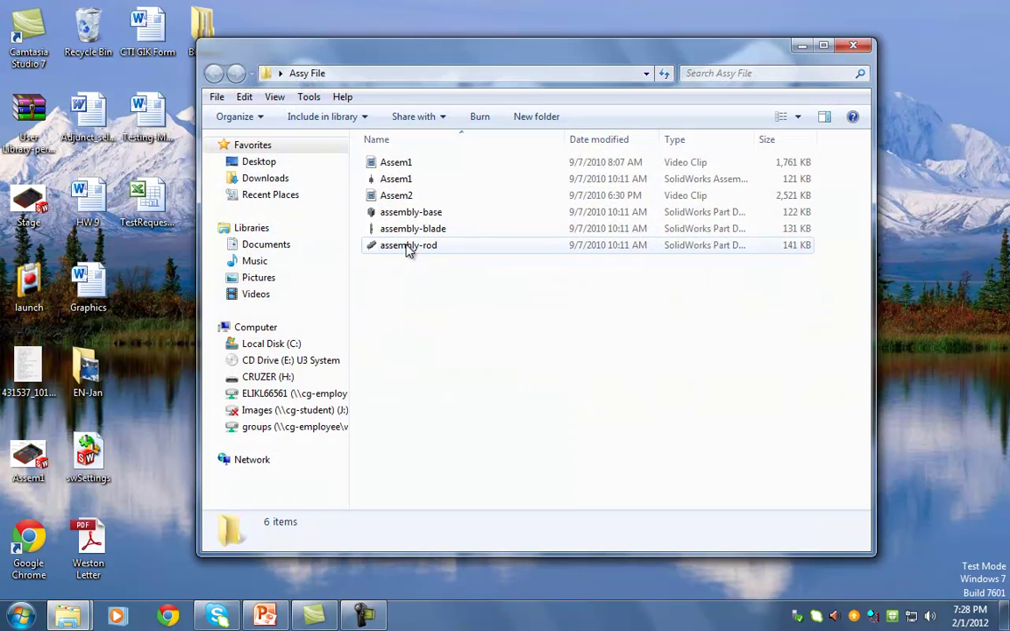
{"action": "double_click", "coordinate": [394, 196]}
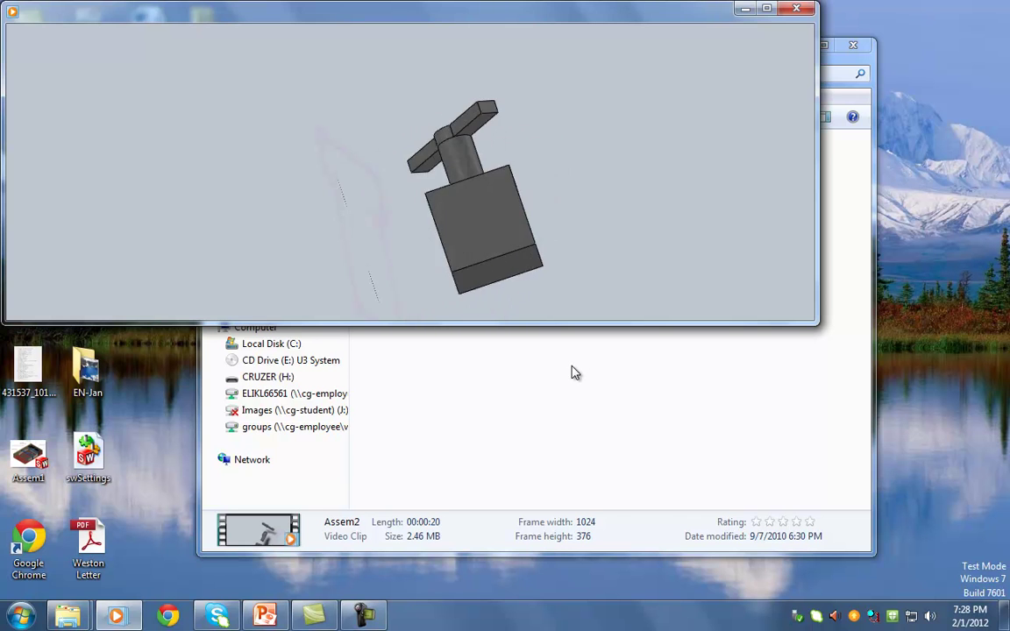
{"action": "mouse_move", "coordinate": [473, 127]}
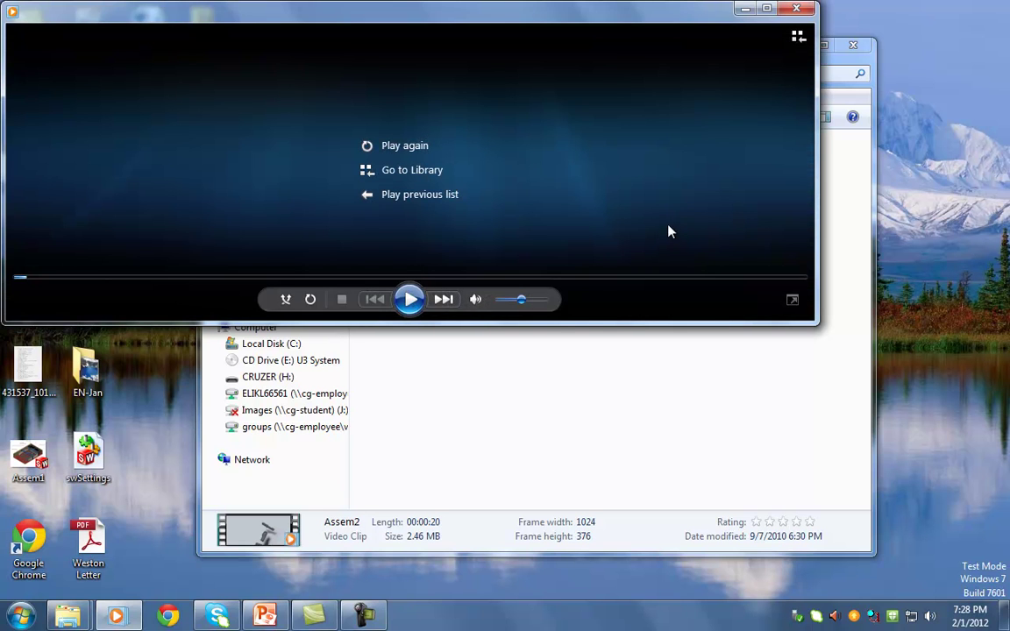
{"action": "left_click", "coordinate": [797, 9]}
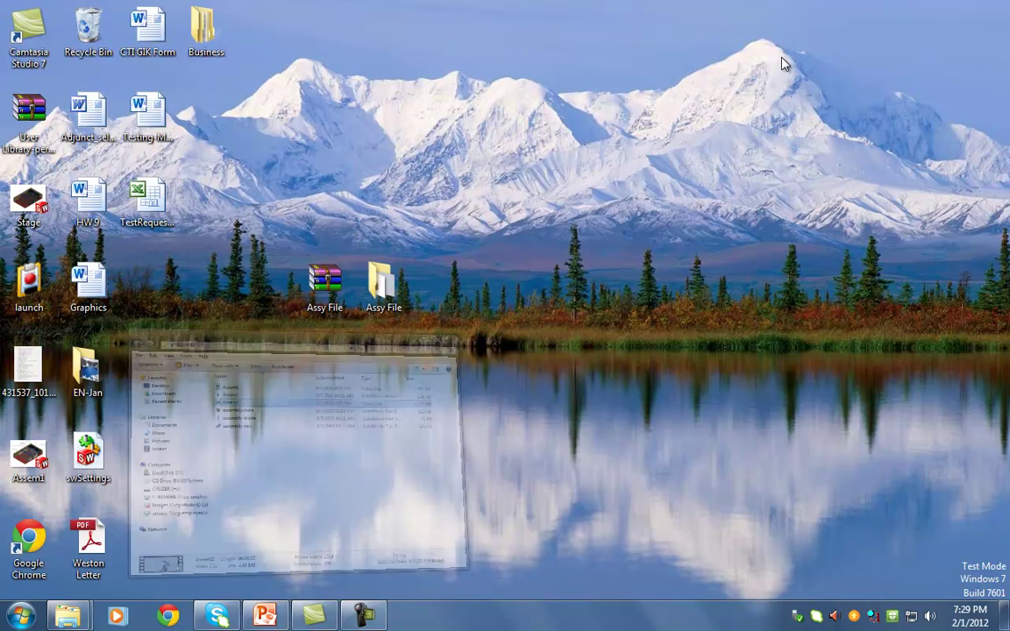
{"action": "left_click", "coordinate": [802, 45]}
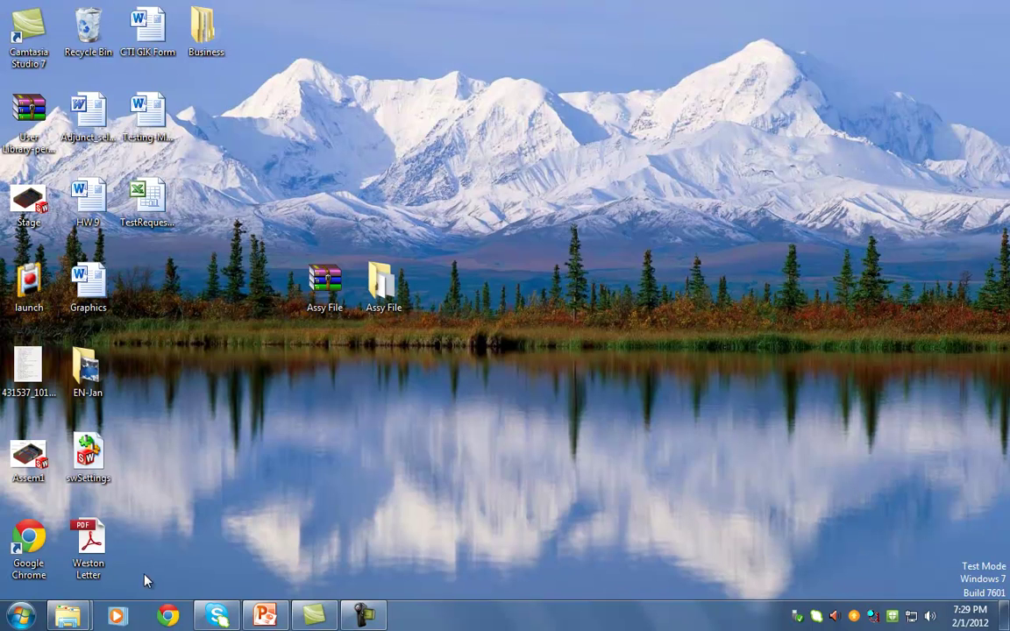
Launch SolidWorks 2011 x64 Edition and quit Skype
{"action": "left_click", "coordinate": [19, 616]}
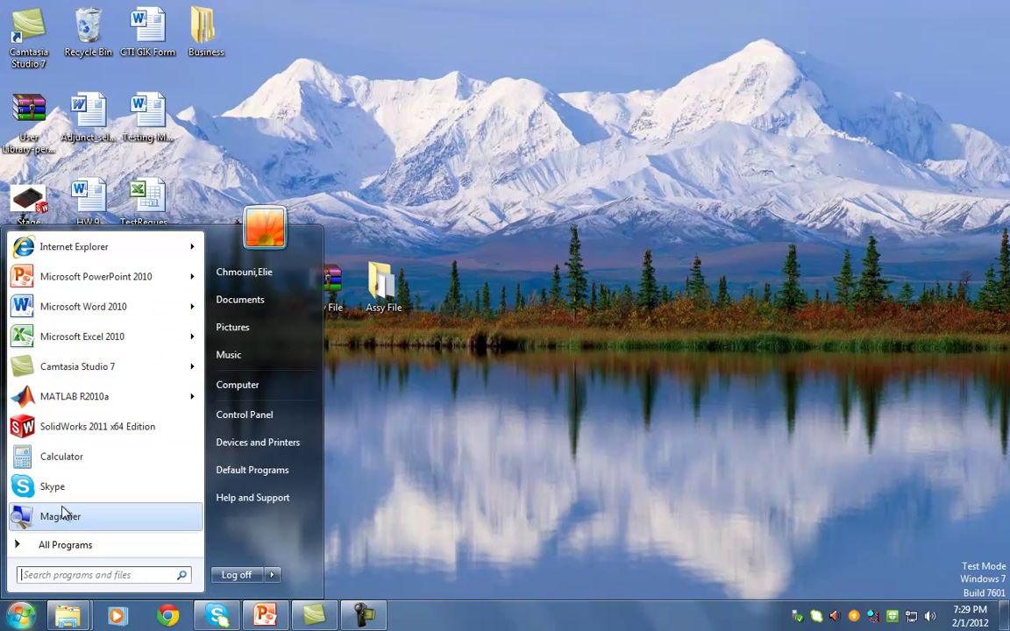
{"action": "left_click", "coordinate": [56, 426]}
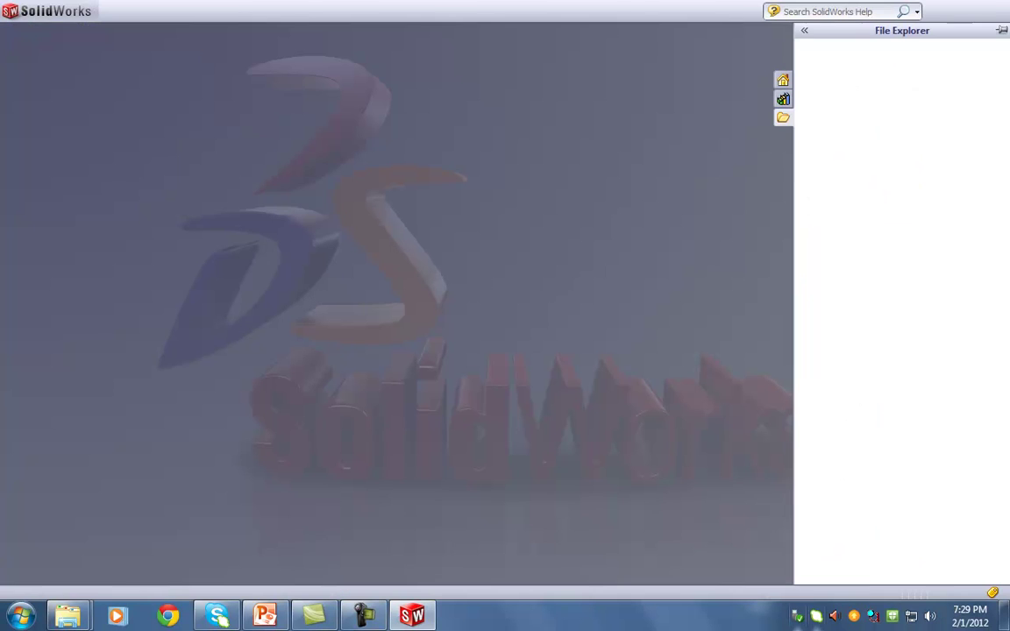
{"action": "right_click", "coordinate": [818, 618]}
{"action": "left_click", "coordinate": [846, 608]}
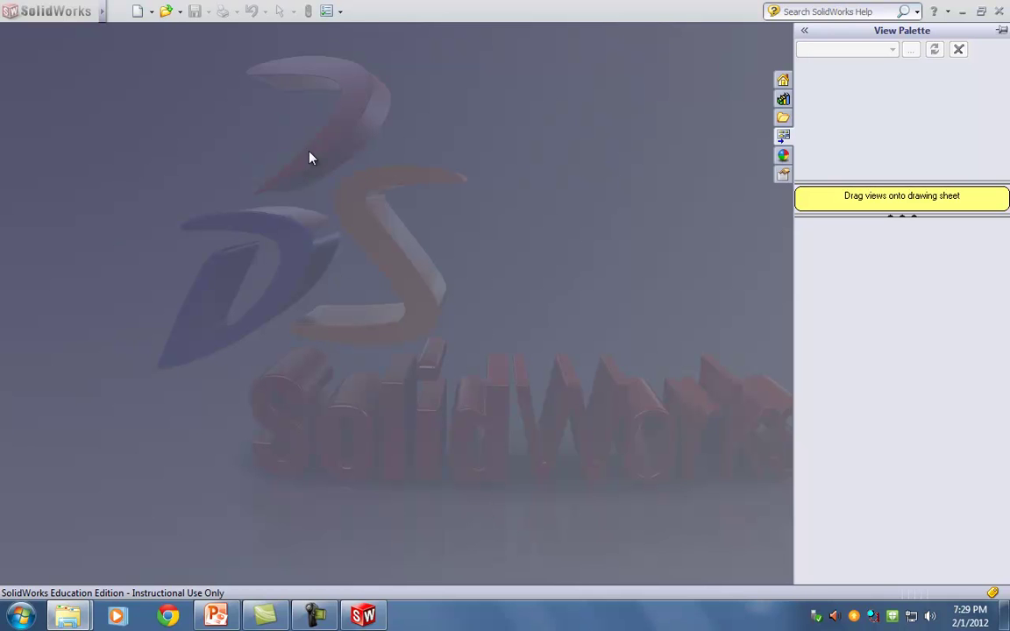
Create a new assembly document
{"action": "left_click", "coordinate": [111, 12]}
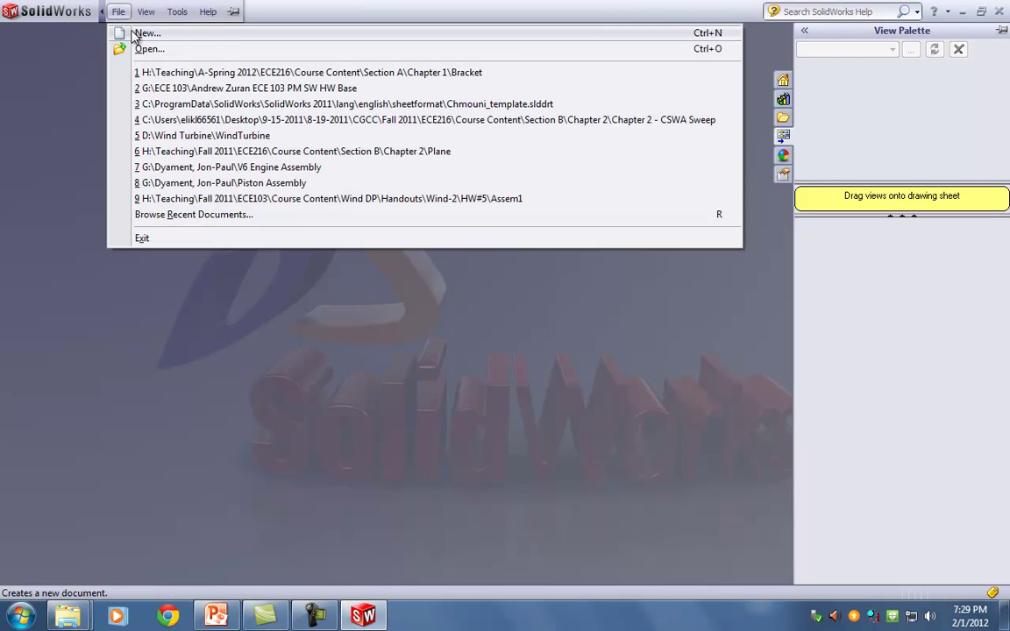
{"action": "left_click", "coordinate": [127, 33]}
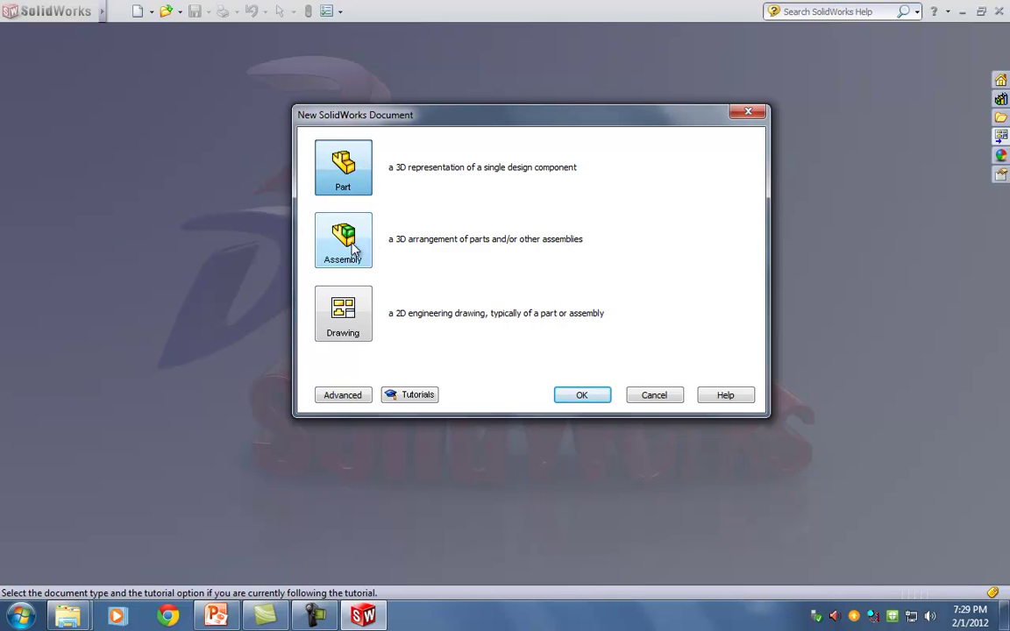
{"action": "left_click", "coordinate": [351, 248]}
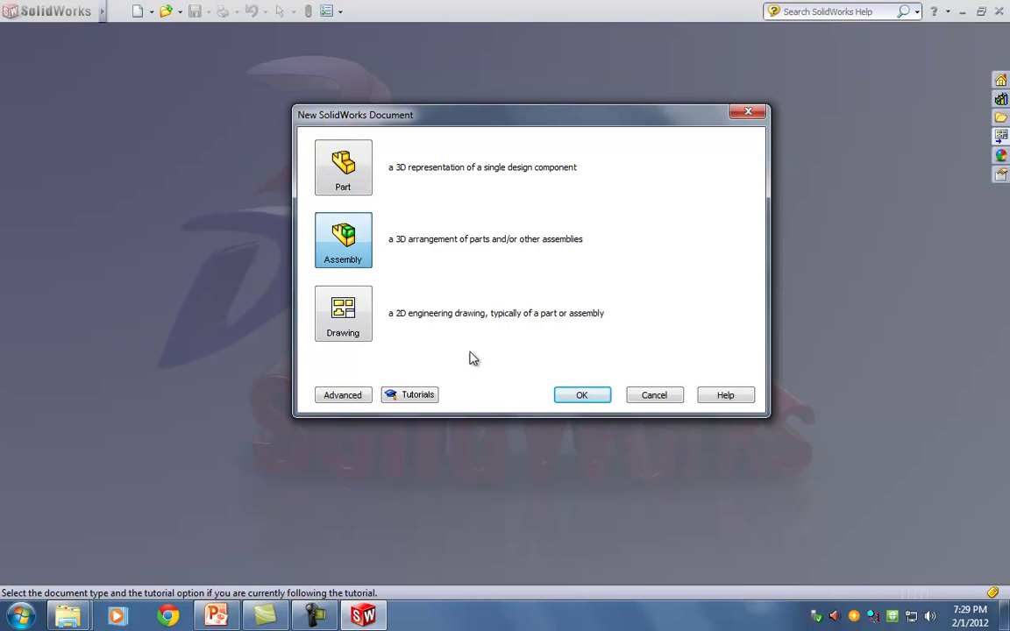
{"action": "left_click", "coordinate": [584, 395]}
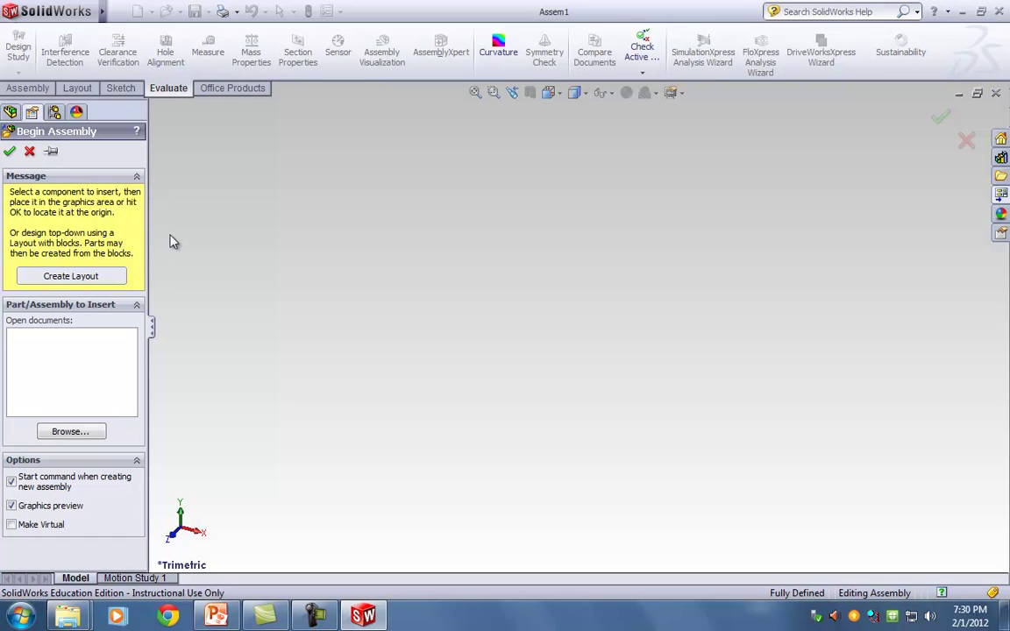
Browse for the first component in the Assy File folder on the Desktop
{"action": "left_click", "coordinate": [74, 431]}
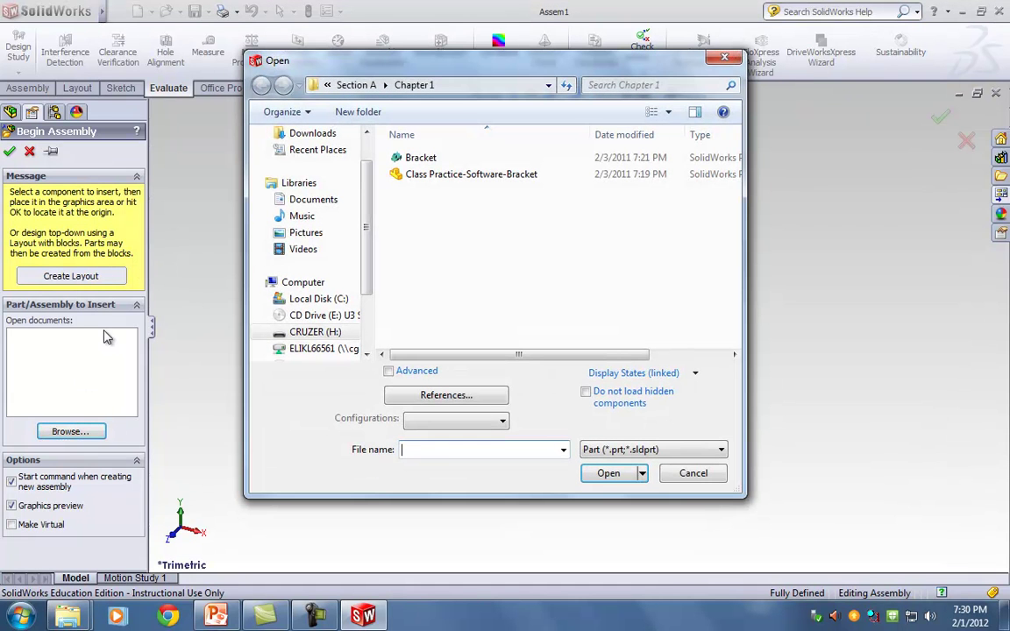
{"action": "scroll", "coordinate": [369, 228], "scroll_direction": "up", "scroll_amount": 1}
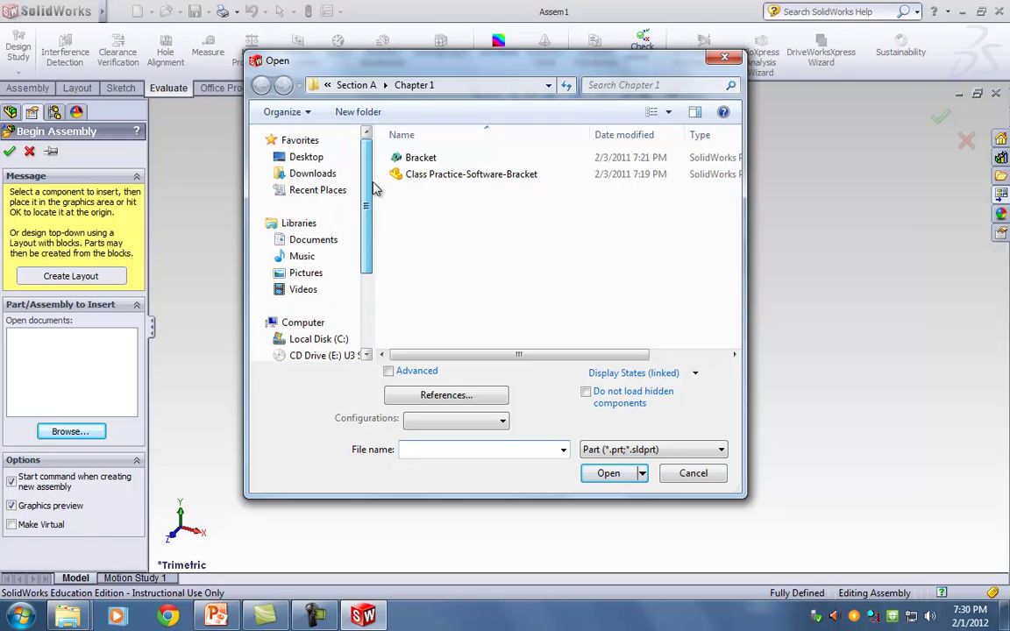
{"action": "left_click", "coordinate": [324, 158]}
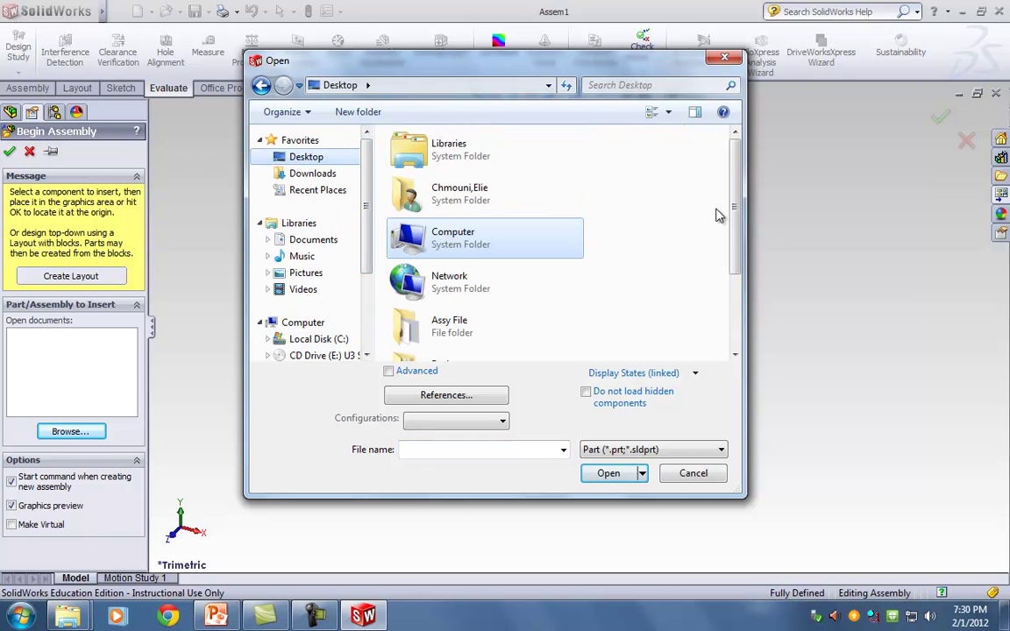
{"action": "scroll", "coordinate": [730, 249], "scroll_direction": "down", "scroll_amount": 3}
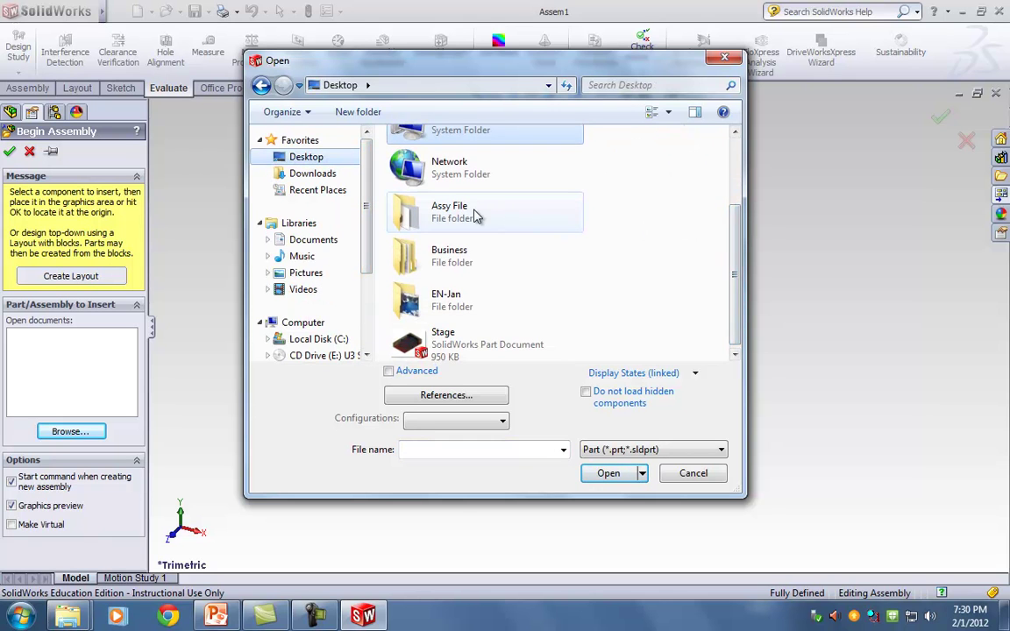
{"action": "double_click", "coordinate": [426, 193]}
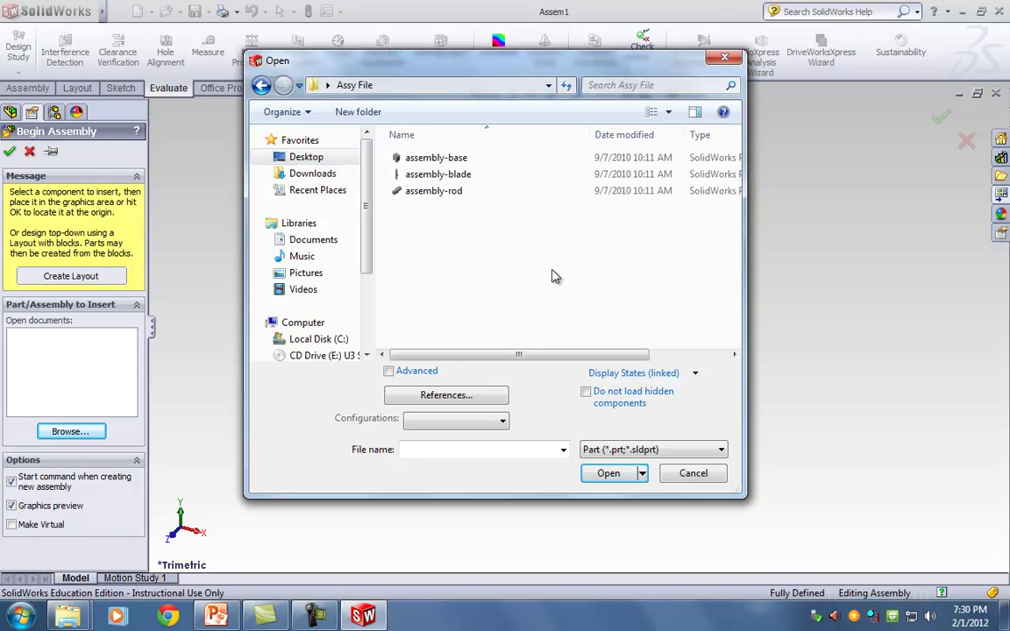
Load the assembly-base part, with the file type kept at Part (*.prt;*.sldprt), and place it in the graphics area
{"action": "left_click", "coordinate": [460, 163]}
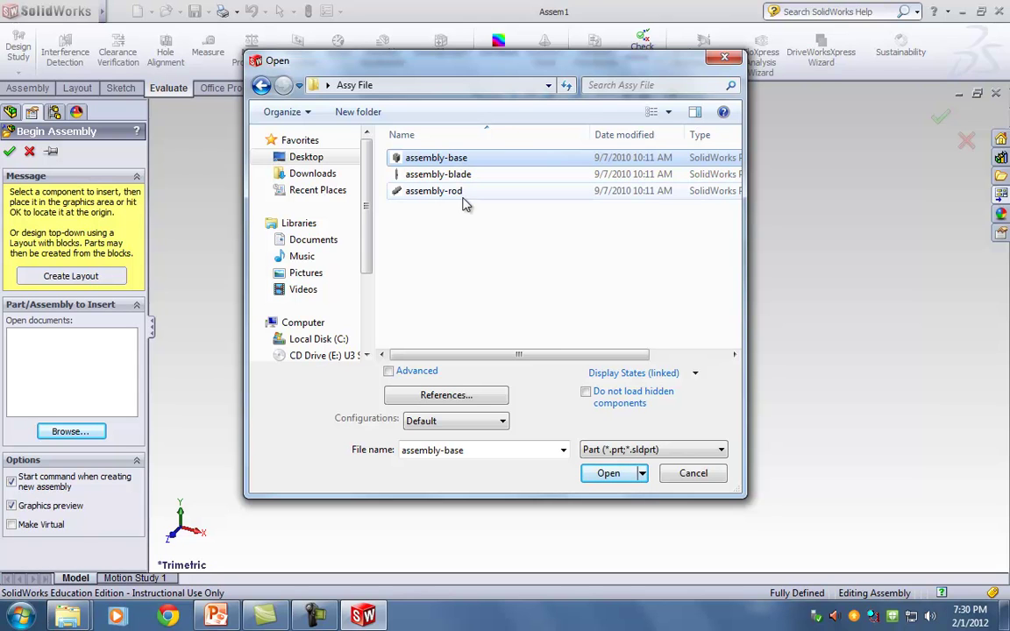
{"action": "left_click", "coordinate": [642, 452]}
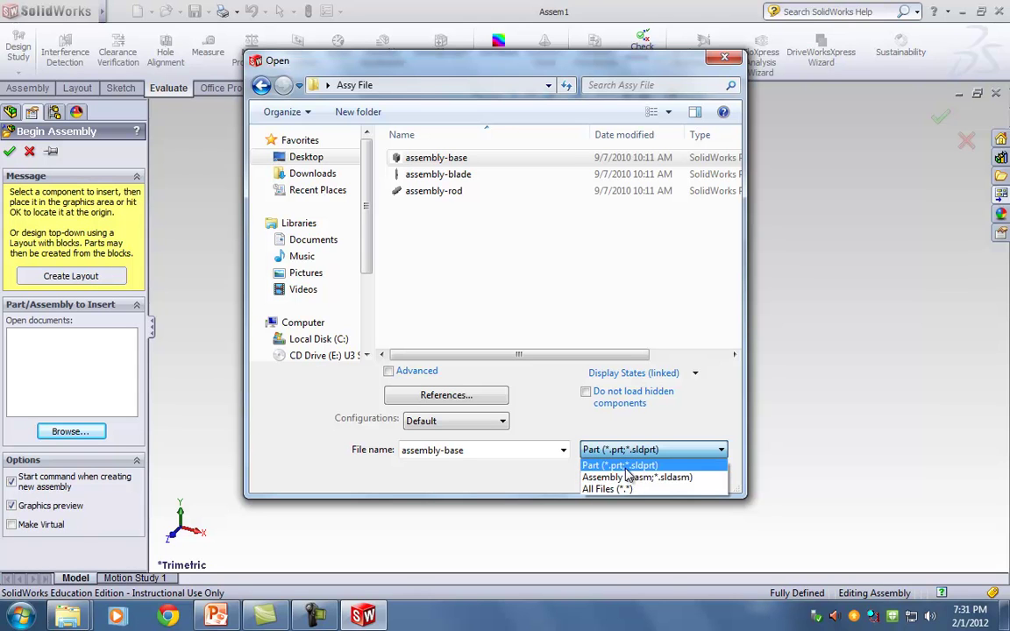
{"action": "left_click", "coordinate": [626, 470]}
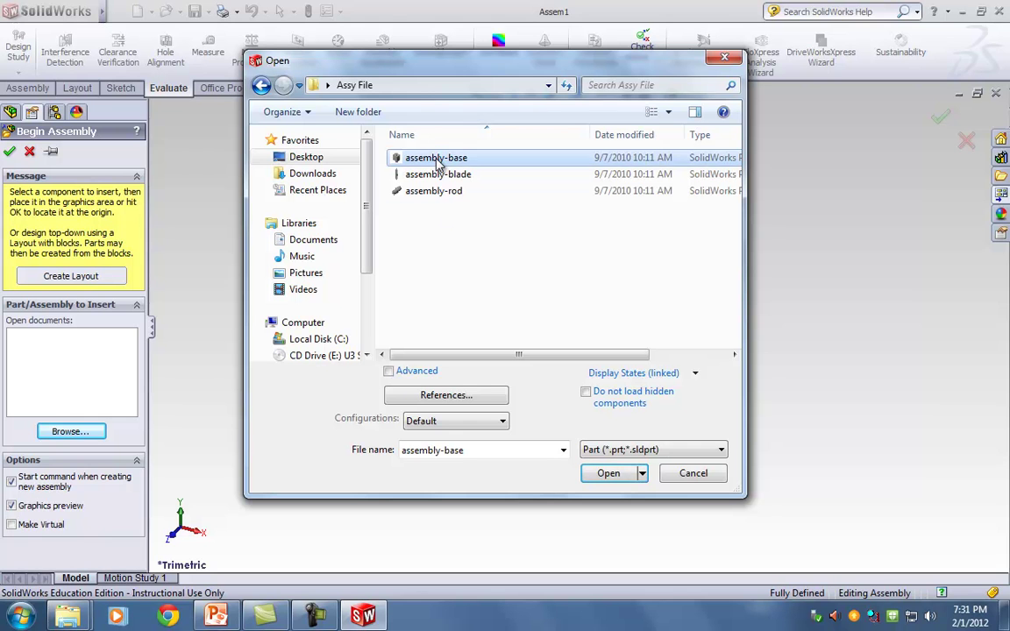
{"action": "left_click", "coordinate": [610, 474]}
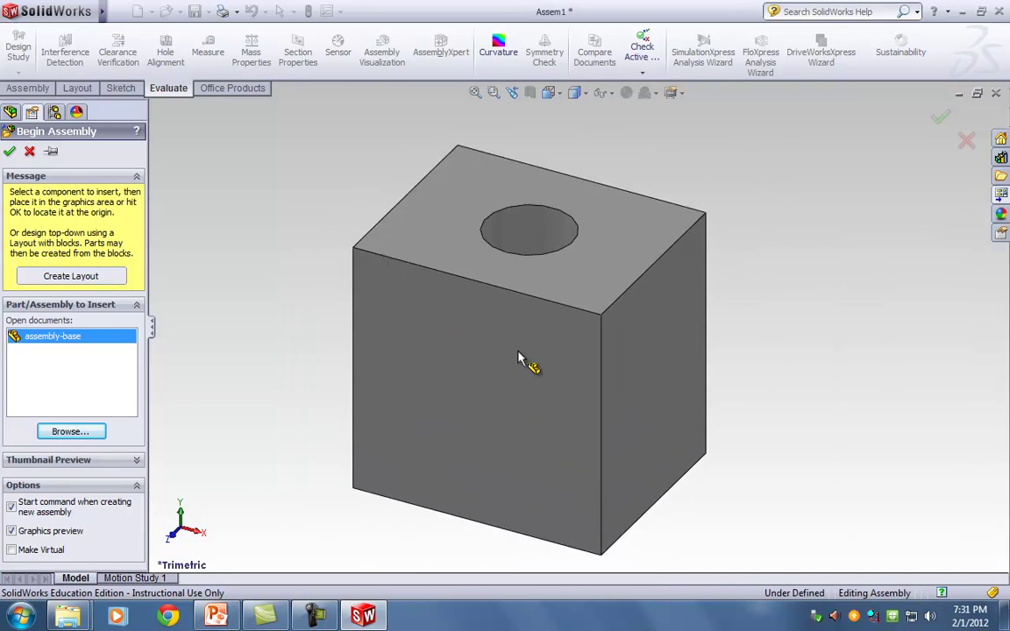
{"action": "left_click", "coordinate": [579, 364]}
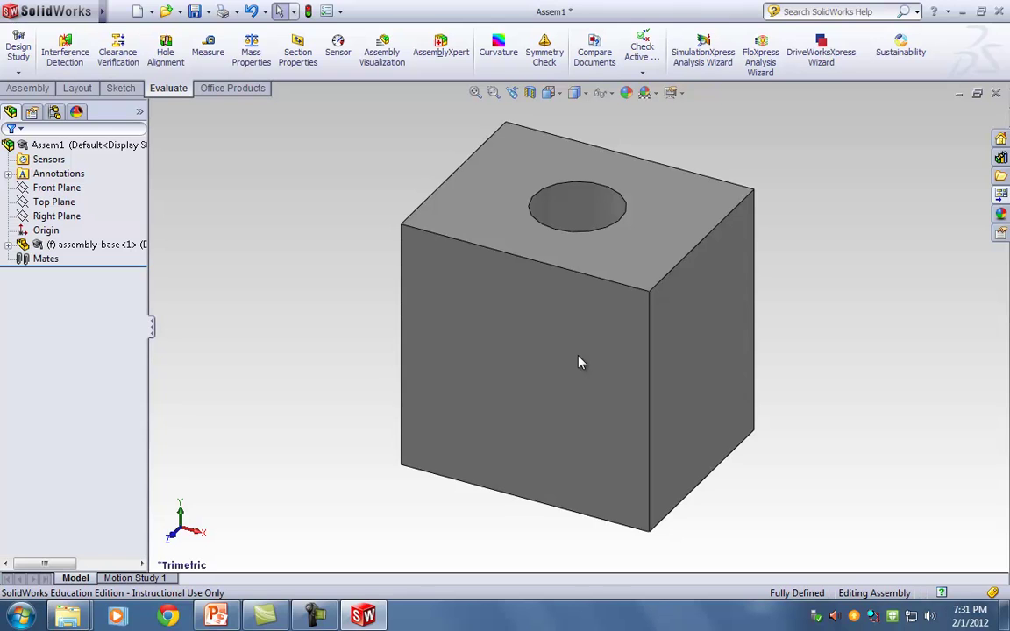
Try to move the assembly-base block by its front face, and clear the selection
{"action": "left_click_drag", "start_coordinate": [581, 376], "coordinate": [555, 332]}
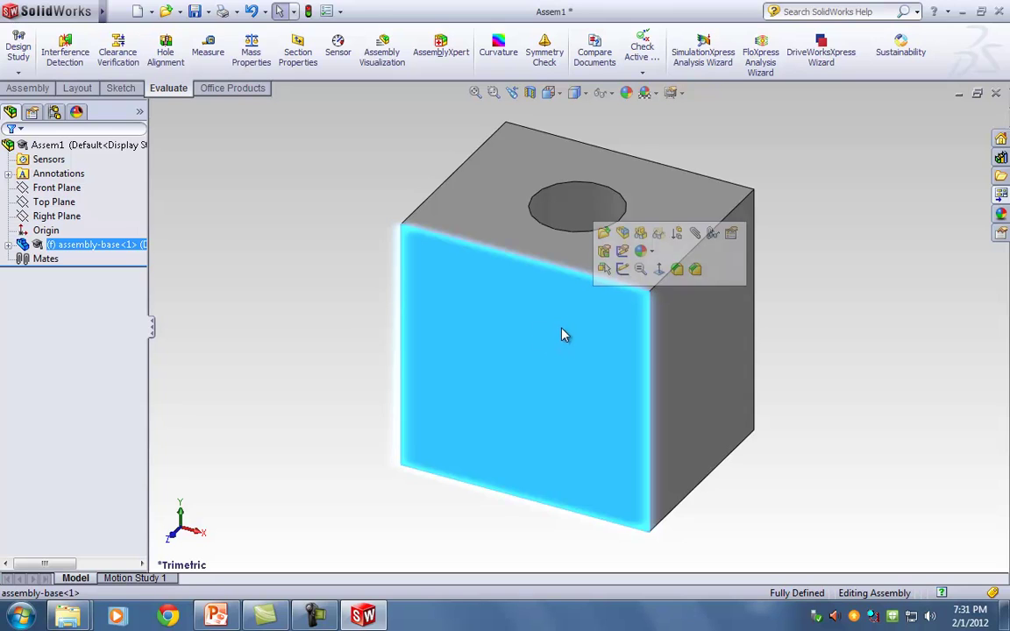
{"action": "left_click", "coordinate": [339, 324]}
{"action": "key", "text": "f"}
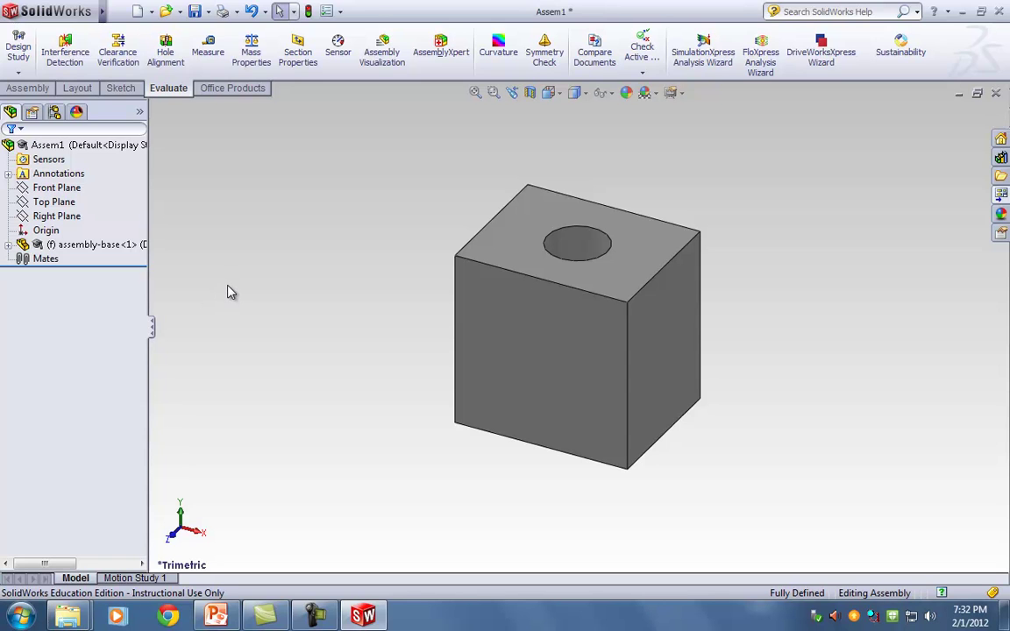
{"action": "left_click_drag", "start_coordinate": [498, 363], "coordinate": [327, 331]}
{"action": "mouse_move", "coordinate": [526, 350]}
{"action": "left_mouse_down"}
{"action": "mouse_move", "coordinate": [552, 350]}
{"action": "mouse_move", "coordinate": [491, 351]}
{"action": "mouse_move", "coordinate": [523, 351]}
{"action": "left_mouse_up"}
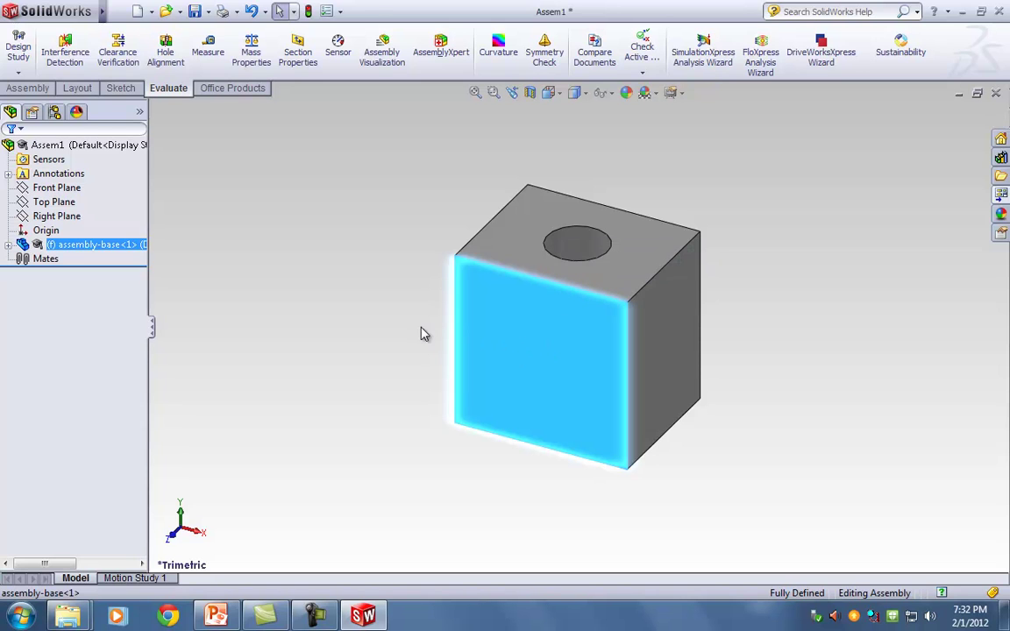
{"action": "left_click", "coordinate": [386, 321]}
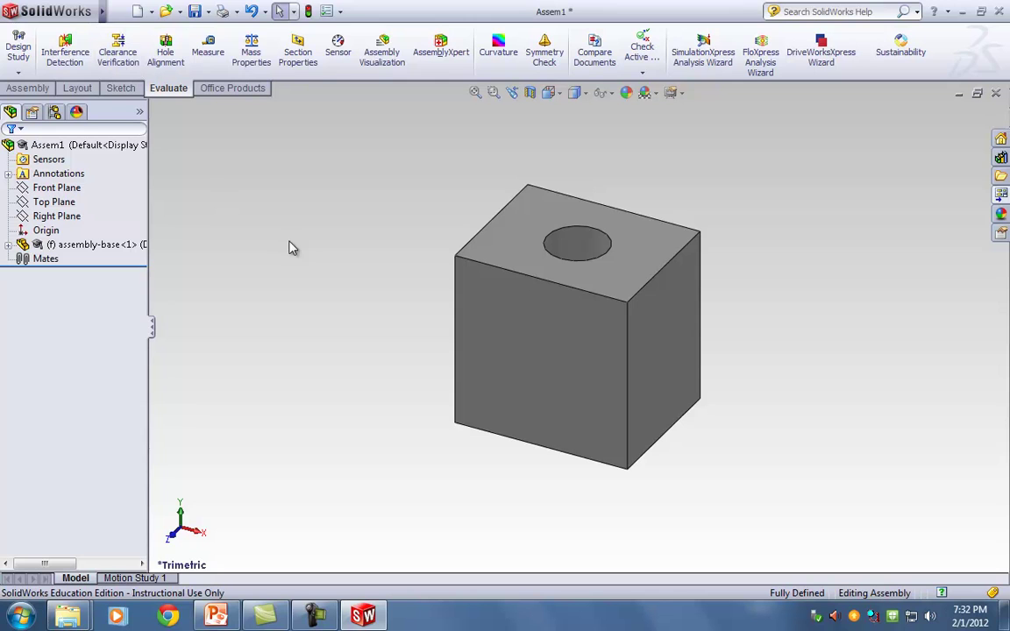
{"action": "key", "text": "z"}
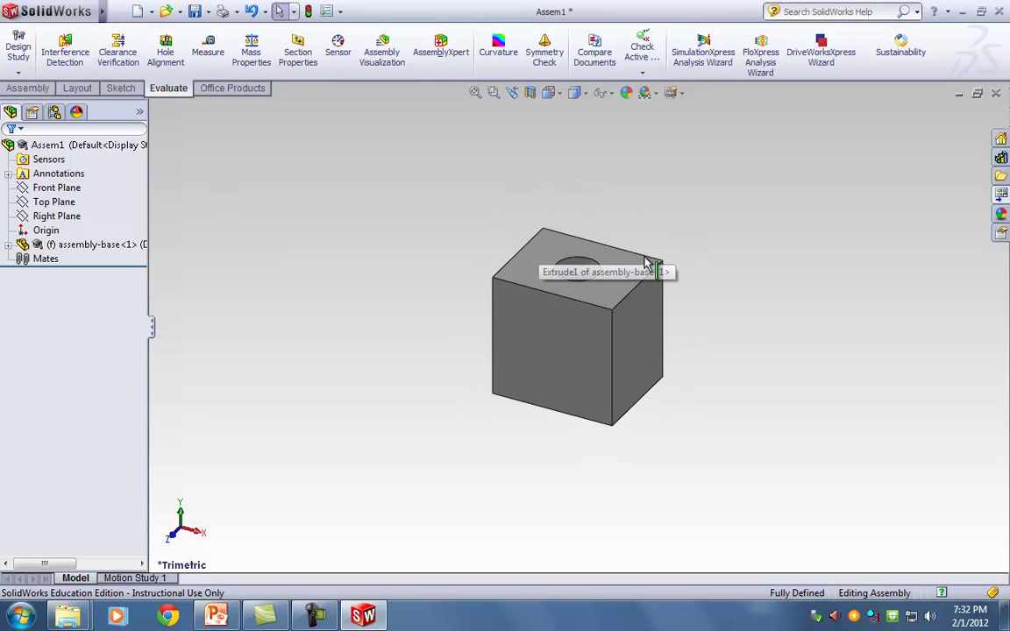
Insert the assembly-rod part from the Assy File folder and place it beside the base block
{"action": "left_click", "coordinate": [29, 88]}
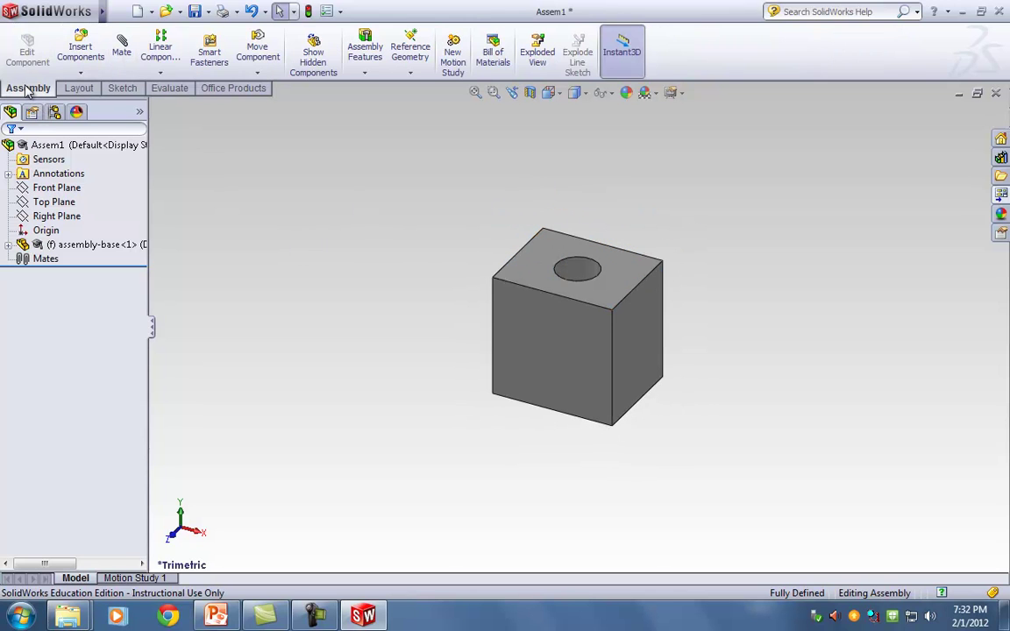
{"action": "left_click", "coordinate": [80, 51]}
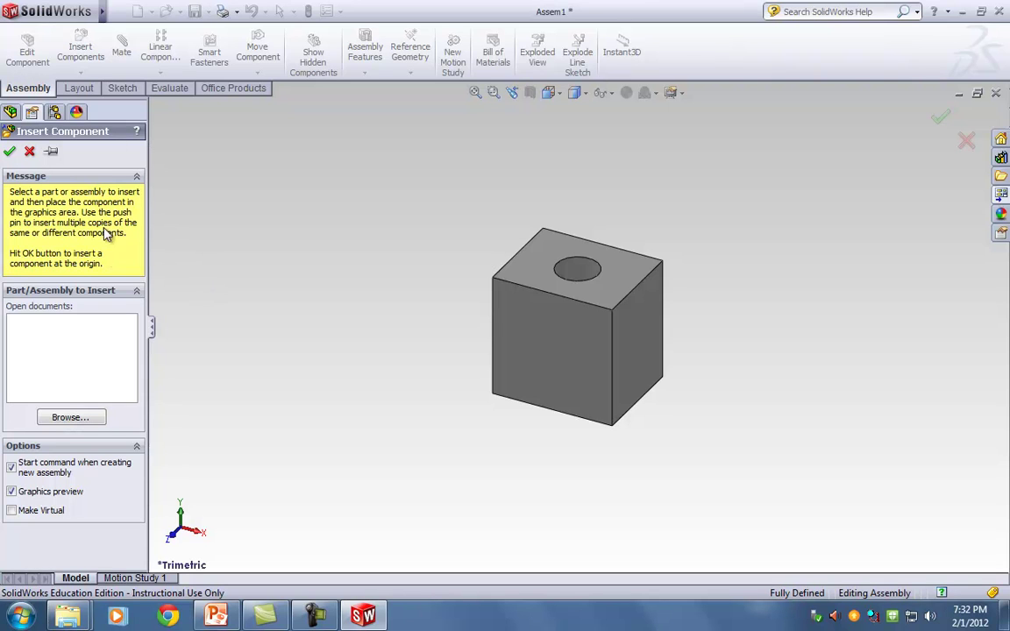
{"action": "left_click", "coordinate": [76, 419]}
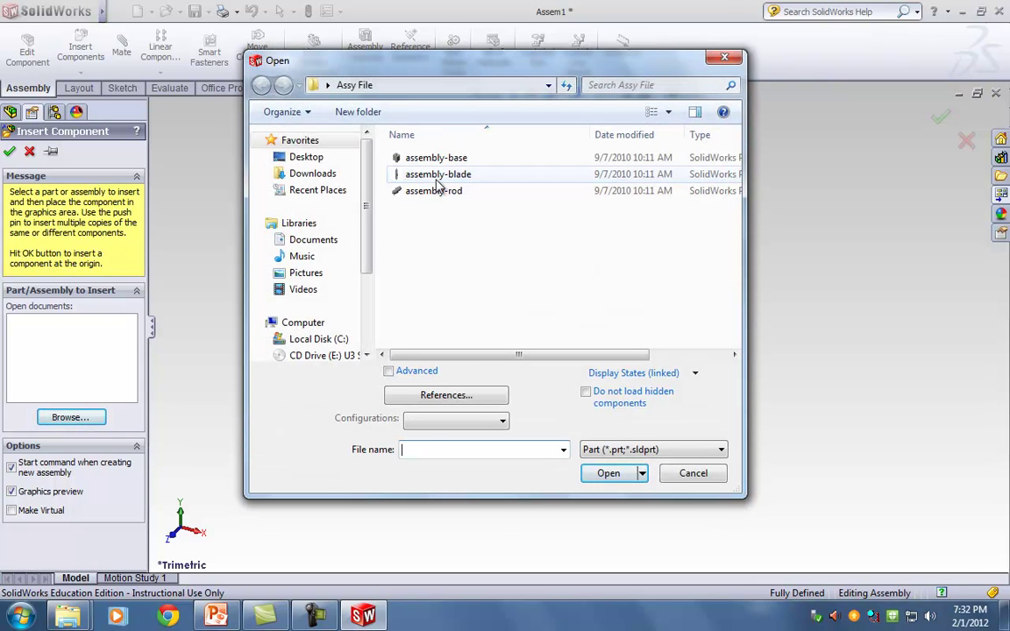
{"action": "left_click", "coordinate": [412, 192]}
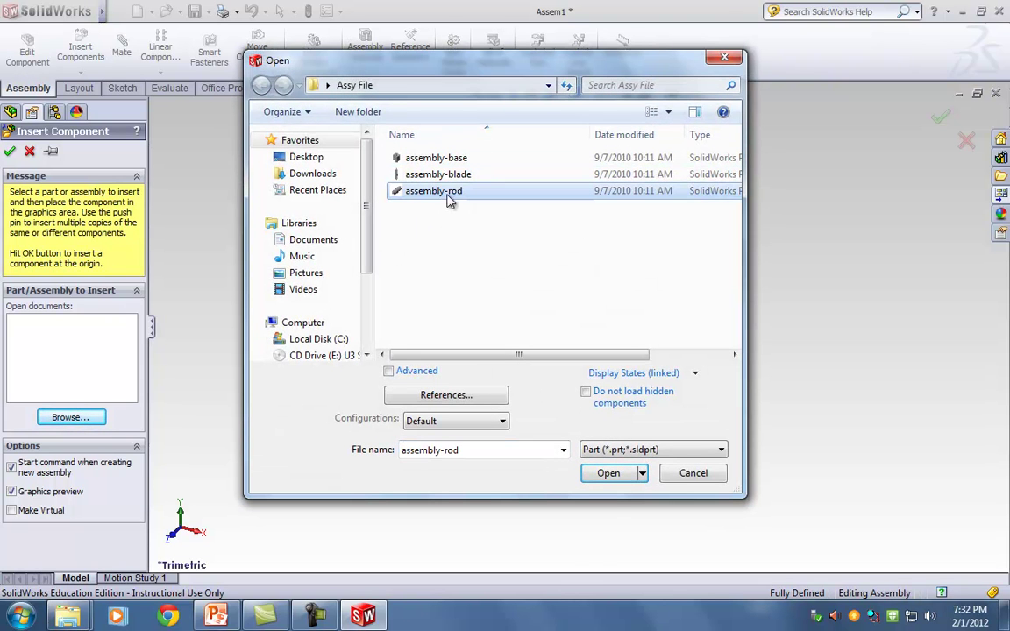
{"action": "left_click", "coordinate": [611, 475]}
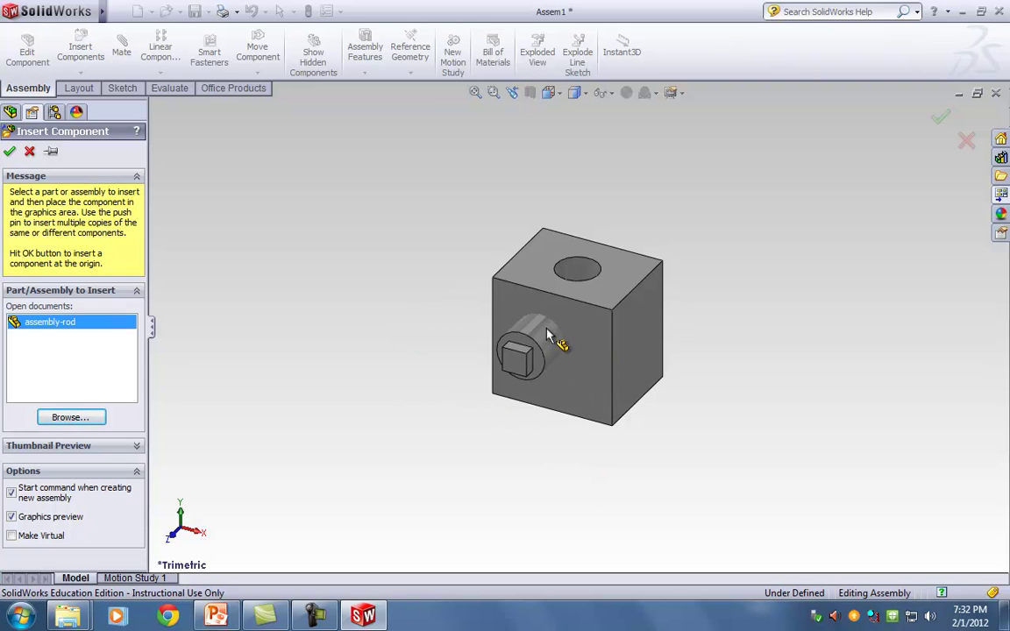
{"action": "left_click", "coordinate": [408, 289]}
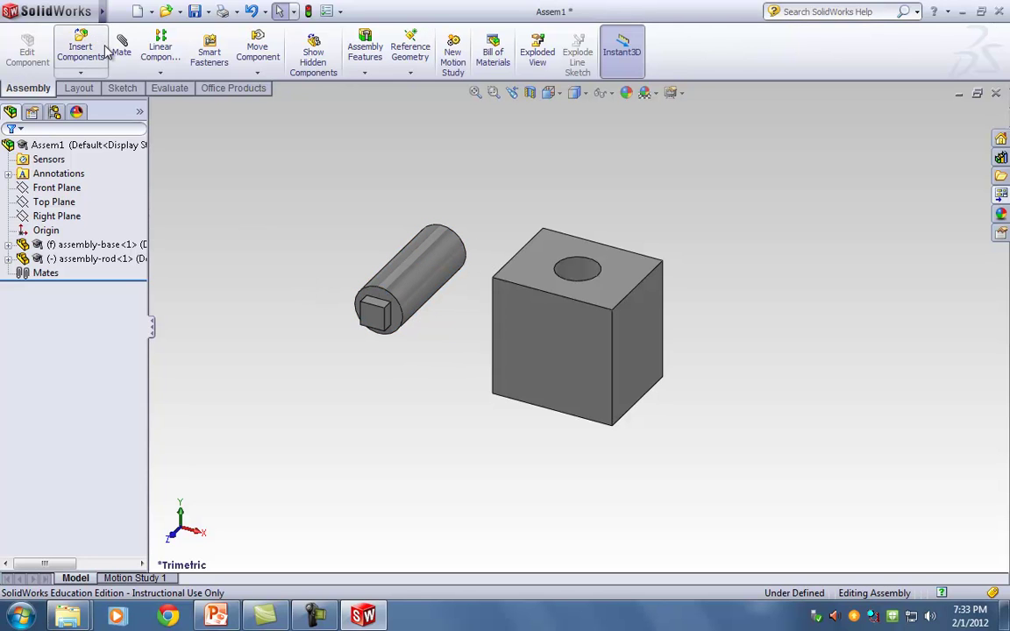
Insert the assembly-blade part from the Assy File folder and place it on the far side of the rod from the base
{"action": "left_click", "coordinate": [81, 51]}
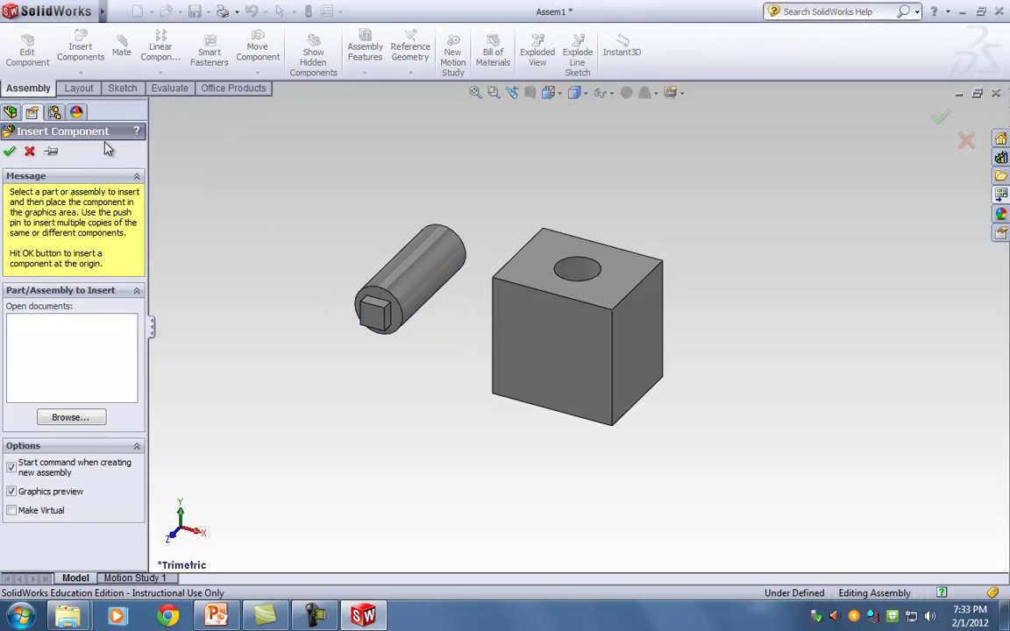
{"action": "left_click", "coordinate": [85, 419]}
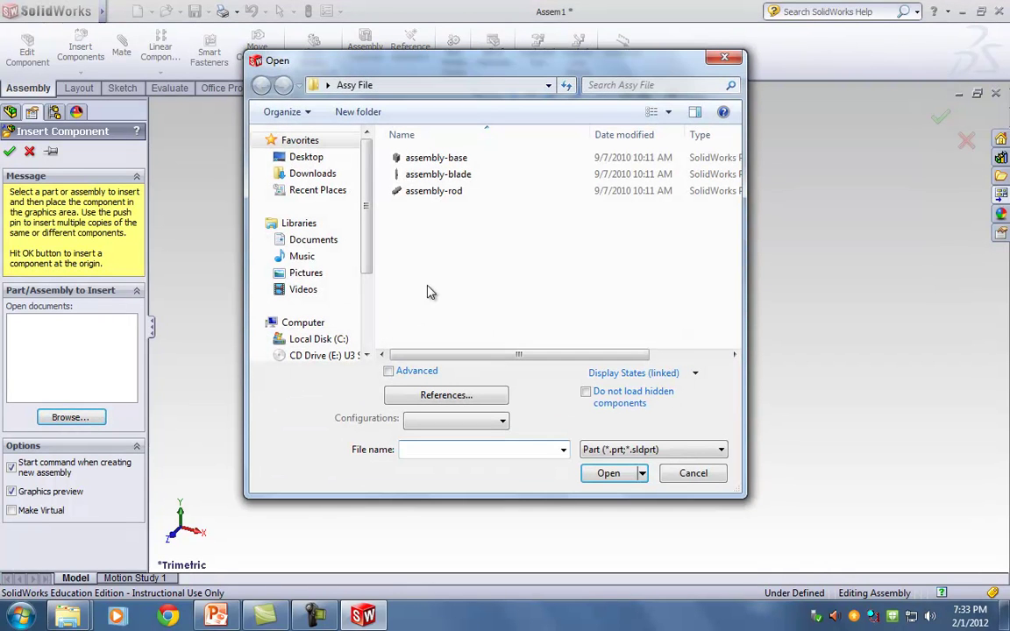
{"action": "left_click", "coordinate": [430, 173]}
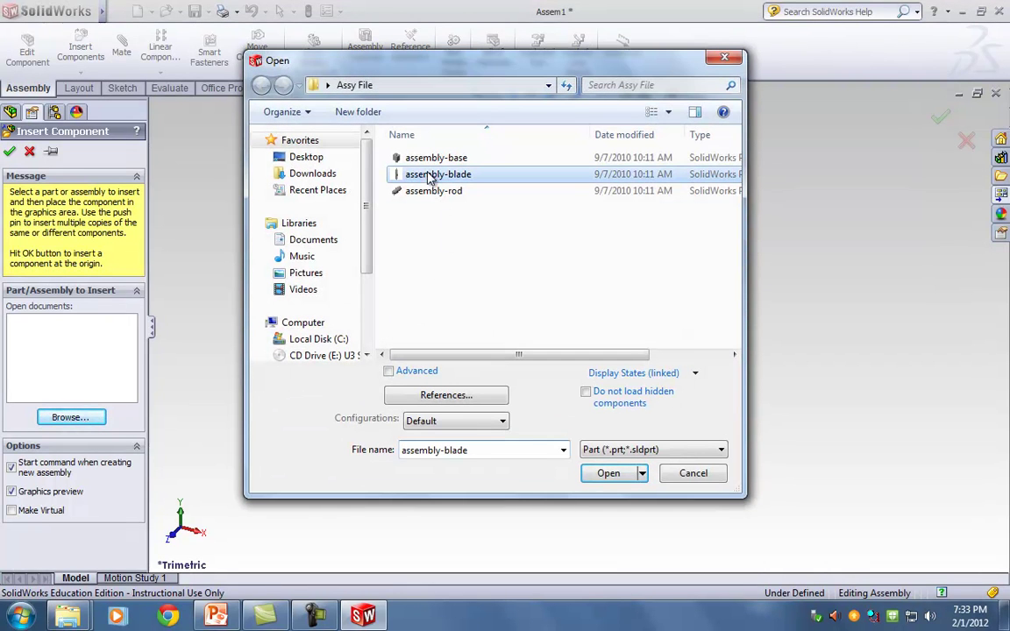
{"action": "left_click", "coordinate": [608, 474]}
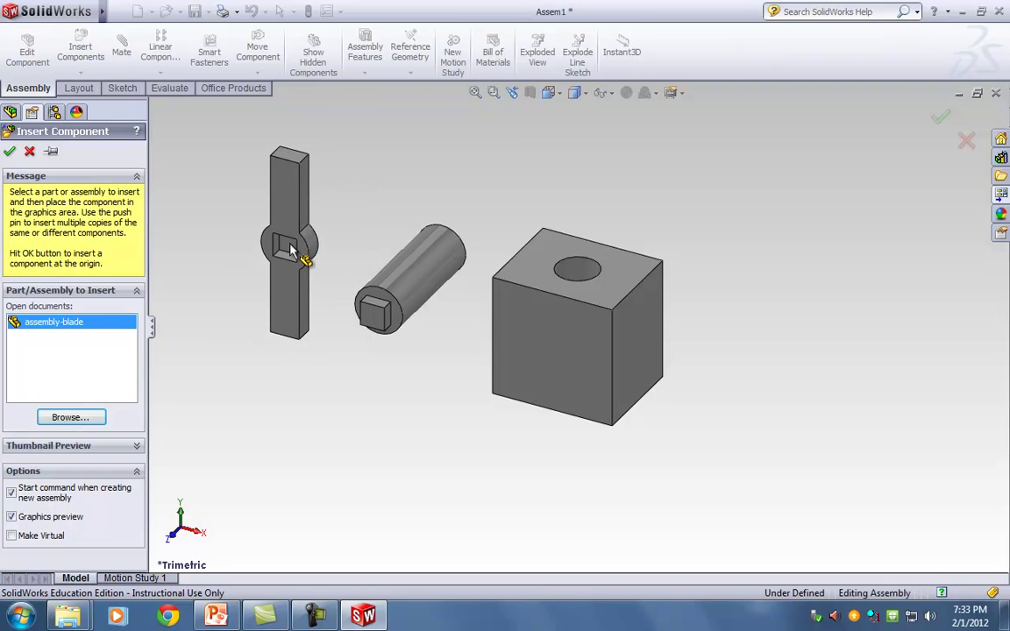
{"action": "left_click", "coordinate": [292, 250]}
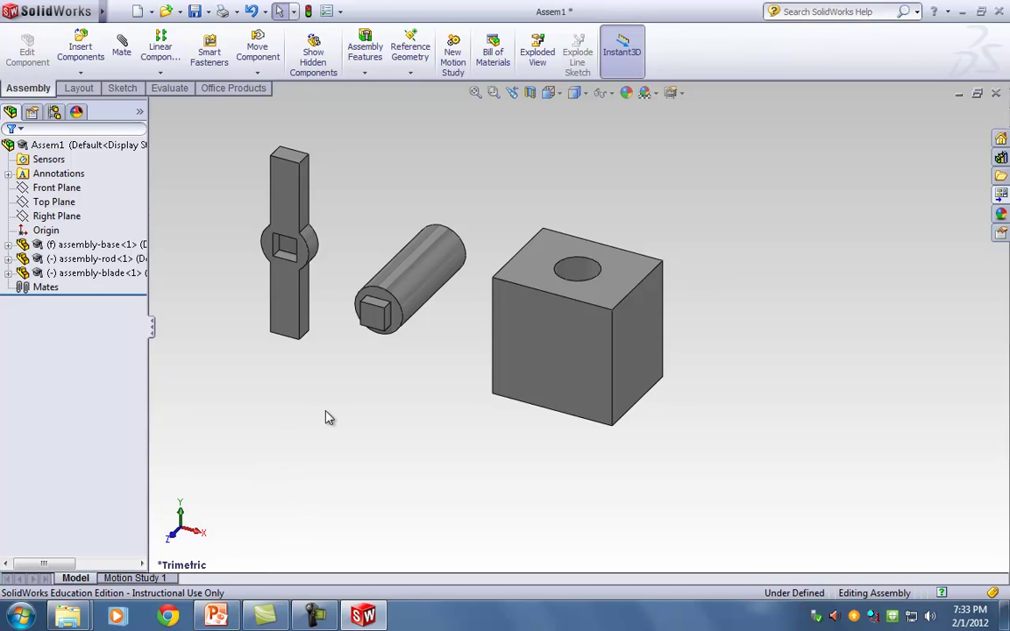
{"action": "scroll", "coordinate": [420, 350], "scroll_direction": "down", "scroll_amount": 2}
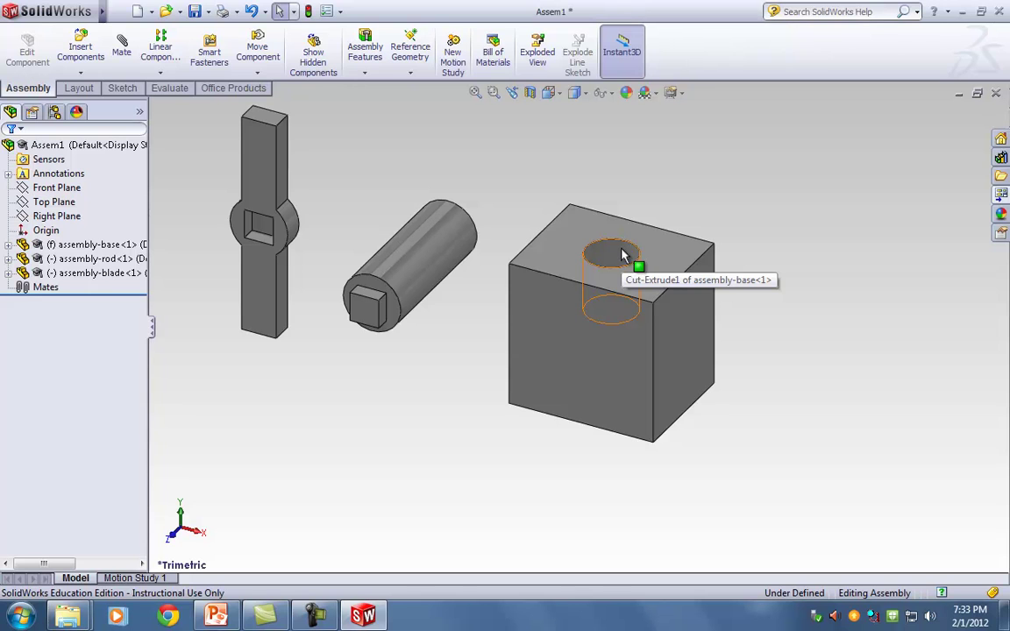
{"action": "left_click", "coordinate": [428, 267]}
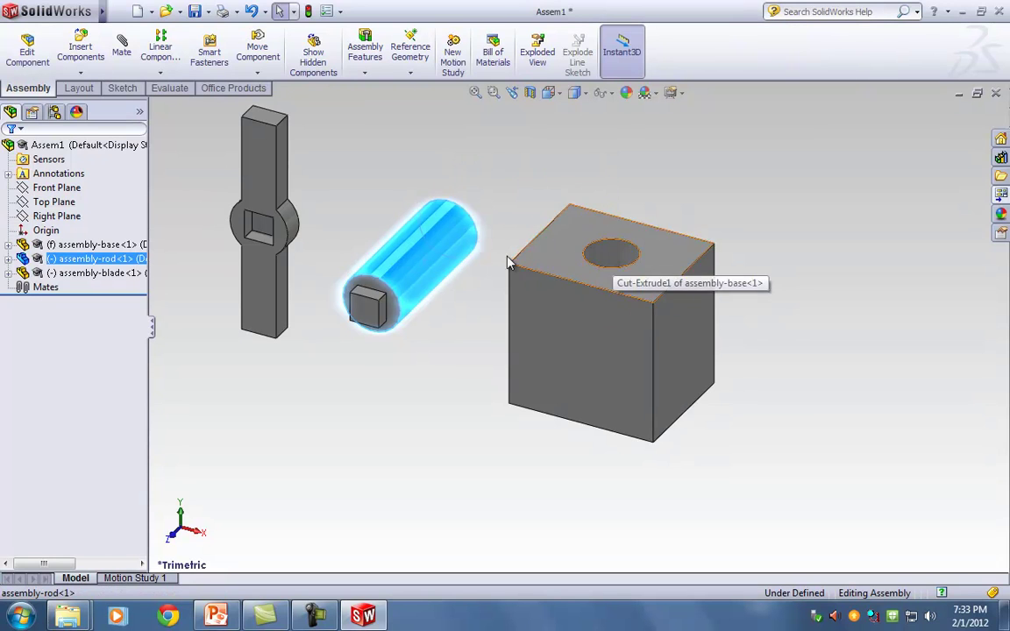
{"action": "left_click", "coordinate": [623, 255], "text": "ctrl"}
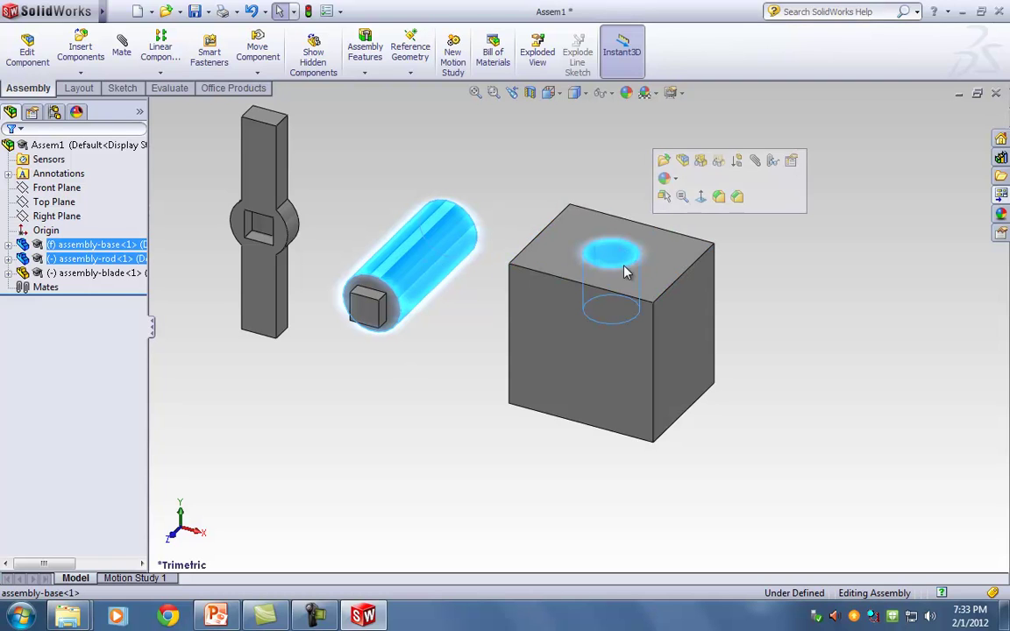
{"action": "left_click", "coordinate": [408, 412]}
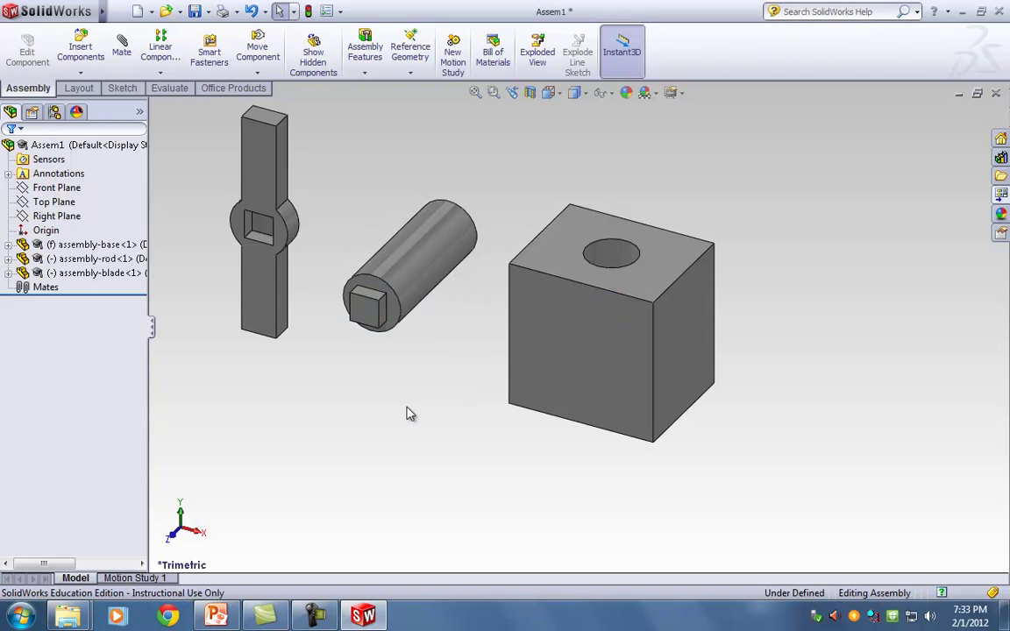
{"action": "left_click", "coordinate": [422, 272]}
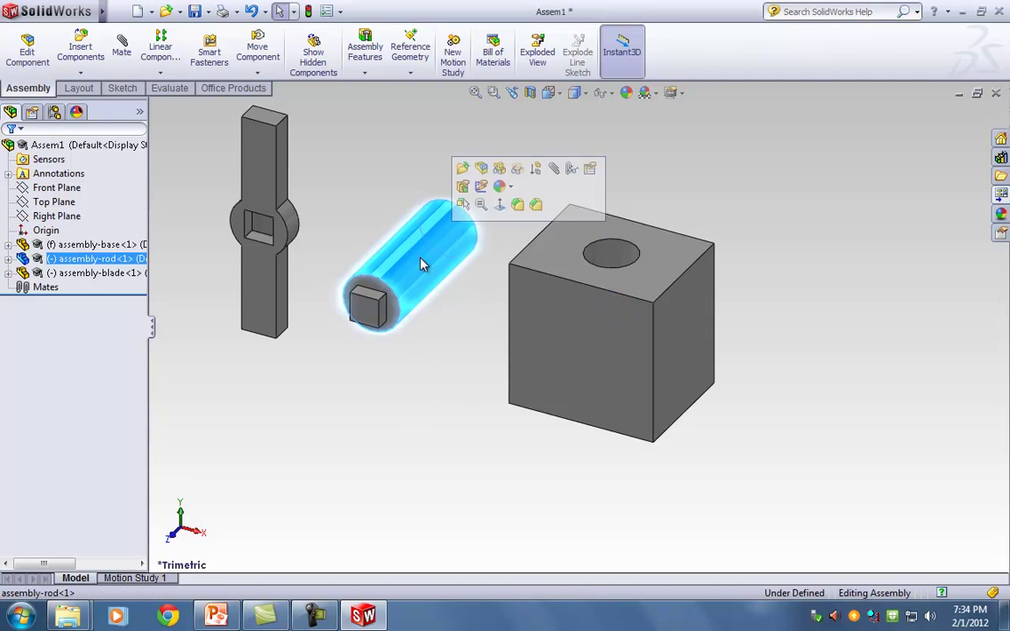
{"action": "left_click", "coordinate": [639, 263], "text": "ctrl"}
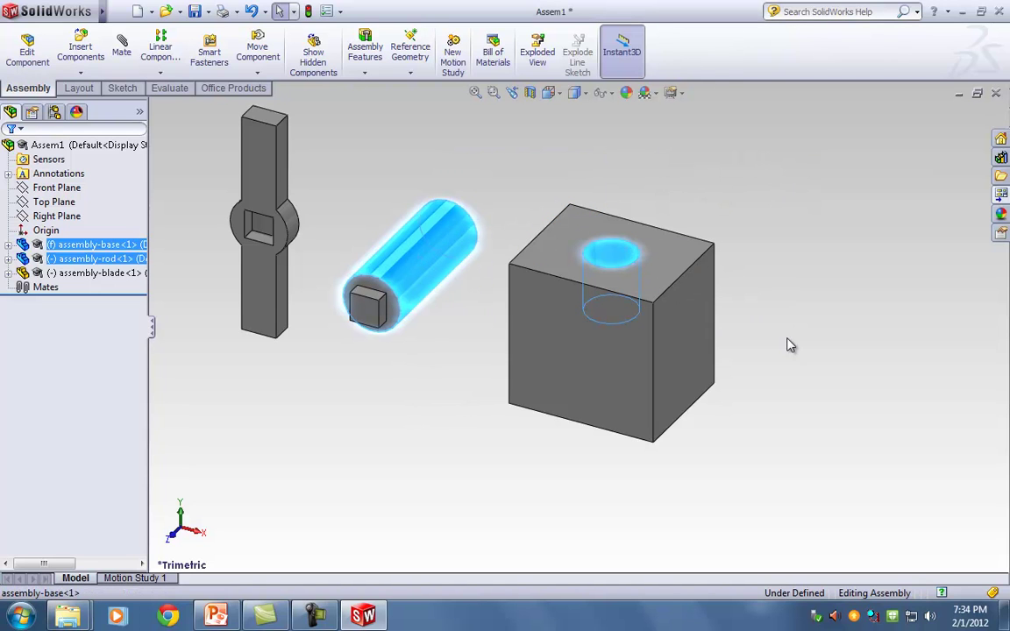
{"action": "left_click", "coordinate": [857, 343]}
{"action": "left_click", "coordinate": [474, 227]}
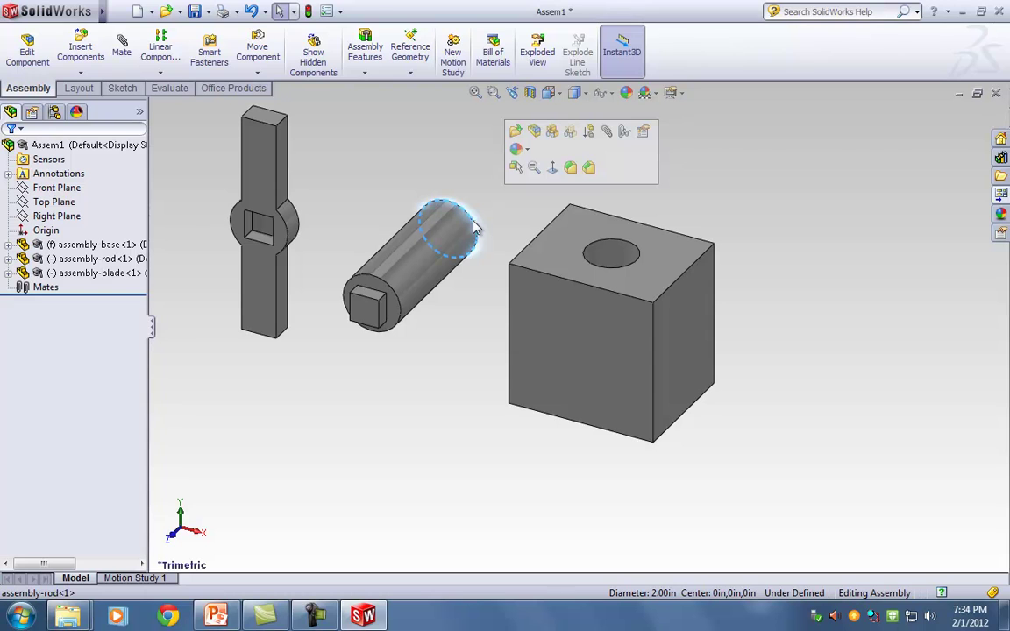
{"action": "left_click", "coordinate": [475, 227], "text": "ctrl"}
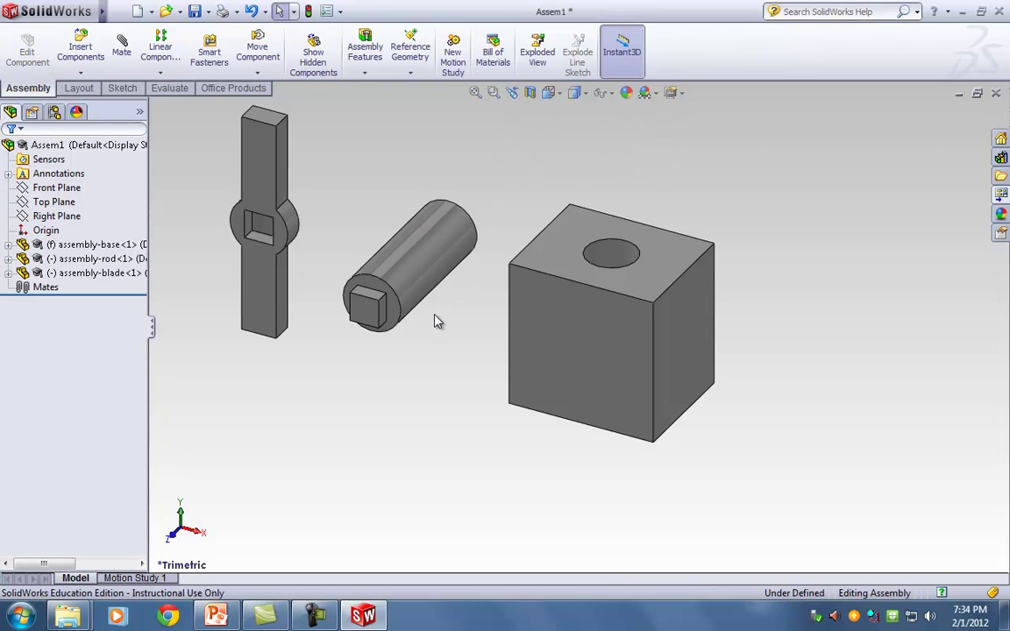
Start a concentric mate between the rod's cylindrical face and the inner face of the base block's hole
{"action": "left_click", "coordinate": [456, 263], "text": "ctrl"}
{"action": "left_click", "coordinate": [637, 268], "text": "ctrl"}
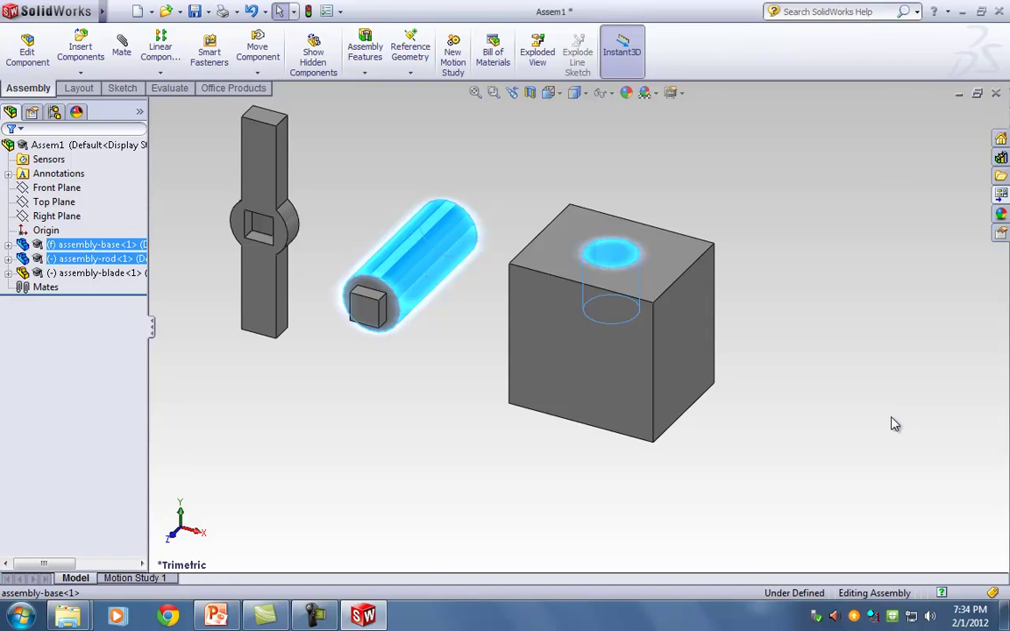
{"action": "left_click", "coordinate": [121, 55]}
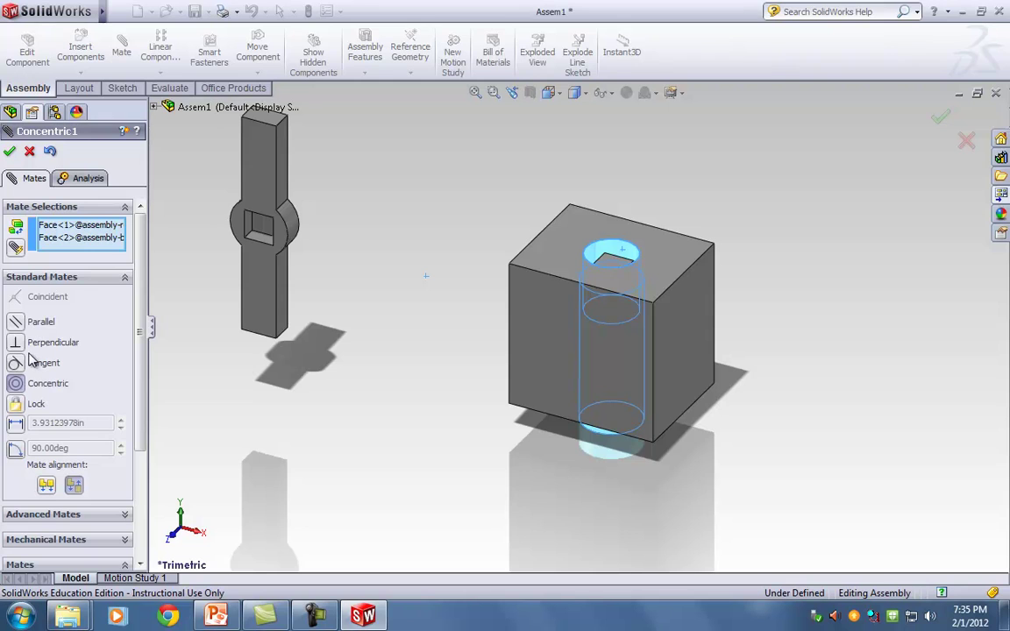
Compare the aligned and anti-aligned orientations of the rod, set the concentric mate to anti-aligned and accept it
{"action": "scroll", "coordinate": [142, 353], "scroll_direction": "down", "scroll_amount": 1}
{"action": "left_click_drag", "start_coordinate": [142, 352], "coordinate": [142, 381]}
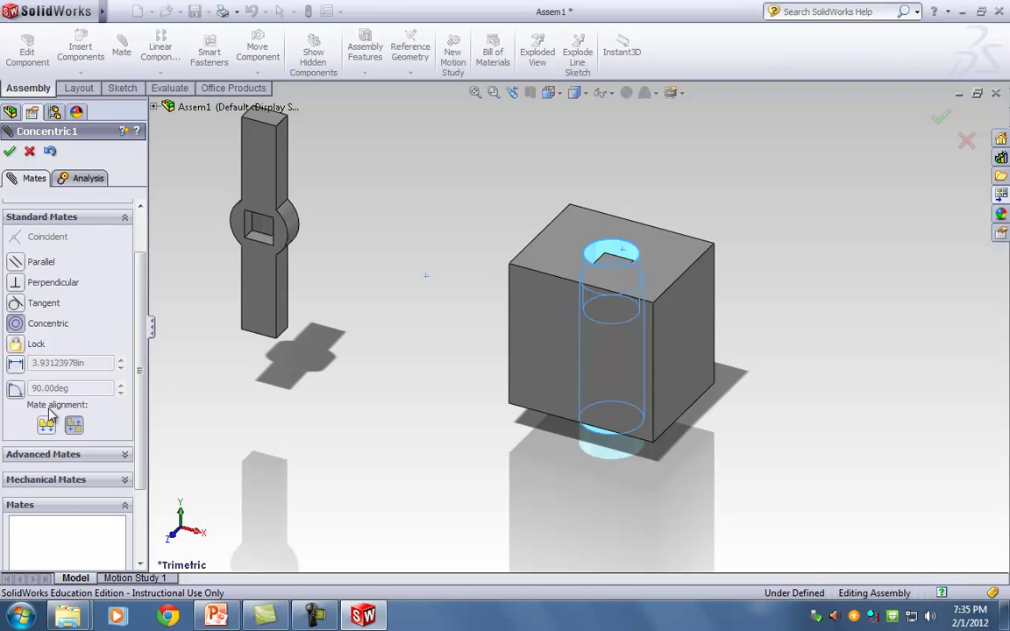
{"action": "left_click", "coordinate": [74, 425]}
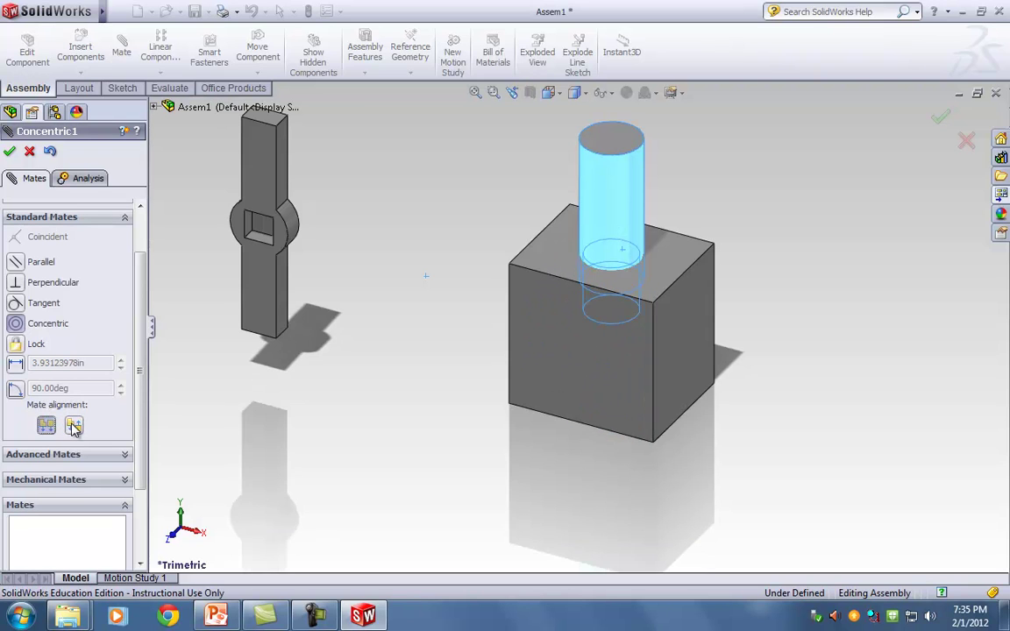
{"action": "left_click", "coordinate": [46, 425]}
{"action": "left_click", "coordinate": [75, 427]}
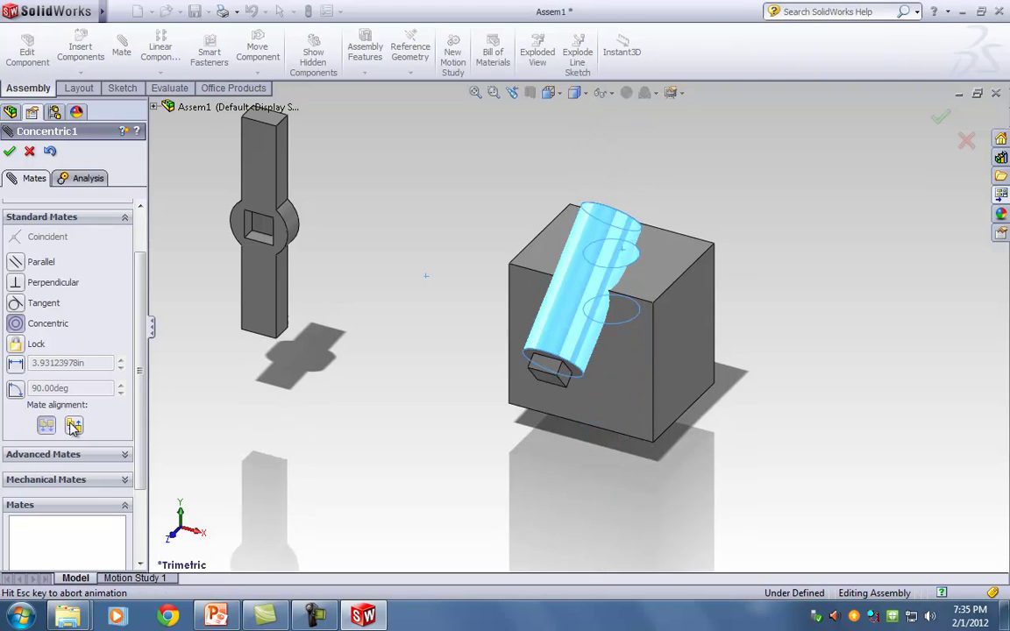
{"action": "left_click", "coordinate": [46, 425]}
{"action": "left_click", "coordinate": [74, 426]}
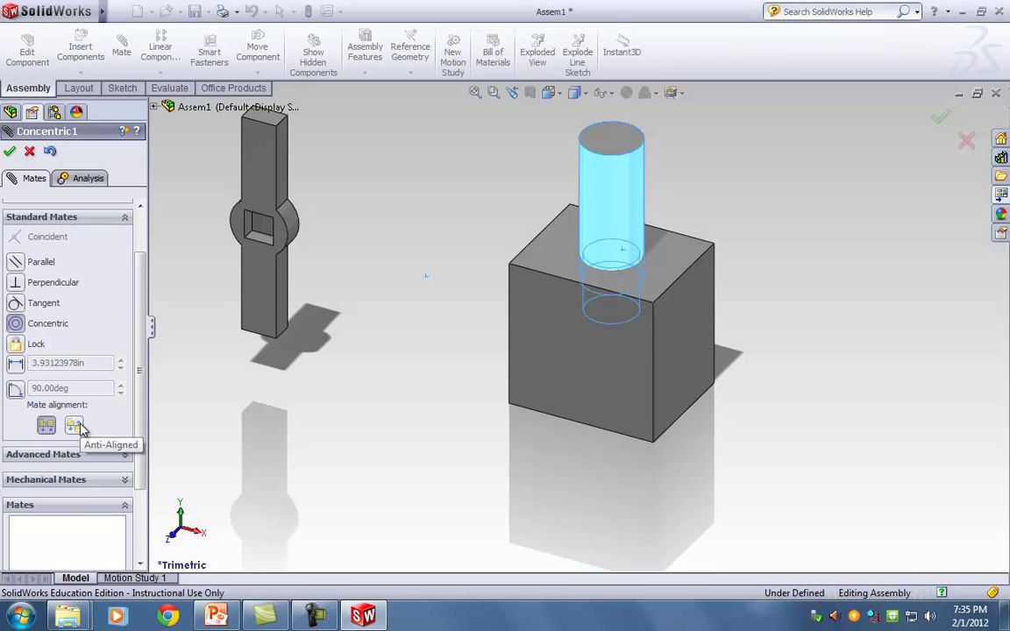
{"action": "left_click", "coordinate": [77, 426]}
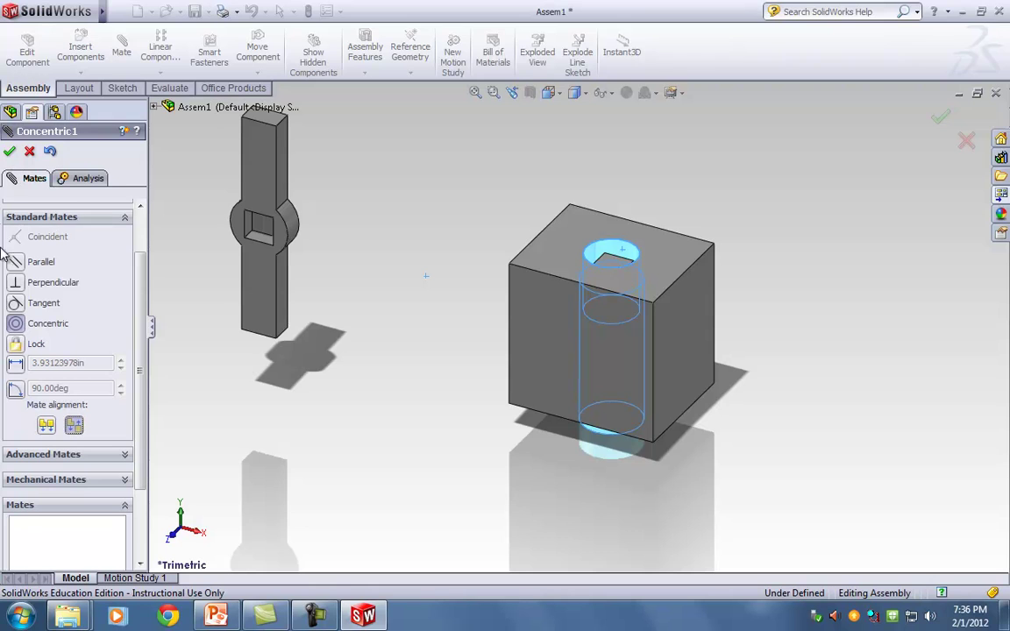
{"action": "left_click", "coordinate": [11, 152]}
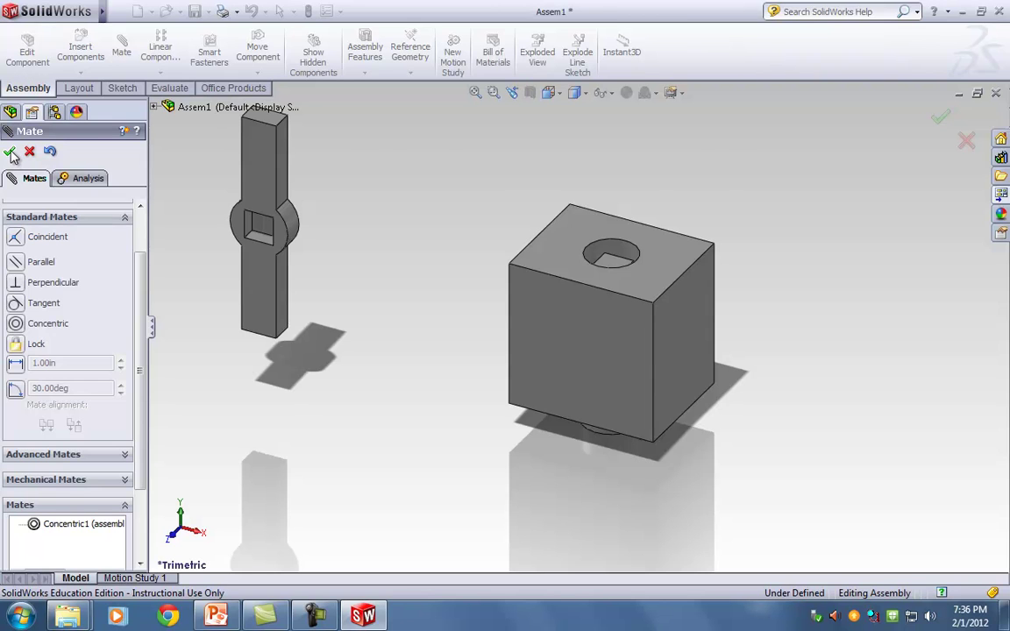
{"action": "left_click", "coordinate": [10, 152]}
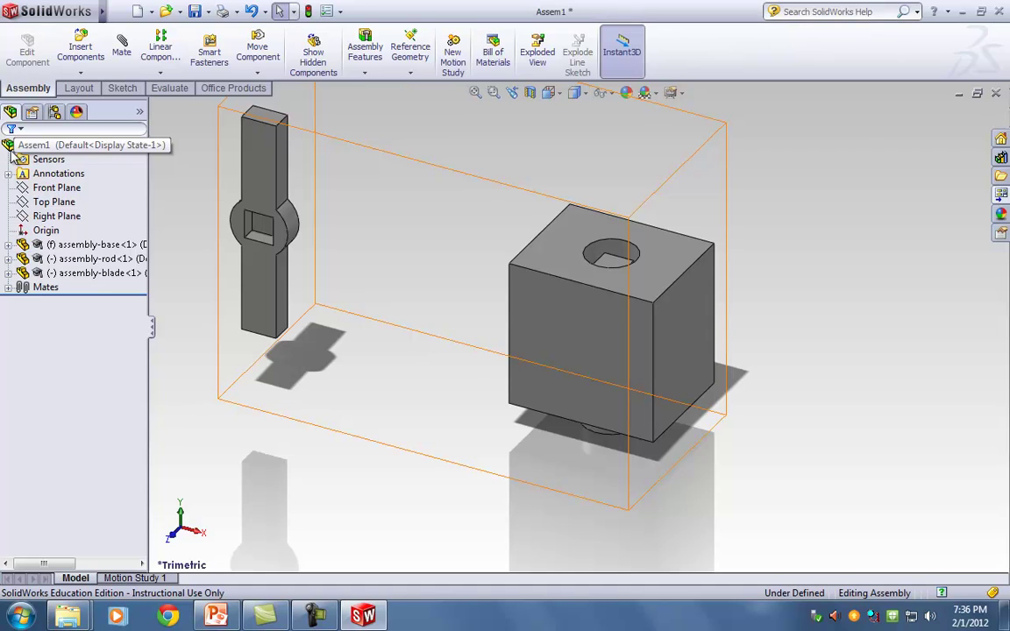
{"action": "left_click", "coordinate": [12, 152]}
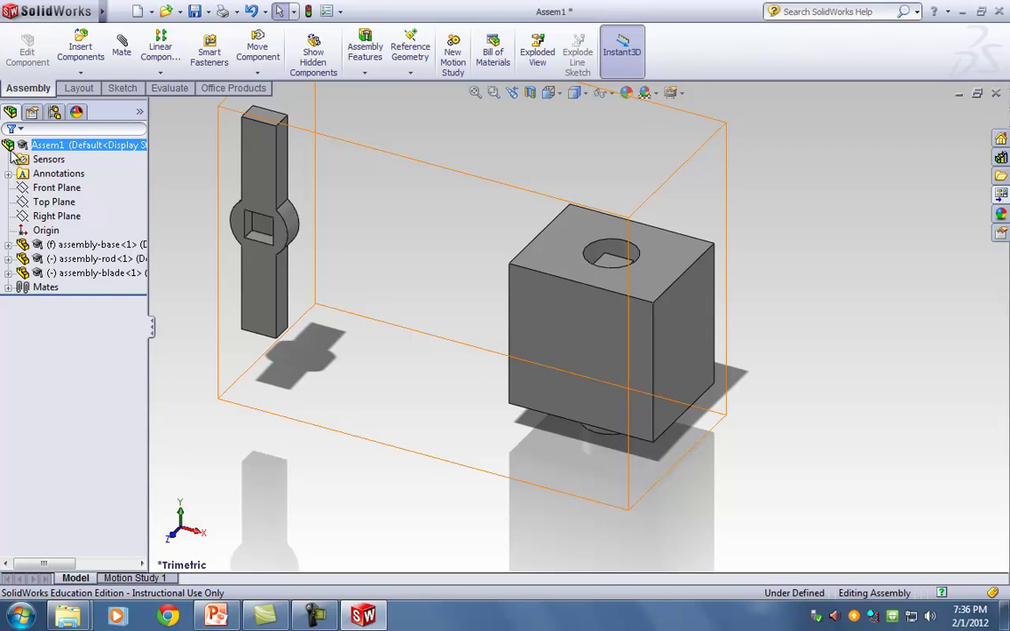
{"action": "key", "text": "Escape"}
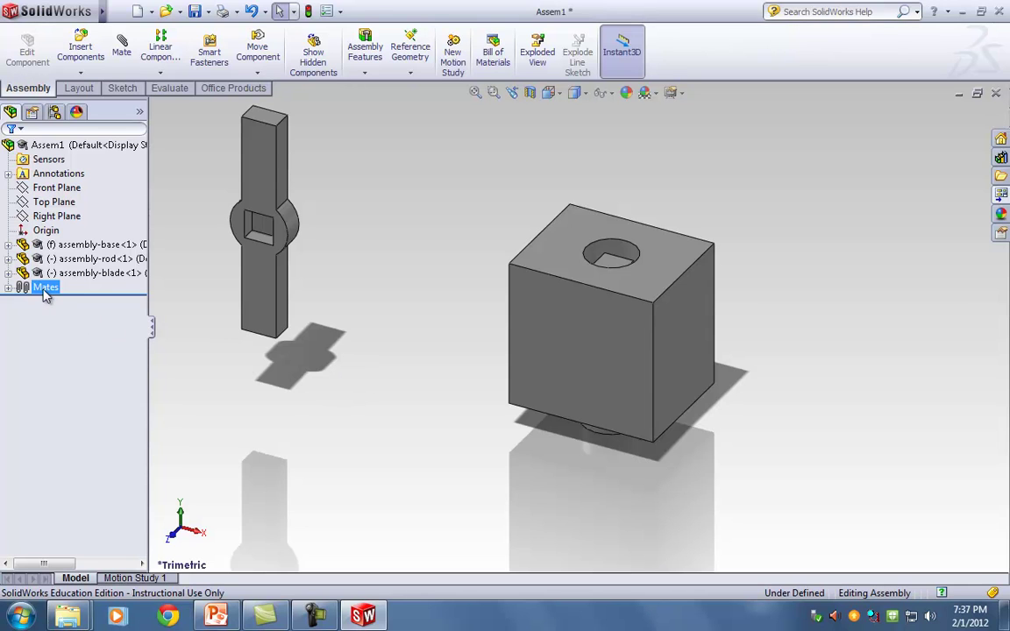
Review the definition of the concentric mate between the base and the rod, and close it
{"action": "left_click", "coordinate": [8, 290]}
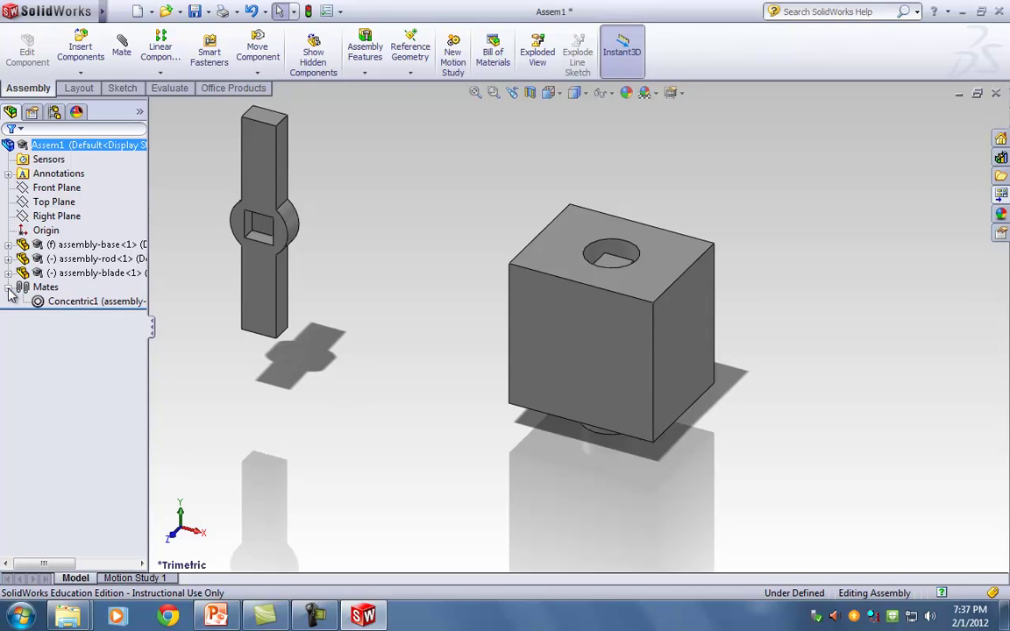
{"action": "mouse_move", "coordinate": [58, 300]}
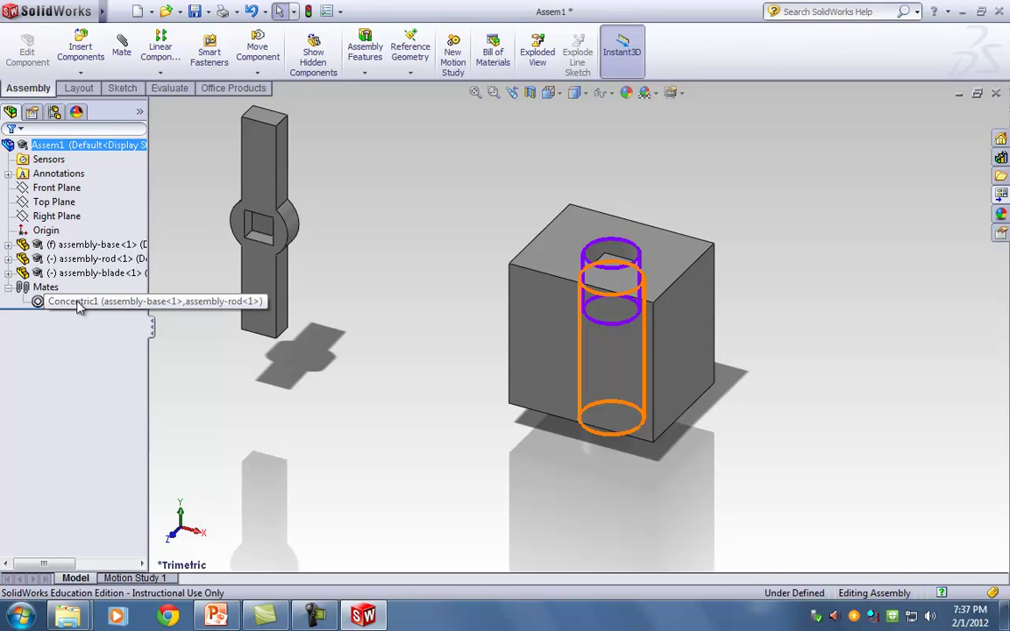
{"action": "right_click", "coordinate": [77, 303]}
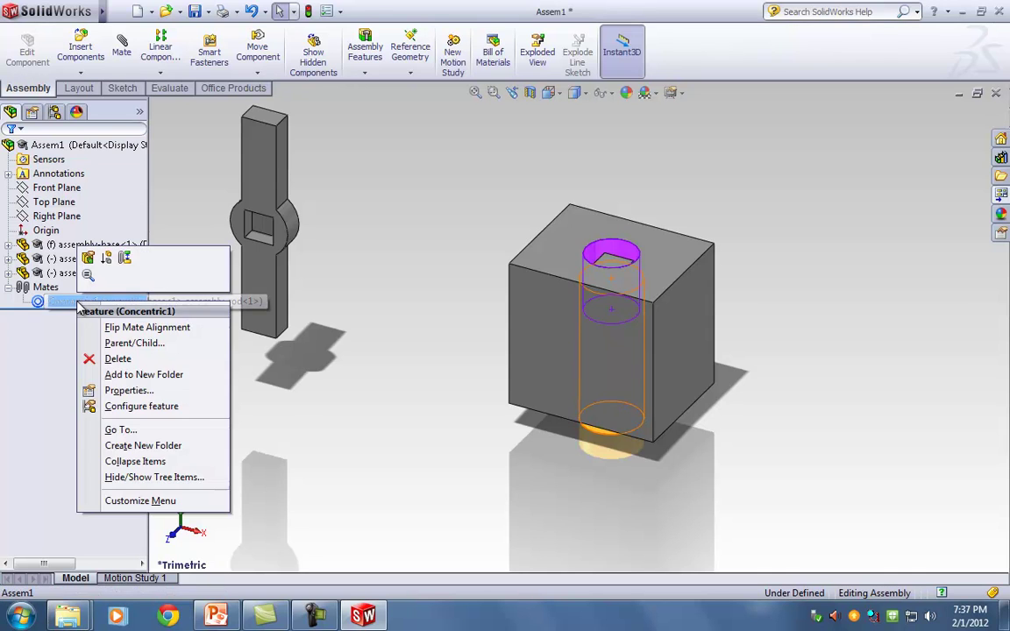
{"action": "left_click", "coordinate": [88, 259]}
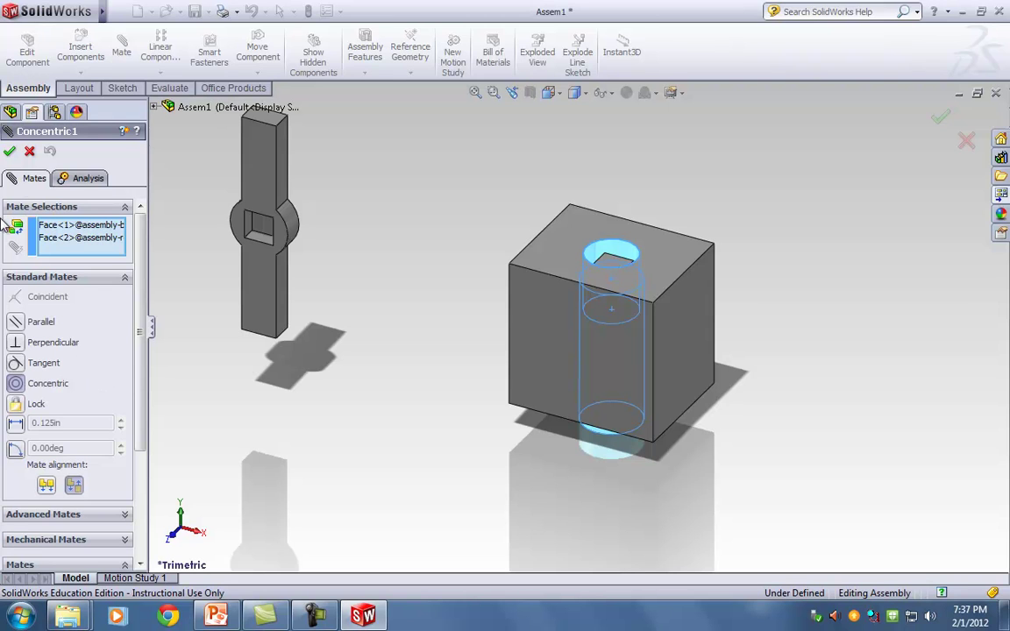
{"action": "left_click", "coordinate": [10, 151]}
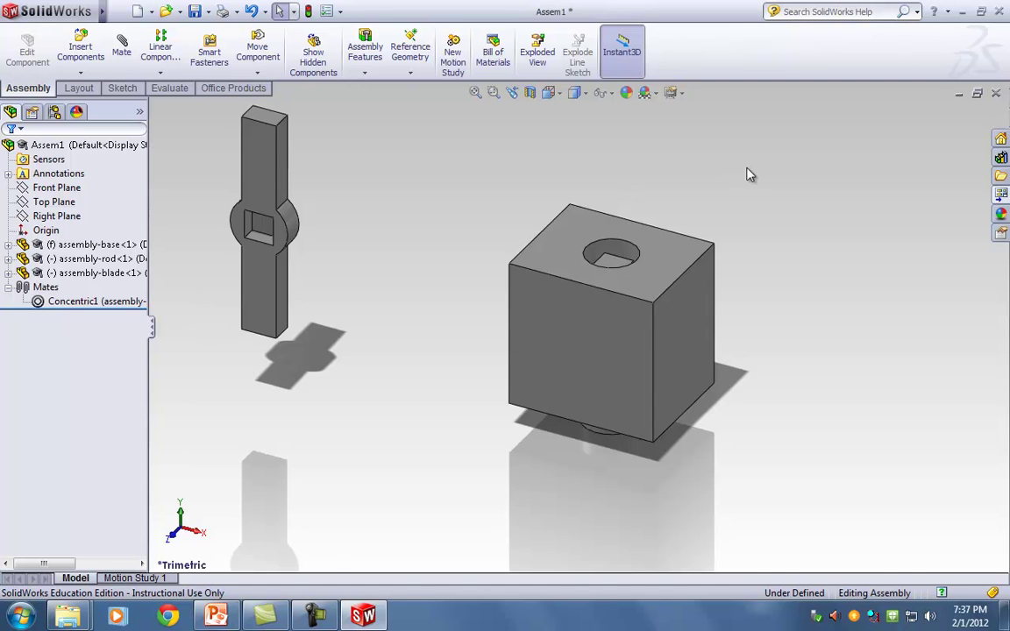
Pull the rod up along the hole's axis until it is completely clear of the base block
{"action": "middle_click_drag", "start_coordinate": [748, 174], "coordinate": [603, 281], "text": "ctrl"}
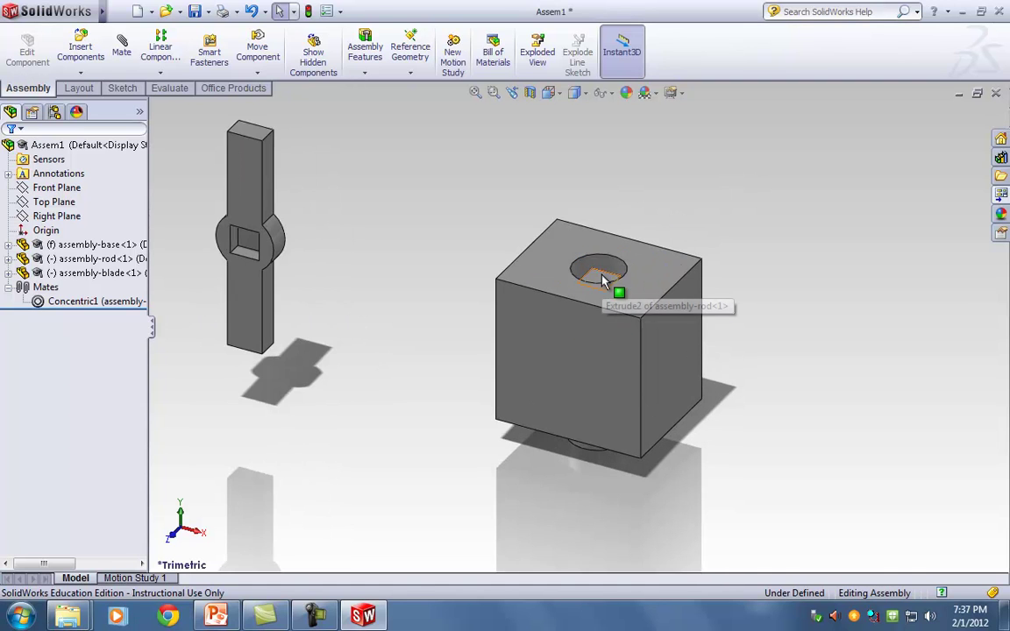
{"action": "left_click", "coordinate": [601, 279]}
{"action": "mouse_move", "coordinate": [602, 278]}
{"action": "left_mouse_down"}
{"action": "mouse_move", "coordinate": [608, 141]}
{"action": "mouse_move", "coordinate": [619, 351]}
{"action": "mouse_move", "coordinate": [443, 158]}
{"action": "mouse_move", "coordinate": [552, 163]}
{"action": "mouse_move", "coordinate": [610, 186]}
{"action": "mouse_move", "coordinate": [547, 169]}
{"action": "mouse_move", "coordinate": [597, 186]}
{"action": "mouse_move", "coordinate": [520, 189]}
{"action": "mouse_move", "coordinate": [619, 185]}
{"action": "mouse_move", "coordinate": [533, 185]}
{"action": "mouse_move", "coordinate": [564, 171]}
{"action": "left_mouse_up"}
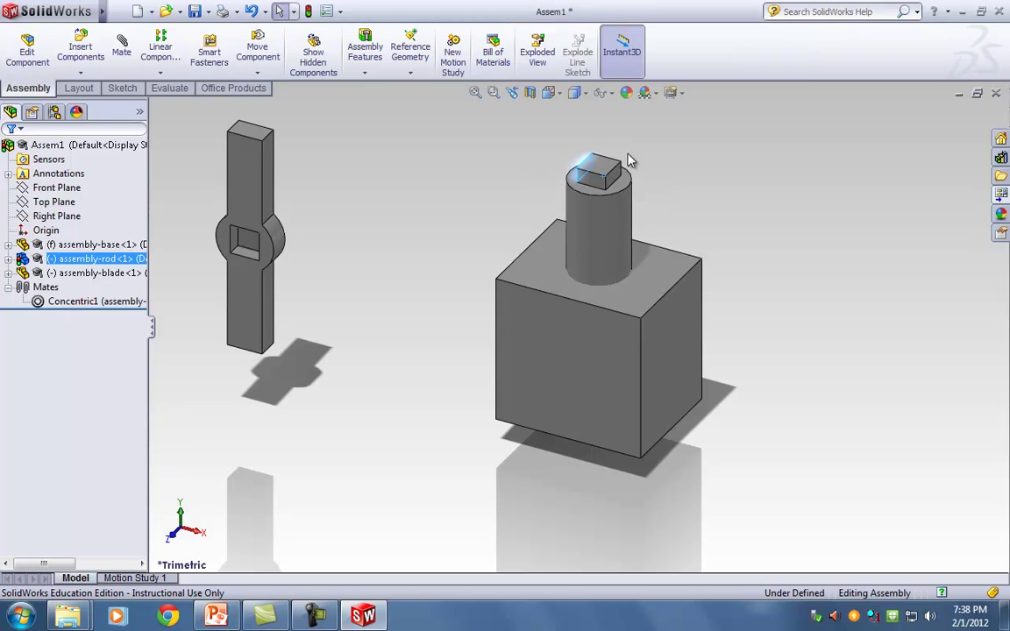
{"action": "scroll", "coordinate": [601, 204], "scroll_direction": "down", "scroll_amount": 2}
{"action": "mouse_move", "coordinate": [600, 205]}
{"action": "left_mouse_down"}
{"action": "mouse_move", "coordinate": [575, 267]}
{"action": "mouse_move", "coordinate": [582, 158]}
{"action": "mouse_move", "coordinate": [611, 418]}
{"action": "mouse_move", "coordinate": [602, 365]}
{"action": "mouse_move", "coordinate": [631, 119]}
{"action": "mouse_move", "coordinate": [599, 185]}
{"action": "mouse_move", "coordinate": [631, 397]}
{"action": "mouse_move", "coordinate": [606, 286]}
{"action": "mouse_move", "coordinate": [624, 165]}
{"action": "mouse_move", "coordinate": [616, 230]}
{"action": "mouse_move", "coordinate": [611, 124]}
{"action": "mouse_move", "coordinate": [599, 252]}
{"action": "mouse_move", "coordinate": [591, 250]}
{"action": "mouse_move", "coordinate": [638, 248]}
{"action": "mouse_move", "coordinate": [638, 234]}
{"action": "mouse_move", "coordinate": [571, 234]}
{"action": "mouse_move", "coordinate": [612, 221]}
{"action": "mouse_move", "coordinate": [622, 158]}
{"action": "mouse_move", "coordinate": [613, 156]}
{"action": "mouse_move", "coordinate": [753, 176]}
{"action": "mouse_move", "coordinate": [739, 175]}
{"action": "left_mouse_up"}
{"action": "key", "text": "z"}
{"action": "left_click_drag", "start_coordinate": [592, 210], "coordinate": [712, 199]}
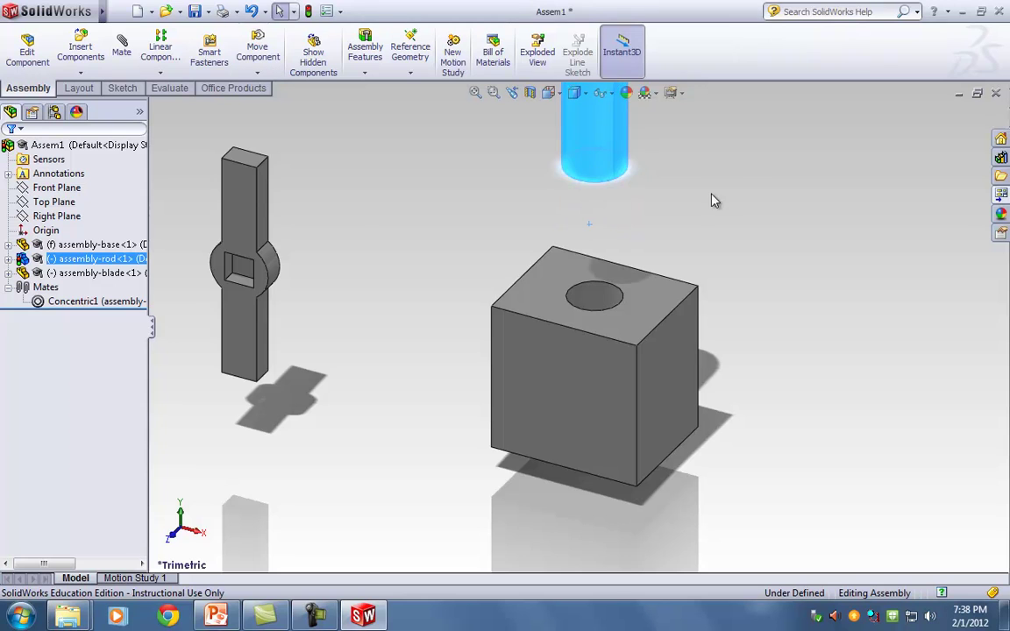
Start a coincident mate between the floor of the base block's hole and the rod's round lower end face
{"action": "middle_click_drag", "start_coordinate": [750, 208], "coordinate": [737, 324]}
{"action": "left_click", "coordinate": [595, 328]}
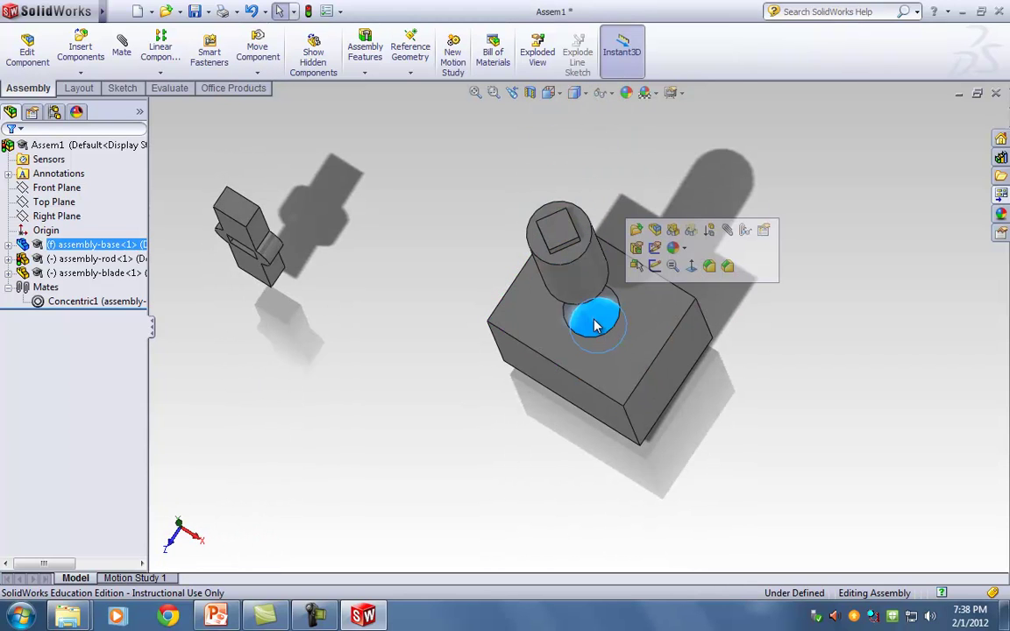
{"action": "middle_click_drag", "start_coordinate": [719, 366], "coordinate": [644, 250]}
{"action": "left_click", "coordinate": [556, 227], "text": "ctrl"}
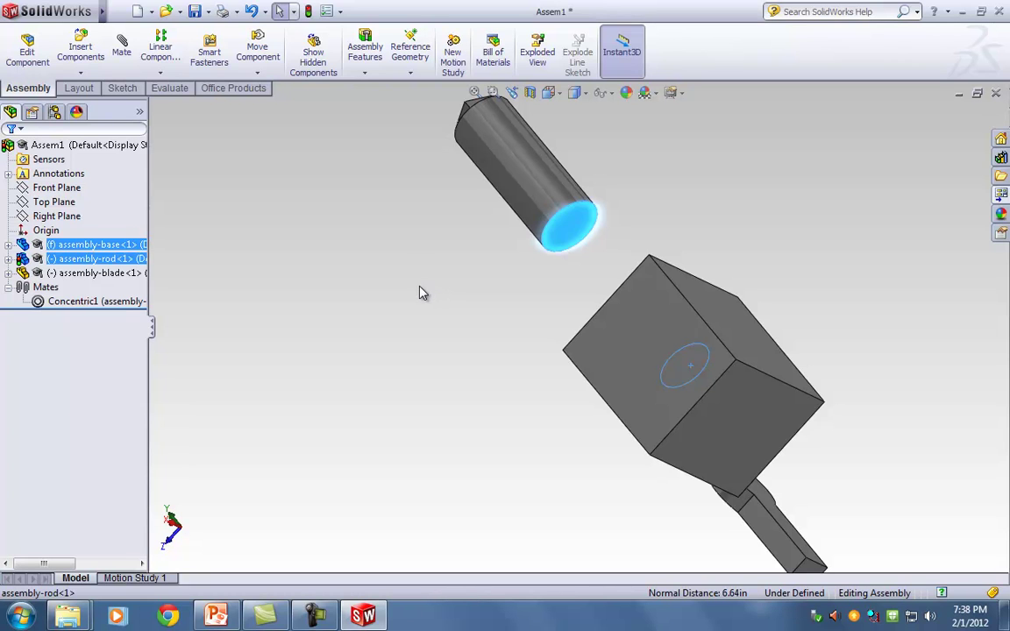
{"action": "left_click", "coordinate": [121, 55]}
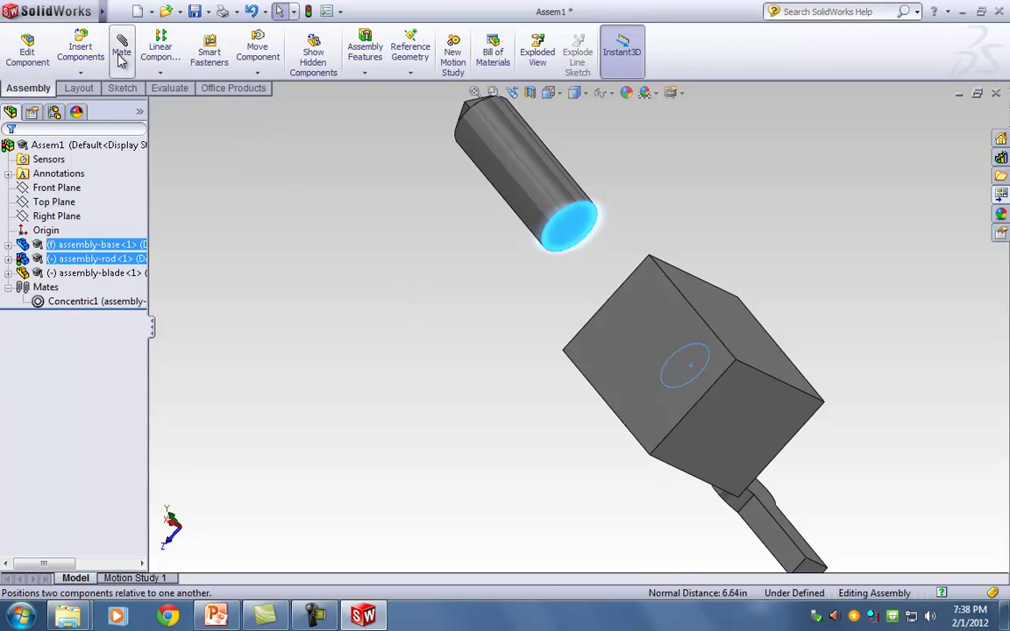
{"action": "middle_click_drag", "start_coordinate": [357, 180], "coordinate": [501, 139]}
{"action": "middle_click_drag", "start_coordinate": [466, 226], "coordinate": [649, 260]}
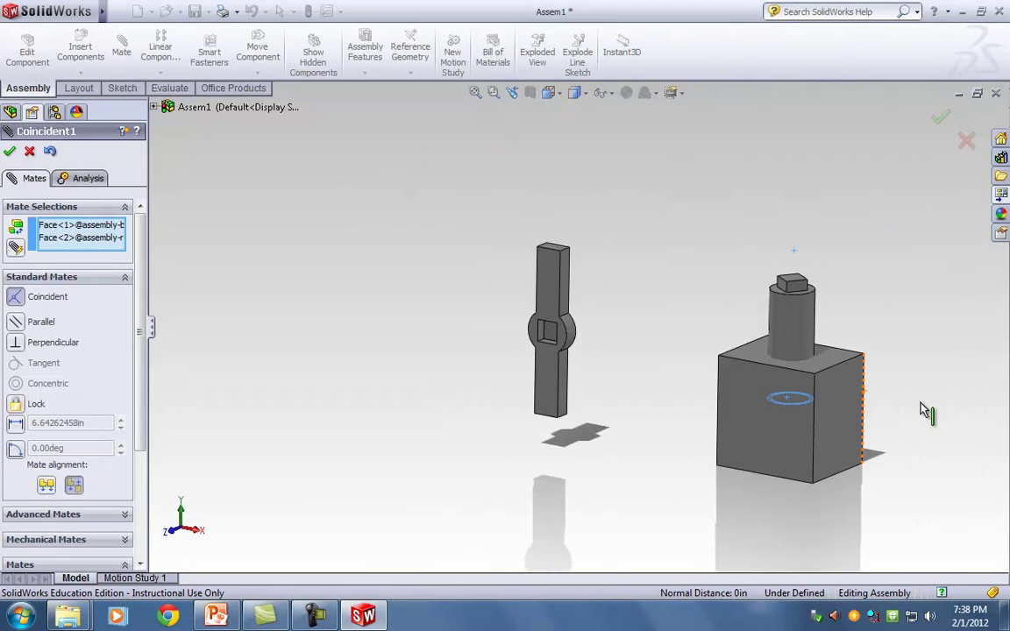
{"action": "middle_click_drag", "start_coordinate": [924, 410], "coordinate": [808, 384], "text": "ctrl"}
{"action": "scroll", "coordinate": [780, 375], "scroll_direction": "down", "scroll_amount": 2}
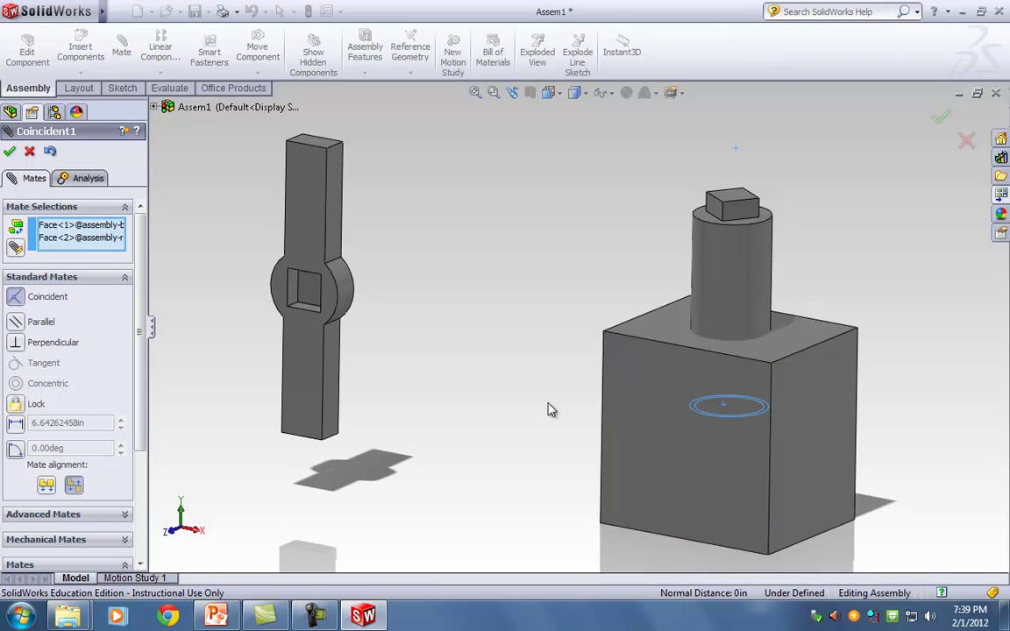
Change the mate between the hole's floor and the rod's end face to a distance of 0.2 in
{"action": "left_click", "coordinate": [15, 425]}
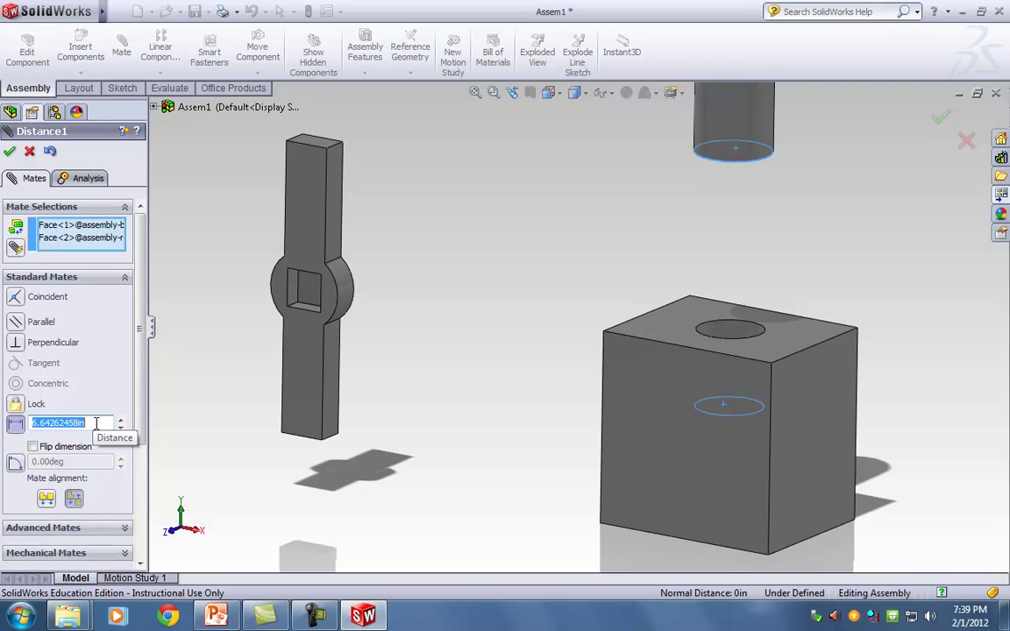
{"action": "type", "text": "0.2"}
{"action": "key", "text": "Return"}
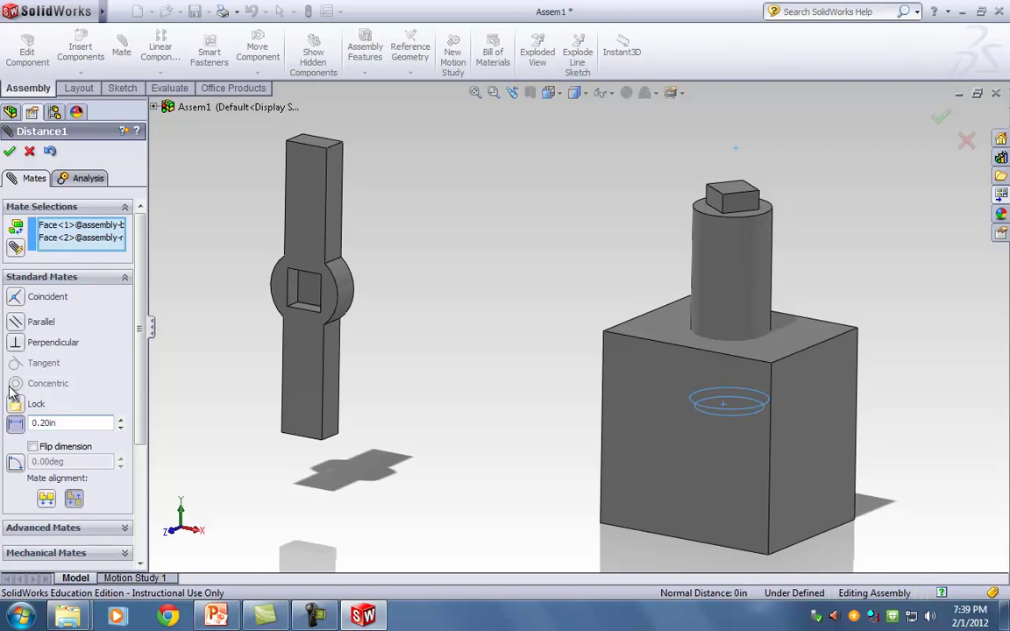
{"action": "scroll", "coordinate": [653, 463], "scroll_direction": "down", "scroll_amount": 5}
{"action": "middle_click_drag", "start_coordinate": [726, 410], "coordinate": [637, 464]}
{"action": "scroll", "coordinate": [638, 464], "scroll_direction": "down", "scroll_amount": 2}
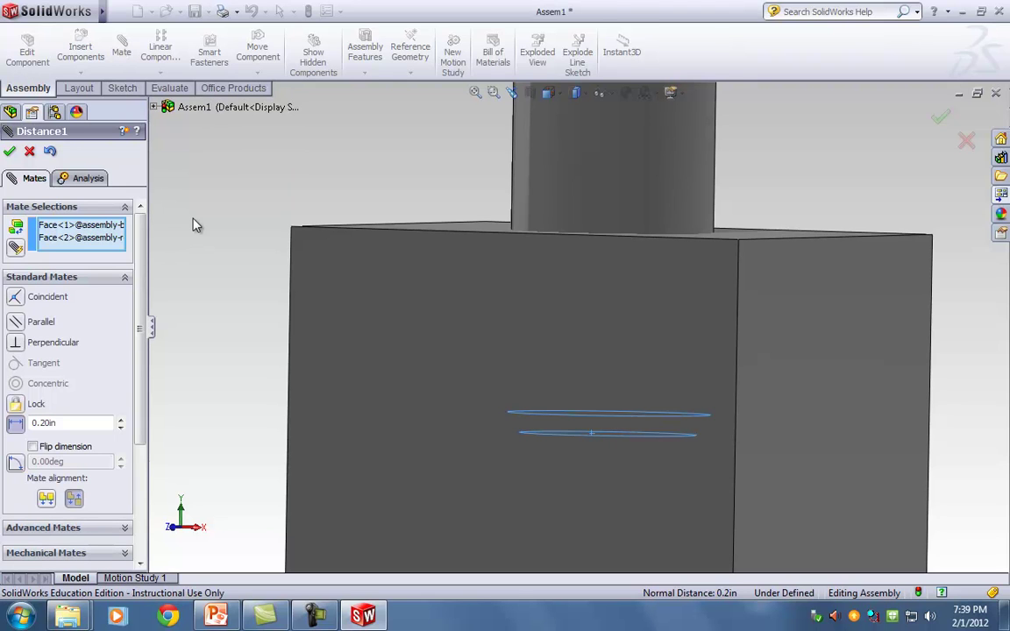
{"action": "key", "text": "z"}
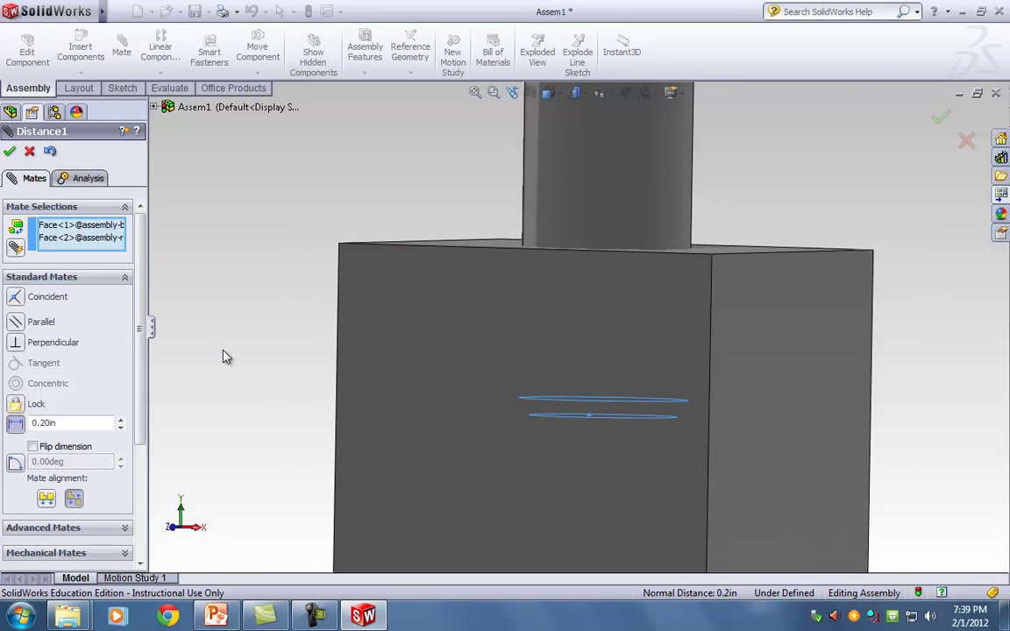
{"action": "scroll", "coordinate": [605, 452], "scroll_direction": "down", "scroll_amount": 2}
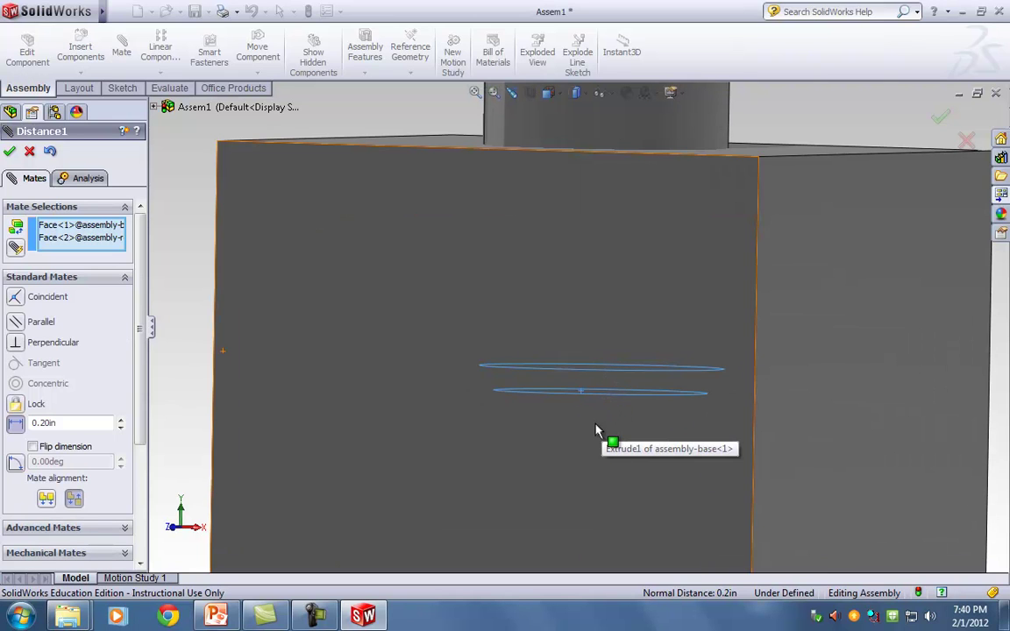
Compare the flipped and unflipped directions of the distance mate, leave Flip dimension off and accept the mate
{"action": "left_click", "coordinate": [33, 448]}
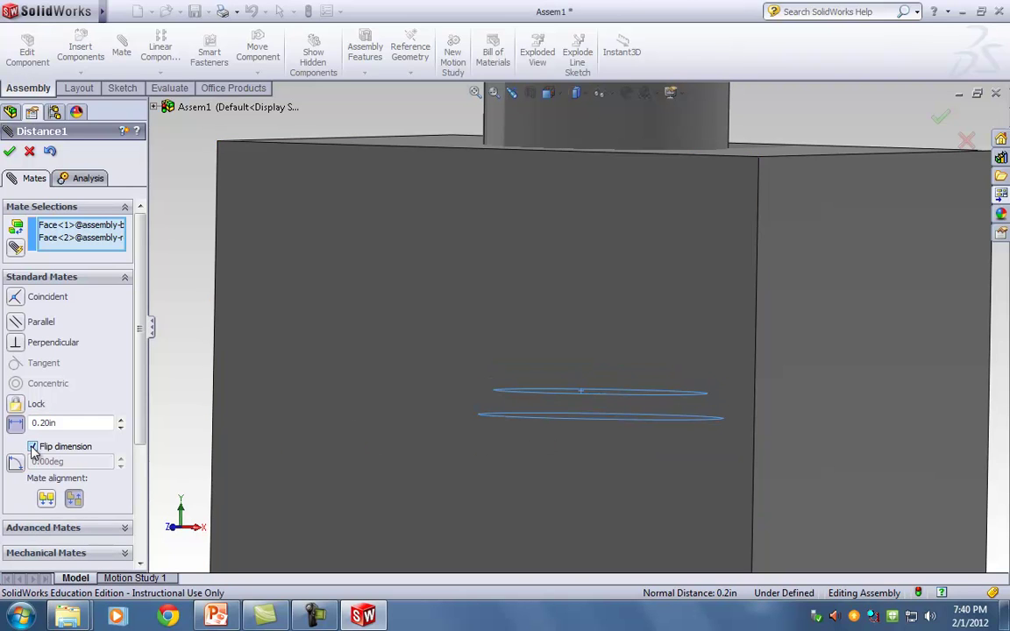
{"action": "left_click", "coordinate": [33, 447]}
{"action": "left_click", "coordinate": [33, 447]}
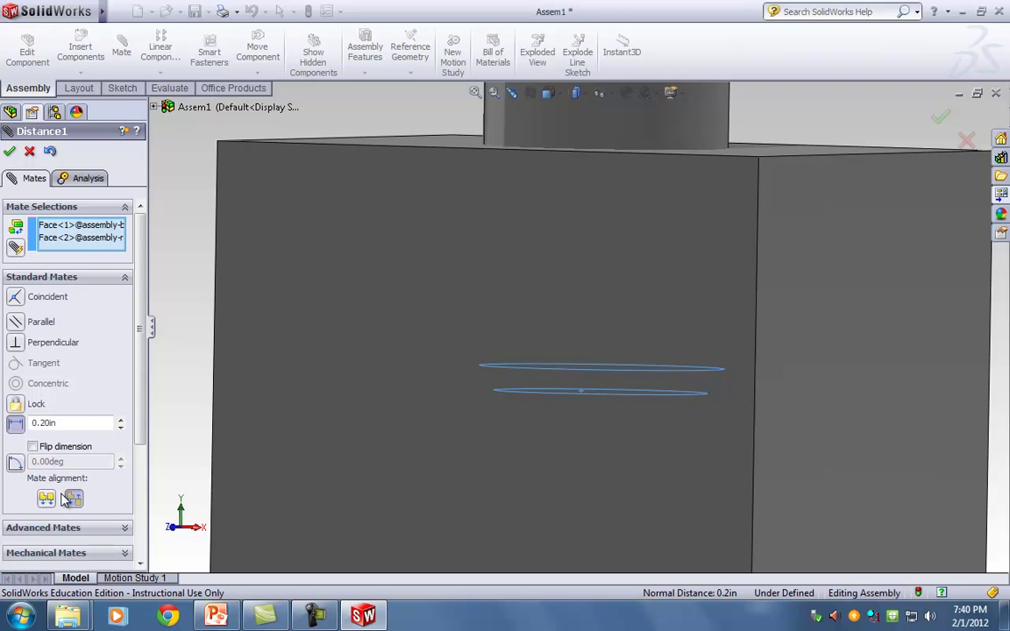
{"action": "scroll", "coordinate": [321, 422], "scroll_direction": "up", "scroll_amount": 3}
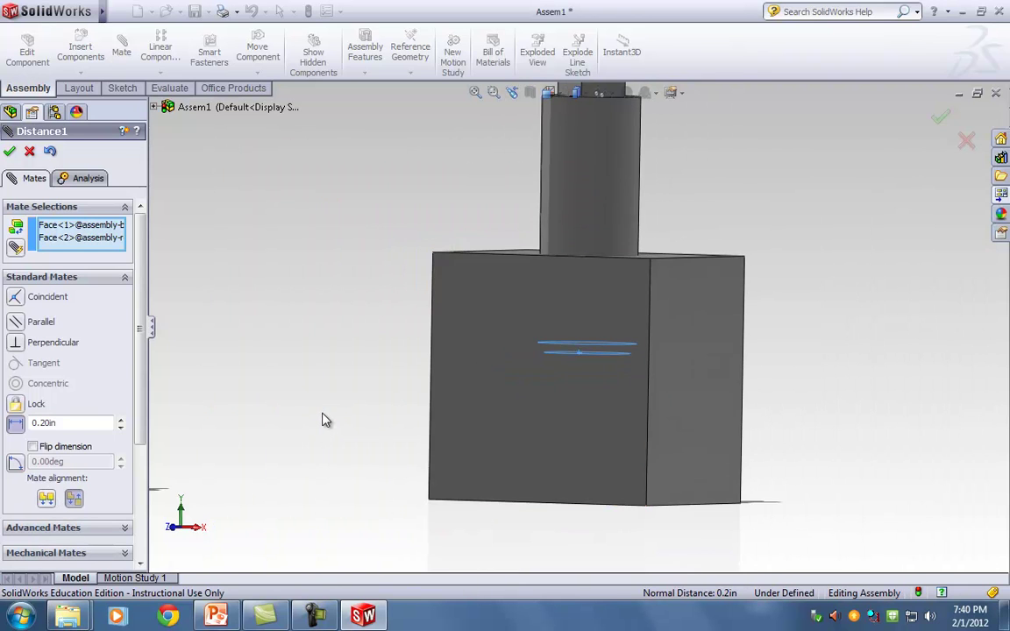
{"action": "scroll", "coordinate": [296, 399], "scroll_direction": "up", "scroll_amount": 2}
{"action": "left_click", "coordinate": [8, 152]}
{"action": "left_click", "coordinate": [9, 151]}
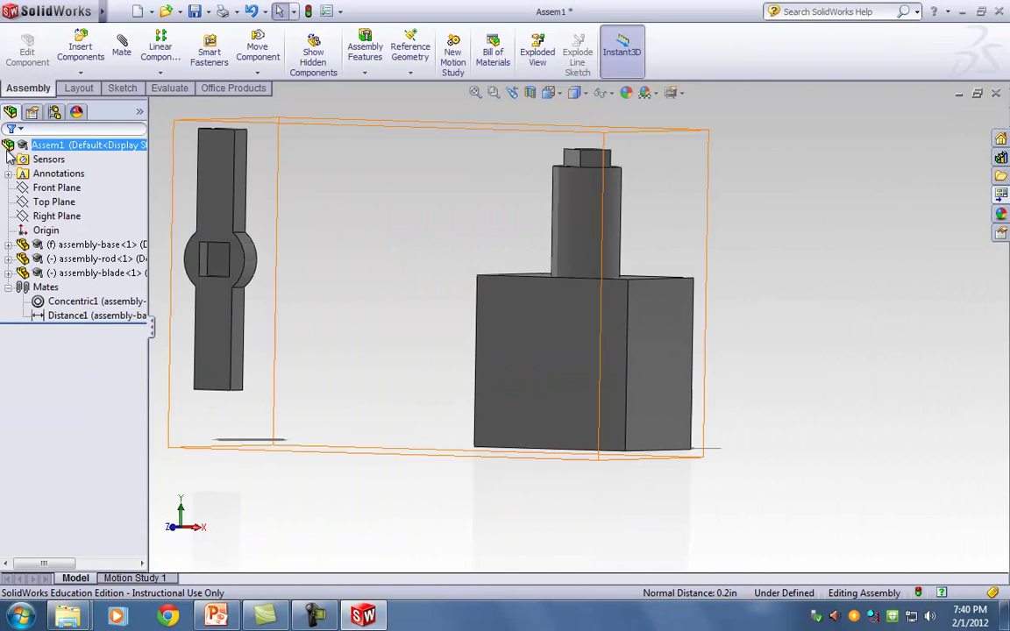
Test the rod's remaining freedom by turning it in the hole, and highlight the faces used by the distance mate
{"action": "middle_click_drag", "start_coordinate": [367, 204], "coordinate": [382, 268]}
{"action": "left_click_drag", "start_coordinate": [578, 258], "coordinate": [534, 273]}
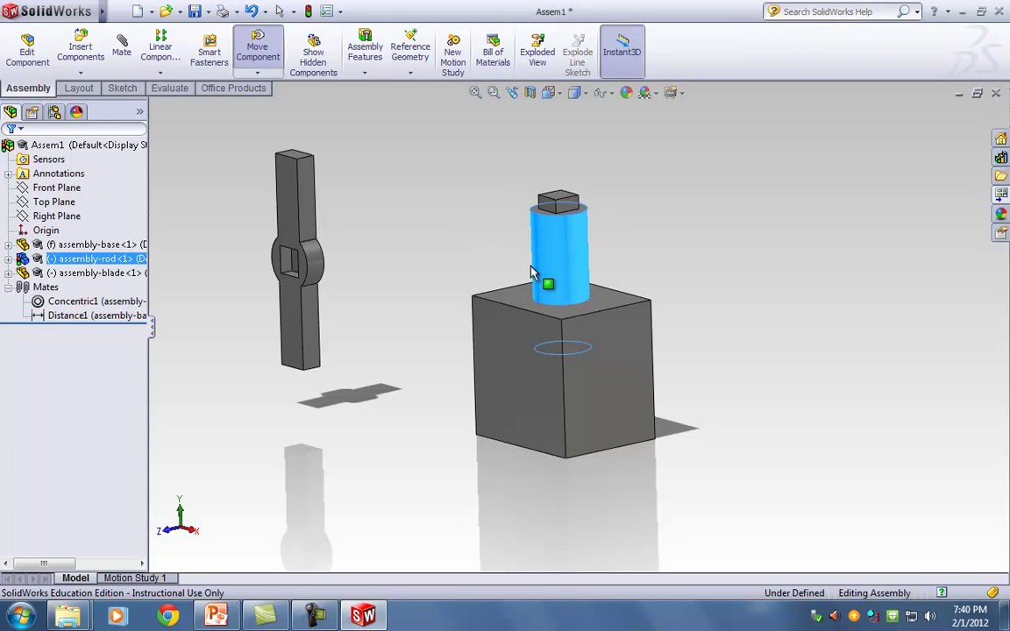
{"action": "key", "text": "Escape"}
{"action": "left_click", "coordinate": [805, 325]}
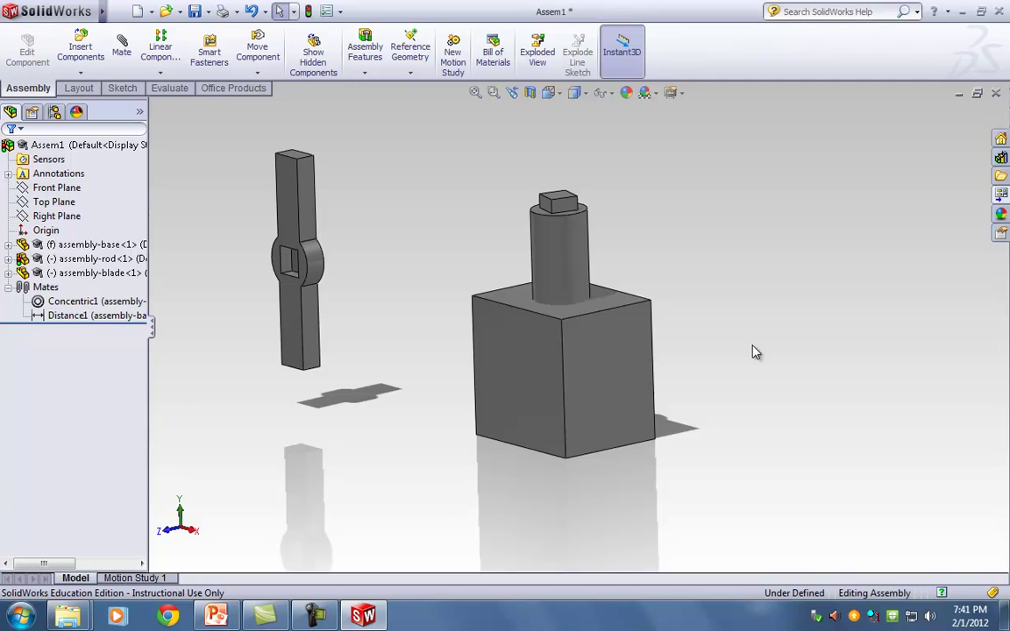
{"action": "left_click", "coordinate": [69, 317]}
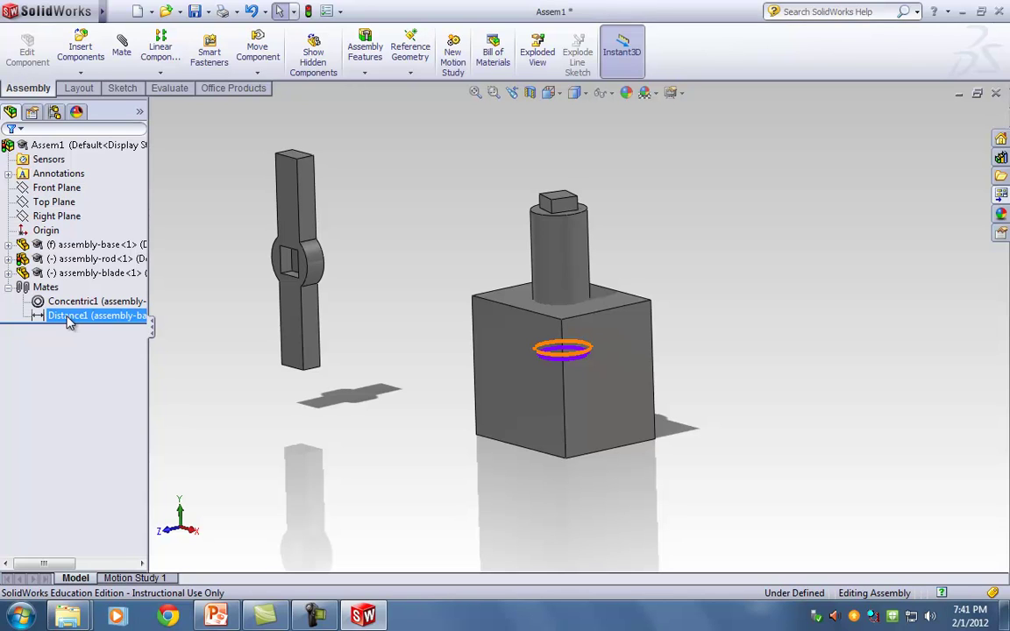
{"action": "left_click", "coordinate": [74, 335]}
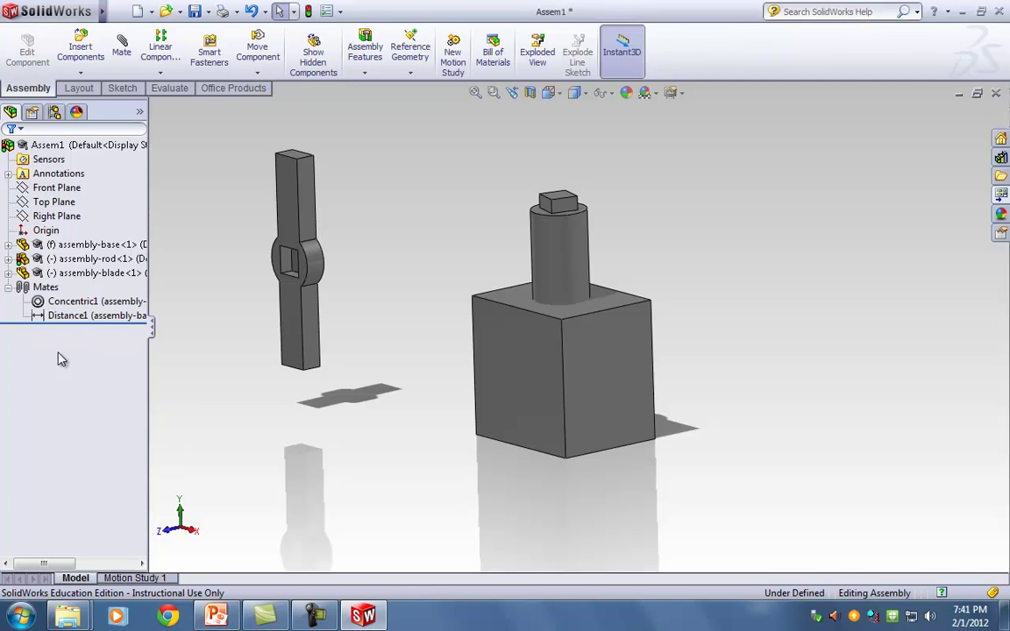
Start a coincident mate between the floor of the blade's square pocket and the top face of the rod's square peg
{"action": "scroll", "coordinate": [285, 259], "scroll_direction": "down", "scroll_amount": 2}
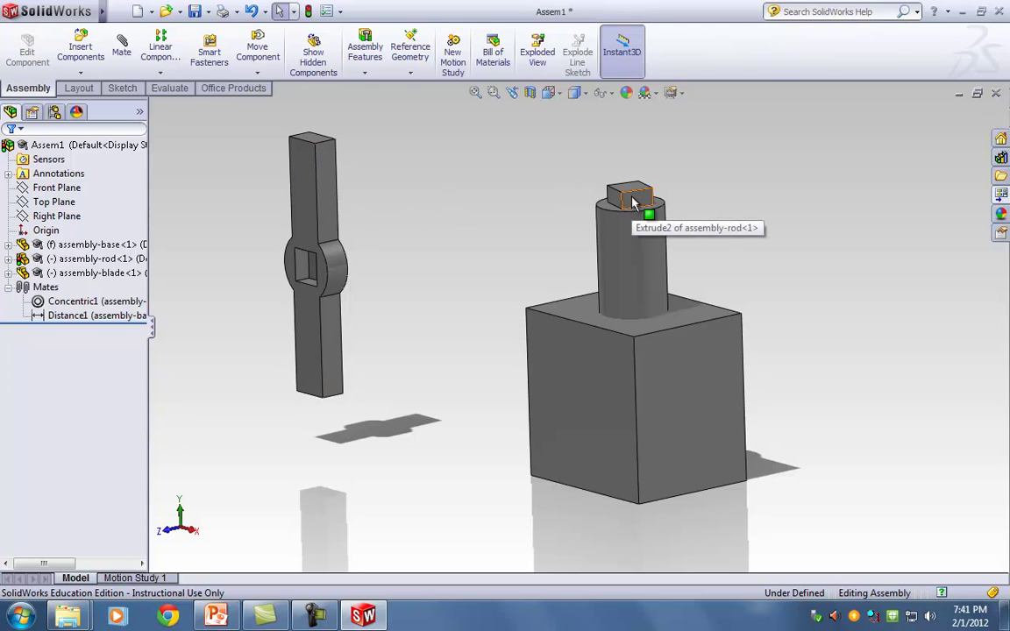
{"action": "middle_click_drag", "start_coordinate": [443, 237], "coordinate": [520, 259]}
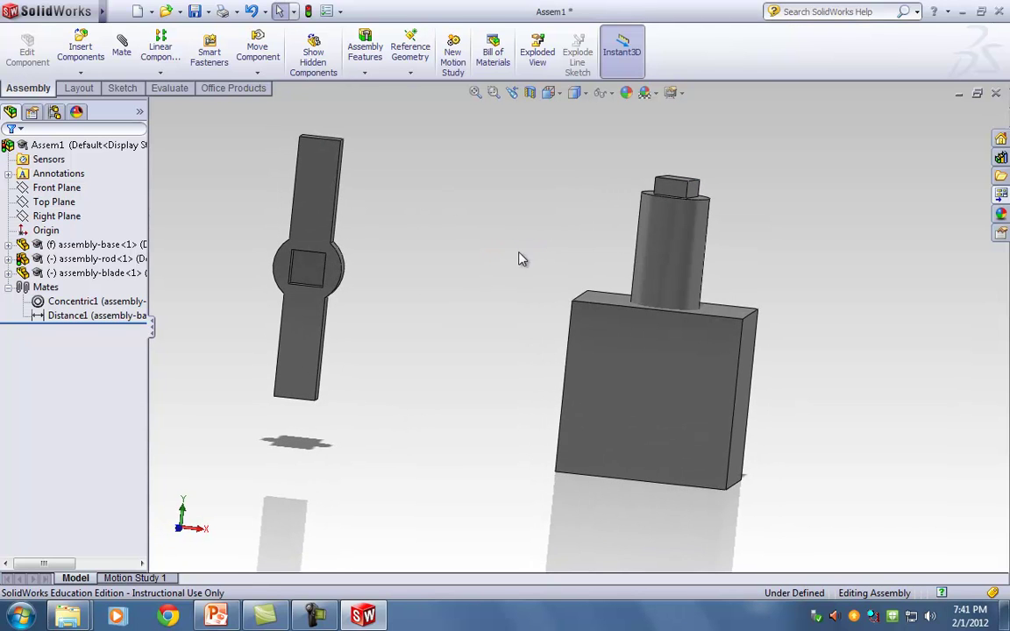
{"action": "left_click", "coordinate": [321, 279]}
{"action": "middle_click_drag", "start_coordinate": [569, 169], "coordinate": [635, 200]}
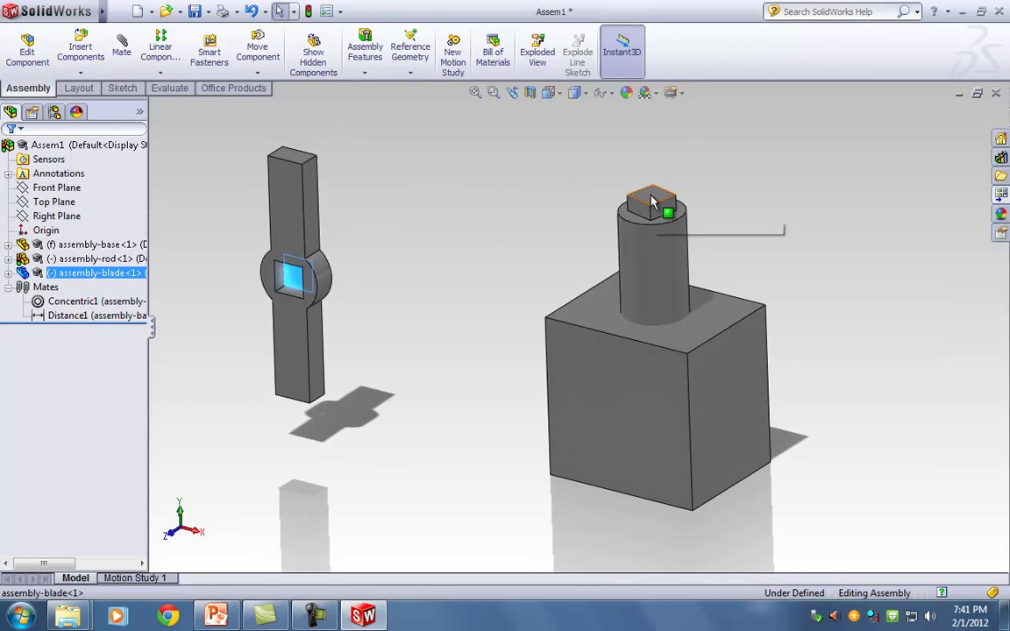
{"action": "left_click", "coordinate": [649, 204], "text": "ctrl"}
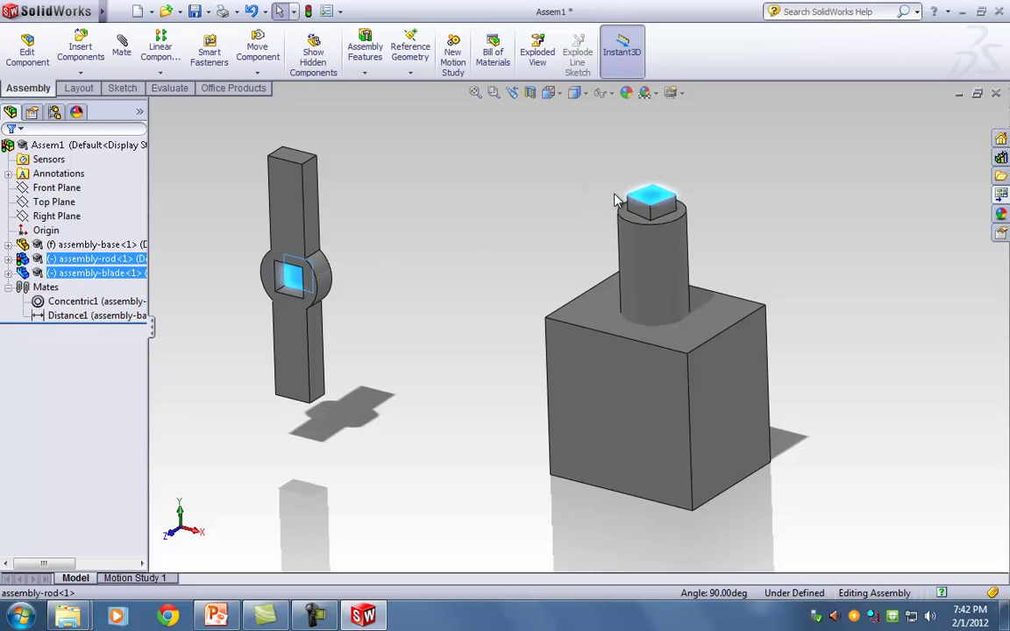
{"action": "left_click", "coordinate": [123, 49]}
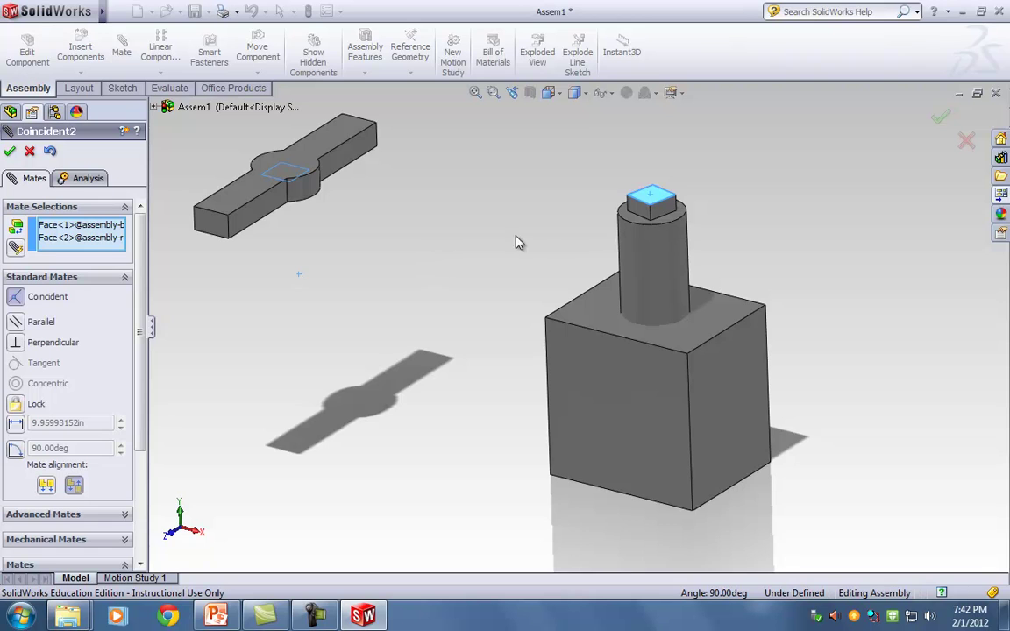
Check from below that the blade's pocket faces the rod, and accept the coincident mate
{"action": "middle_click_drag", "start_coordinate": [400, 305], "coordinate": [410, 149]}
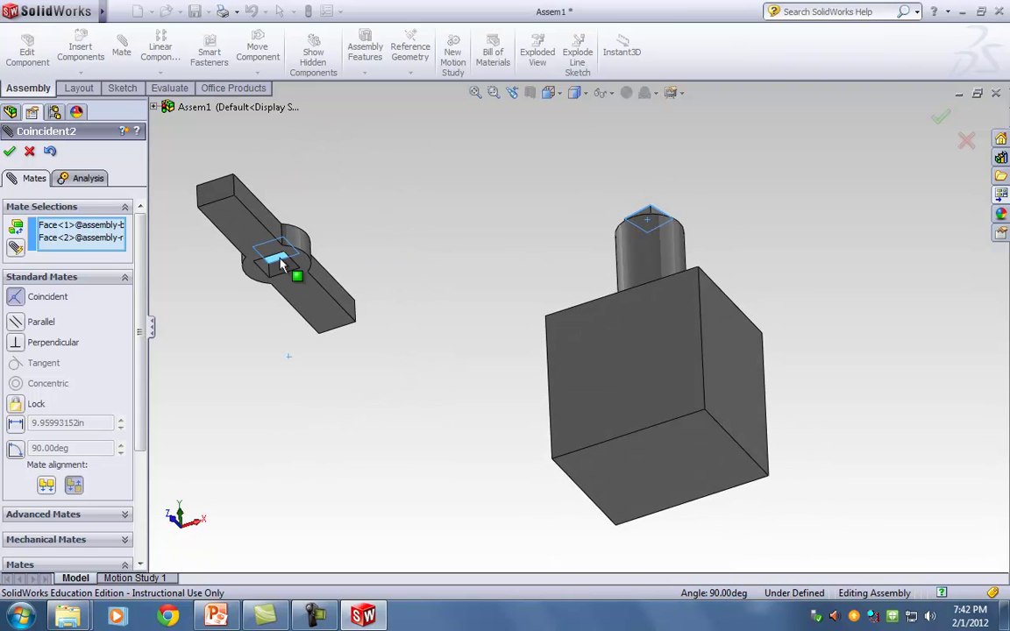
{"action": "scroll", "coordinate": [274, 266], "scroll_direction": "down", "scroll_amount": 3}
{"action": "scroll", "coordinate": [273, 265], "scroll_direction": "up", "scroll_amount": 3}
{"action": "middle_click_drag", "start_coordinate": [579, 218], "coordinate": [543, 355]}
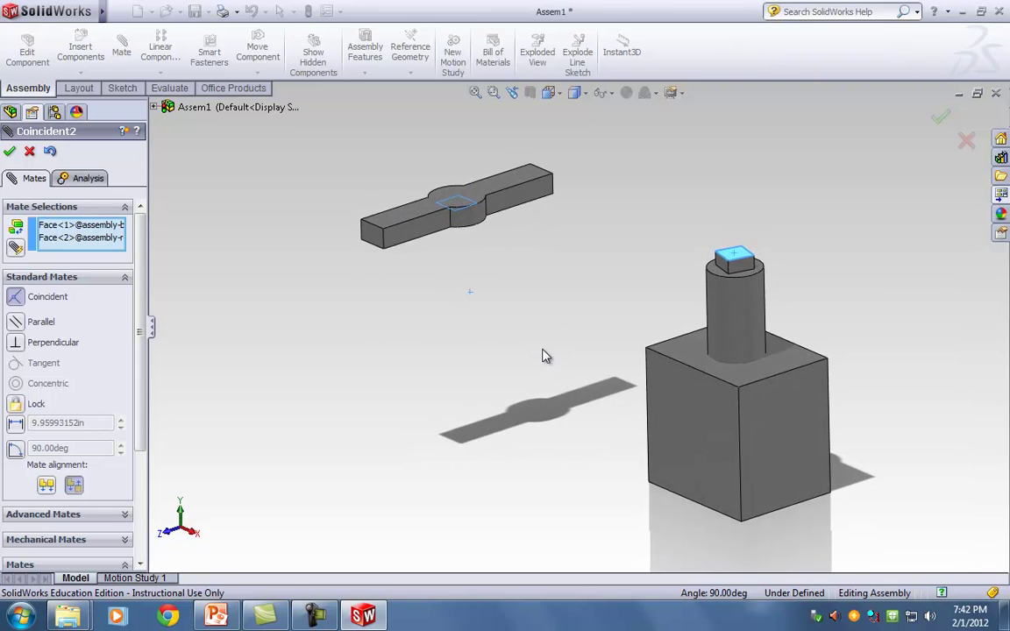
{"action": "left_click", "coordinate": [11, 152]}
{"action": "left_click", "coordinate": [11, 152]}
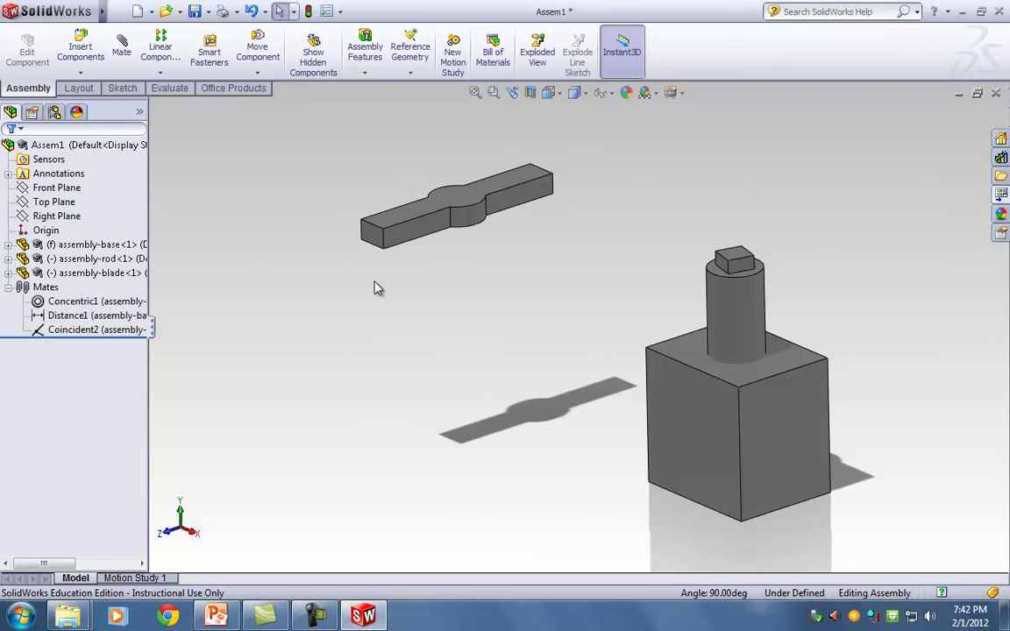
Move the blade sideways within its mated plane to bring it close to the rod's square peg
{"action": "middle_click_drag", "start_coordinate": [531, 268], "coordinate": [545, 296]}
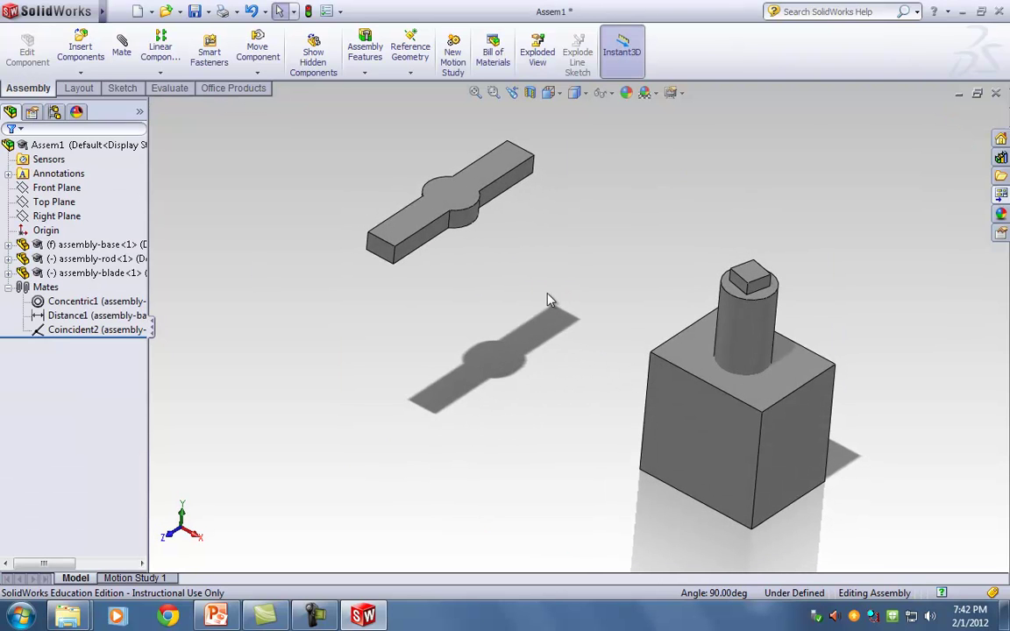
{"action": "scroll", "coordinate": [805, 295], "scroll_direction": "down", "scroll_amount": 2}
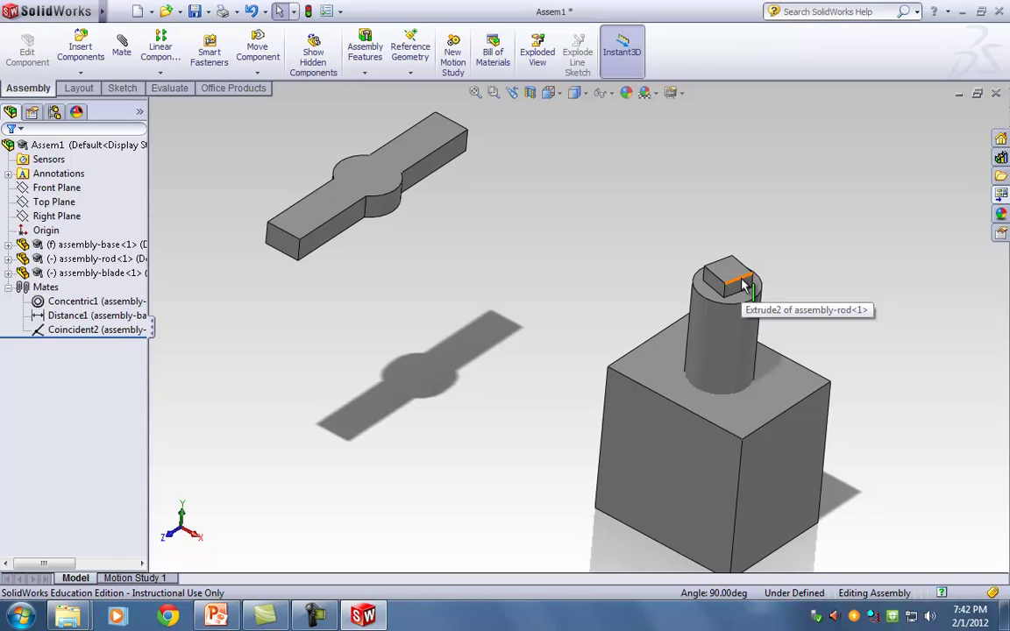
{"action": "left_click_drag", "start_coordinate": [364, 208], "coordinate": [737, 289]}
{"action": "left_click", "coordinate": [845, 250]}
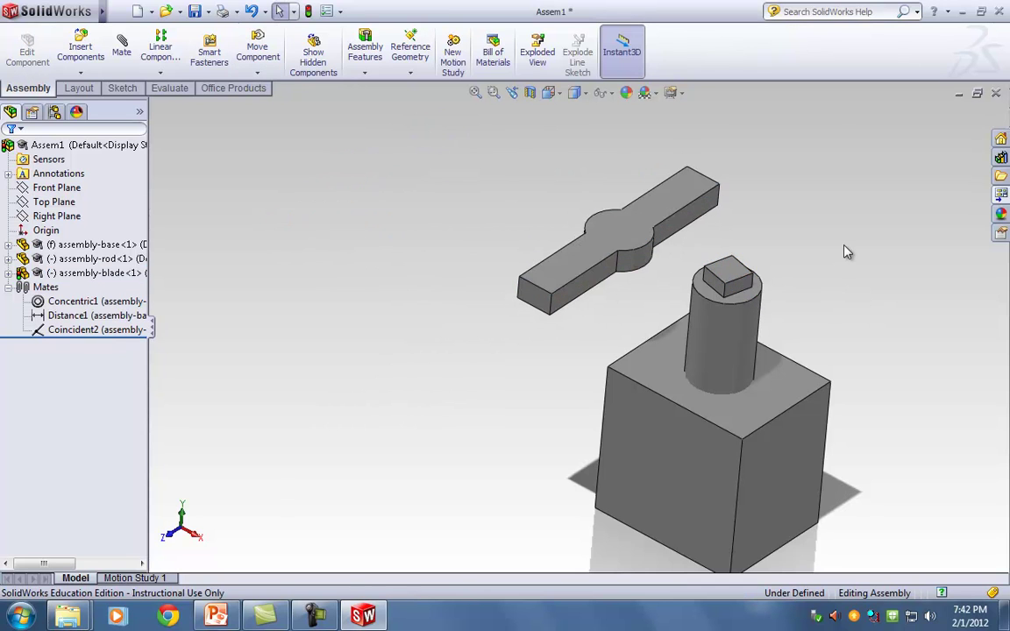
Start a coincident mate between an edge of the blade's square pocket and the matching edge of the rod's square peg
{"action": "left_click", "coordinate": [743, 284]}
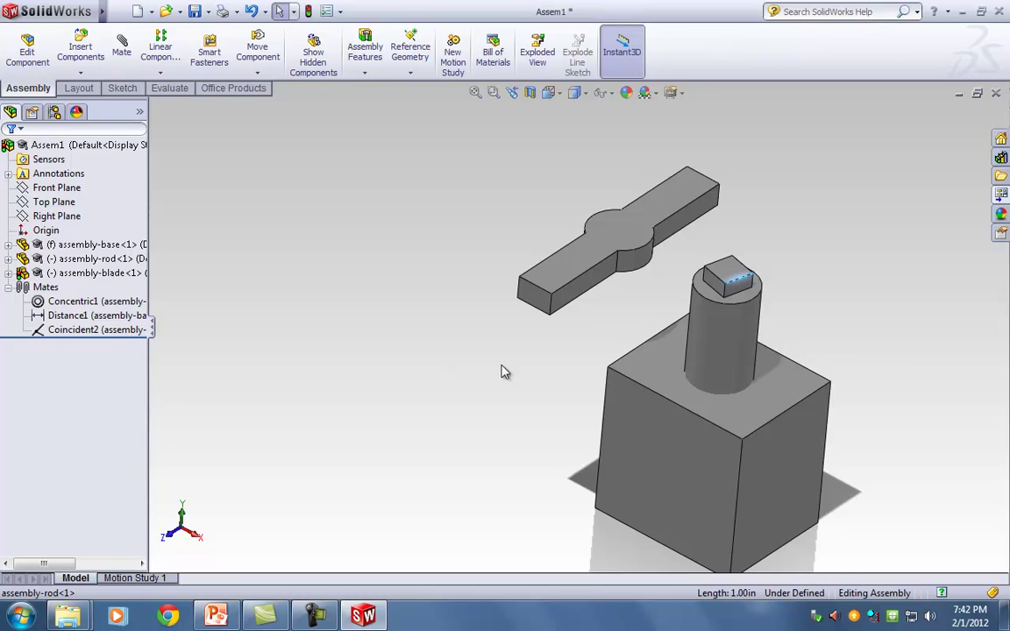
{"action": "middle_click_drag", "start_coordinate": [505, 372], "coordinate": [645, 283]}
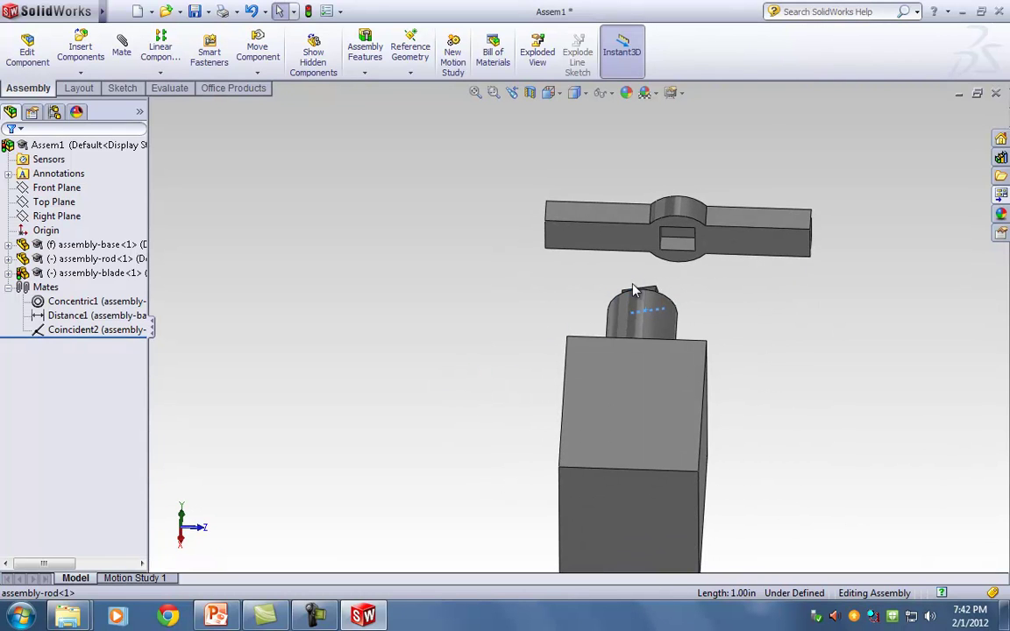
{"action": "left_click", "coordinate": [688, 239], "text": "ctrl"}
{"action": "middle_click_drag", "start_coordinate": [824, 350], "coordinate": [627, 422]}
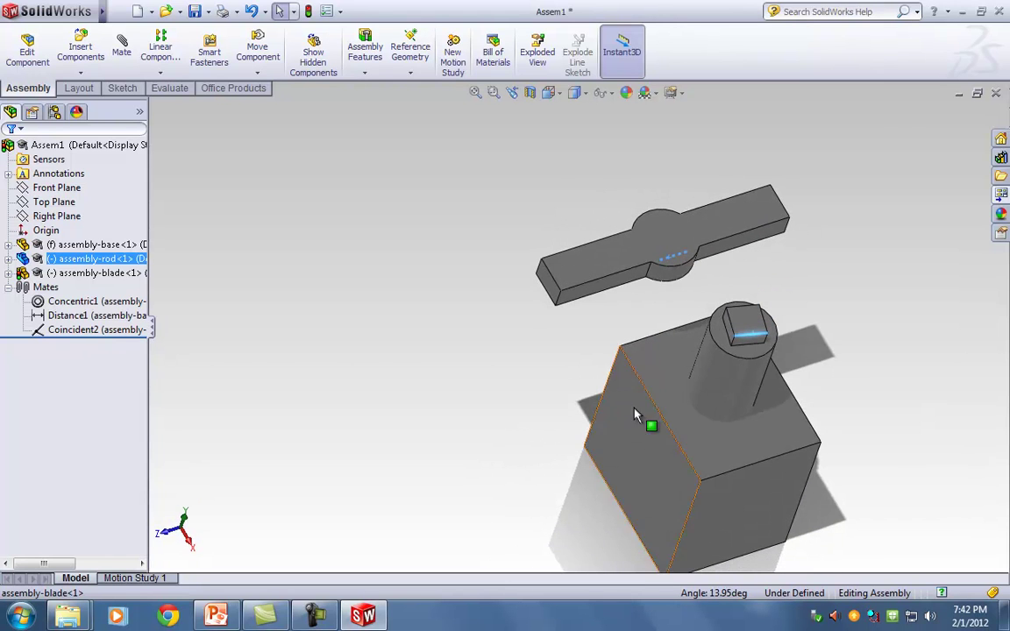
{"action": "middle_click_drag", "start_coordinate": [496, 354], "coordinate": [794, 277]}
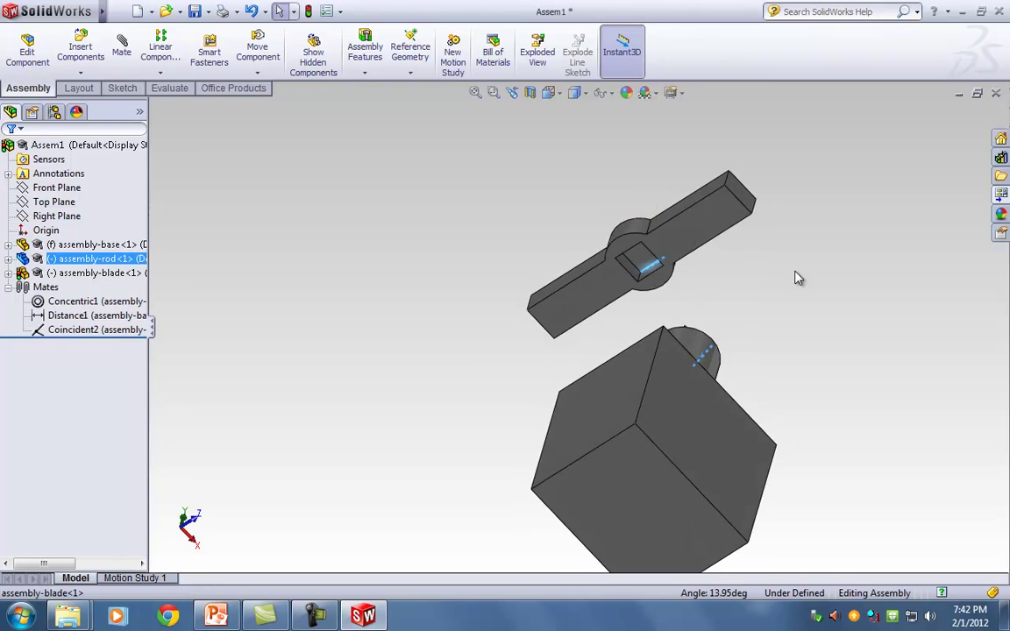
{"action": "middle_click_drag", "start_coordinate": [726, 280], "coordinate": [702, 236]}
{"action": "middle_click_drag", "start_coordinate": [654, 276], "coordinate": [692, 360]}
{"action": "left_click", "coordinate": [676, 289]}
{"action": "left_click", "coordinate": [706, 375], "text": "ctrl"}
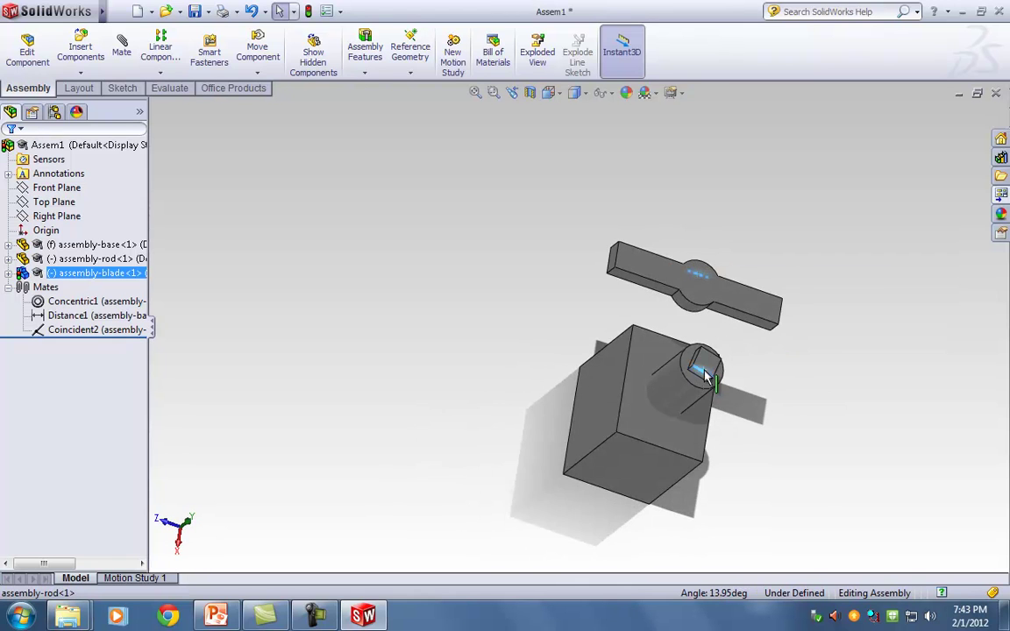
{"action": "middle_click_drag", "start_coordinate": [868, 378], "coordinate": [832, 377]}
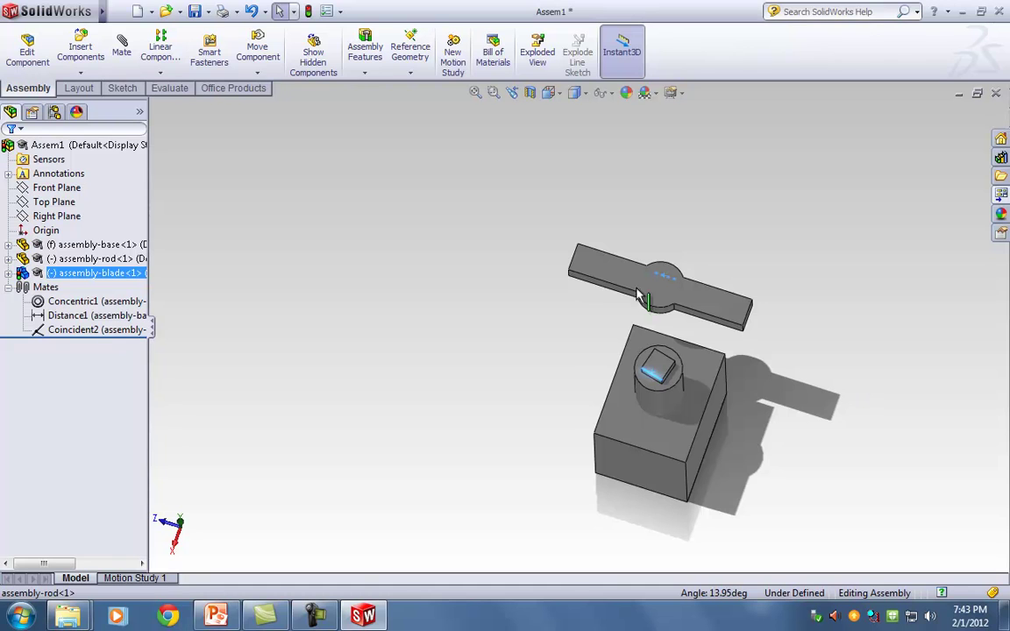
{"action": "left_click", "coordinate": [122, 54]}
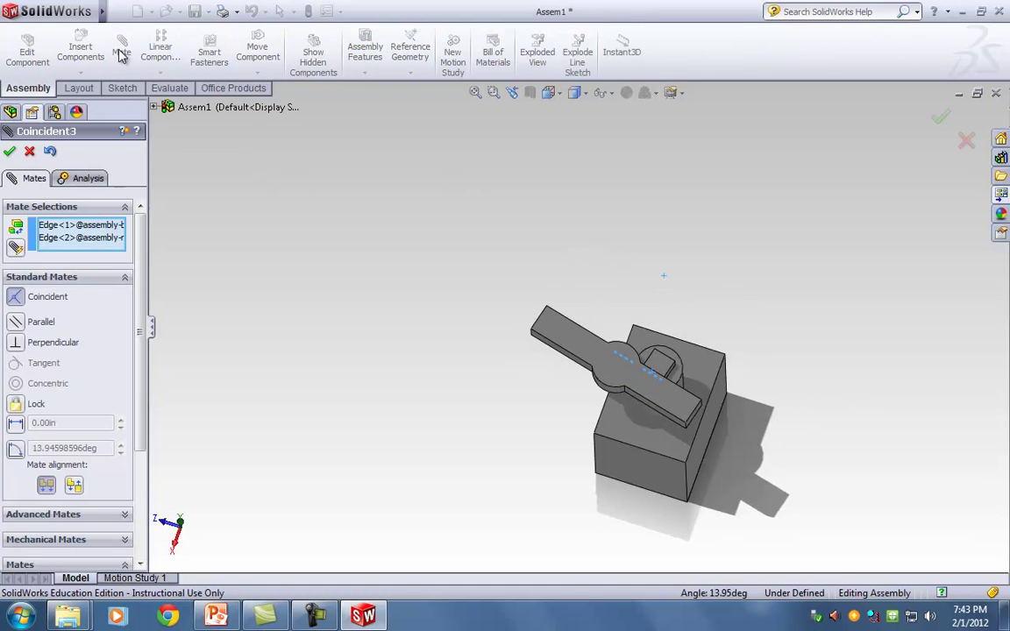
Flip the coincident edge mate to anti-aligned, move the blade back near the rod, and accept the mate
{"action": "scroll", "coordinate": [605, 369], "scroll_direction": "down", "scroll_amount": 2}
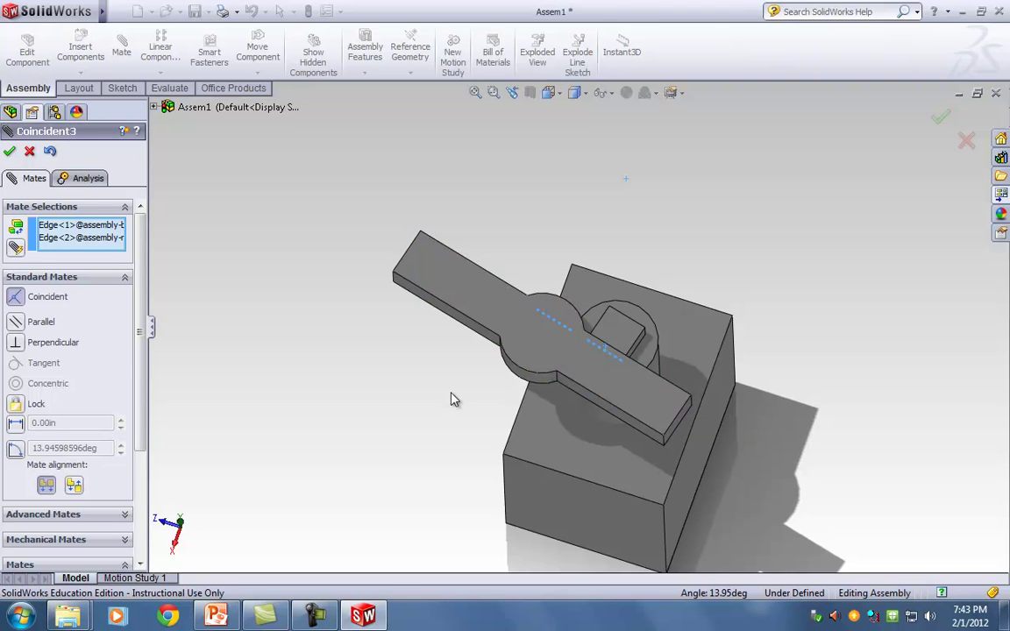
{"action": "left_click", "coordinate": [73, 487]}
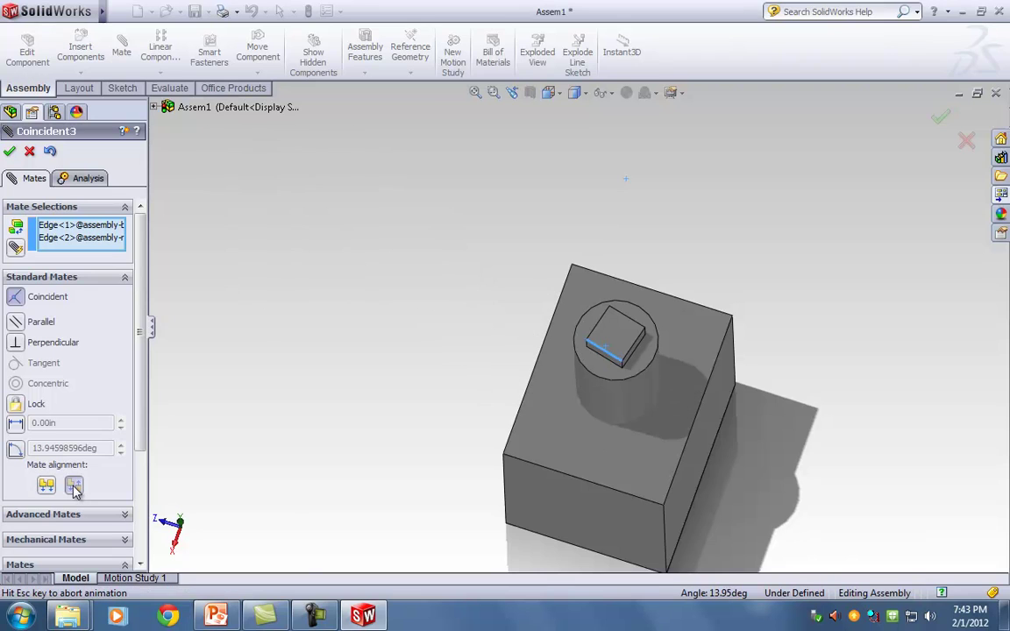
{"action": "scroll", "coordinate": [355, 395], "scroll_direction": "up", "scroll_amount": 3}
{"action": "scroll", "coordinate": [354, 394], "scroll_direction": "up", "scroll_amount": 2}
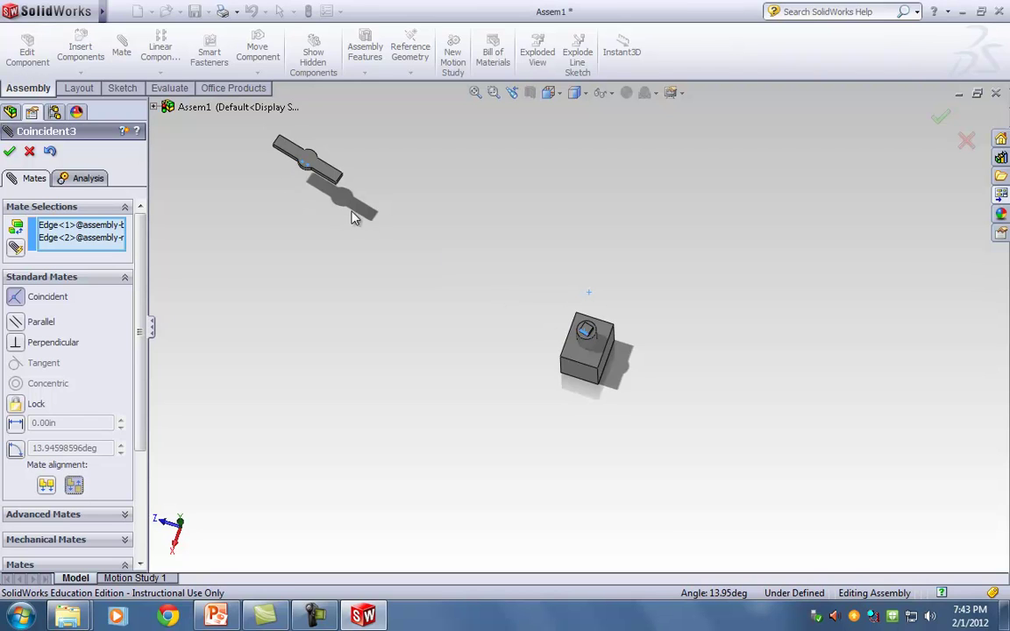
{"action": "left_click_drag", "start_coordinate": [332, 180], "coordinate": [564, 353]}
{"action": "scroll", "coordinate": [564, 352], "scroll_direction": "up", "scroll_amount": 5}
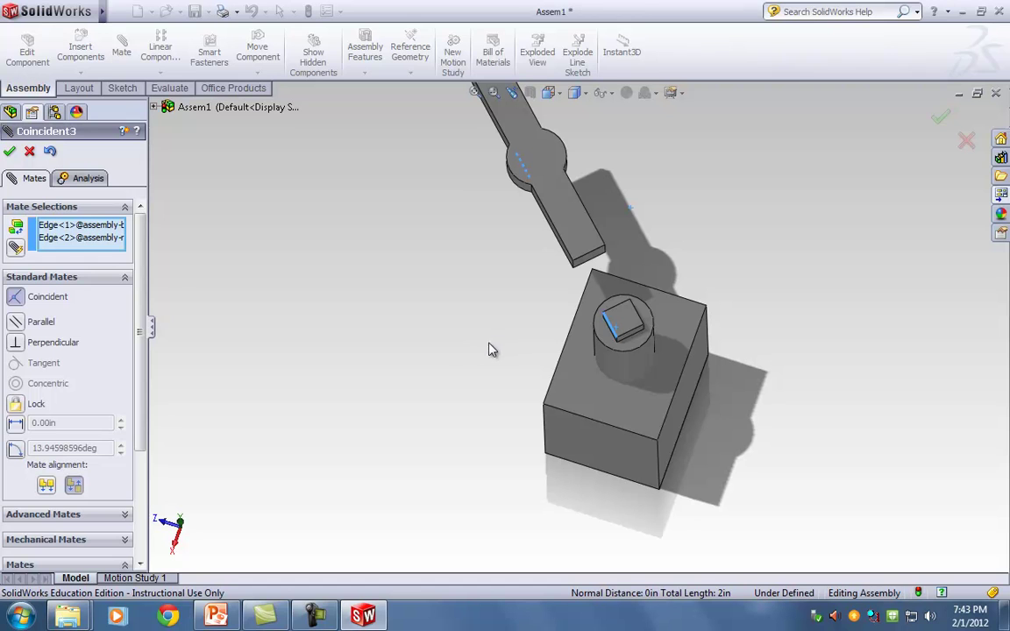
{"action": "left_click", "coordinate": [10, 151]}
{"action": "left_click", "coordinate": [10, 151]}
Turn the rod in the base's hole to test how the blade follows it
{"action": "middle_click_drag", "start_coordinate": [220, 295], "coordinate": [413, 354]}
{"action": "middle_click_drag", "start_coordinate": [591, 169], "coordinate": [653, 207]}
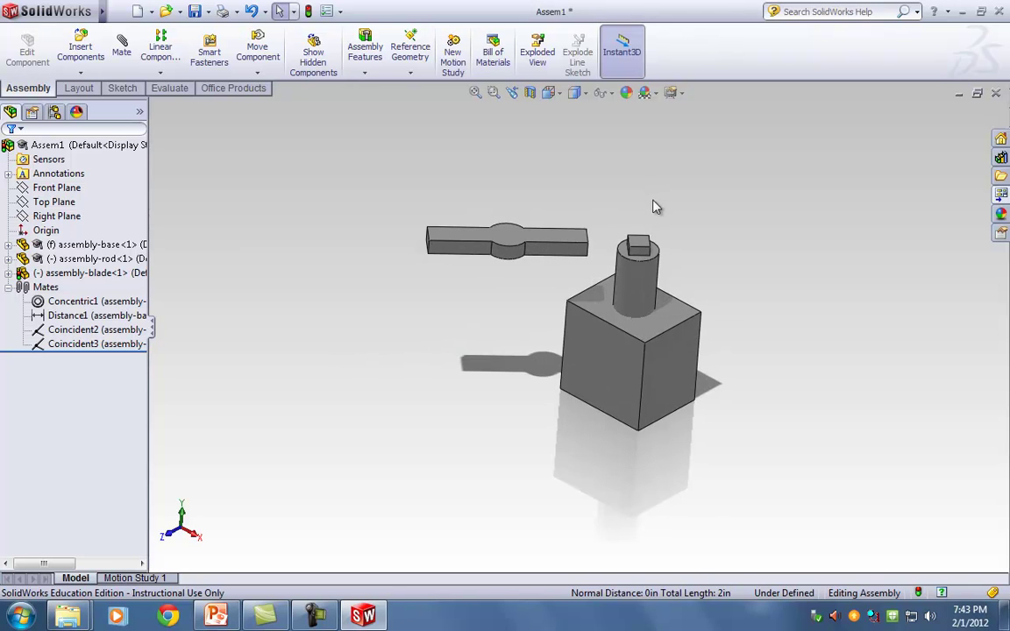
{"action": "scroll", "coordinate": [649, 209], "scroll_direction": "down", "scroll_amount": 3}
{"action": "left_click", "coordinate": [645, 306]}
{"action": "left_click_drag", "start_coordinate": [644, 305], "coordinate": [625, 314]}
{"action": "key", "text": "Escape"}
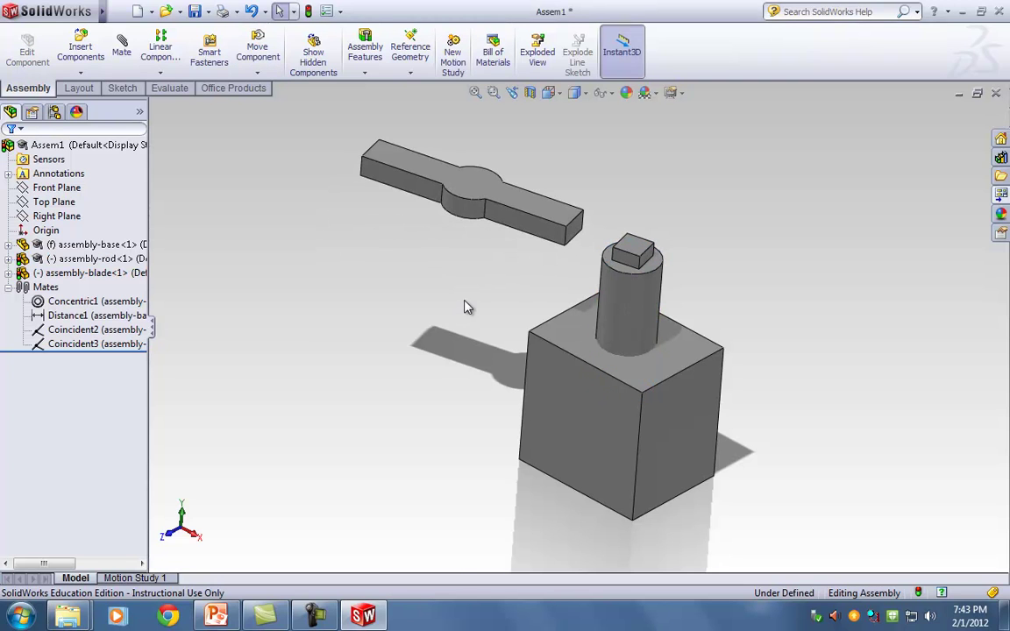
Add a concentric mate between the rod's cylindrical face and the rounded hub face of the blade
{"action": "left_click", "coordinate": [638, 309]}
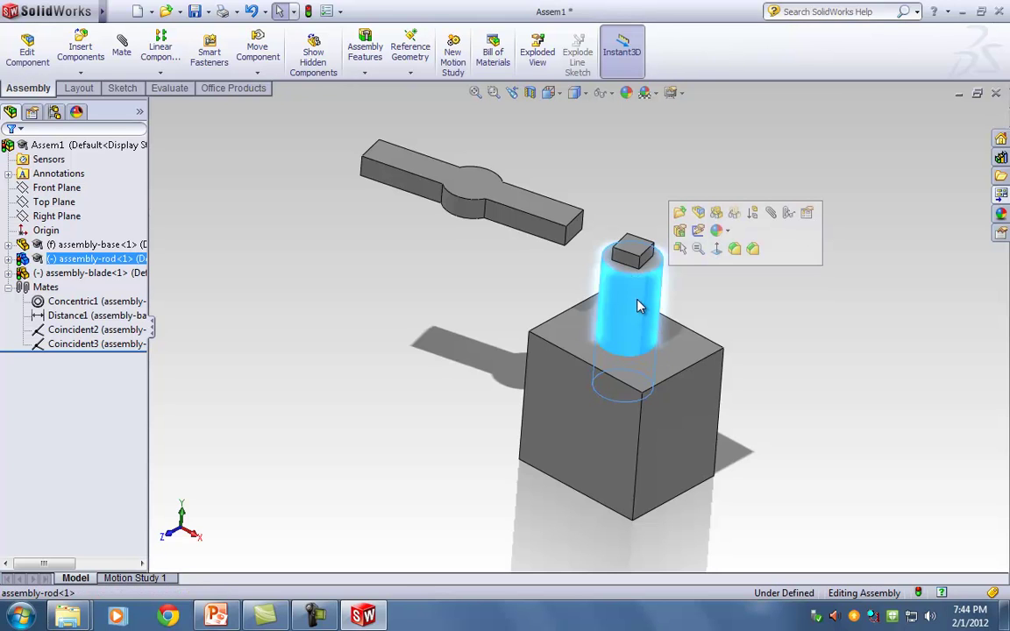
{"action": "left_click", "coordinate": [467, 217], "text": "ctrl"}
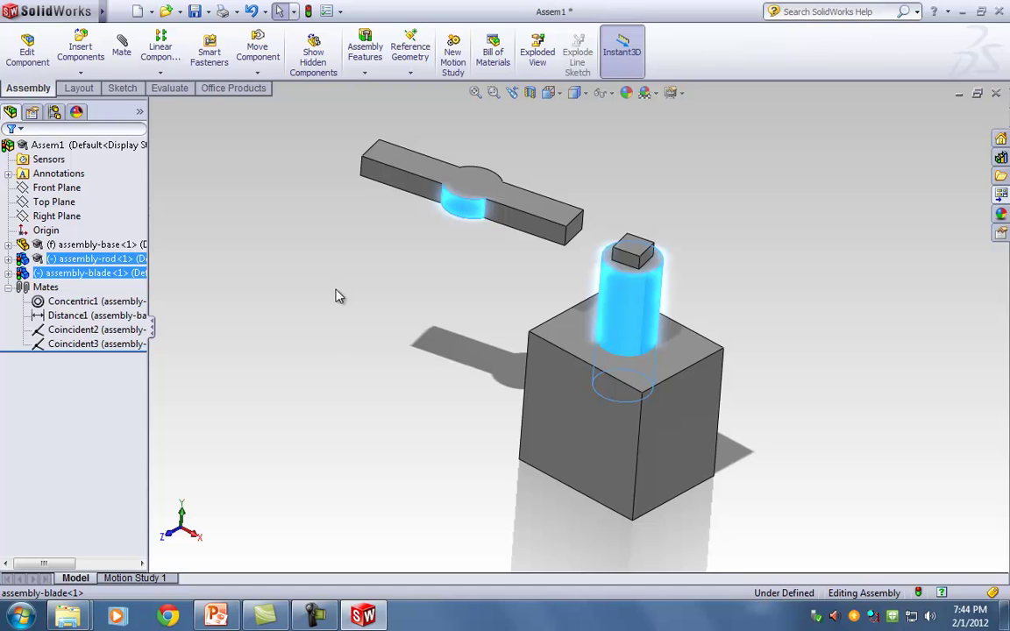
{"action": "left_click", "coordinate": [121, 53]}
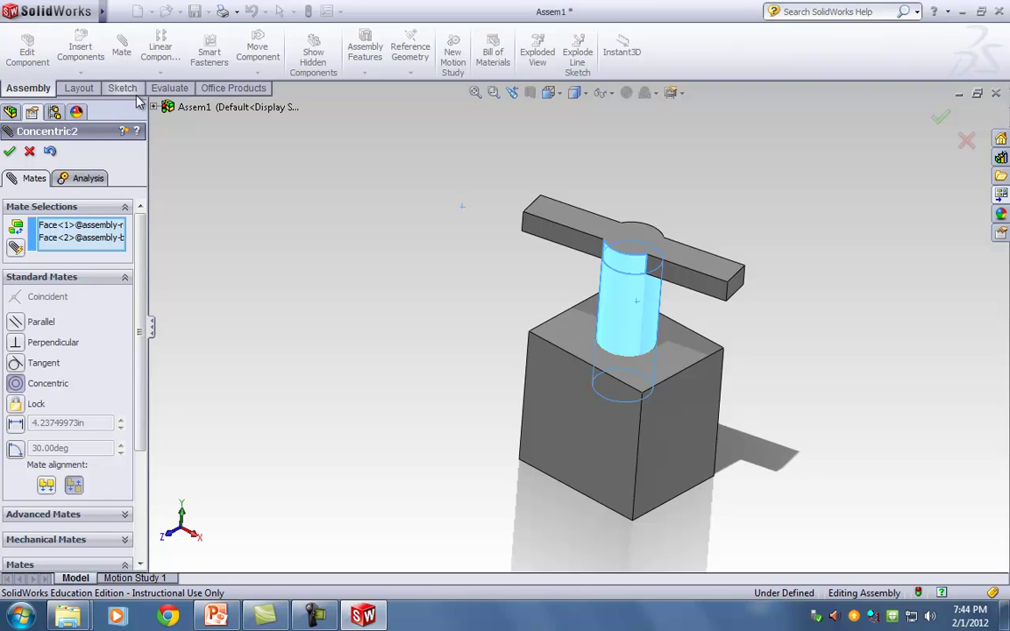
{"action": "left_click", "coordinate": [9, 151]}
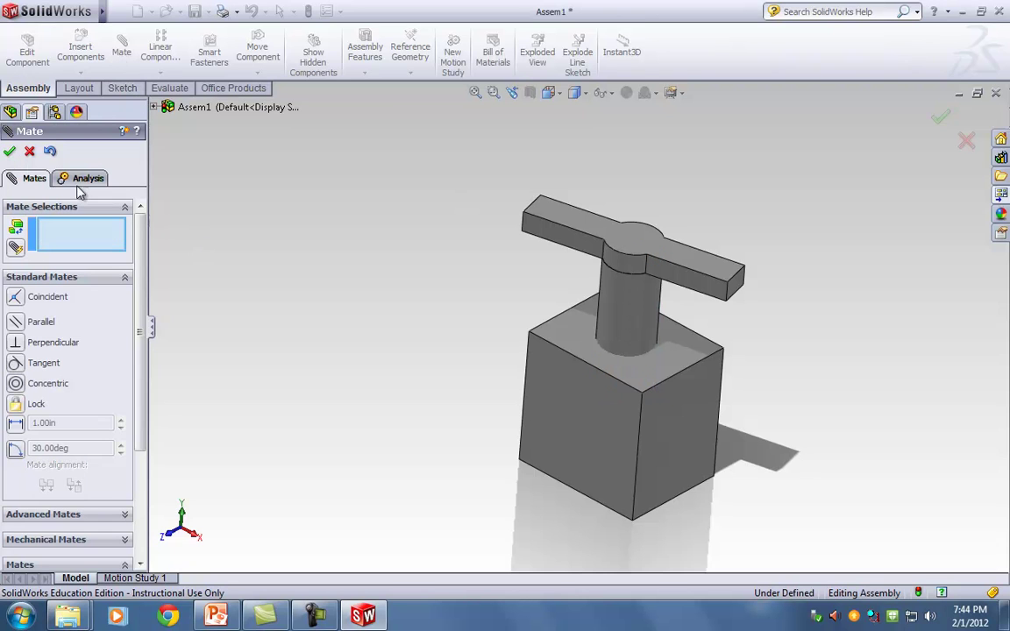
{"action": "left_click", "coordinate": [8, 151]}
Turn the rod to test the blade's rotation with it, set the isometric view, and highlight the first concentric mate
{"action": "left_click_drag", "start_coordinate": [632, 338], "coordinate": [805, 331]}
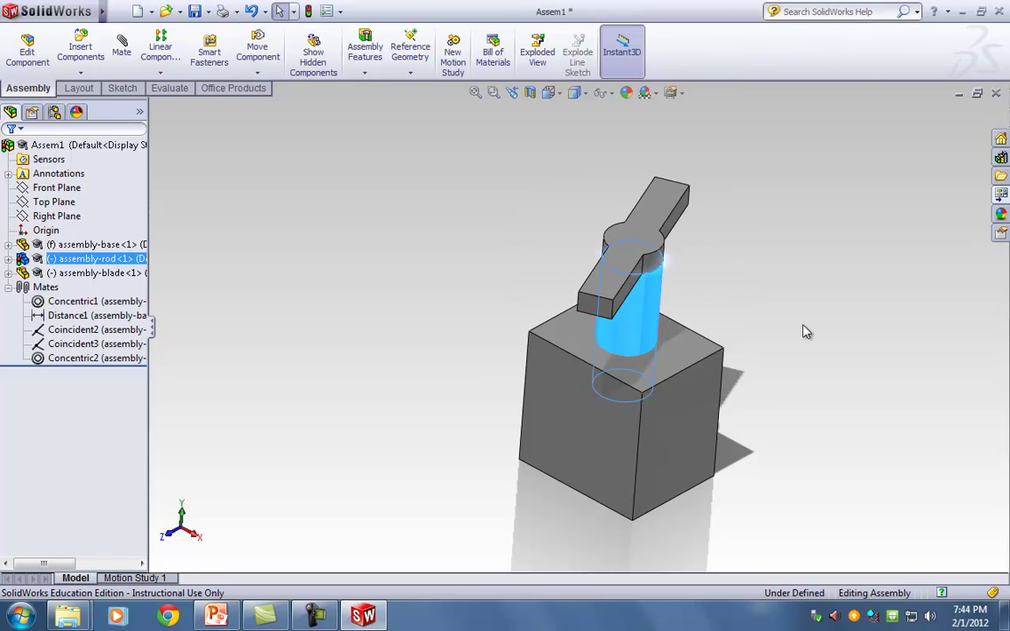
{"action": "left_click", "coordinate": [866, 343]}
{"action": "middle_click_drag", "start_coordinate": [868, 342], "coordinate": [790, 311]}
{"action": "key", "text": "space"}
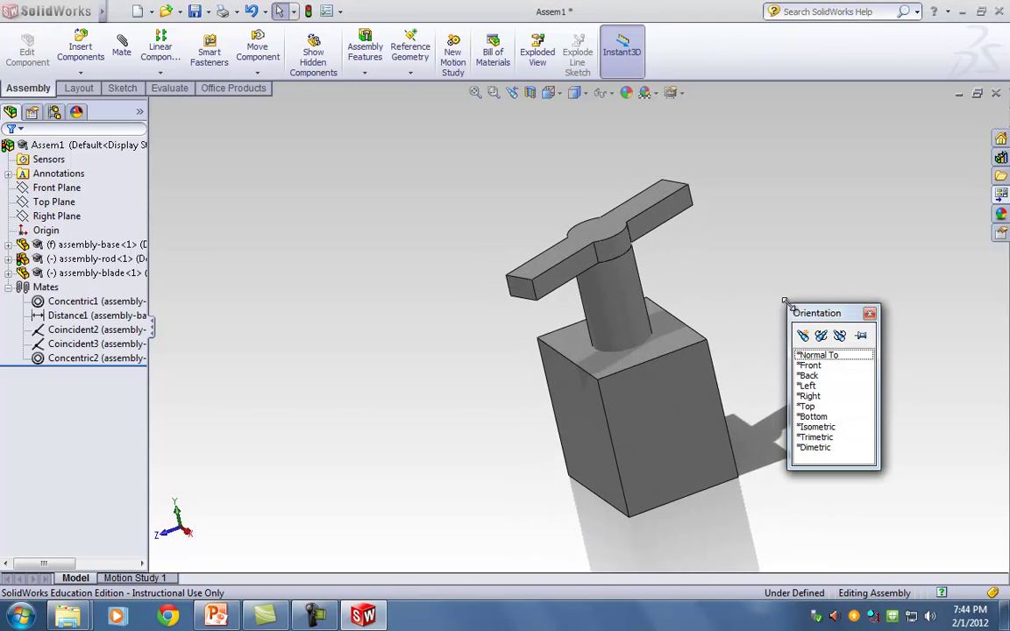
{"action": "left_click", "coordinate": [827, 433]}
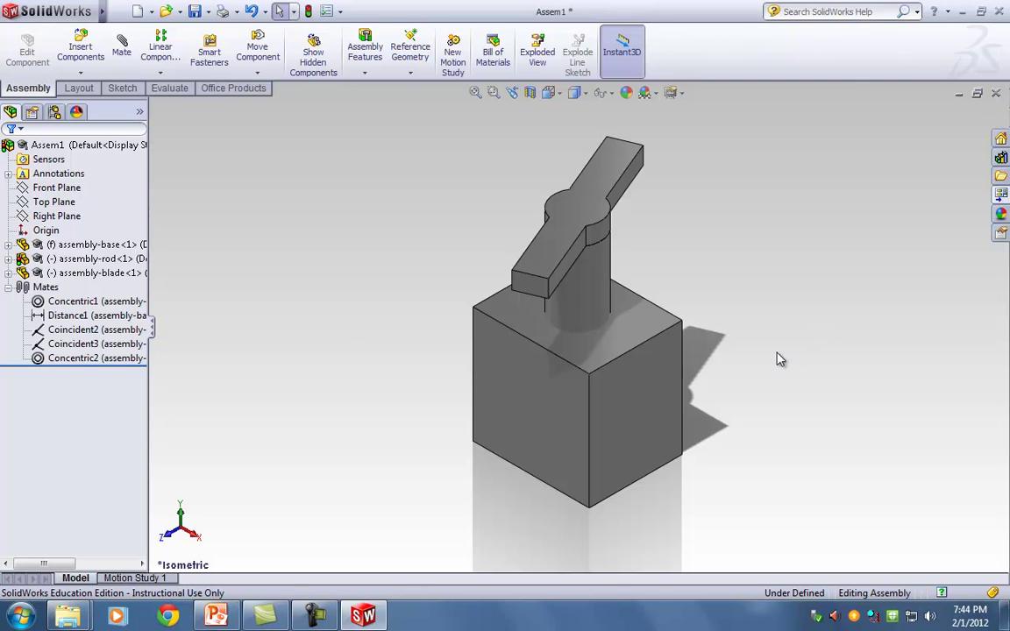
{"action": "left_click", "coordinate": [91, 304]}
{"action": "key", "text": "Escape"}
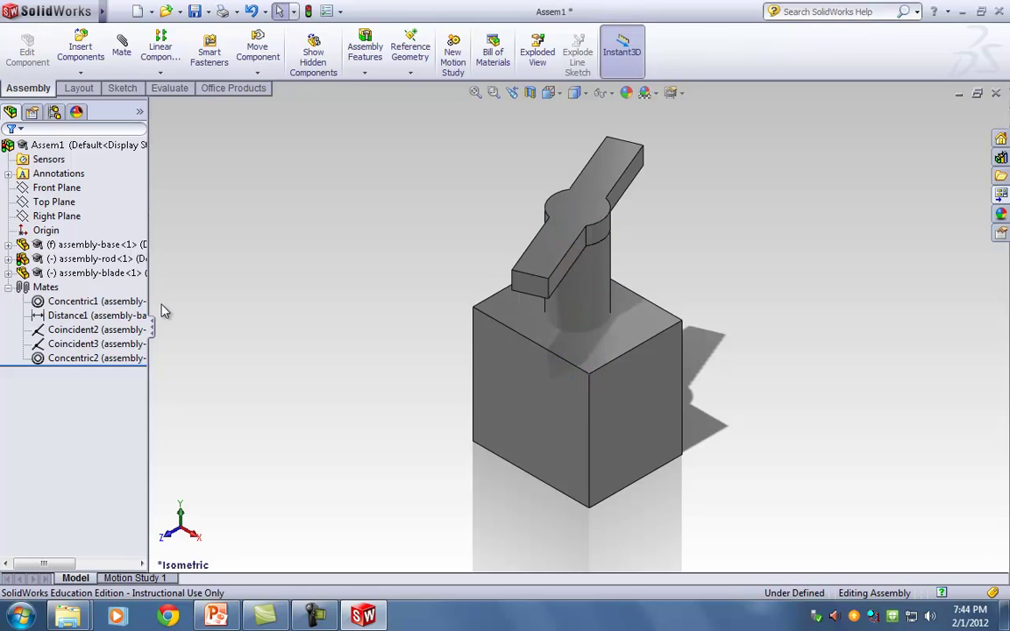
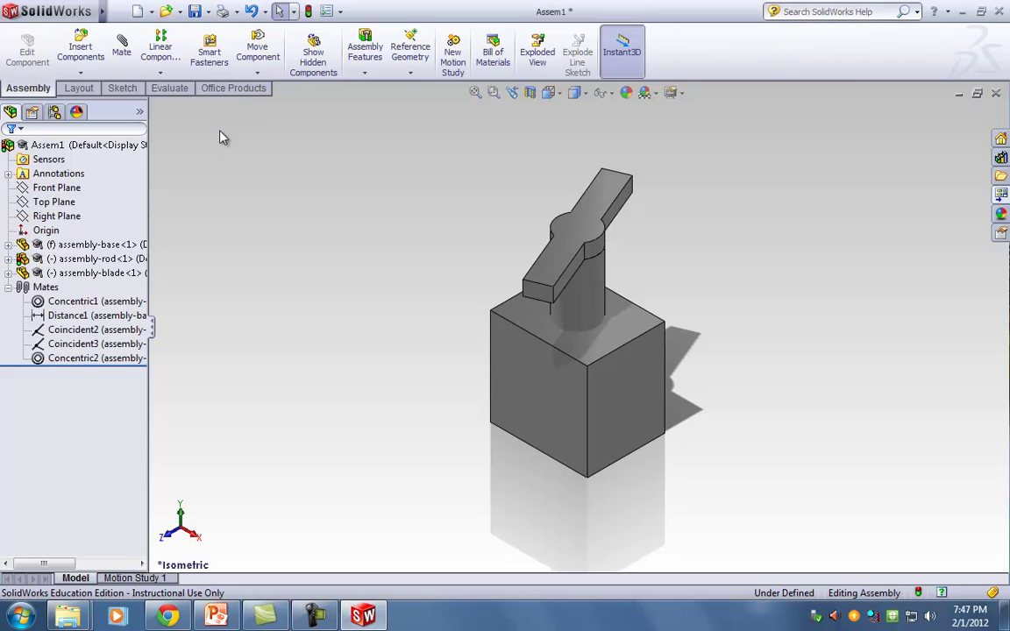
Run interference detection on the whole assembly and examine the region where the rod enters the base
{"action": "left_click", "coordinate": [169, 89]}
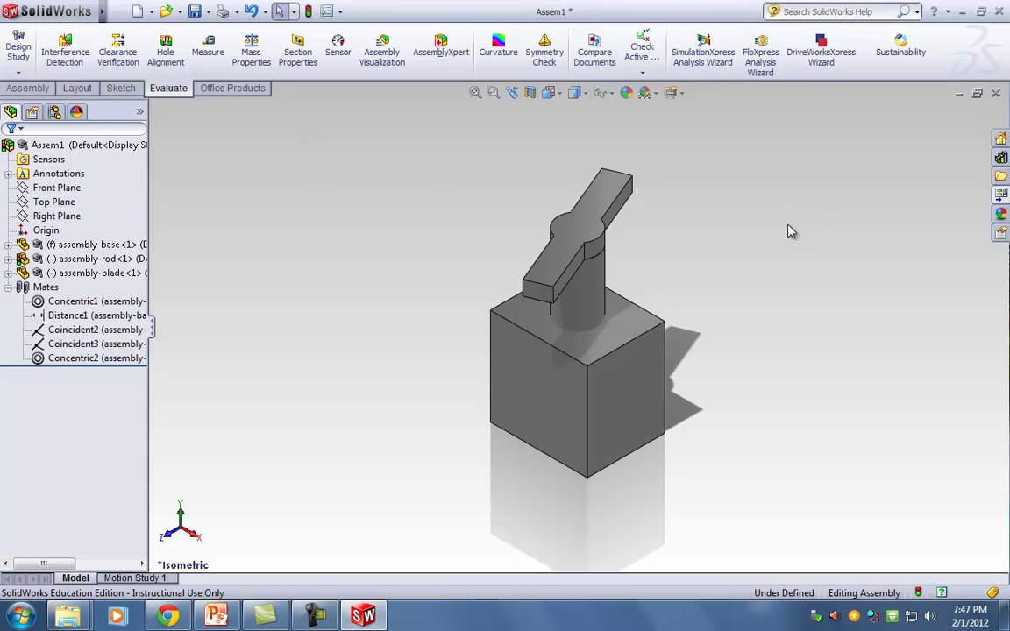
{"action": "left_click", "coordinate": [63, 54]}
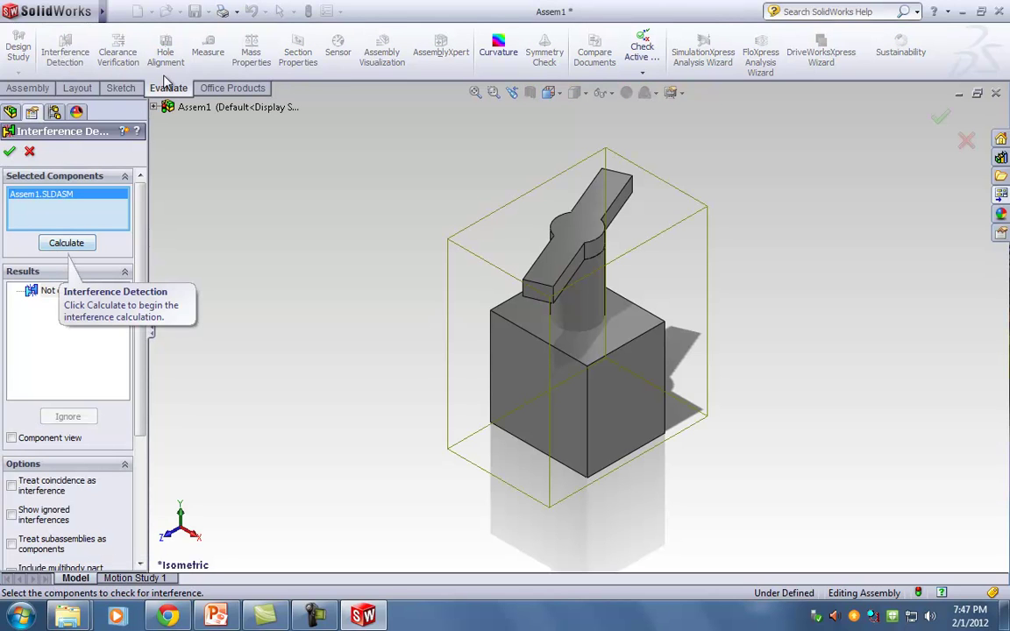
{"action": "left_click", "coordinate": [65, 241]}
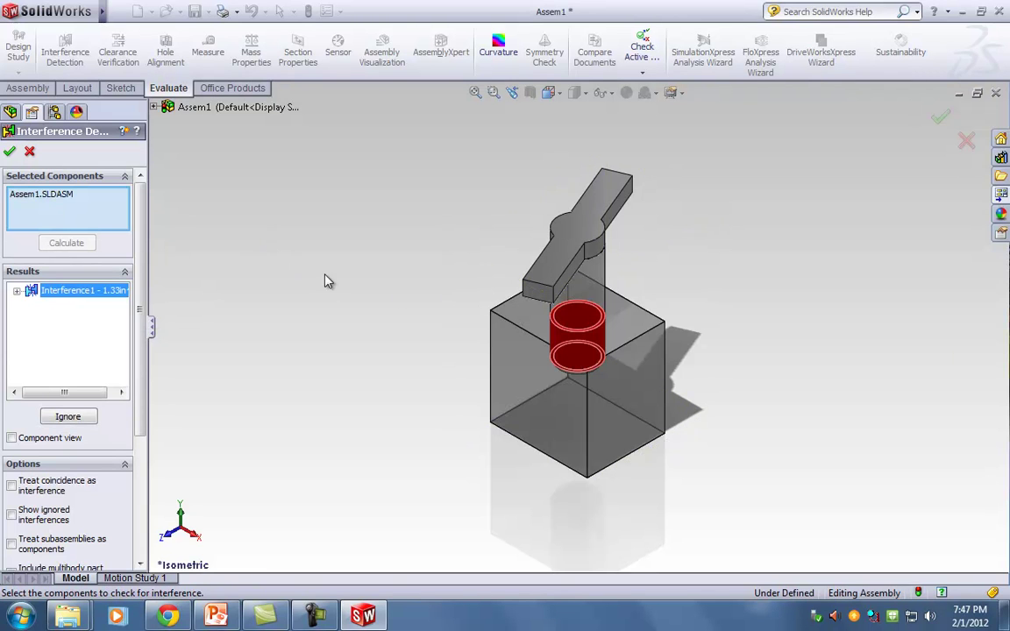
{"action": "middle_click_drag", "start_coordinate": [755, 371], "coordinate": [523, 301]}
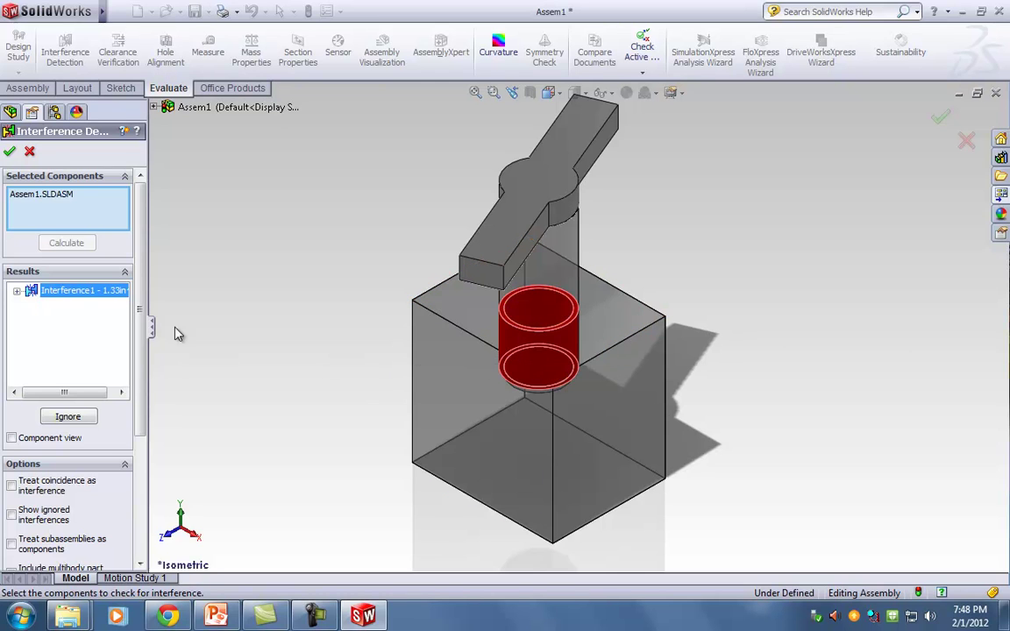
{"action": "scroll", "coordinate": [285, 291], "scroll_direction": "down", "scroll_amount": 3}
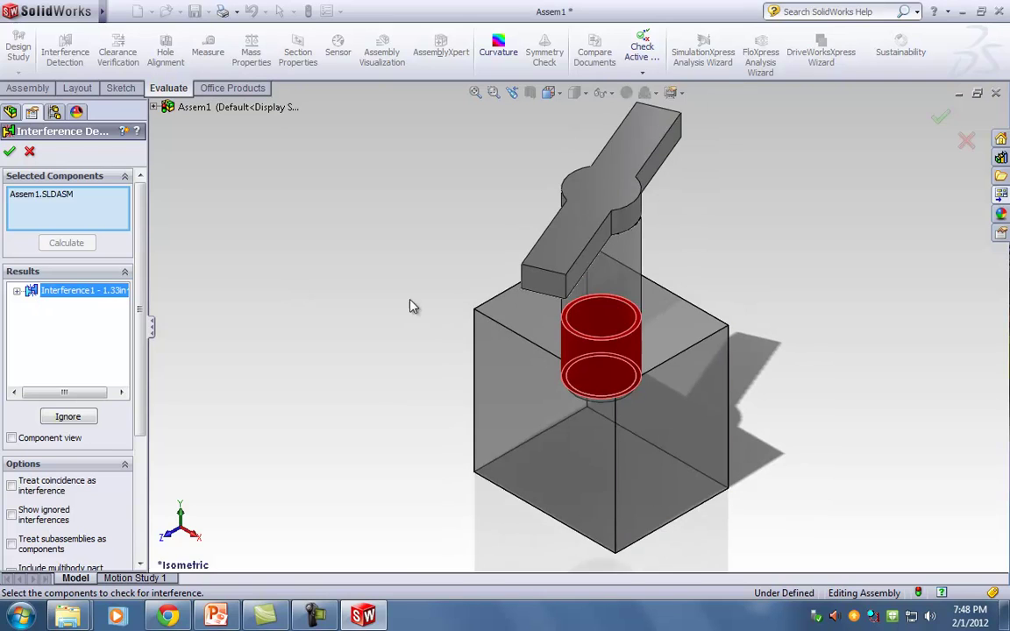
{"action": "scroll", "coordinate": [670, 388], "scroll_direction": "down", "scroll_amount": 3}
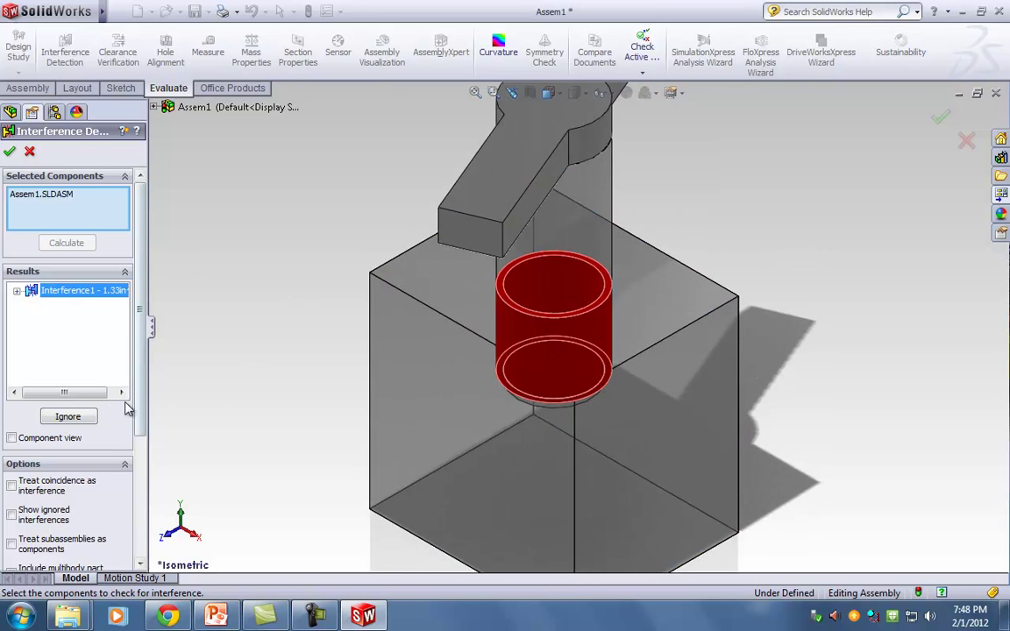
Ignore the detected interference between rod and base, and recalculate the interferences in a new check
{"action": "left_click", "coordinate": [85, 419]}
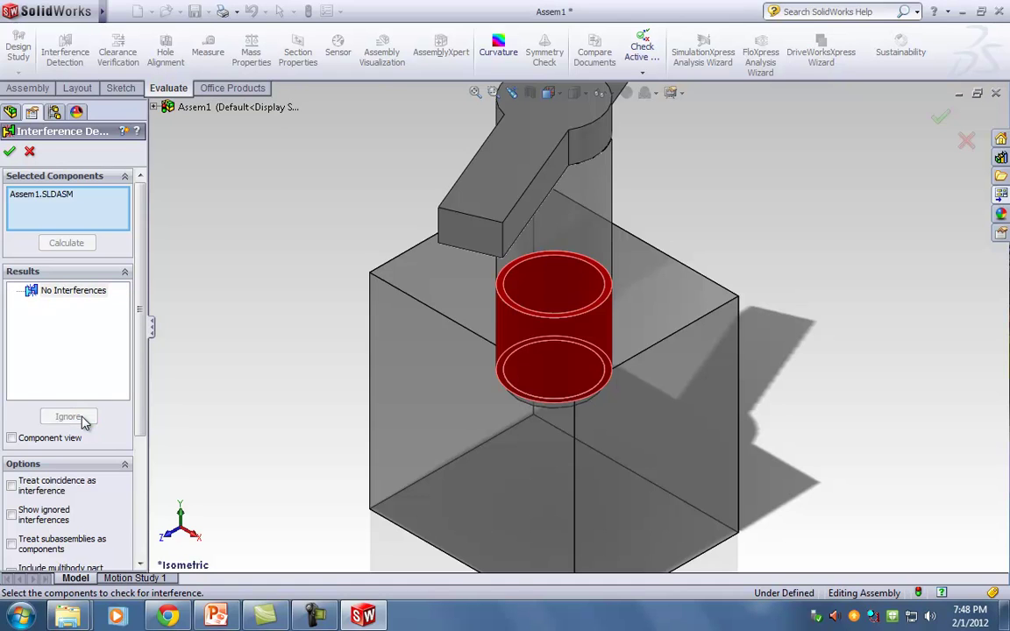
{"action": "left_click", "coordinate": [10, 150]}
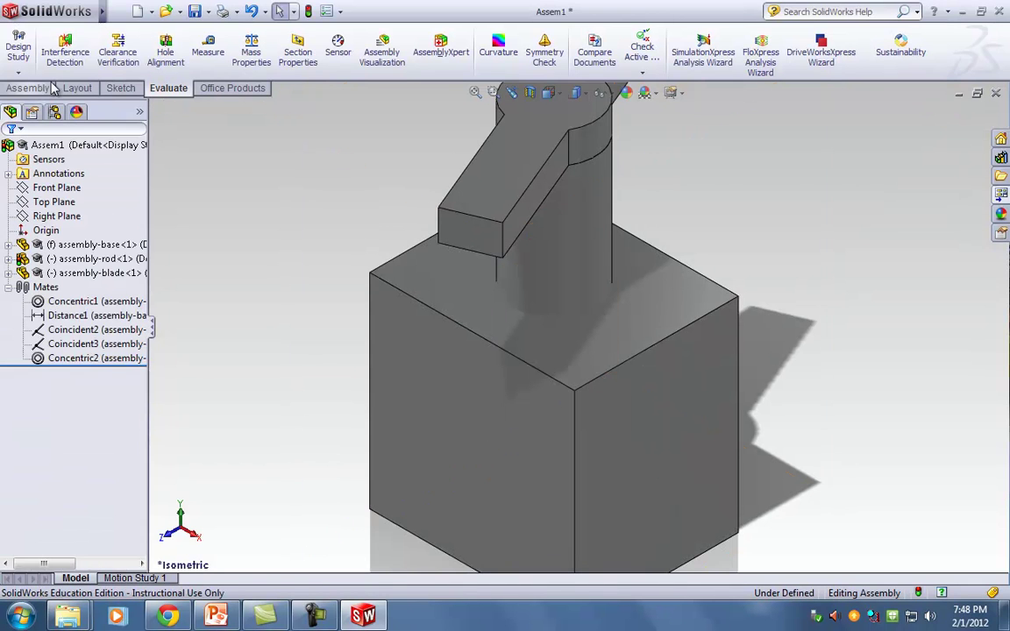
{"action": "left_click", "coordinate": [65, 51]}
{"action": "left_click", "coordinate": [66, 244]}
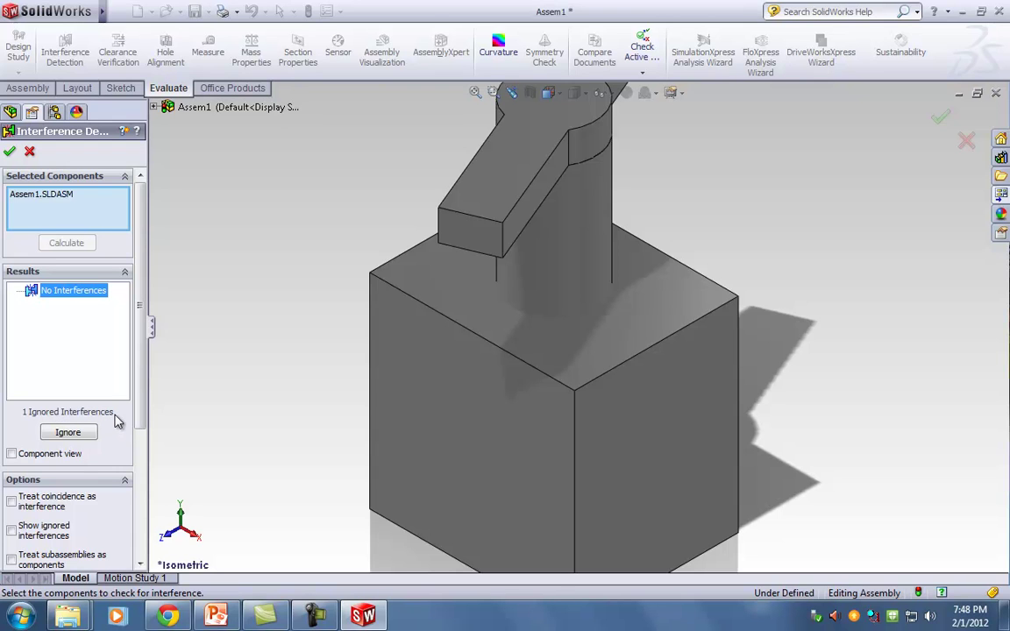
Enable showing ignored interferences, restore the ignored one between rod and base, and close the check
{"action": "left_click", "coordinate": [139, 342]}
{"action": "left_click_drag", "start_coordinate": [139, 343], "coordinate": [140, 298]}
{"action": "left_click", "coordinate": [12, 405]}
{"action": "left_click", "coordinate": [68, 408]}
{"action": "scroll", "coordinate": [88, 351], "scroll_direction": "up", "scroll_amount": 2}
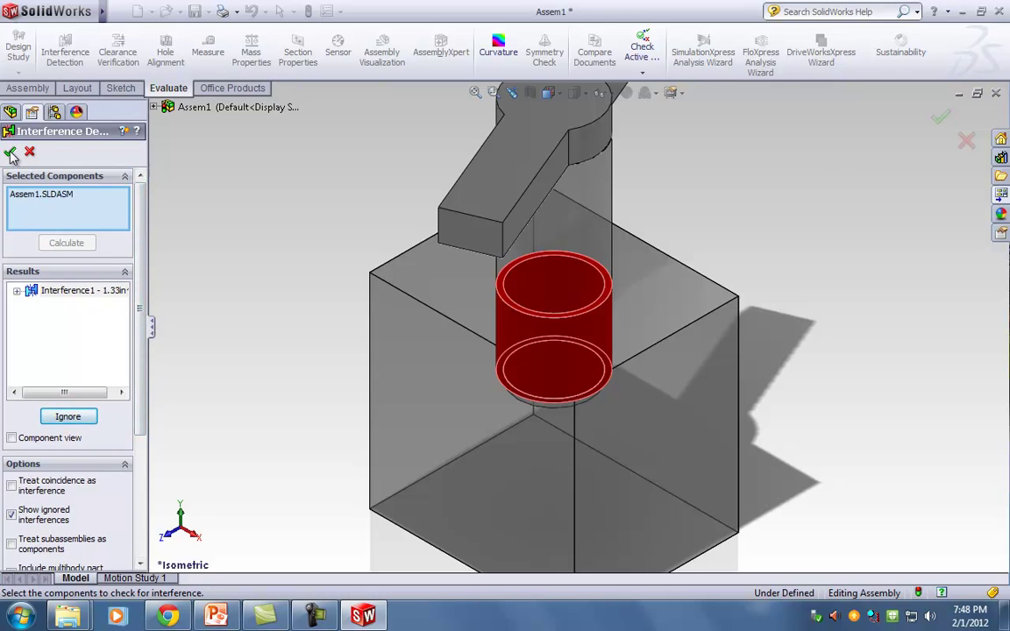
{"action": "left_click", "coordinate": [11, 153]}
Rerun interference detection on the whole assembly with ignored interferences shown, inspect the listed interference, and accept
{"action": "left_click", "coordinate": [64, 53]}
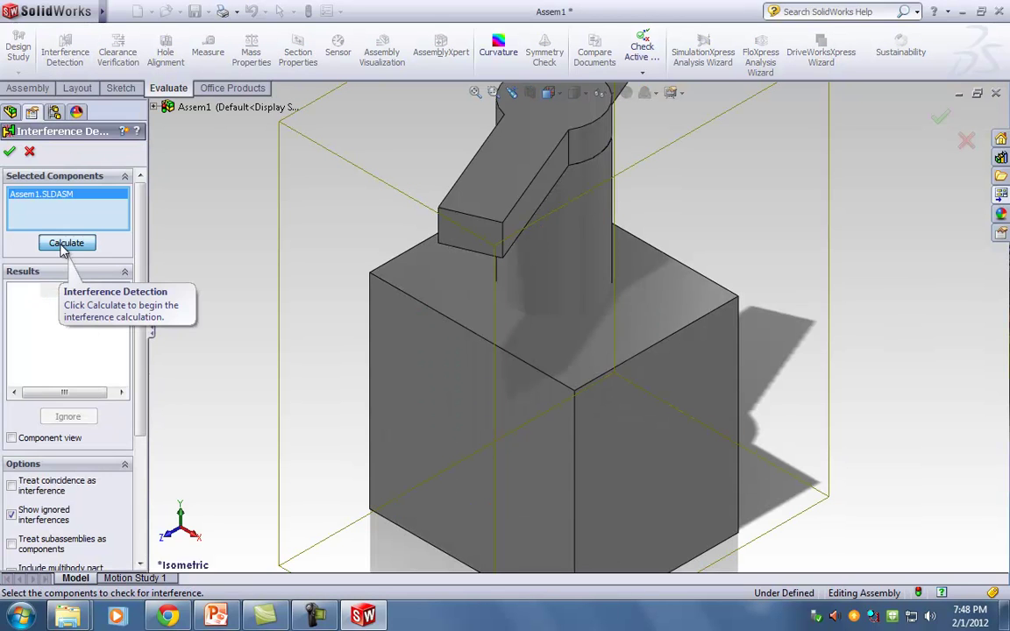
{"action": "left_click", "coordinate": [65, 244]}
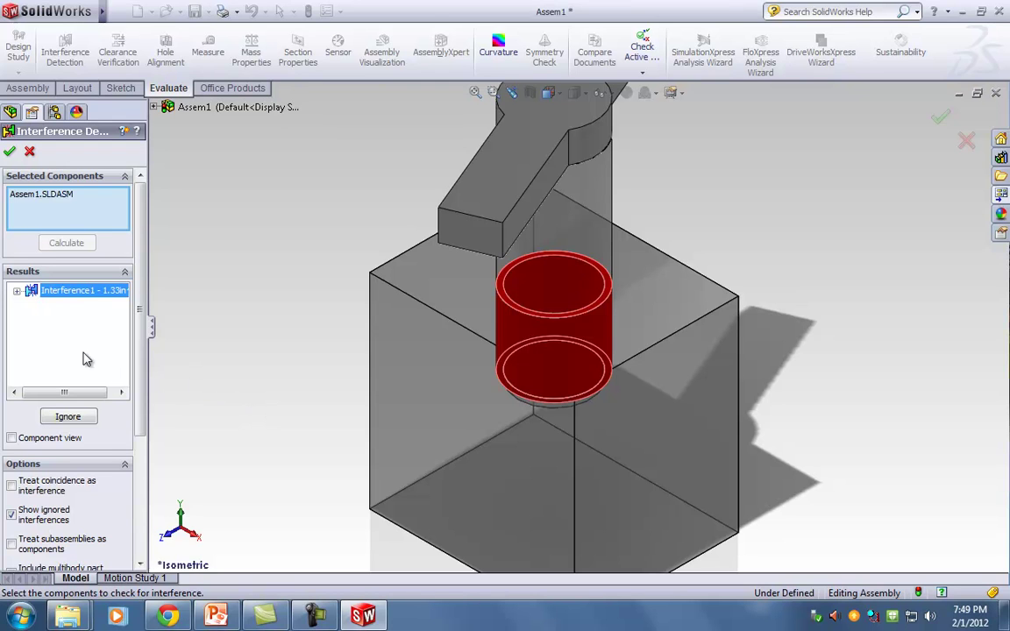
{"action": "left_click", "coordinate": [53, 293]}
{"action": "left_click", "coordinate": [11, 155]}
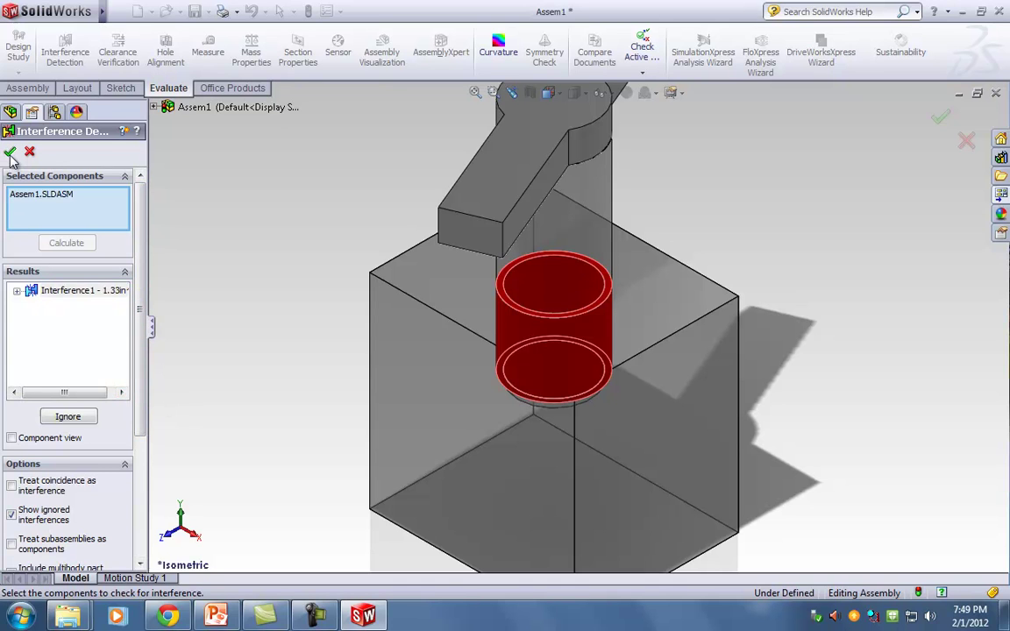
Measure the rod's cylindrical face where it stands above the base, and end the measurement
{"action": "scroll", "coordinate": [548, 275], "scroll_direction": "down", "scroll_amount": 5}
{"action": "left_click", "coordinate": [570, 257]}
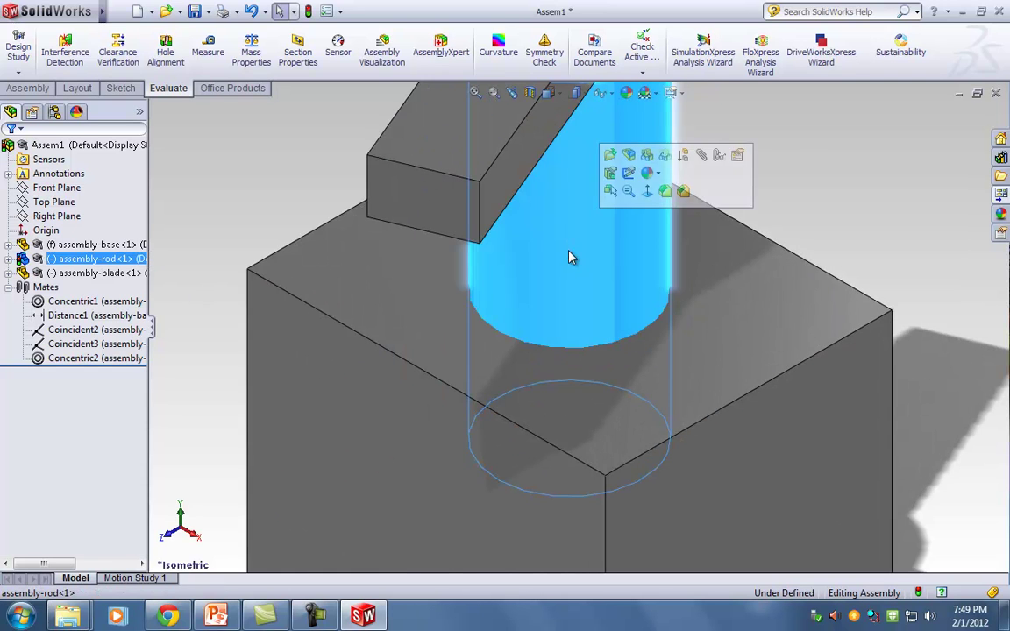
{"action": "scroll", "coordinate": [553, 263], "scroll_direction": "up", "scroll_amount": 3}
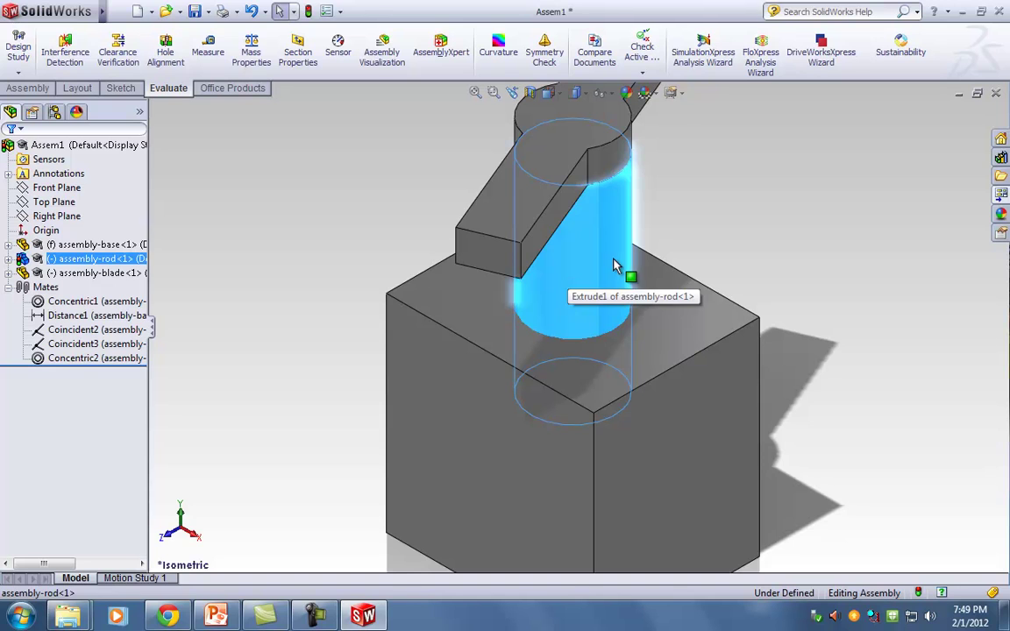
{"action": "left_click", "coordinate": [407, 216]}
{"action": "left_click", "coordinate": [208, 53]}
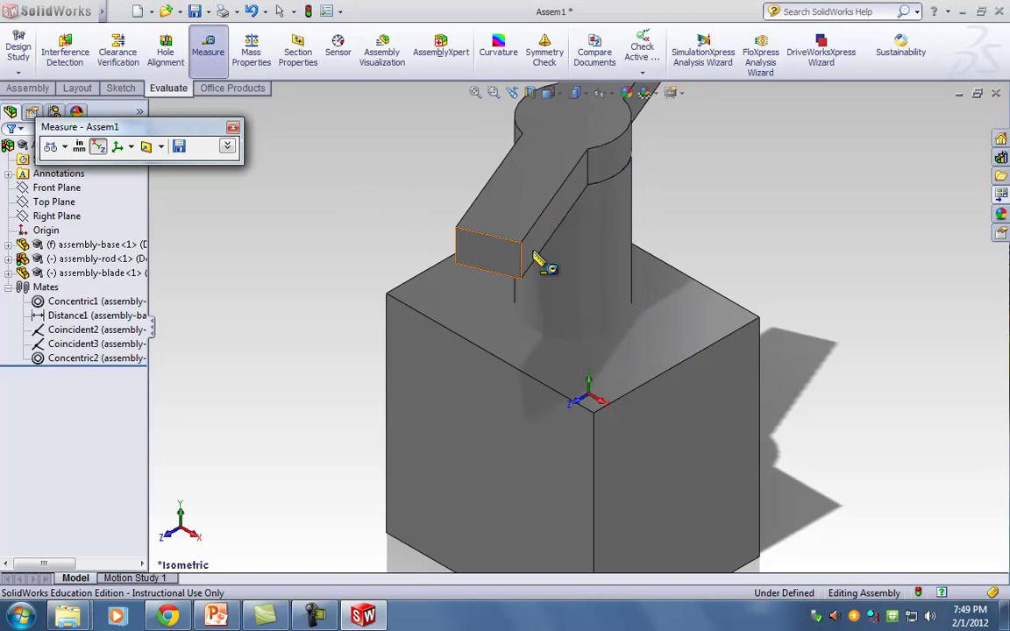
{"action": "left_click", "coordinate": [603, 258]}
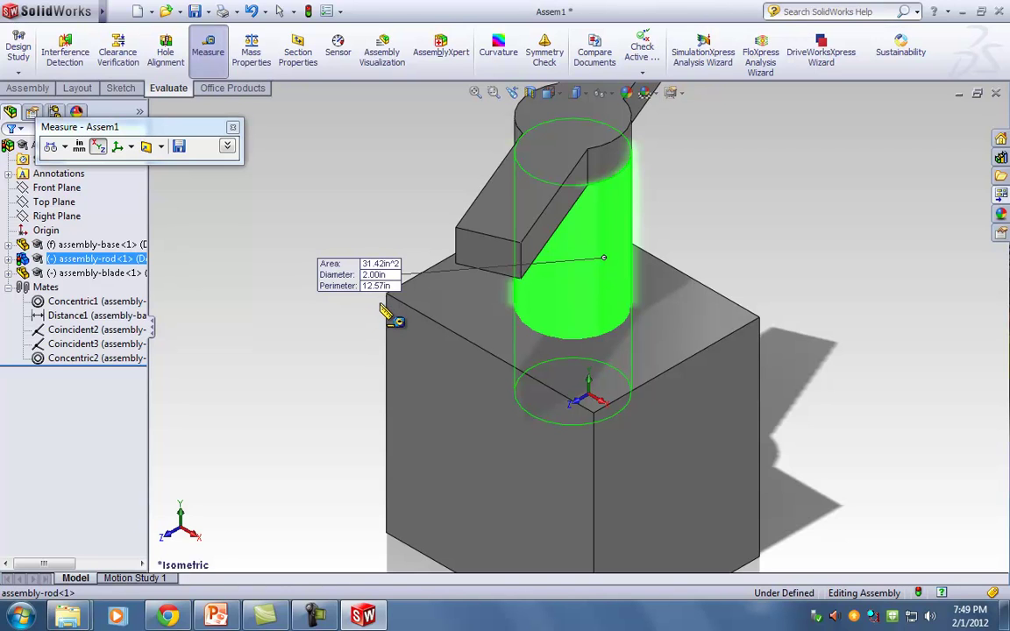
{"action": "key", "text": "Escape"}
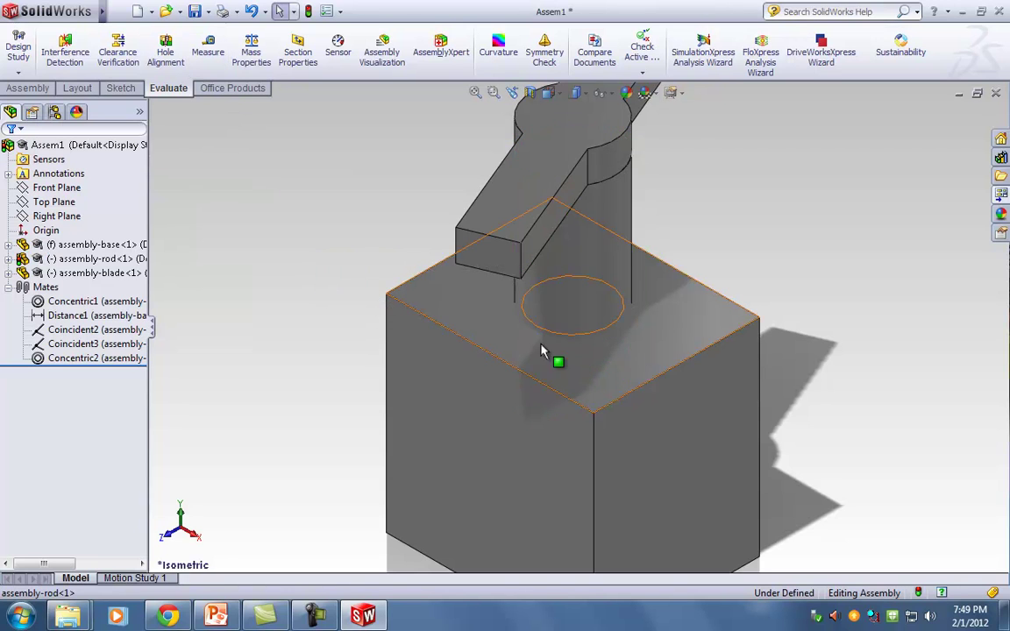
Hide the rod component so the hole in the base's top face is exposed
{"action": "scroll", "coordinate": [605, 334], "scroll_direction": "down", "scroll_amount": 5}
{"action": "scroll", "coordinate": [534, 329], "scroll_direction": "down", "scroll_amount": 2}
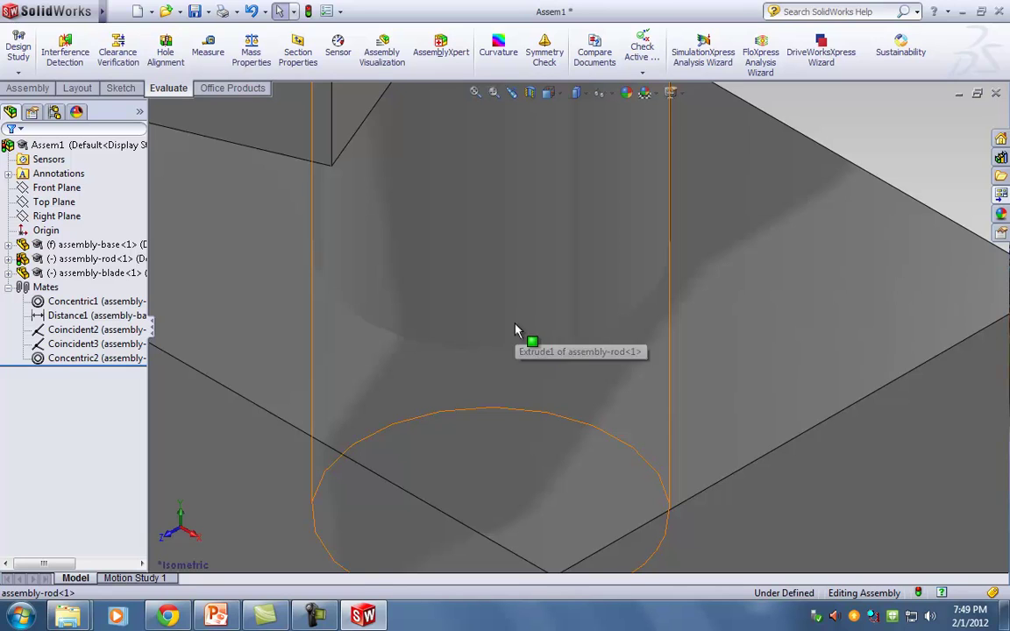
{"action": "scroll", "coordinate": [478, 375], "scroll_direction": "up", "scroll_amount": 4}
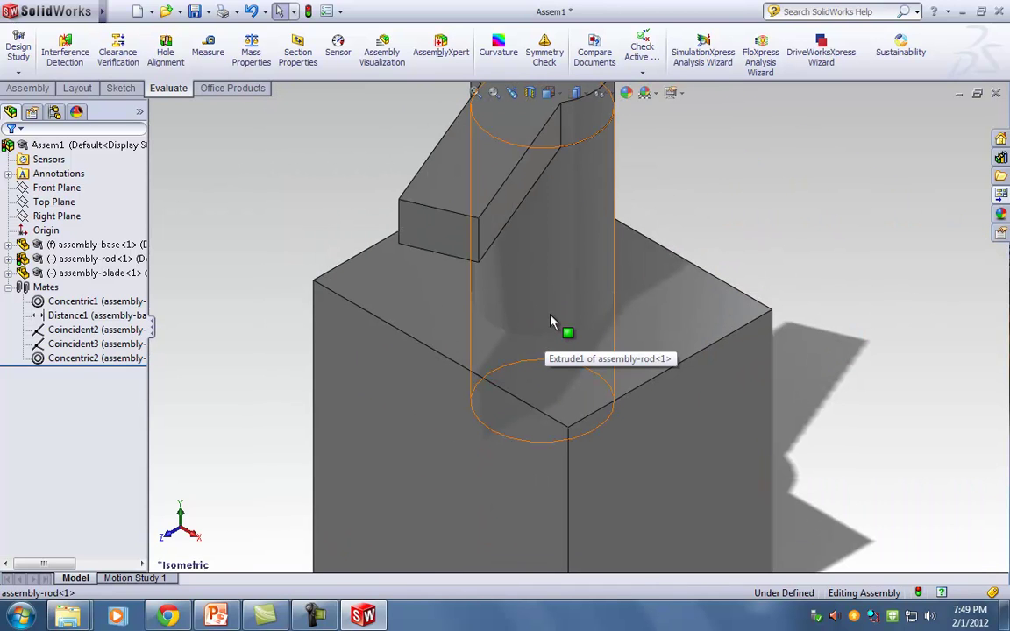
{"action": "key", "text": "Tab"}
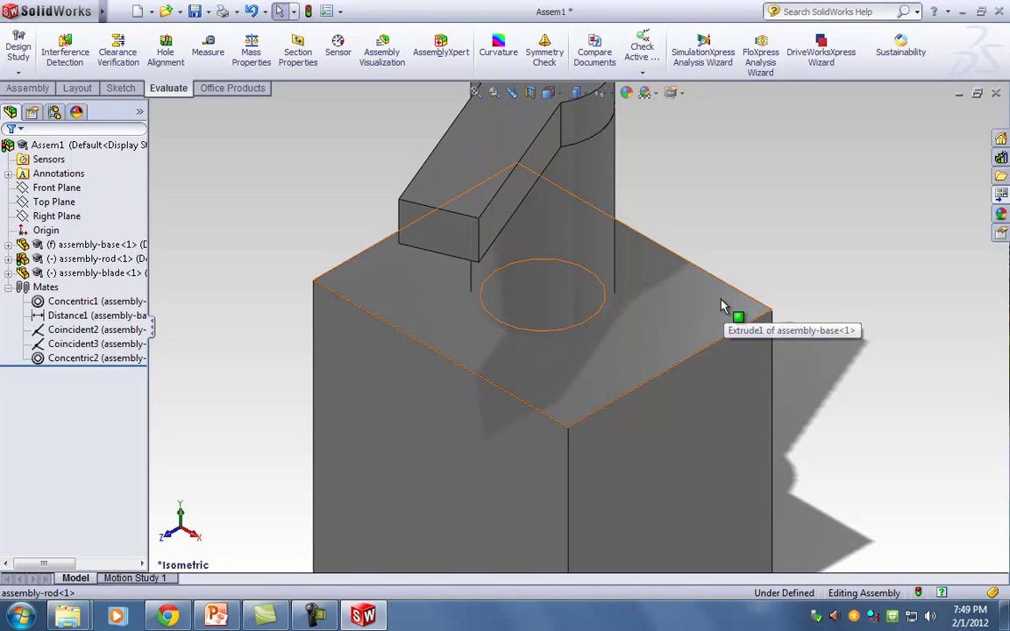
{"action": "key", "text": "shift+Tab"}
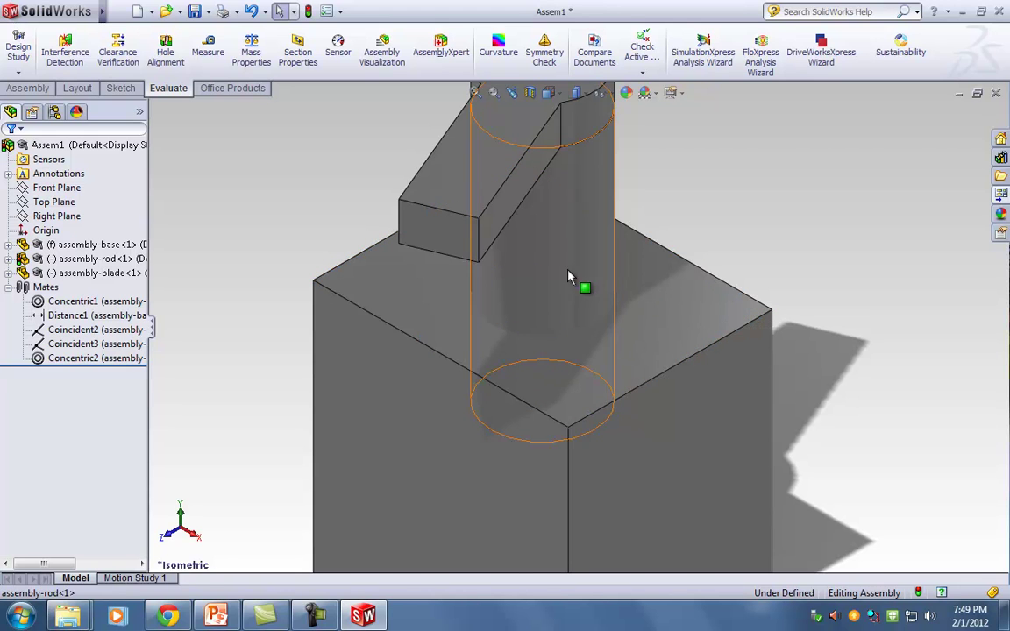
{"action": "scroll", "coordinate": [618, 245], "scroll_direction": "up", "scroll_amount": 2}
{"action": "right_click", "coordinate": [580, 258]}
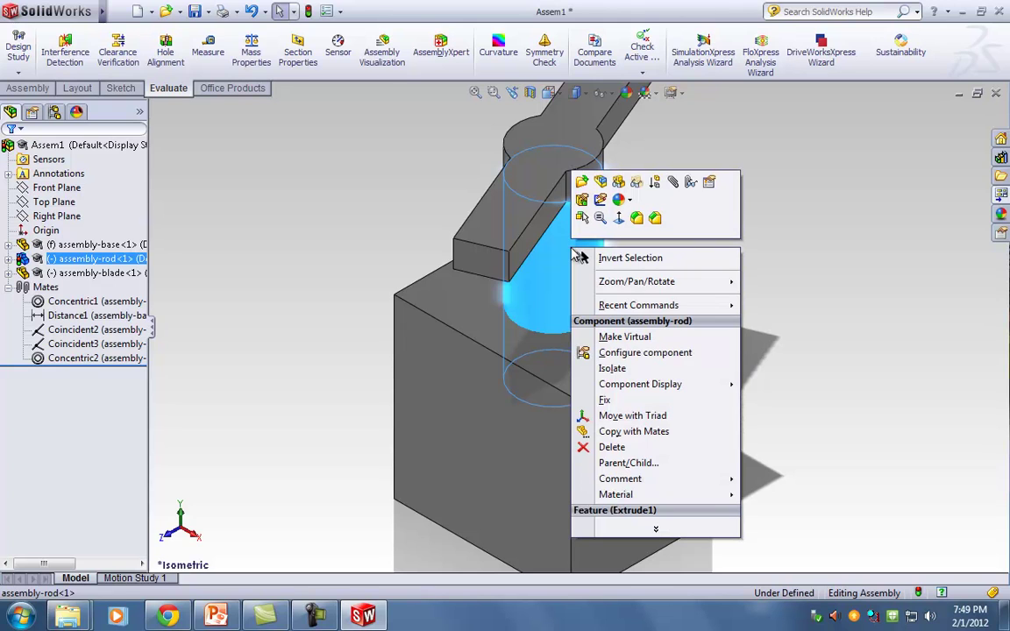
{"action": "left_click", "coordinate": [618, 182]}
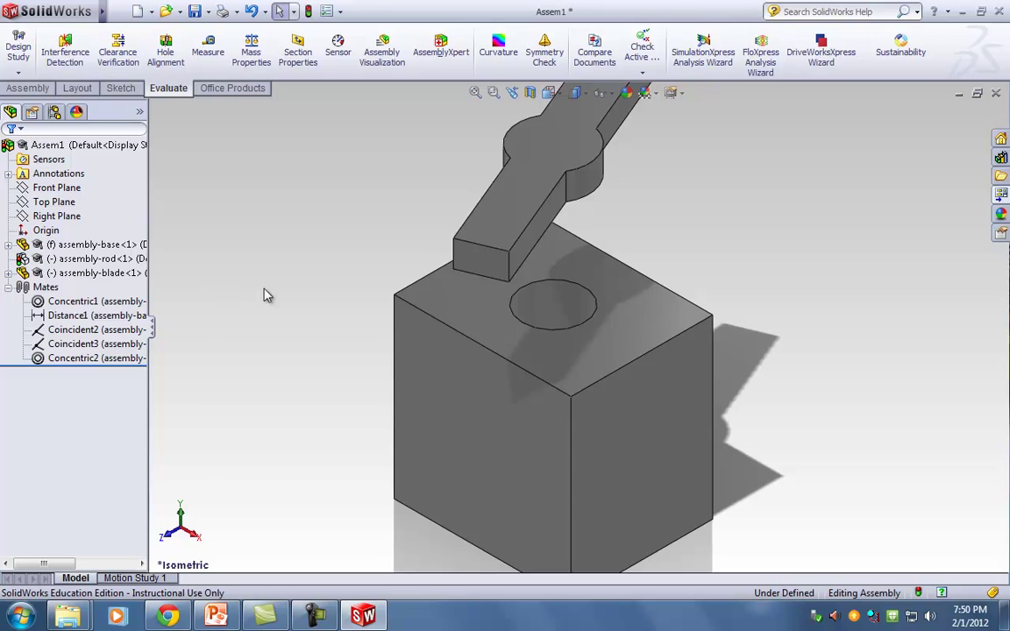
Check the diameter of the circular hole edge in the base's top face, and show the rod component again
{"action": "left_click", "coordinate": [553, 328]}
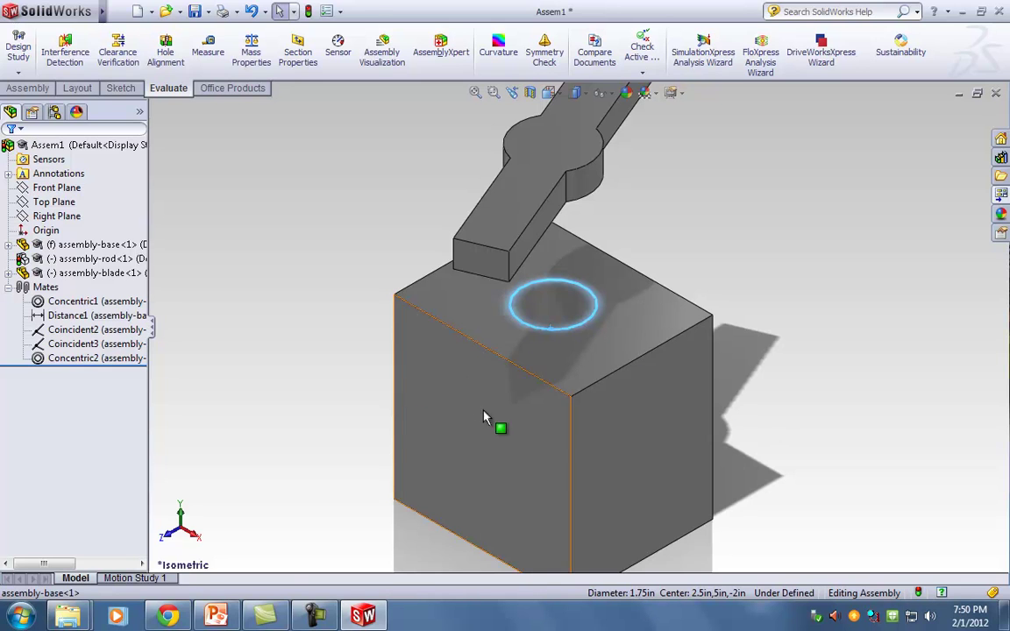
{"action": "left_click", "coordinate": [316, 309]}
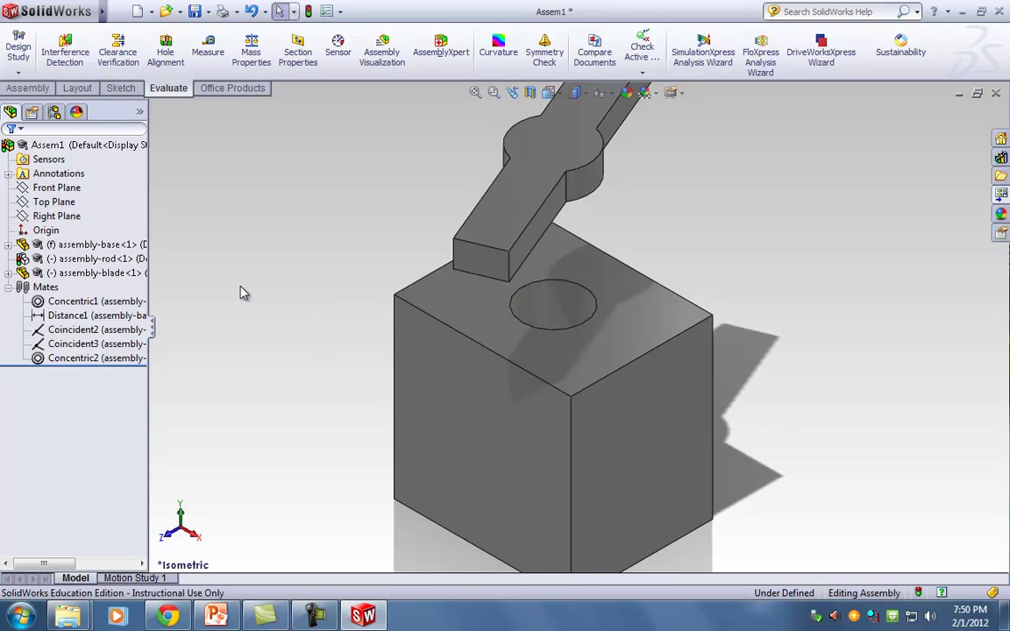
{"action": "right_click", "coordinate": [97, 259]}
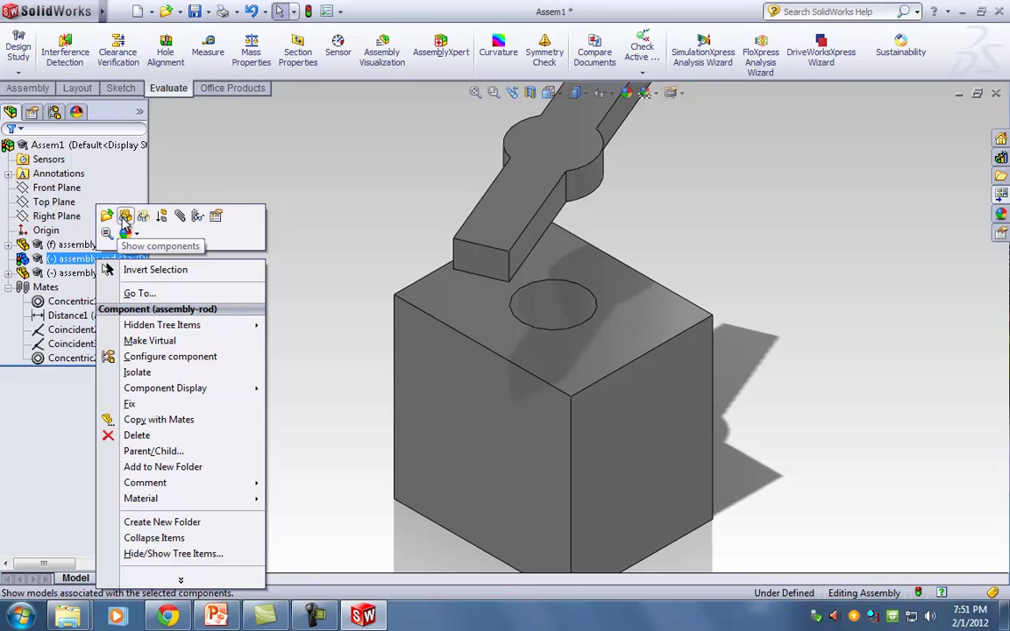
{"action": "left_click", "coordinate": [126, 217]}
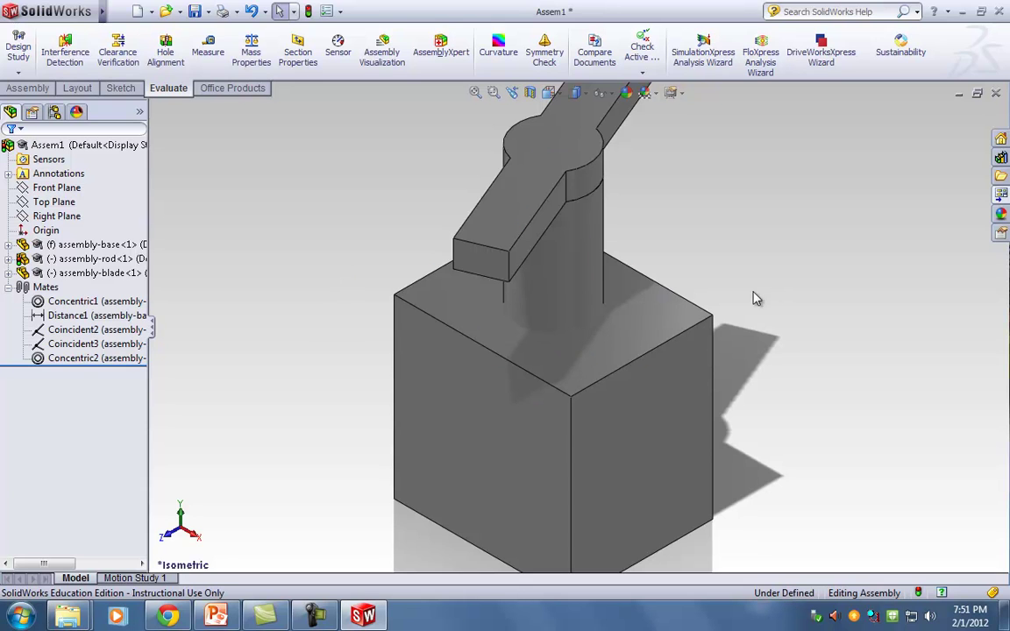
Open the assembly-base part in its own window from the assembly and turn it so its hole can be seen
{"action": "key", "text": "z"}
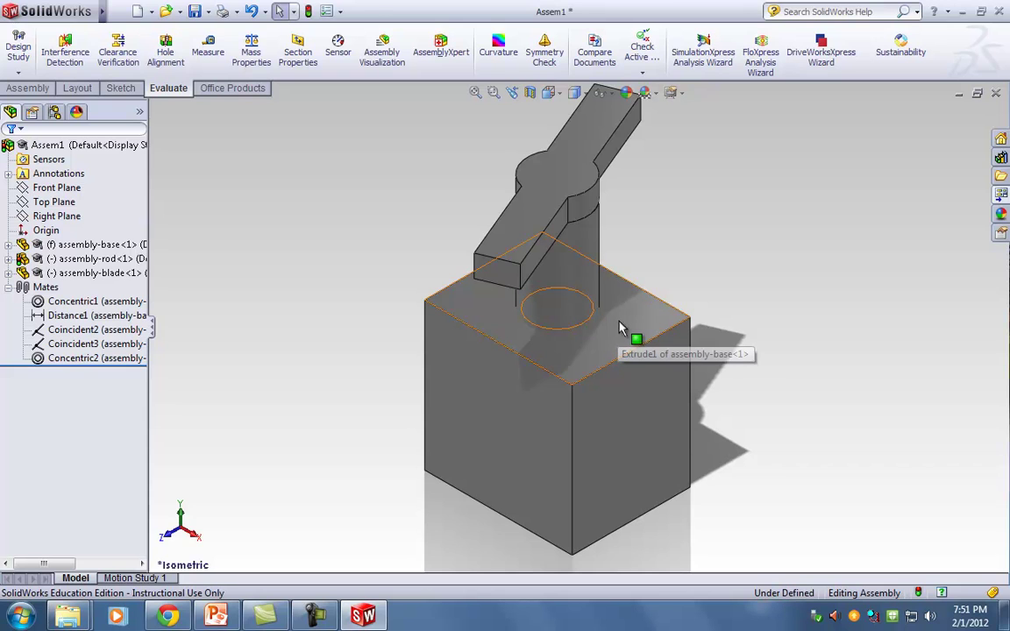
{"action": "right_click", "coordinate": [635, 324]}
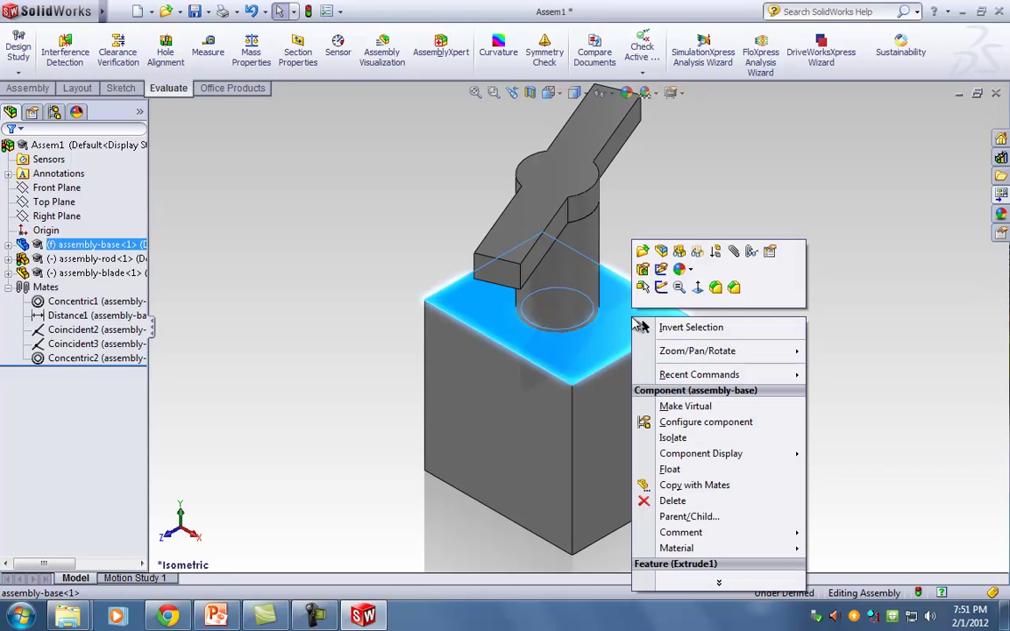
{"action": "left_click", "coordinate": [642, 253]}
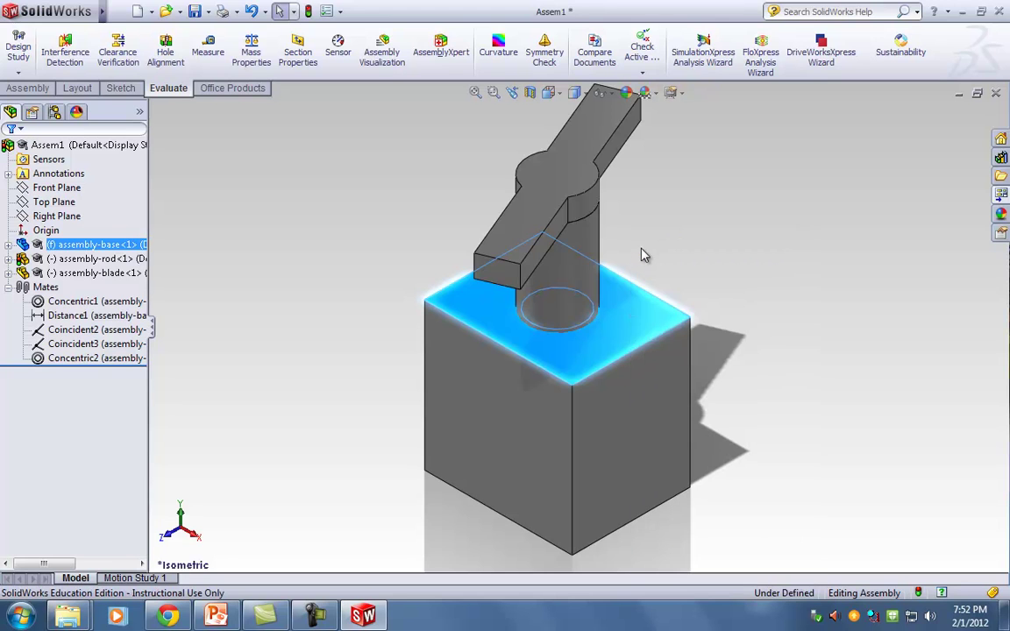
{"action": "left_click", "coordinate": [614, 325]}
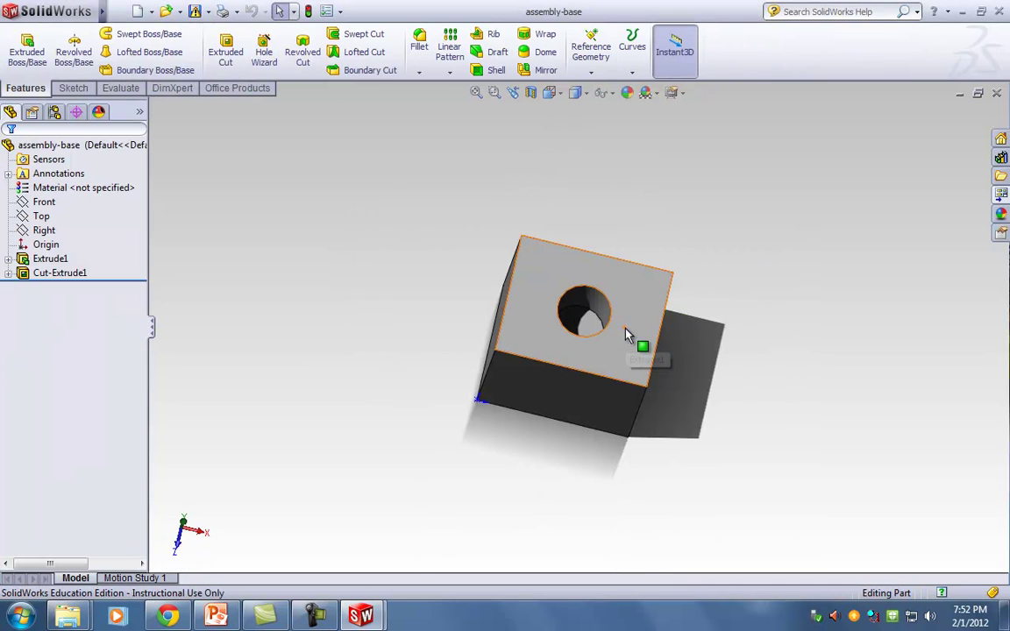
{"action": "middle_click_drag", "start_coordinate": [748, 376], "coordinate": [735, 340]}
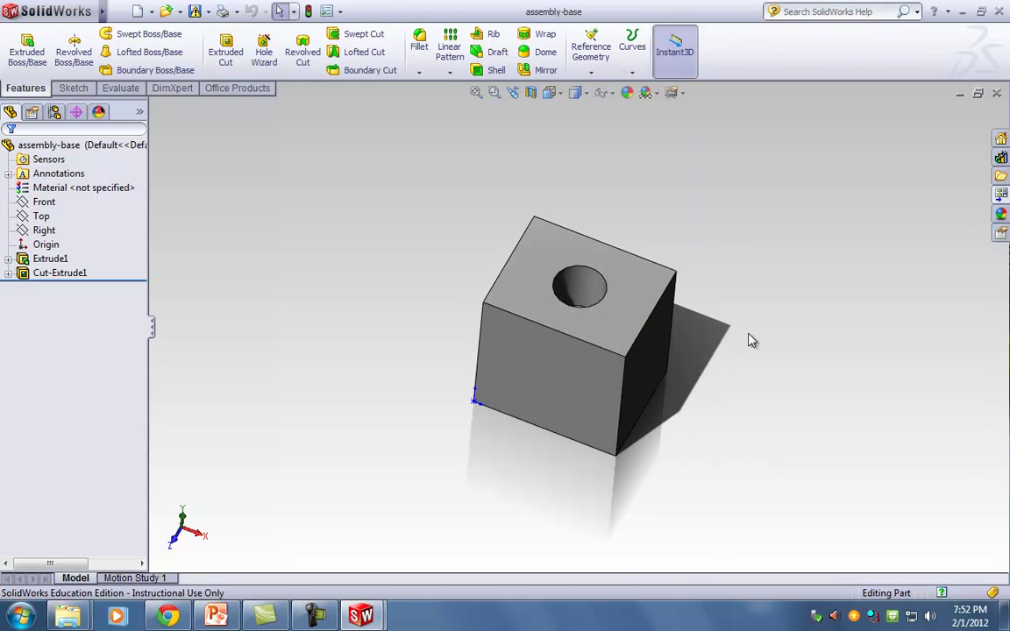
{"action": "scroll", "coordinate": [572, 276], "scroll_direction": "down", "scroll_amount": 2}
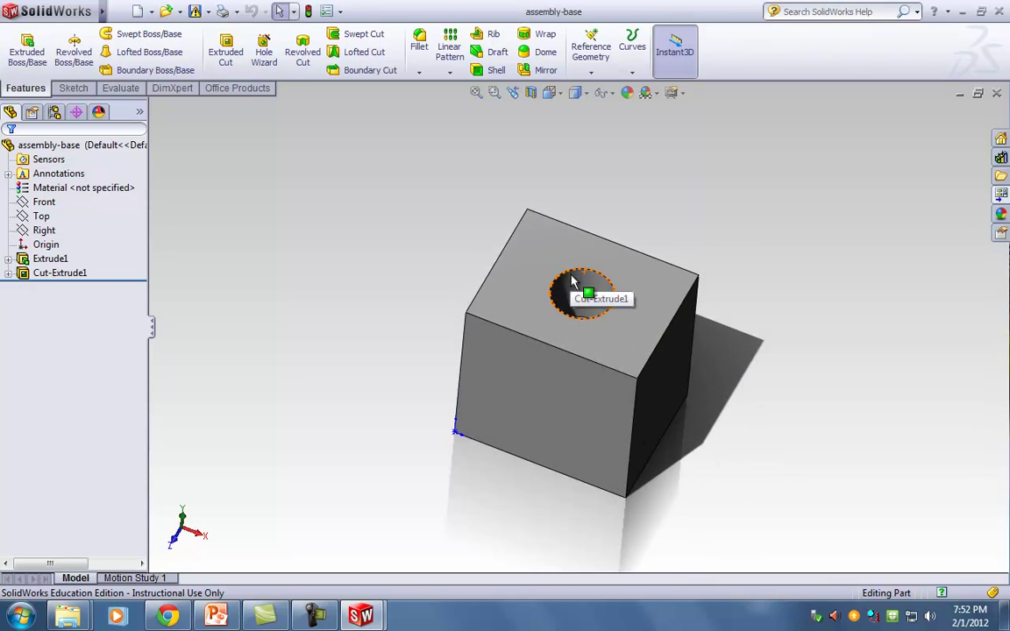
Switch back to the assembly and open the assembly-base part from it once more
{"action": "key", "text": "ctrl+Tab"}
{"action": "right_click", "coordinate": [663, 321]}
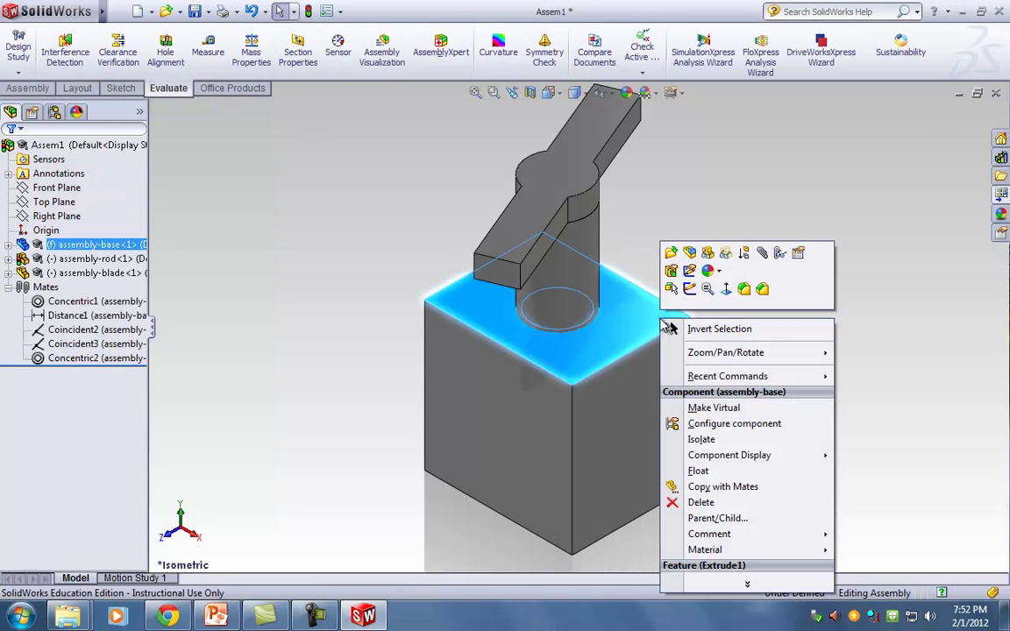
{"action": "left_click", "coordinate": [672, 254]}
{"action": "left_click", "coordinate": [604, 324]}
{"action": "middle_click_drag", "start_coordinate": [753, 382], "coordinate": [761, 332]}
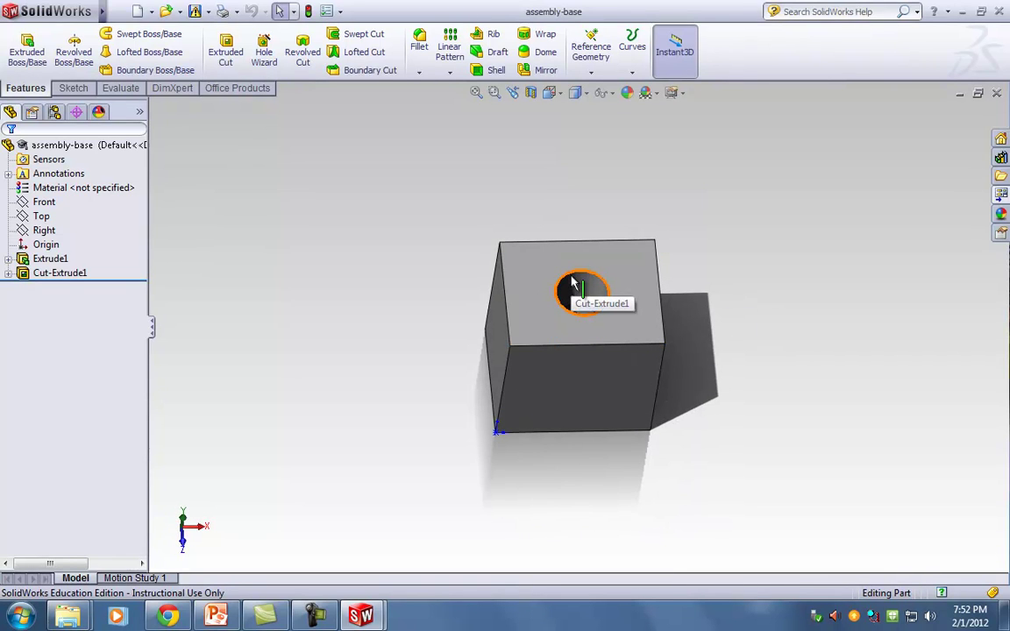
Edit the sketch of the base's Cut-Extrude1 hole, set the circle's diameter to 2 in, and exit the sketch
{"action": "right_click", "coordinate": [61, 275]}
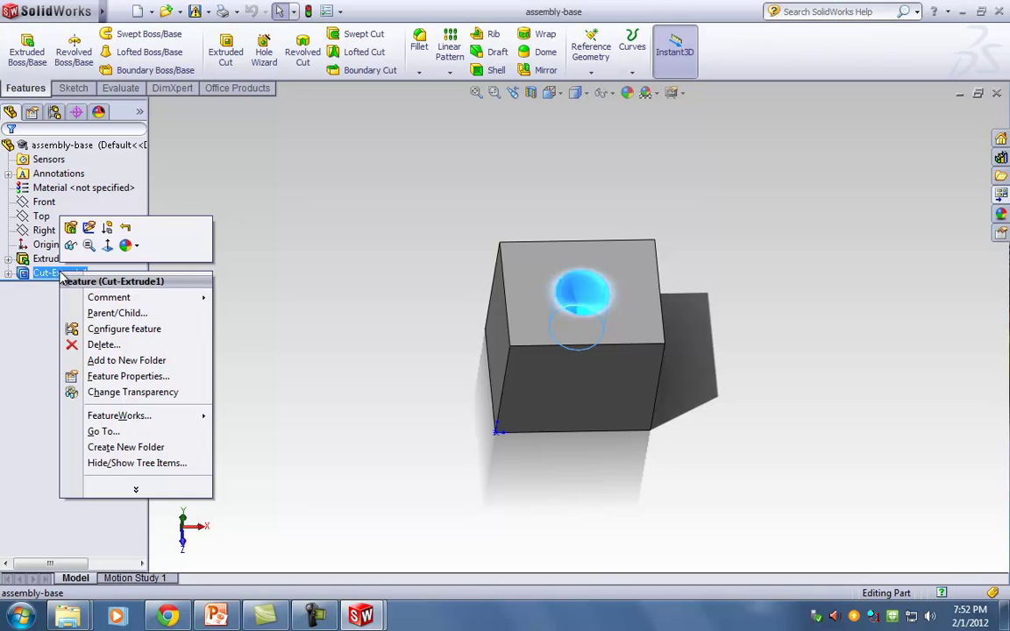
{"action": "left_click", "coordinate": [90, 229]}
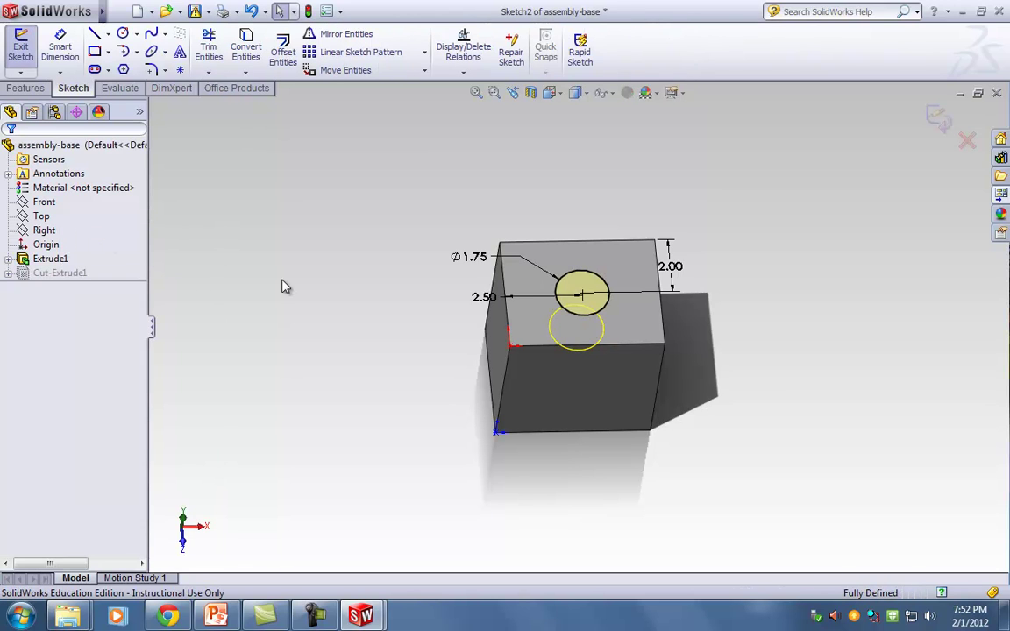
{"action": "left_click", "coordinate": [473, 263]}
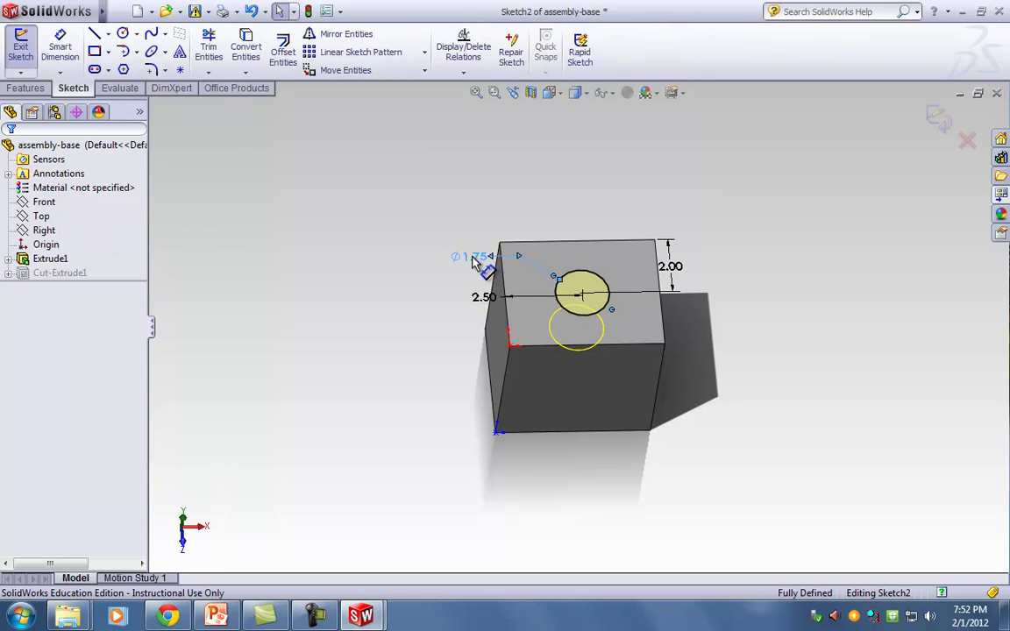
{"action": "double_click", "coordinate": [473, 263]}
{"action": "type", "text": "2"}
{"action": "key", "text": "Return"}
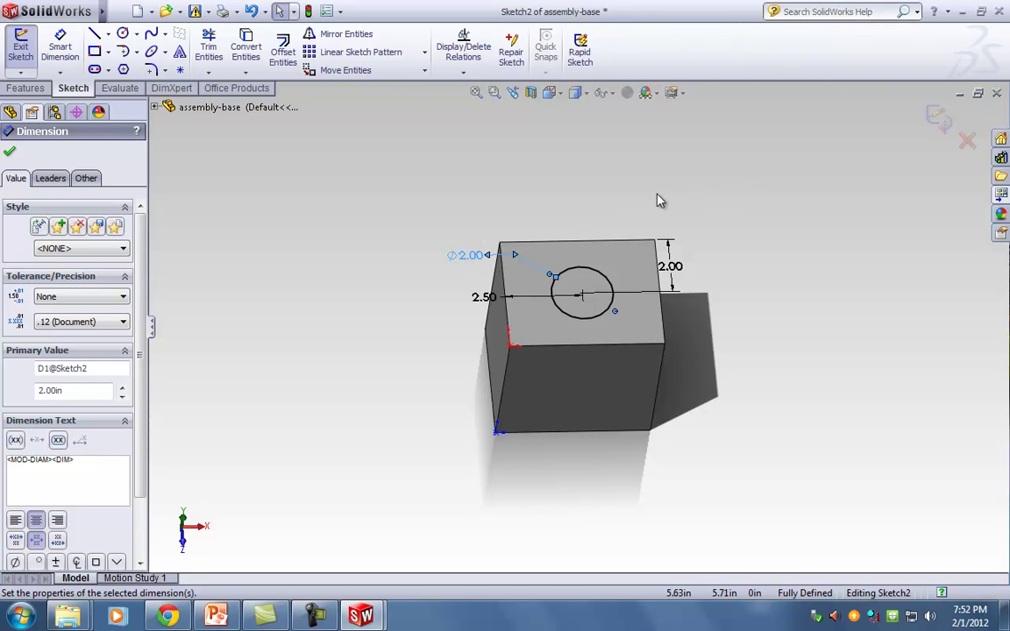
{"action": "left_click", "coordinate": [10, 151]}
{"action": "left_click", "coordinate": [58, 274]}
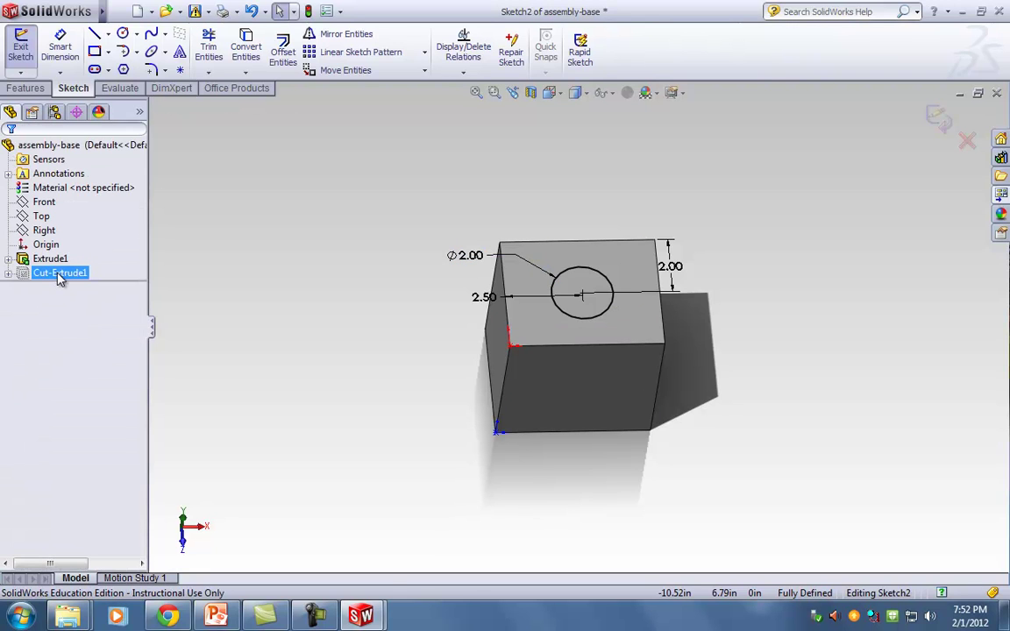
{"action": "left_click_drag", "start_coordinate": [58, 279], "coordinate": [51, 244]}
{"action": "left_click", "coordinate": [936, 118]}
{"action": "mouse_move", "coordinate": [880, 201]}
{"action": "middle_mouse_down"}
{"action": "mouse_move", "coordinate": [832, 305]}
{"action": "mouse_move", "coordinate": [718, 305]}
{"action": "mouse_move", "coordinate": [795, 376]}
{"action": "middle_mouse_up"}
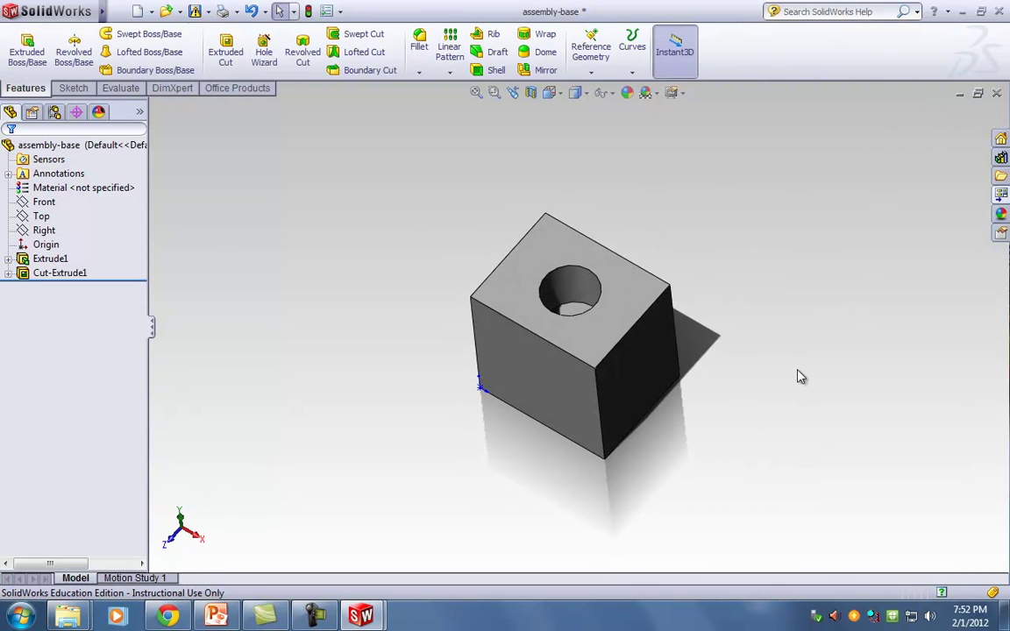
Close the base part, saving it in the current file version, and rebuild the assembly with the change
{"action": "left_click", "coordinate": [996, 93]}
{"action": "left_click", "coordinate": [493, 337]}
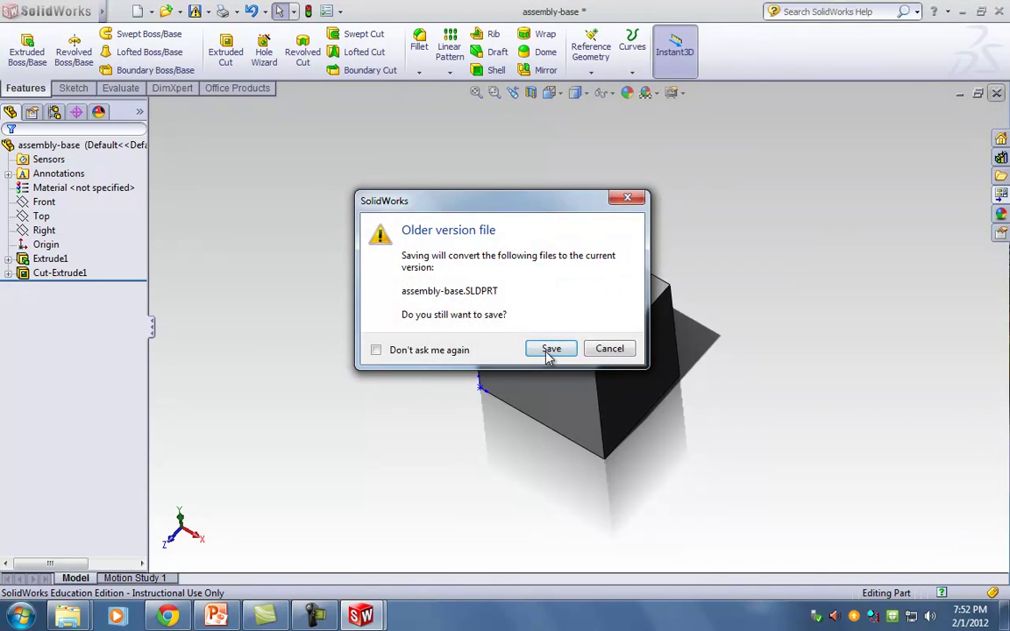
{"action": "left_click", "coordinate": [546, 347]}
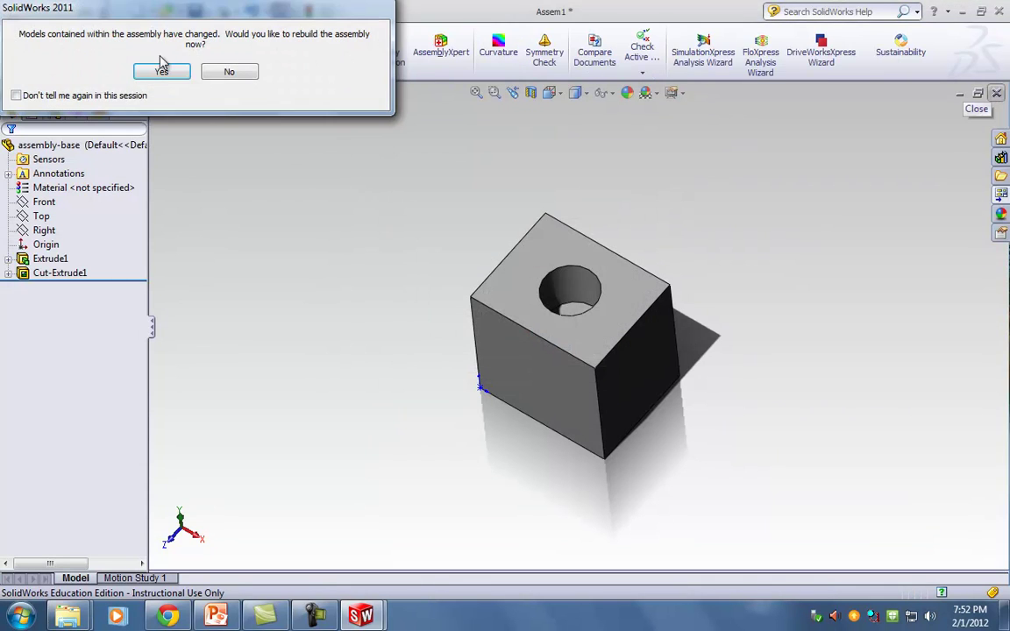
{"action": "left_click", "coordinate": [165, 70]}
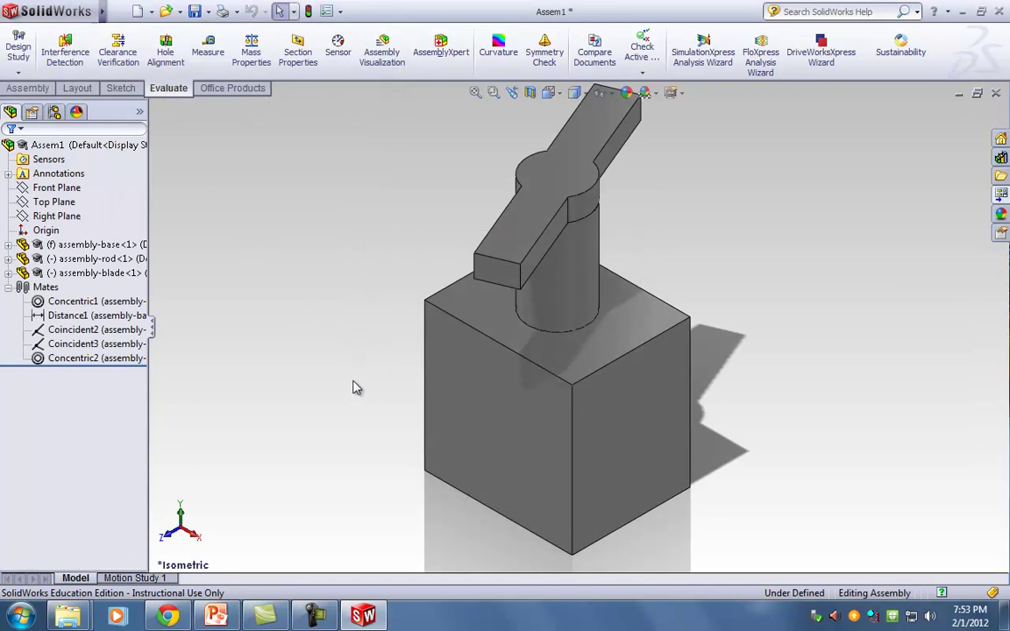
Open the base part from the assembly to inspect its edited hole, and close the part
{"action": "scroll", "coordinate": [600, 345], "scroll_direction": "down", "scroll_amount": 3}
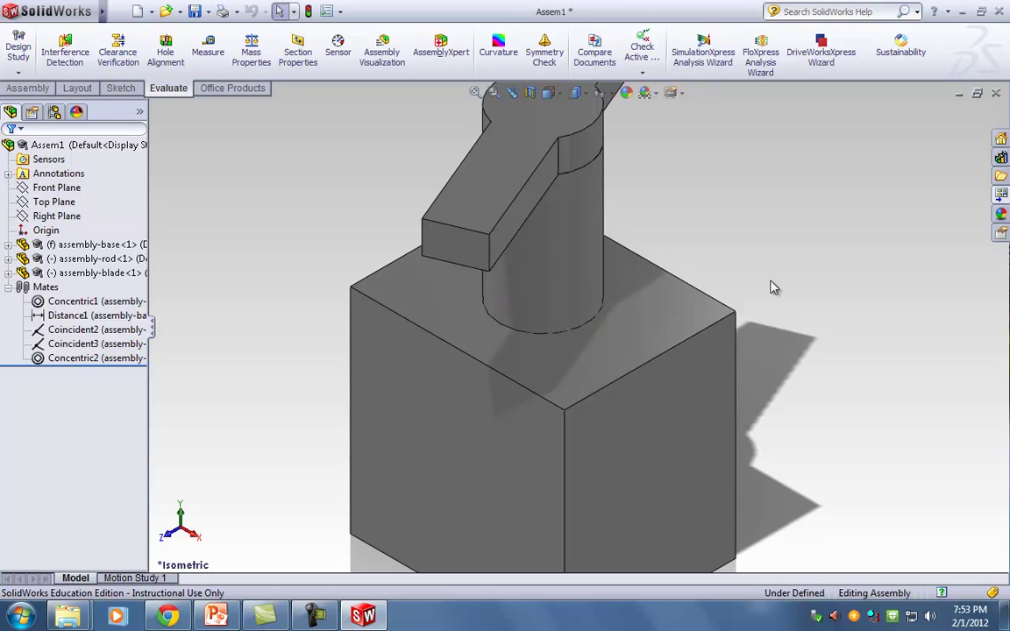
{"action": "right_click", "coordinate": [623, 348]}
{"action": "left_click", "coordinate": [636, 295]}
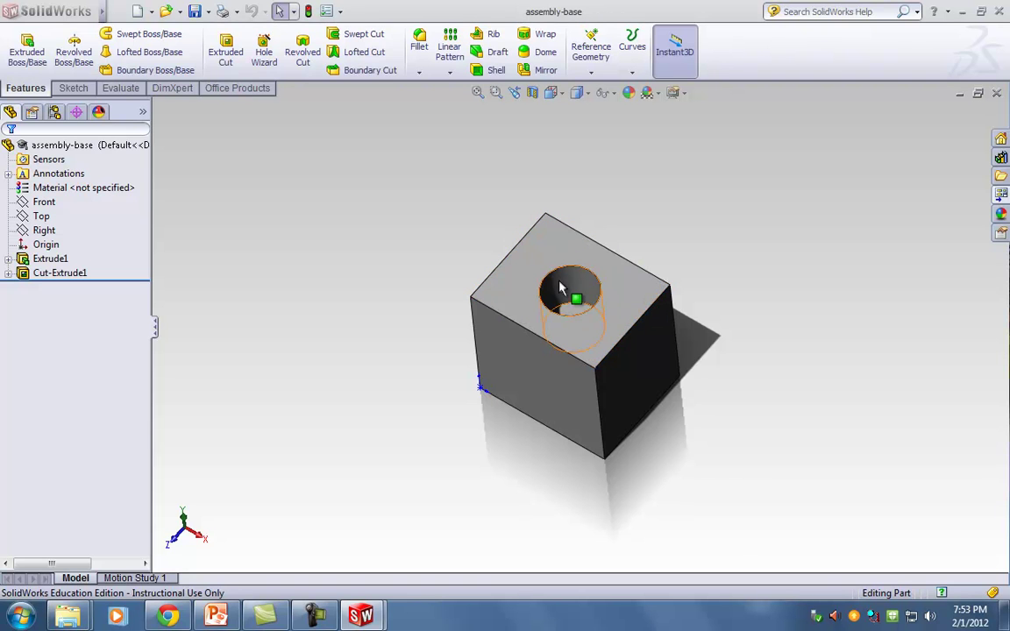
{"action": "left_click", "coordinate": [997, 93]}
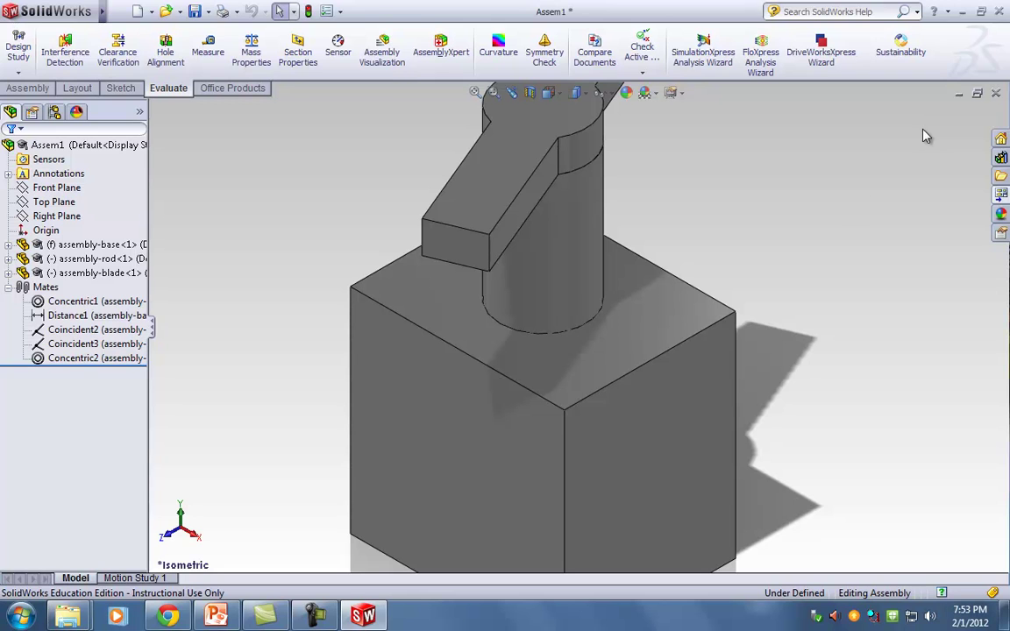
Reopen the base part from the assembly to review the Cut-Extrude1 feature's editing options, and return to the assembly
{"action": "right_click", "coordinate": [675, 328]}
{"action": "left_click", "coordinate": [677, 264]}
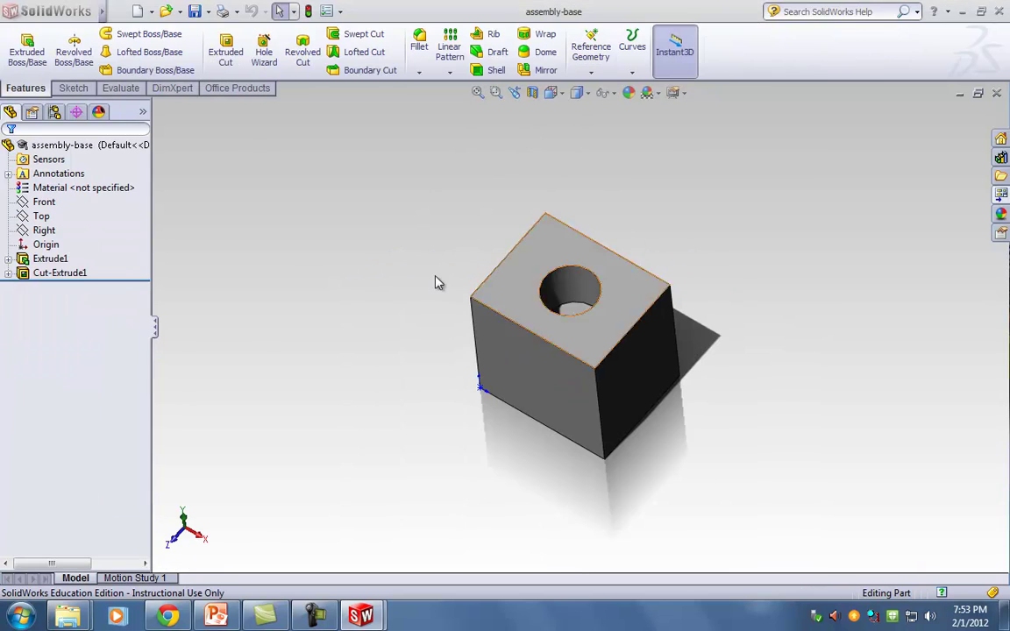
{"action": "right_click", "coordinate": [74, 275]}
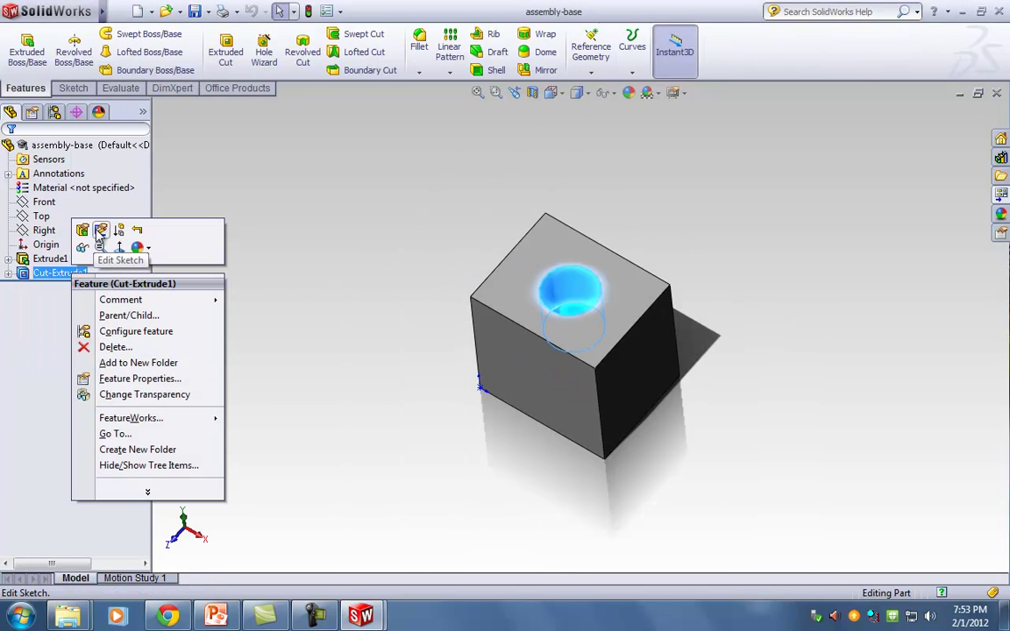
{"action": "left_click", "coordinate": [339, 221]}
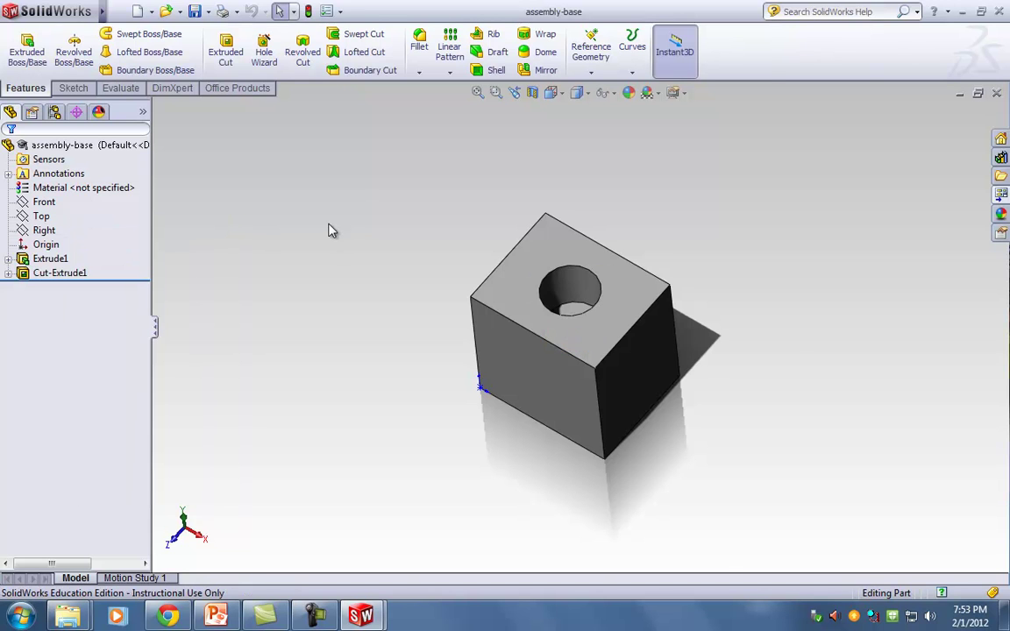
{"action": "key", "text": "ctrl+Tab"}
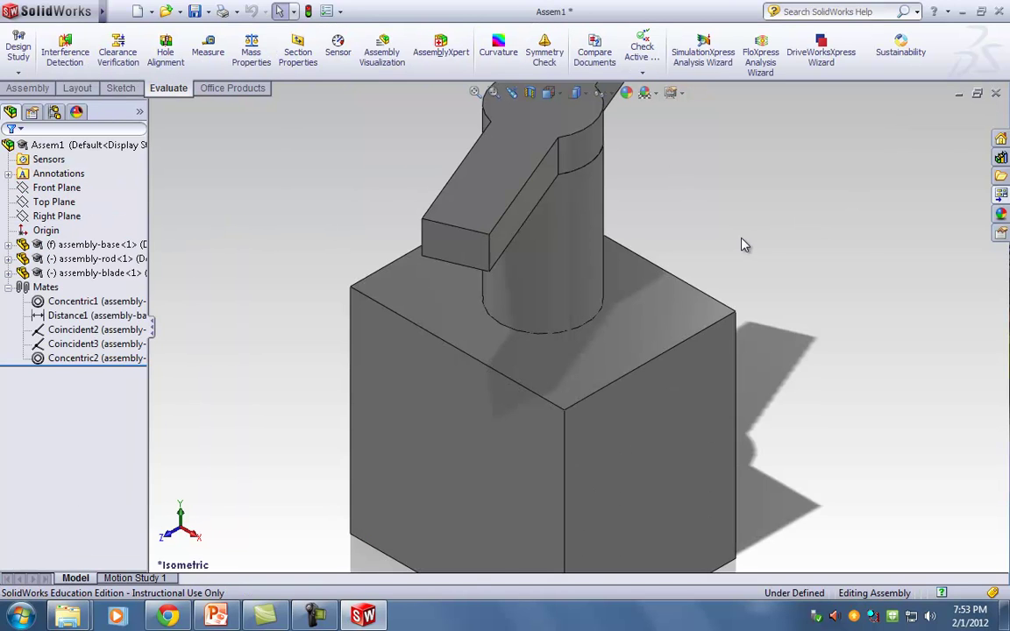
Run interference detection on the whole assembly and close the check
{"action": "key", "text": "z"}
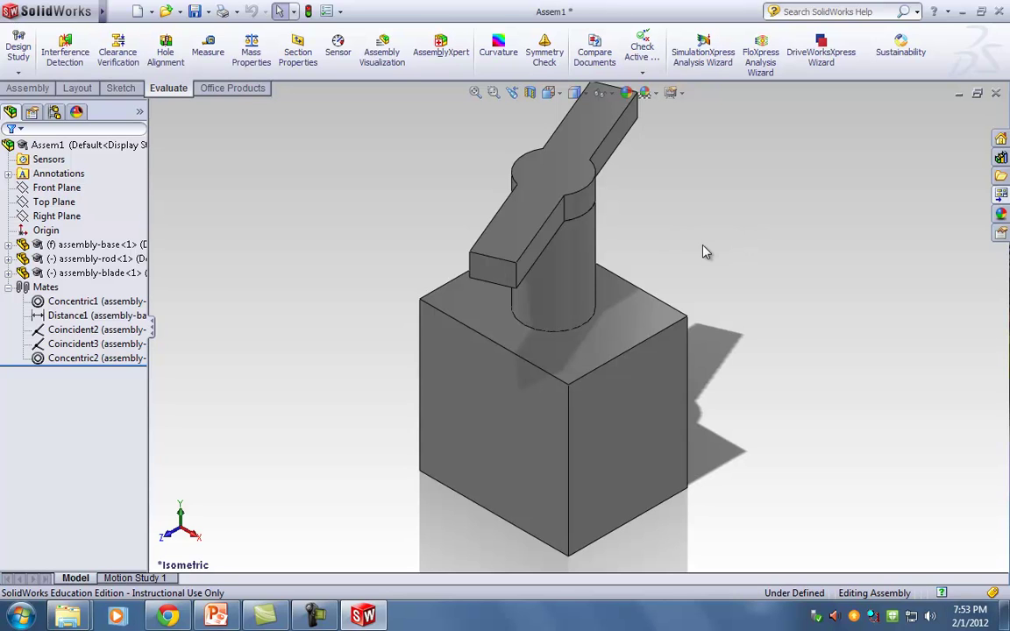
{"action": "left_click", "coordinate": [77, 59]}
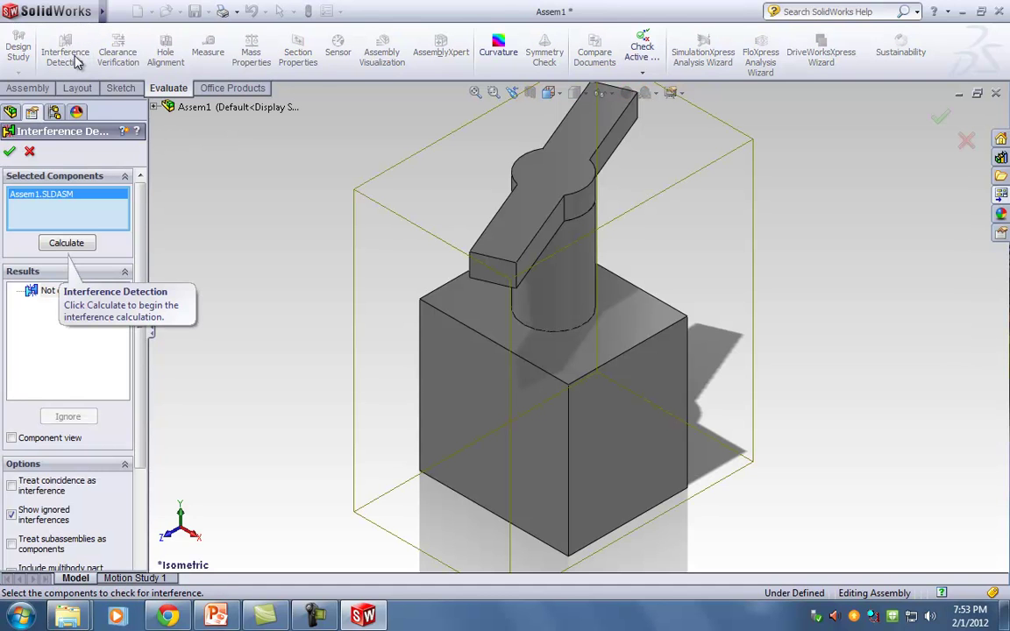
{"action": "left_click", "coordinate": [70, 246]}
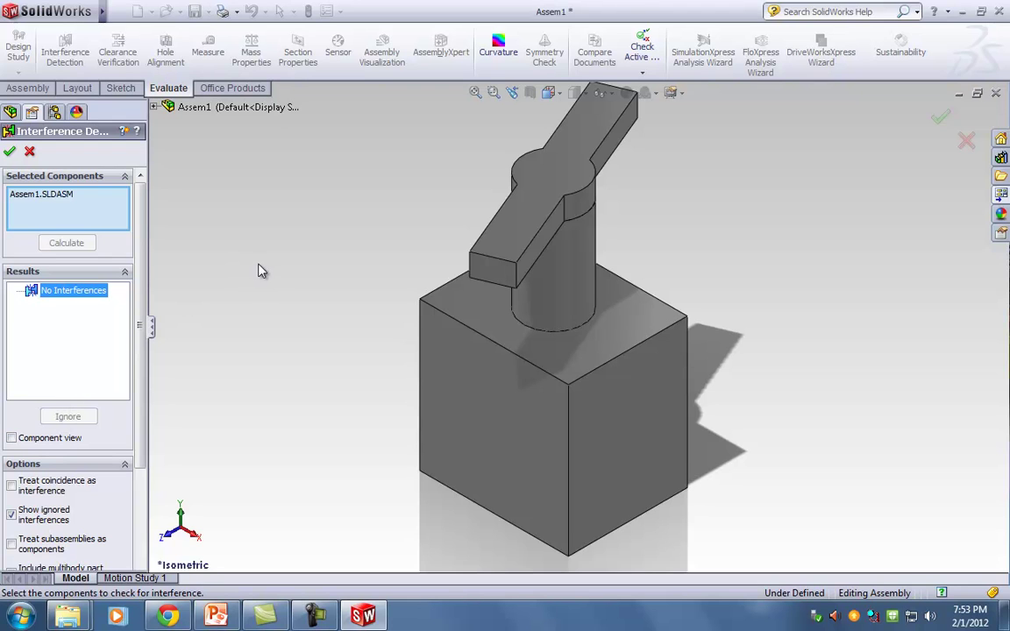
{"action": "left_click", "coordinate": [10, 151]}
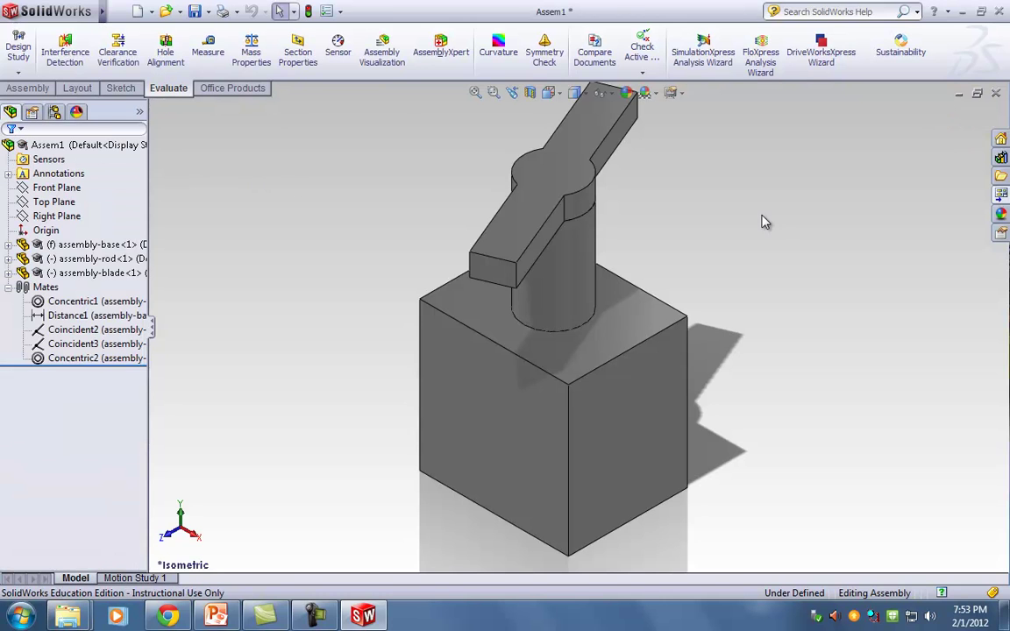
Save the assembly as mini-Assy in the Assy File folder, converting the older part files to the current version, and close it
{"action": "mouse_move", "coordinate": [21, 6]}
{"action": "left_click", "coordinate": [110, 12]}
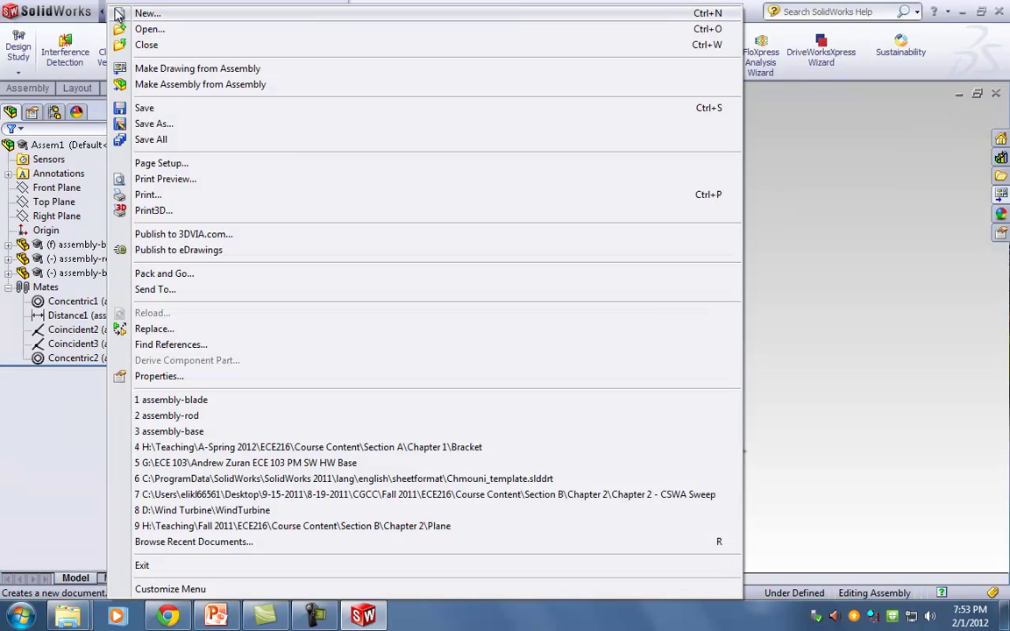
{"action": "left_click", "coordinate": [159, 127]}
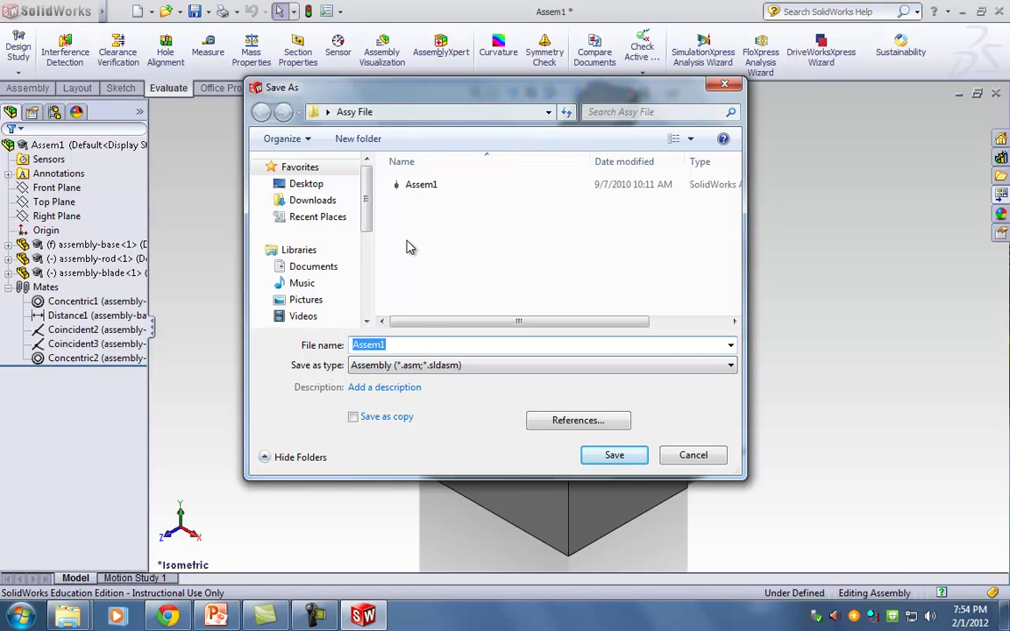
{"action": "type", "text": "mi"}
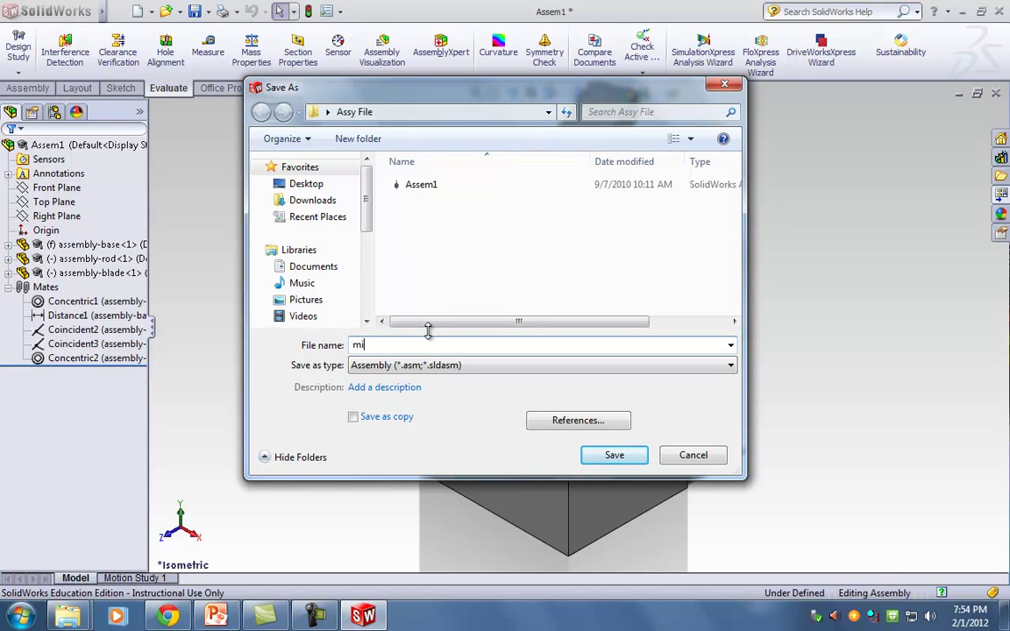
{"action": "type", "text": "ni-Assy"}
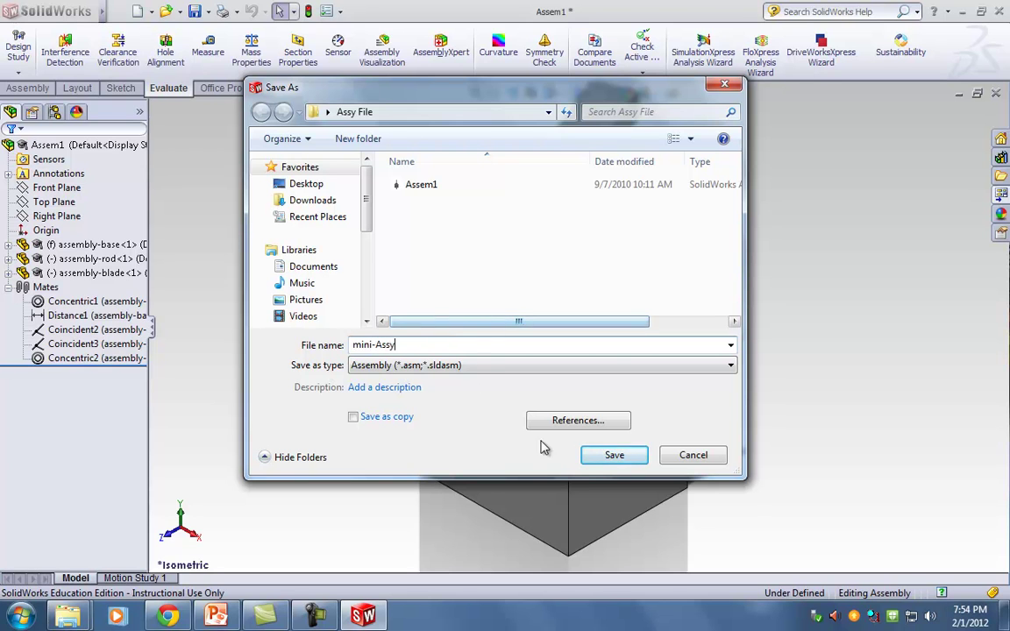
{"action": "left_click", "coordinate": [614, 455]}
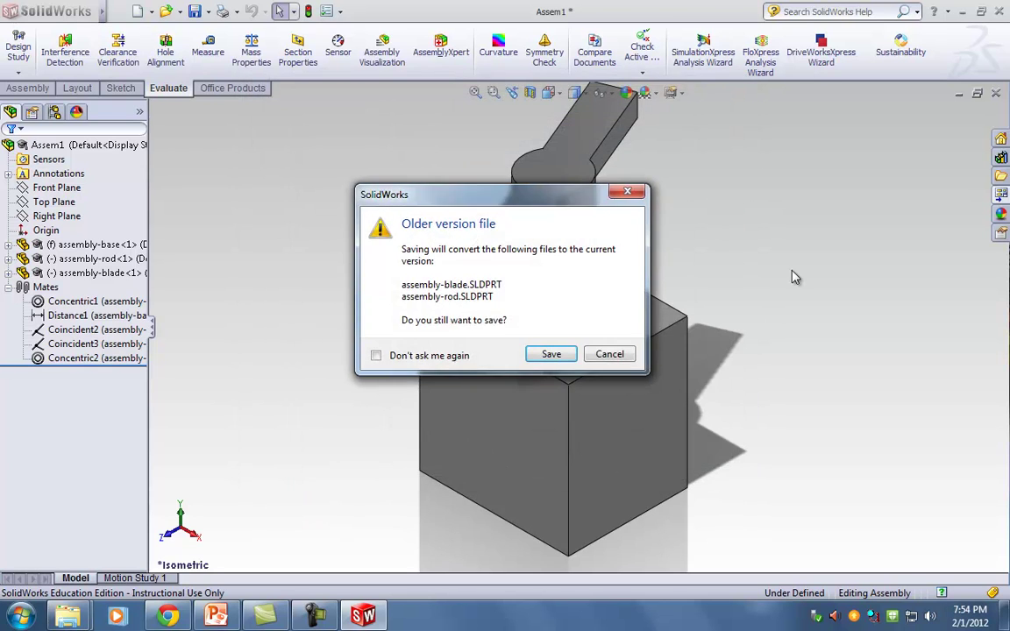
{"action": "left_click", "coordinate": [561, 353]}
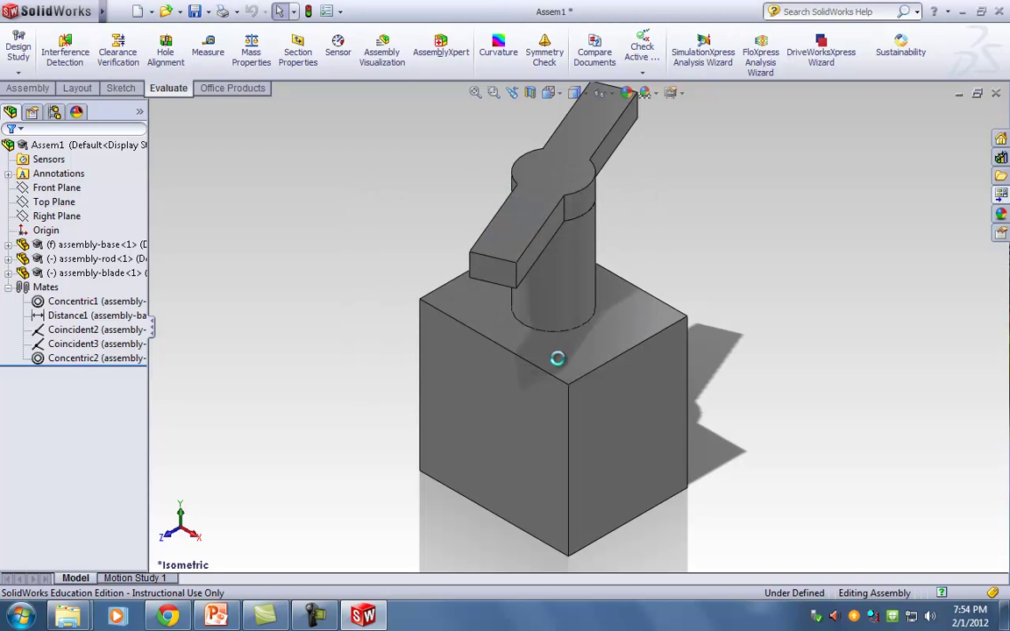
{"action": "key", "text": "f"}
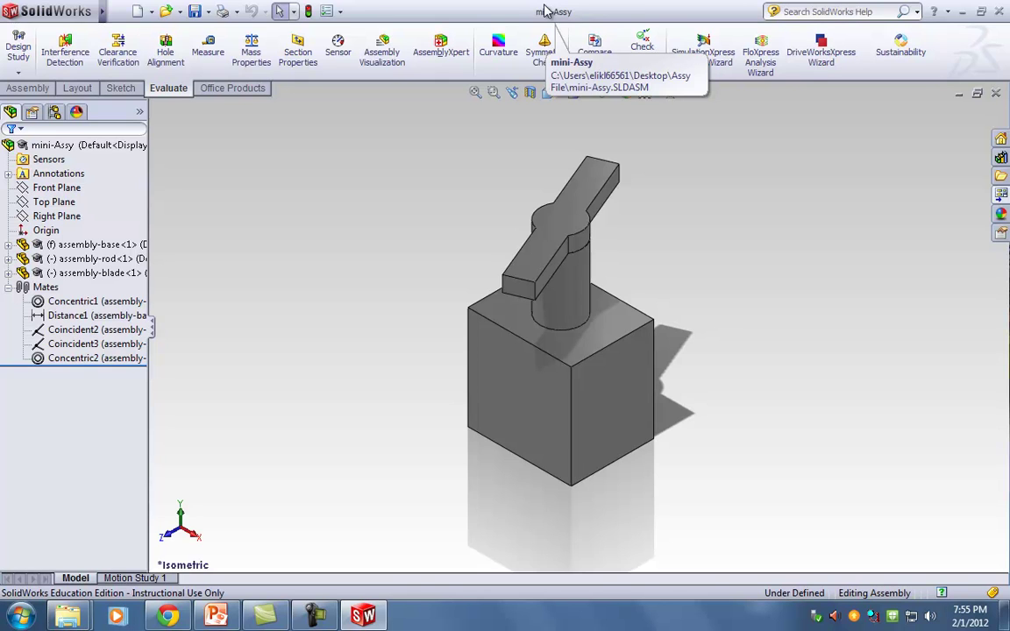
{"action": "left_click", "coordinate": [996, 93]}
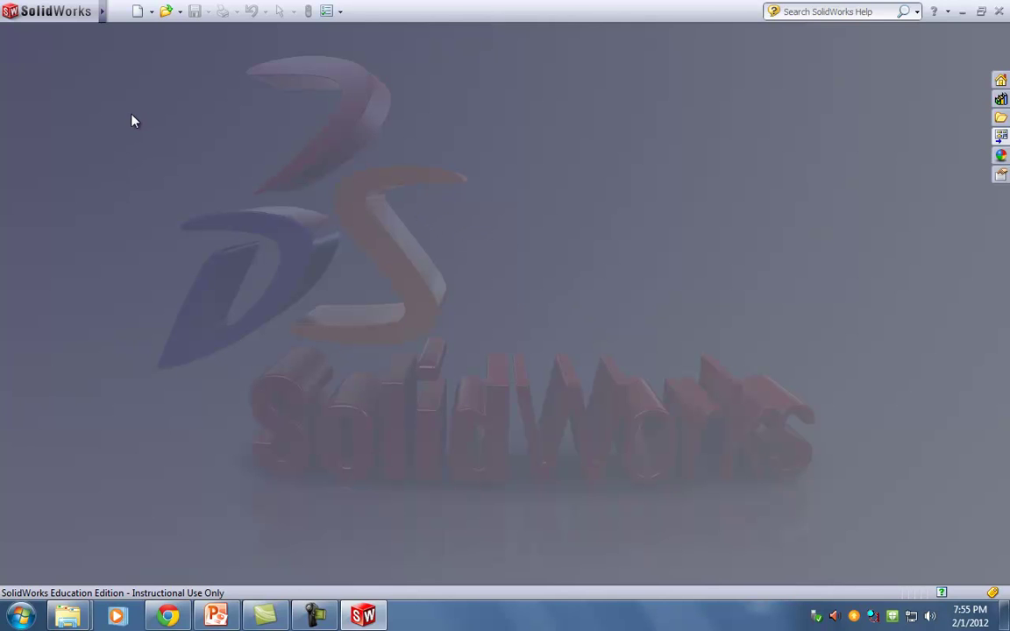
{"action": "mouse_move", "coordinate": [100, 21]}
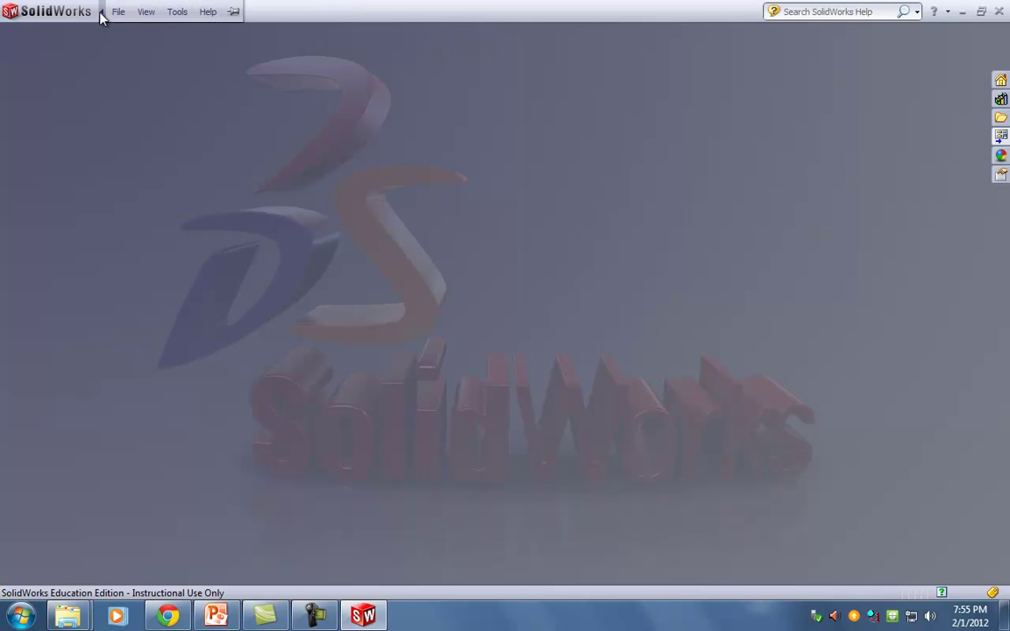
{"action": "left_click", "coordinate": [119, 12]}
{"action": "mouse_move", "coordinate": [146, 11]}
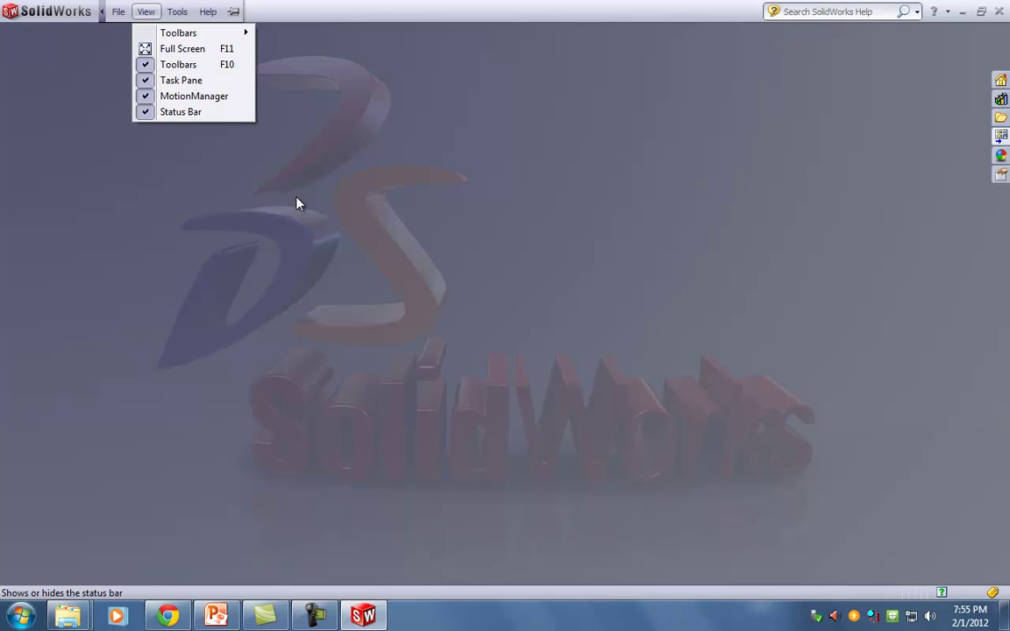
{"action": "left_click", "coordinate": [212, 199]}
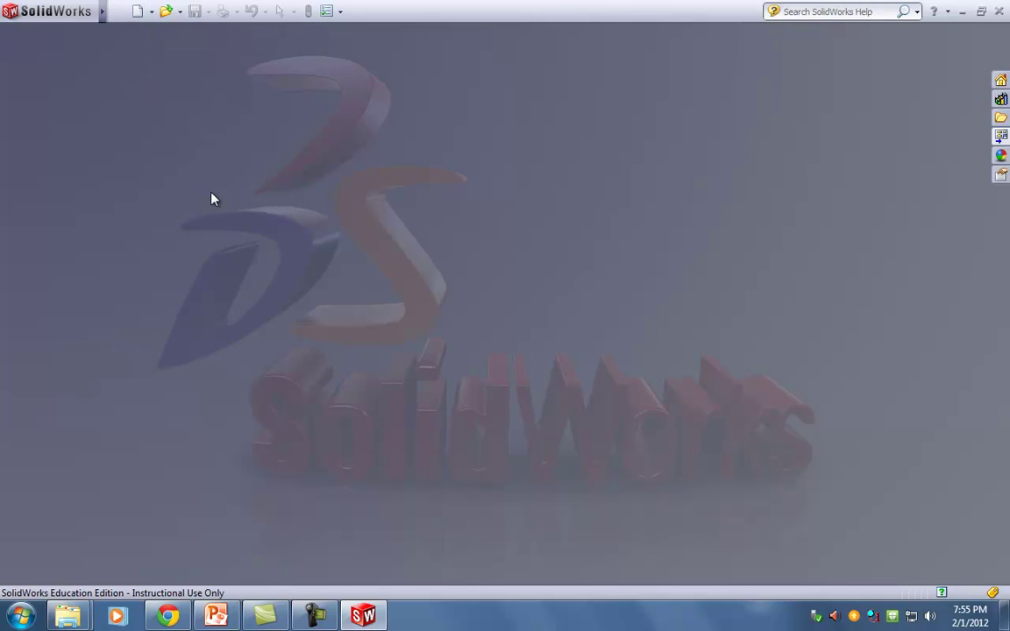
Create a new assembly document
{"action": "left_click", "coordinate": [118, 11]}
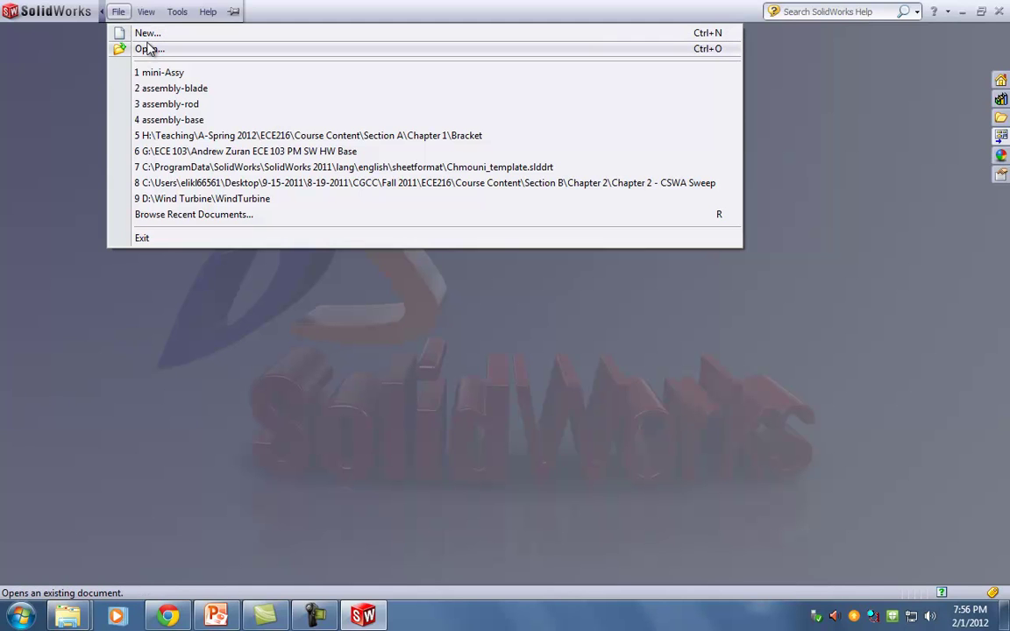
{"action": "left_click", "coordinate": [142, 34]}
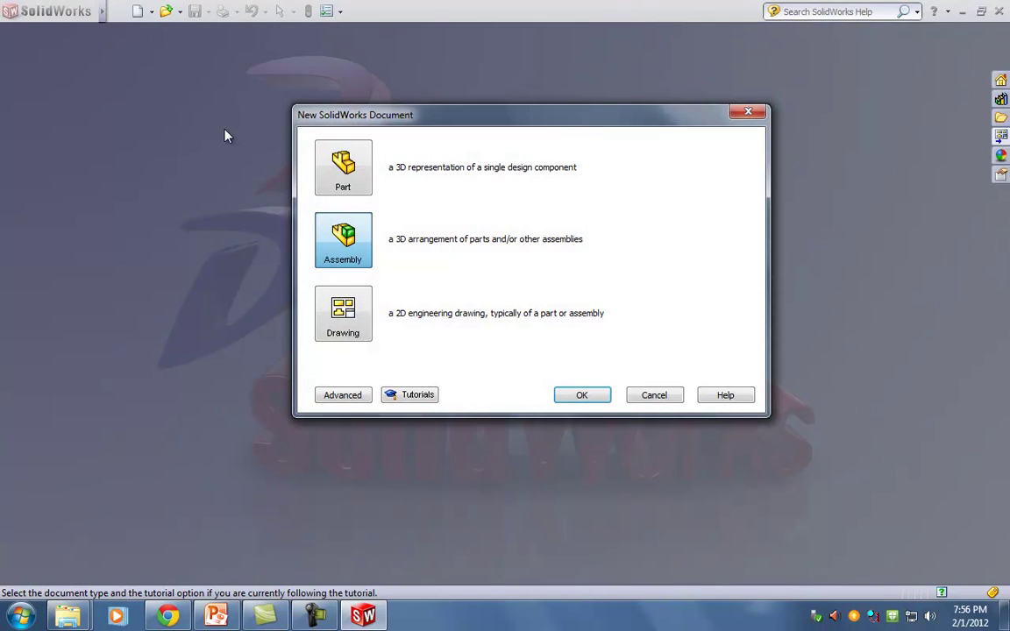
{"action": "left_click", "coordinate": [581, 396]}
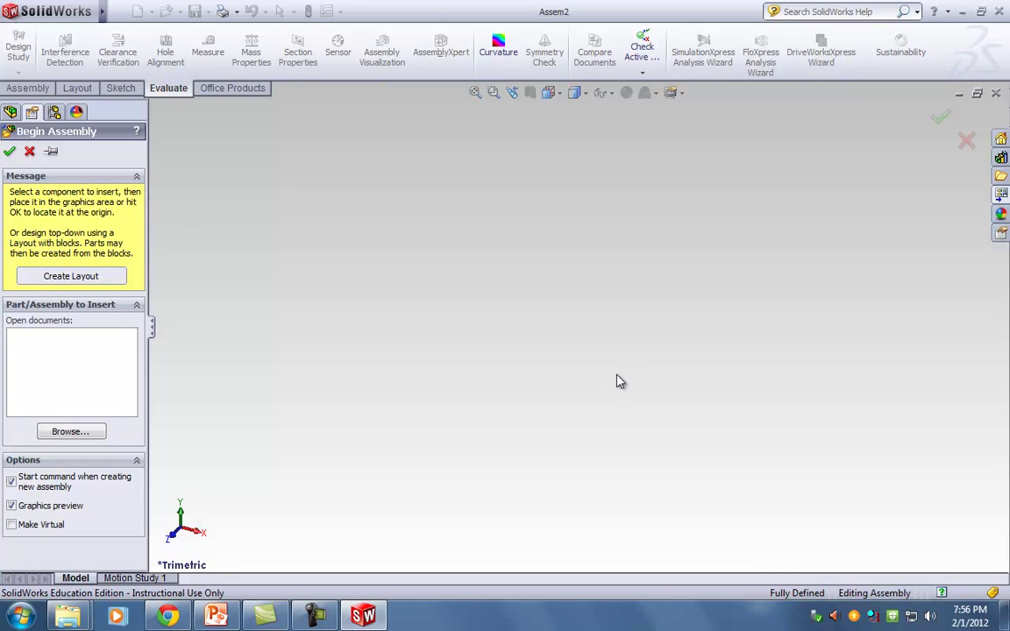
Load the mini-Assy assembly file from the Assy File folder as the component to insert
{"action": "left_click", "coordinate": [72, 432]}
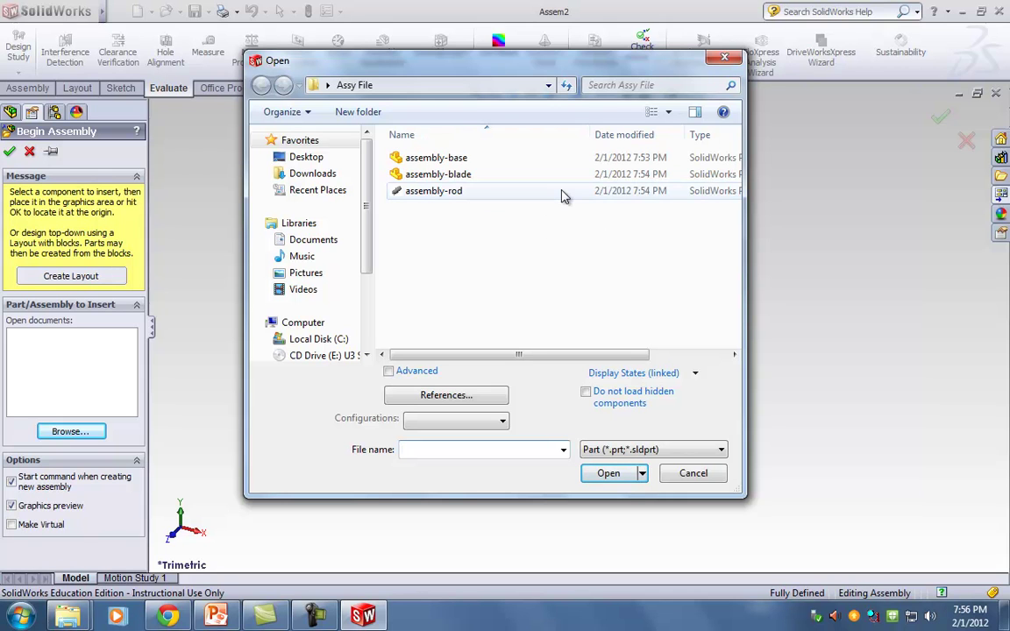
{"action": "left_click", "coordinate": [656, 450]}
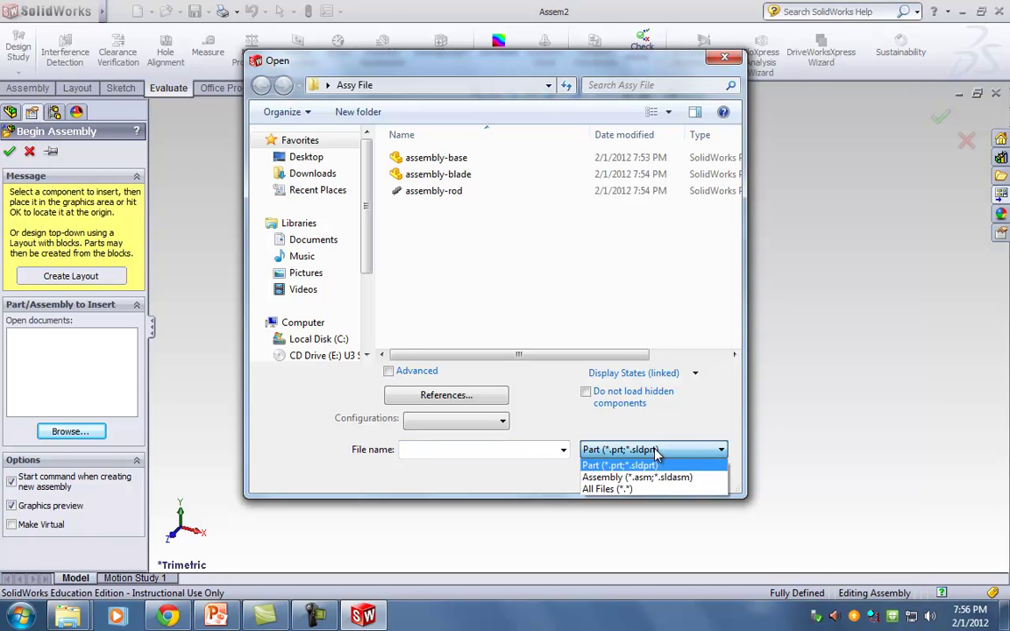
{"action": "left_click", "coordinate": [650, 479]}
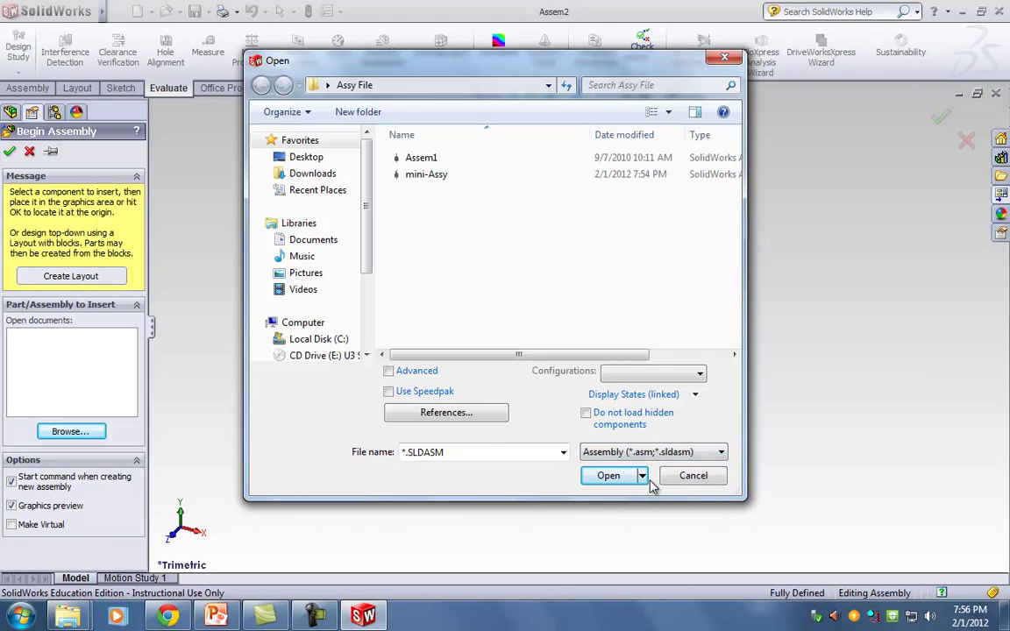
{"action": "left_click", "coordinate": [427, 179]}
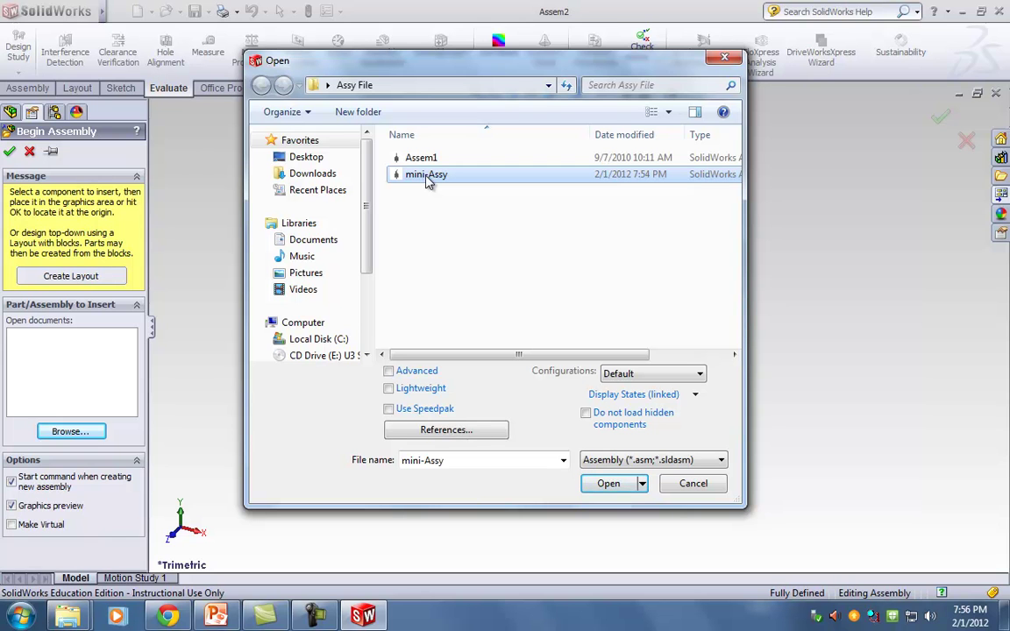
{"action": "left_click", "coordinate": [609, 483]}
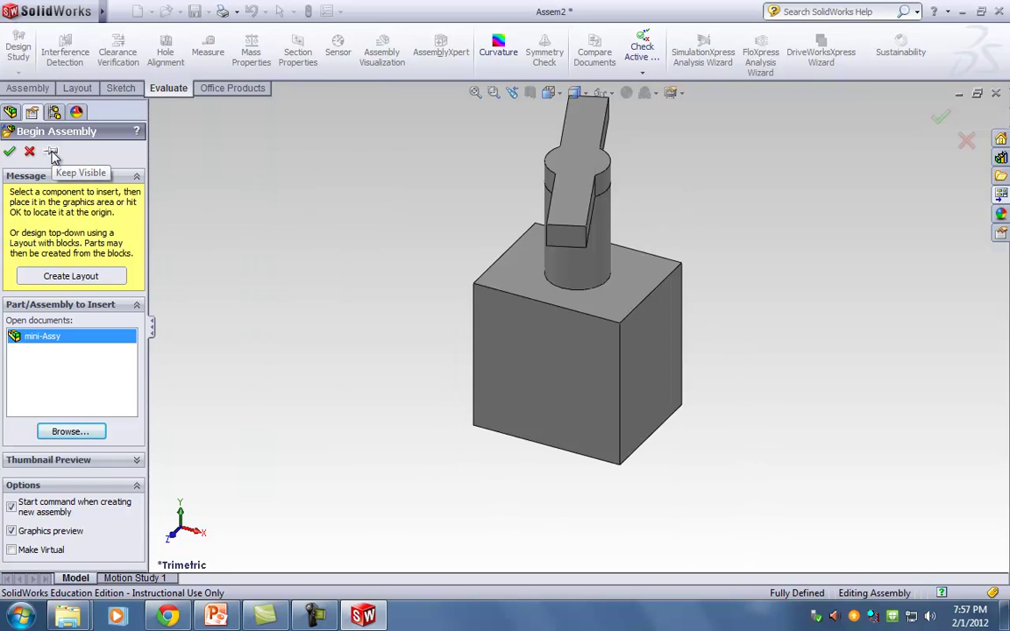
Keep the insert command active and place six copies of mini-Assy in a row, and end the insertion
{"action": "left_click", "coordinate": [51, 153]}
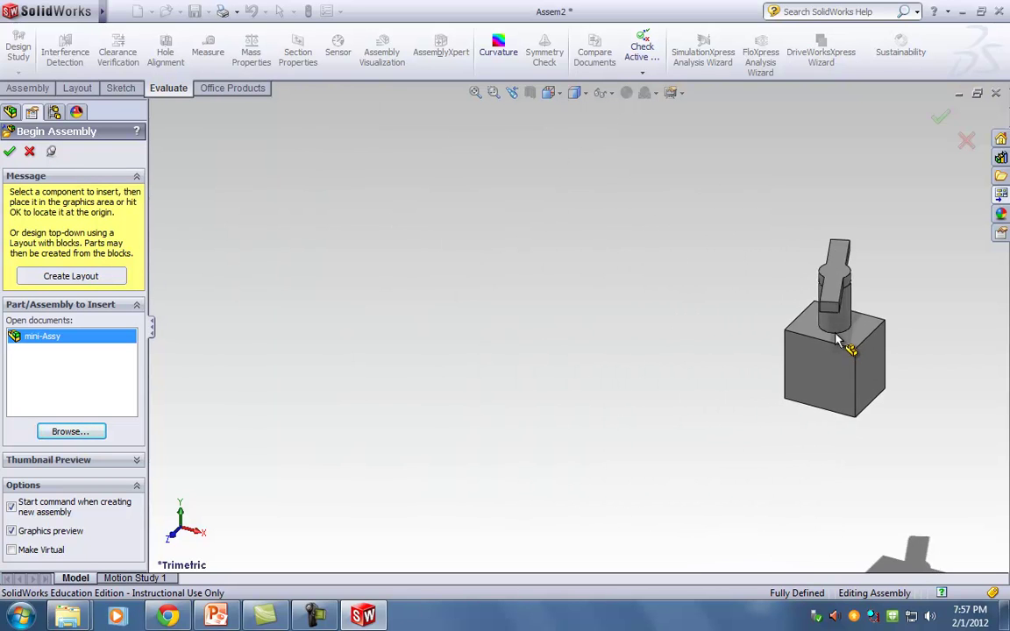
{"action": "left_click", "coordinate": [807, 345]}
{"action": "left_click", "coordinate": [658, 347]}
{"action": "left_click", "coordinate": [513, 341]}
{"action": "left_click", "coordinate": [388, 317]}
{"action": "left_click", "coordinate": [269, 311]}
{"action": "left_click", "coordinate": [188, 311]}
{"action": "key", "text": "Escape"}
Fit the assembly in view and spread the five movable mini-Assy copies apart into a staggered arrangement
{"action": "key", "text": "f"}
{"action": "left_click_drag", "start_coordinate": [600, 356], "coordinate": [590, 307]}
{"action": "left_click_drag", "start_coordinate": [543, 340], "coordinate": [540, 264]}
{"action": "left_click_drag", "start_coordinate": [443, 318], "coordinate": [450, 345]}
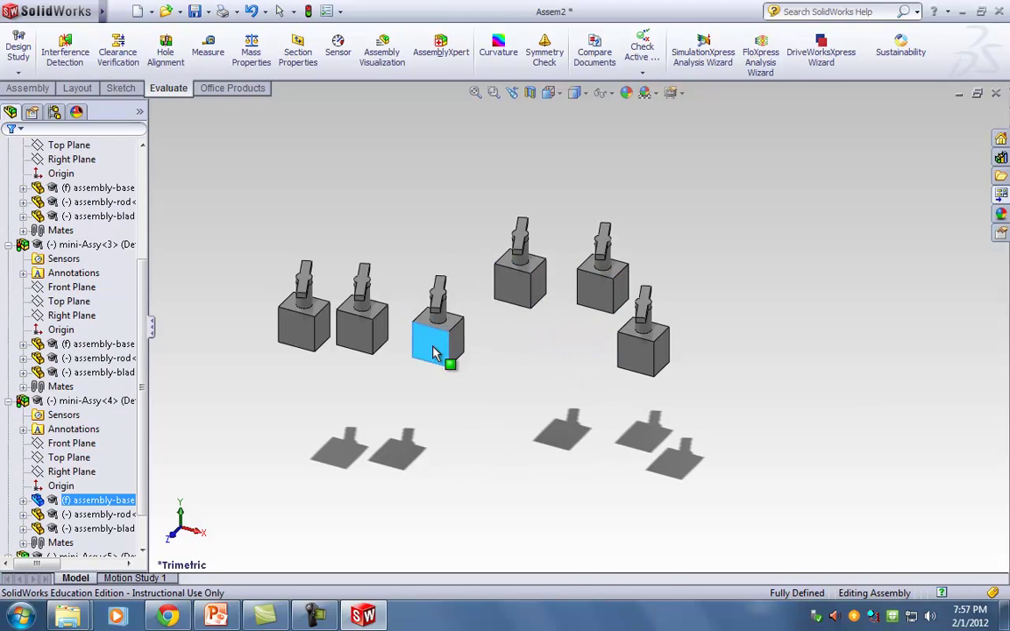
{"action": "left_click_drag", "start_coordinate": [372, 326], "coordinate": [400, 253]}
{"action": "mouse_move", "coordinate": [305, 293]}
{"action": "left_mouse_down"}
{"action": "mouse_move", "coordinate": [326, 329]}
{"action": "mouse_move", "coordinate": [316, 305]}
{"action": "left_mouse_up"}
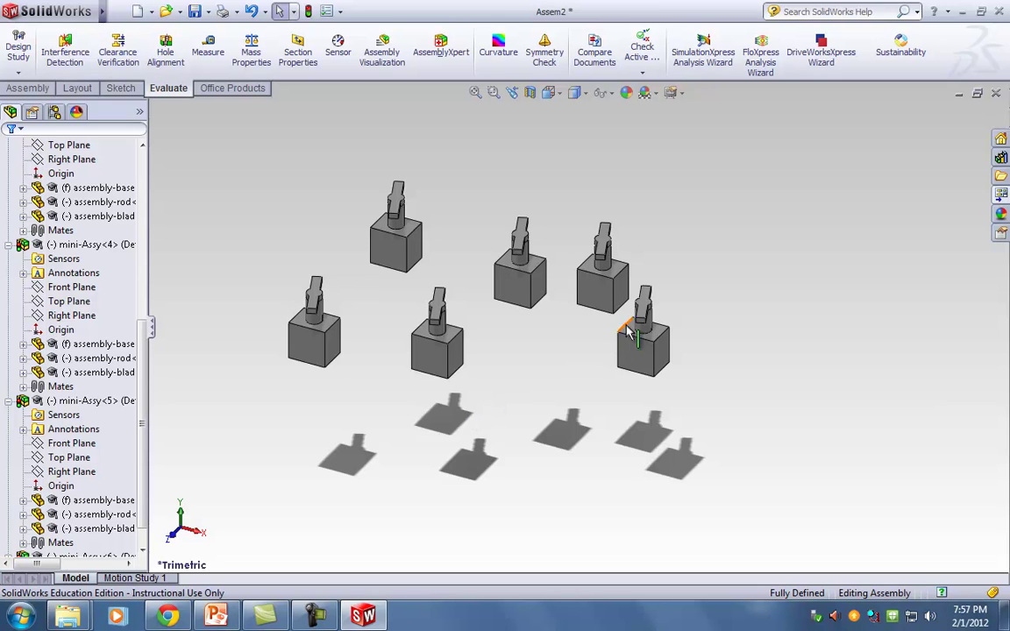
{"action": "scroll", "coordinate": [428, 281], "scroll_direction": "down", "scroll_amount": 3}
{"action": "middle_click_drag", "start_coordinate": [325, 345], "coordinate": [377, 342], "text": "ctrl"}
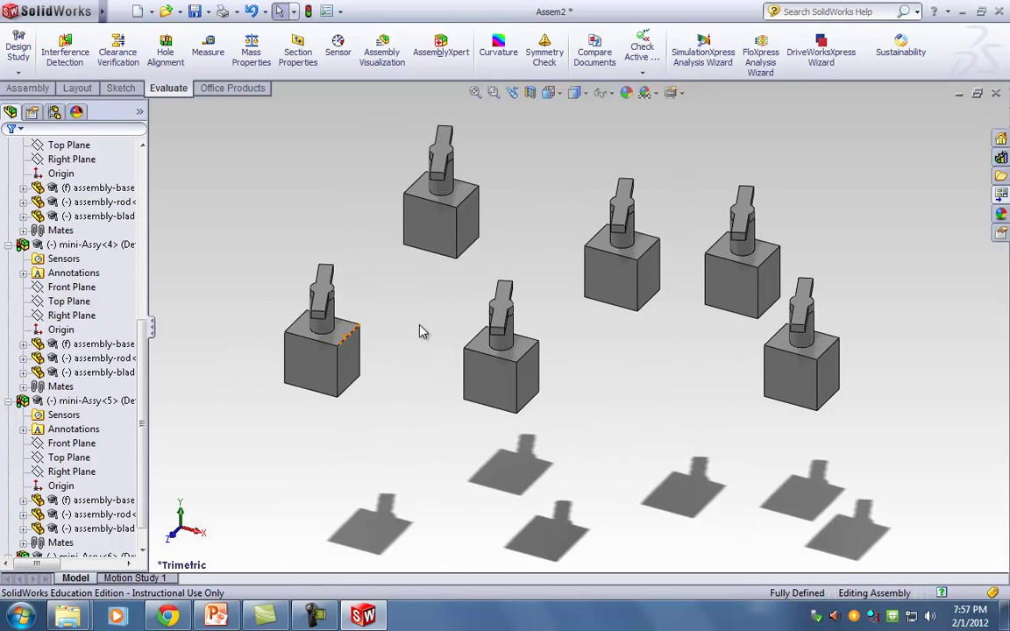
{"action": "scroll", "coordinate": [632, 208], "scroll_direction": "up", "scroll_amount": 2}
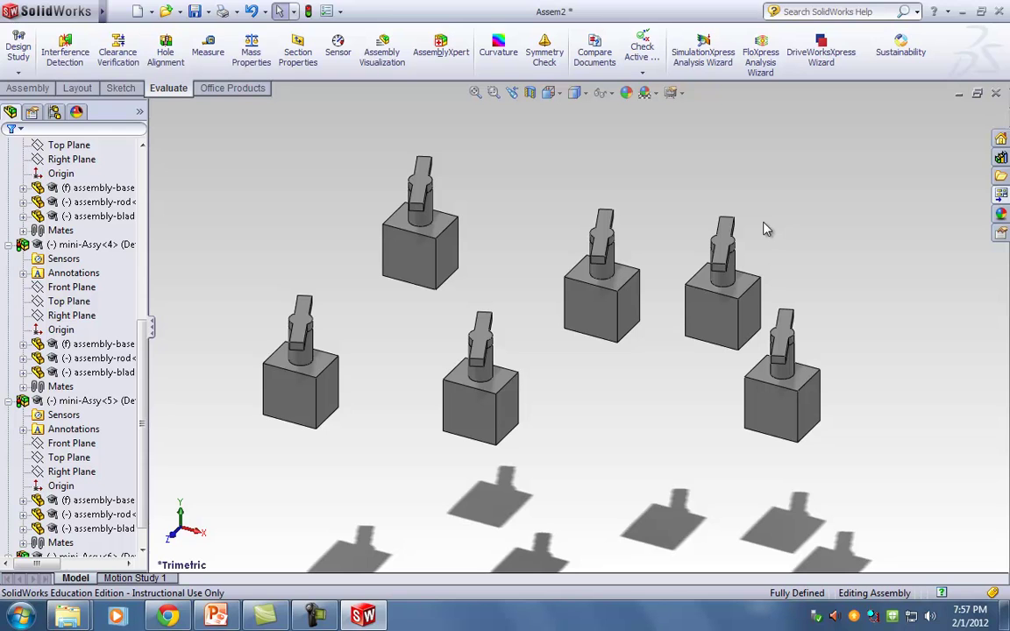
Try to move the first placed mini-Assy by its base and to rotate its blade
{"action": "left_click_drag", "start_coordinate": [784, 414], "coordinate": [754, 409]}
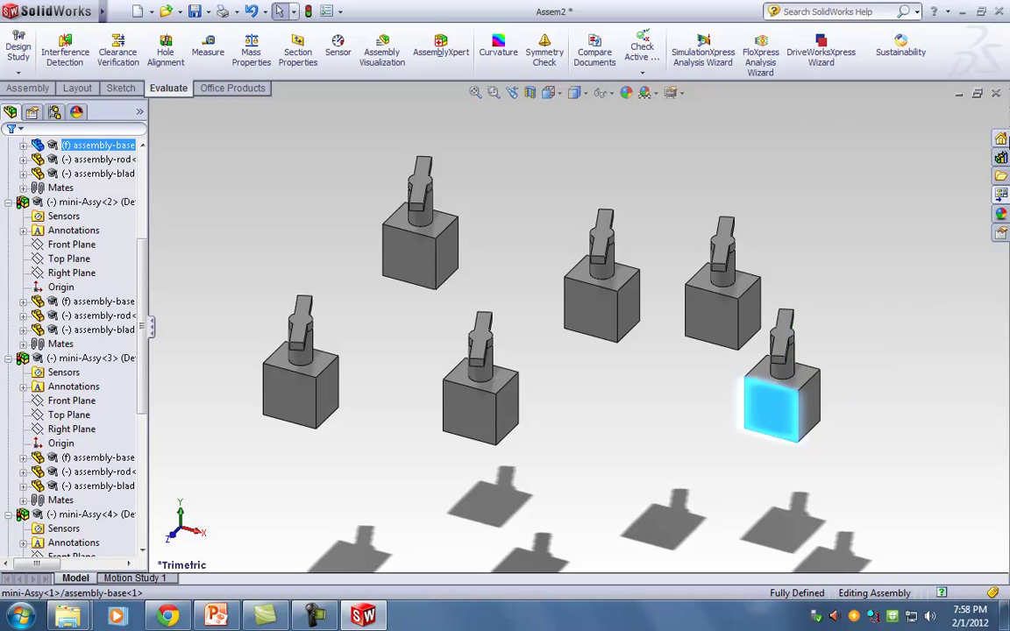
{"action": "scroll", "coordinate": [877, 324], "scroll_direction": "down", "scroll_amount": 2}
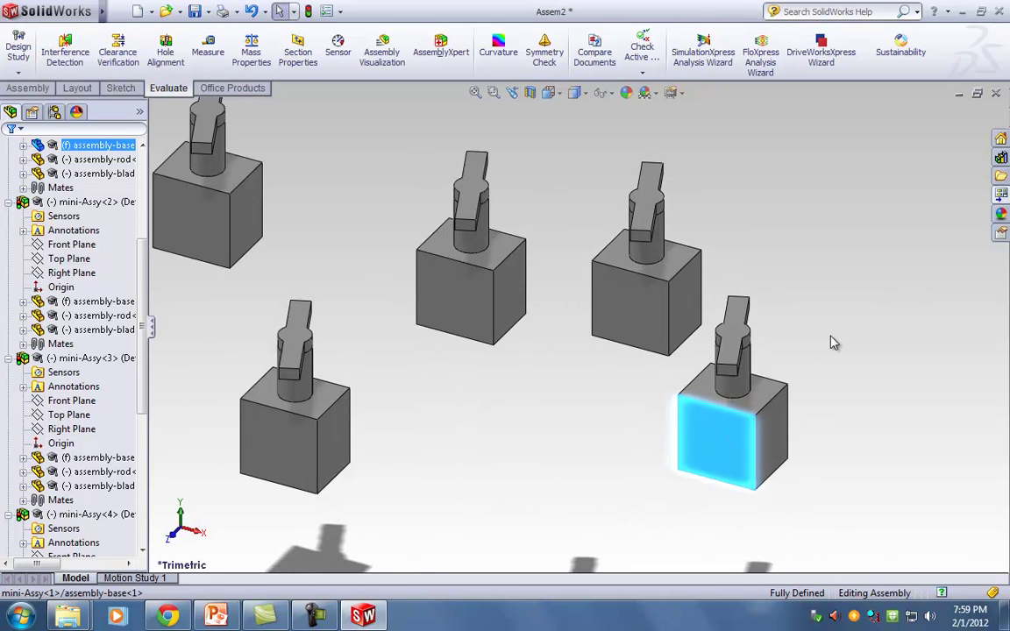
{"action": "left_click_drag", "start_coordinate": [739, 311], "coordinate": [743, 342]}
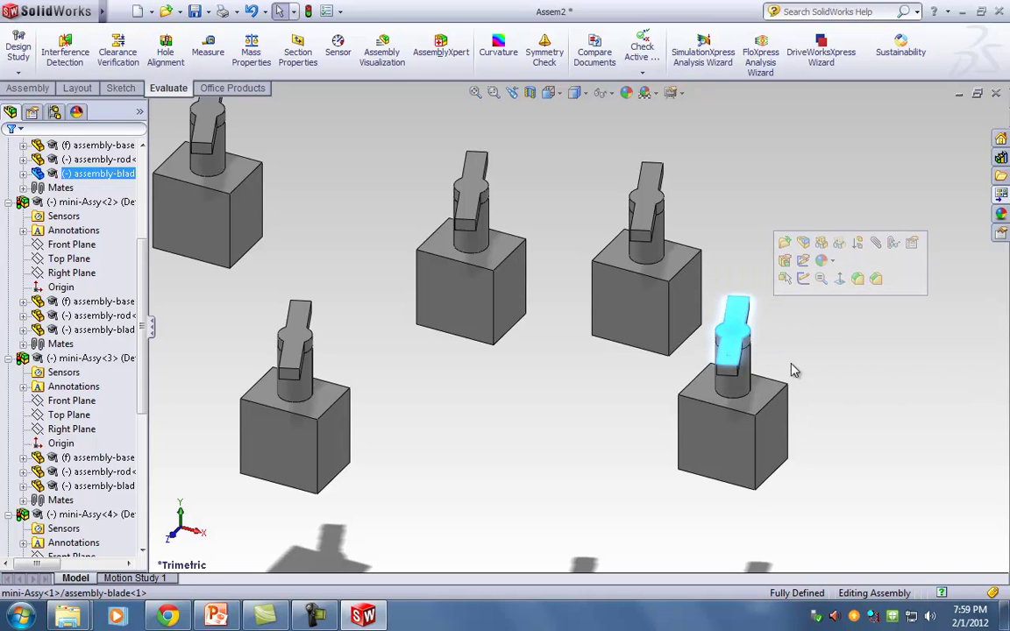
Move the mini-Assy copy nearest the fixed one farther away from it, leaving nothing selected
{"action": "left_click", "coordinate": [852, 376]}
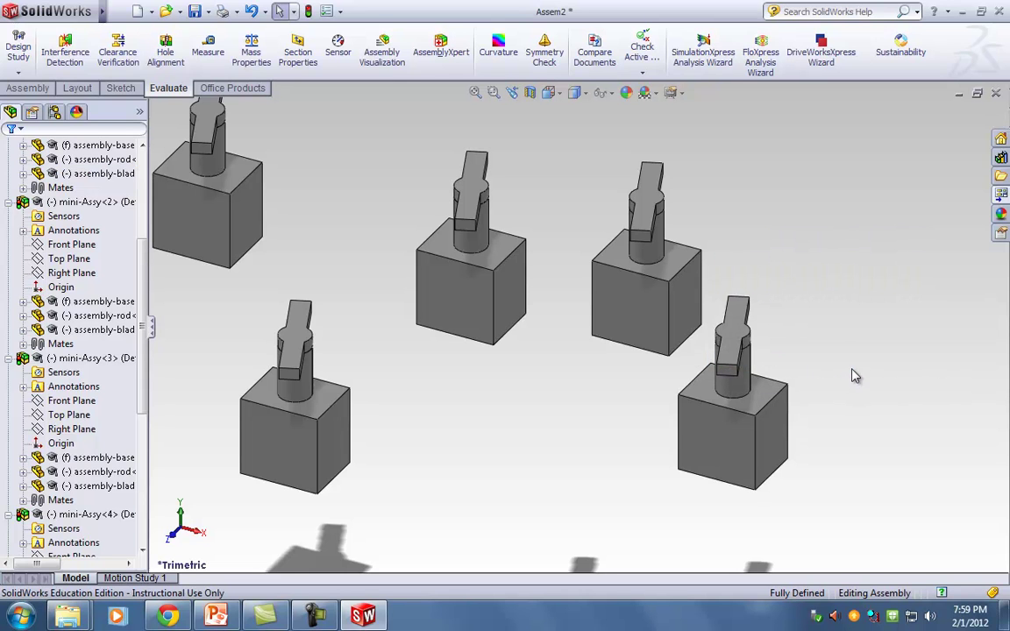
{"action": "left_click_drag", "start_coordinate": [658, 336], "coordinate": [609, 264]}
{"action": "left_click", "coordinate": [603, 410]}
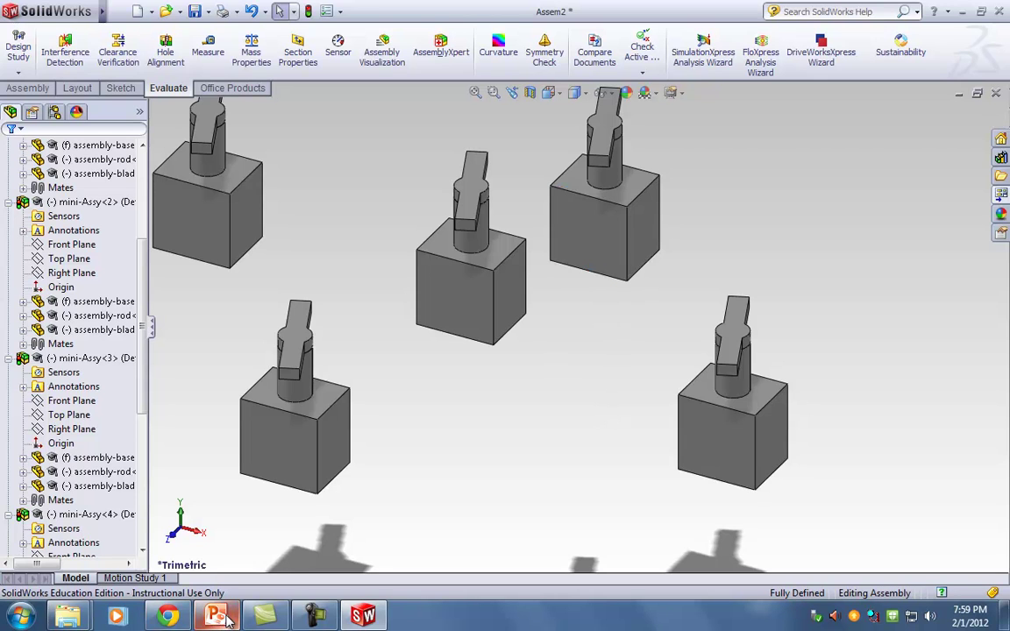
Switch to Chrome, watch the V6 Engine video on YouTube by skipping through to the transparent engine animation, and return to SolidWorks
{"action": "left_click", "coordinate": [163, 517]}
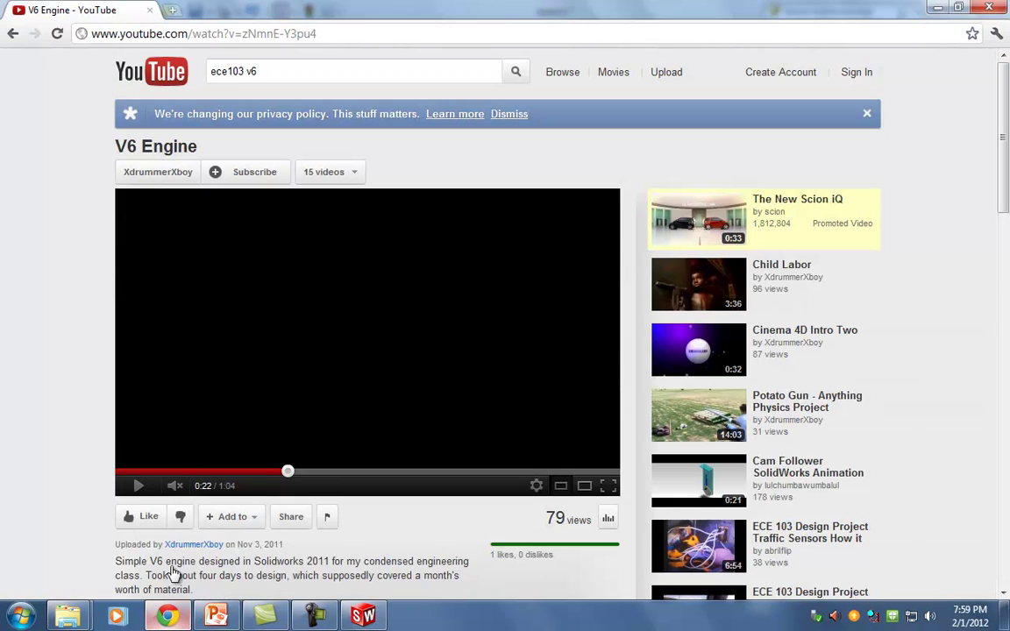
{"action": "left_click", "coordinate": [153, 472]}
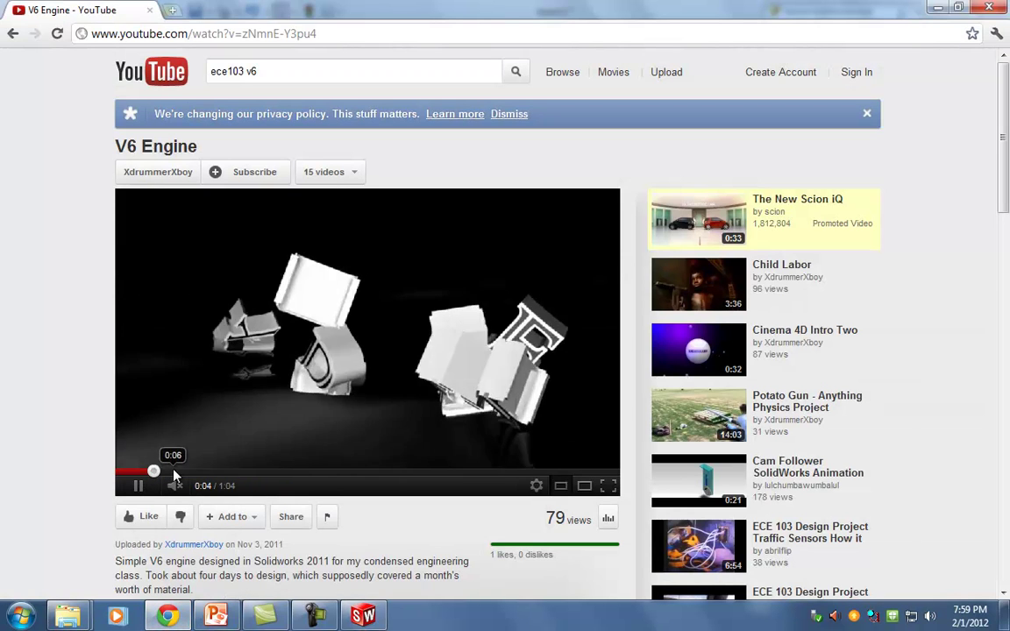
{"action": "left_click", "coordinate": [179, 473]}
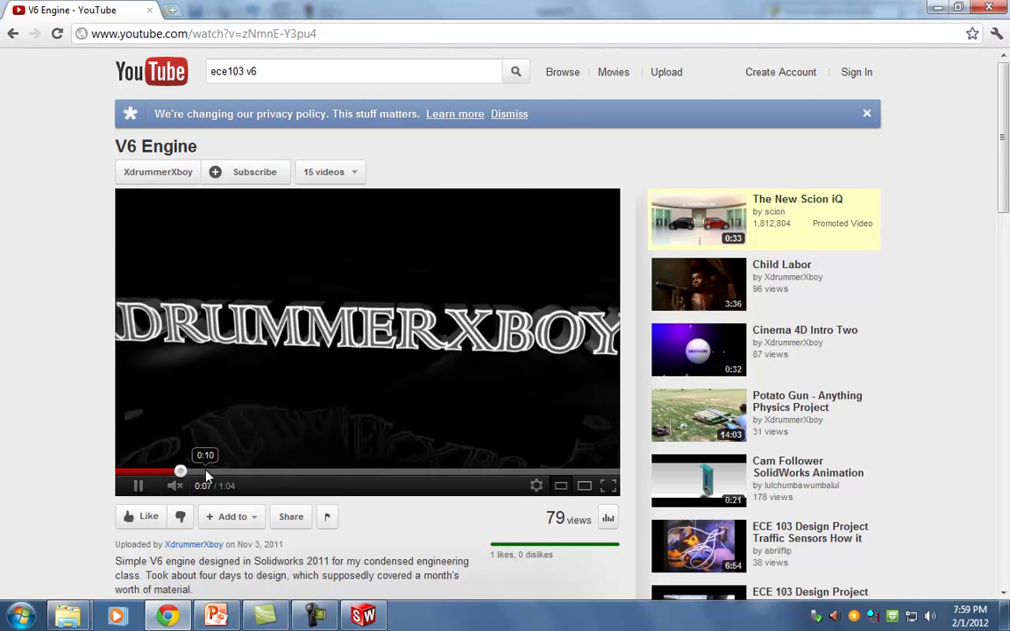
{"action": "left_click", "coordinate": [236, 472]}
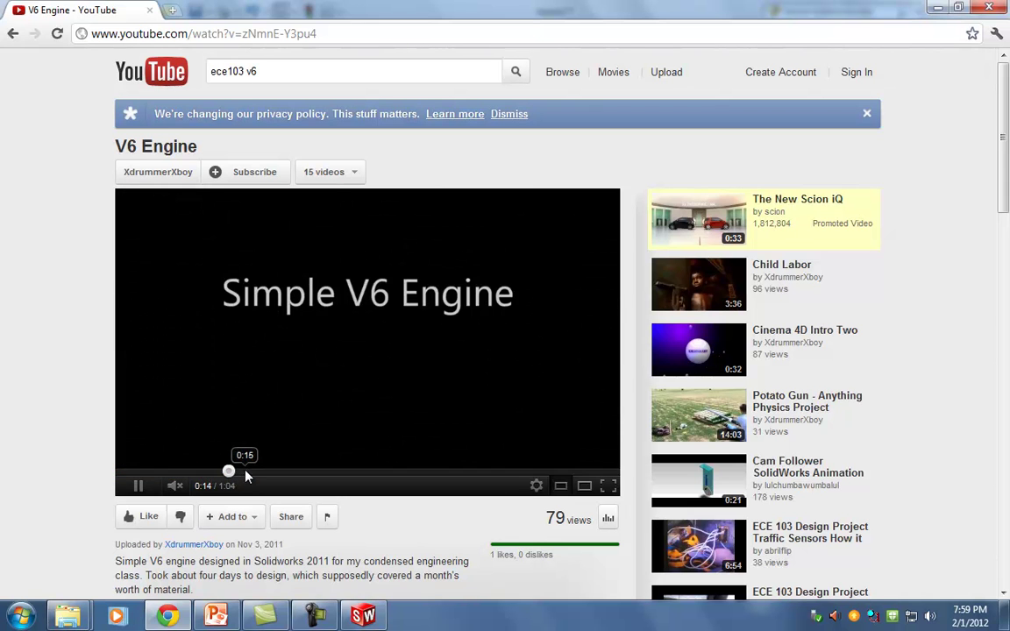
{"action": "left_click", "coordinate": [498, 474]}
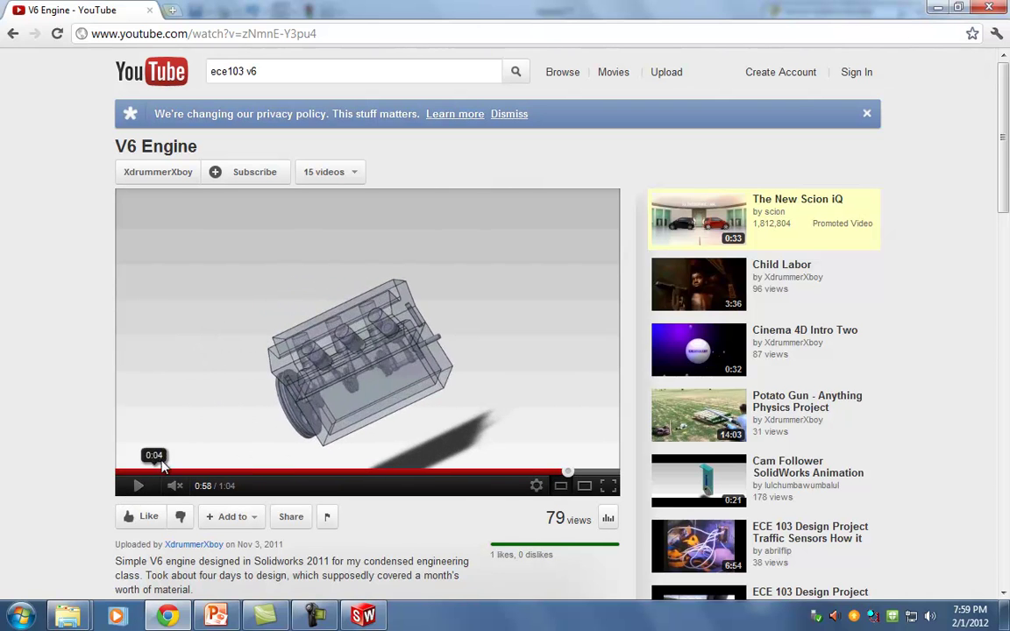
{"action": "left_click", "coordinate": [938, 8]}
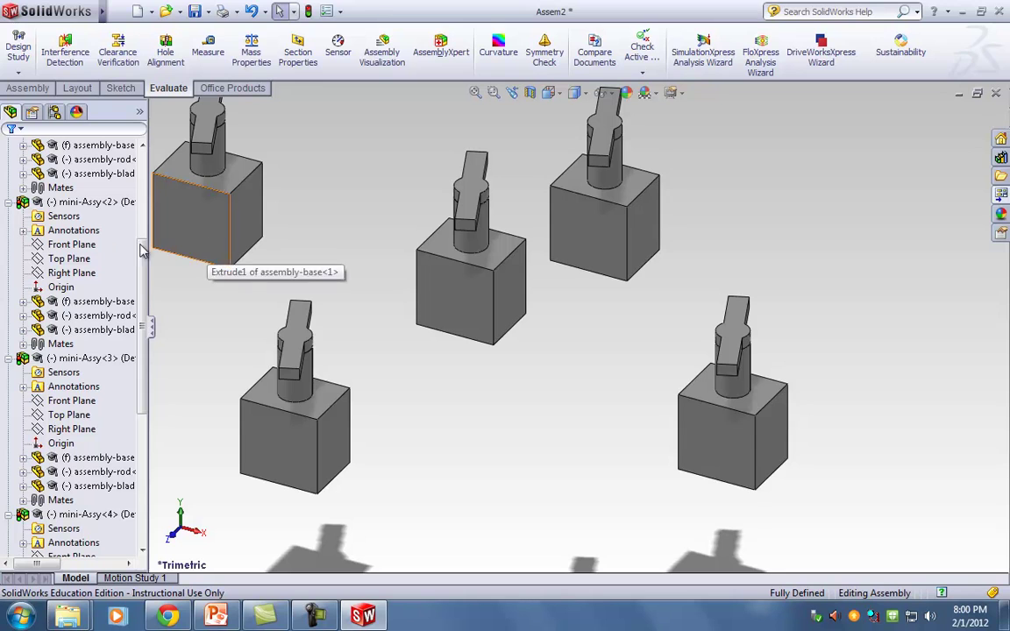
Collapse the expanded mini-Assy subassemblies in the feature tree to one line each
{"action": "left_click", "coordinate": [7, 203]}
{"action": "left_click", "coordinate": [8, 217]}
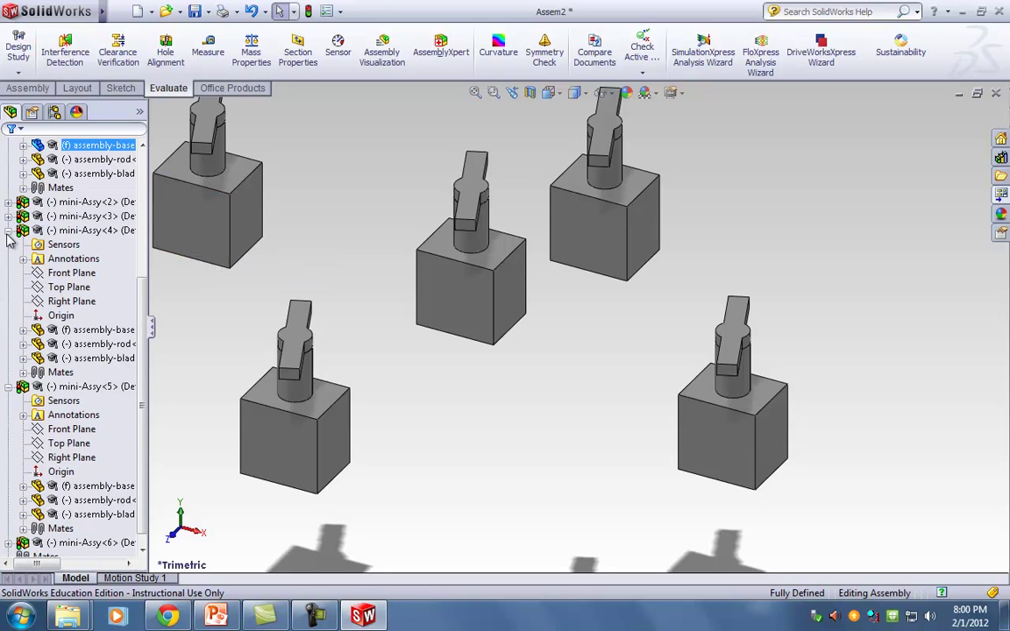
{"action": "left_click", "coordinate": [8, 231]}
{"action": "left_click", "coordinate": [7, 166]}
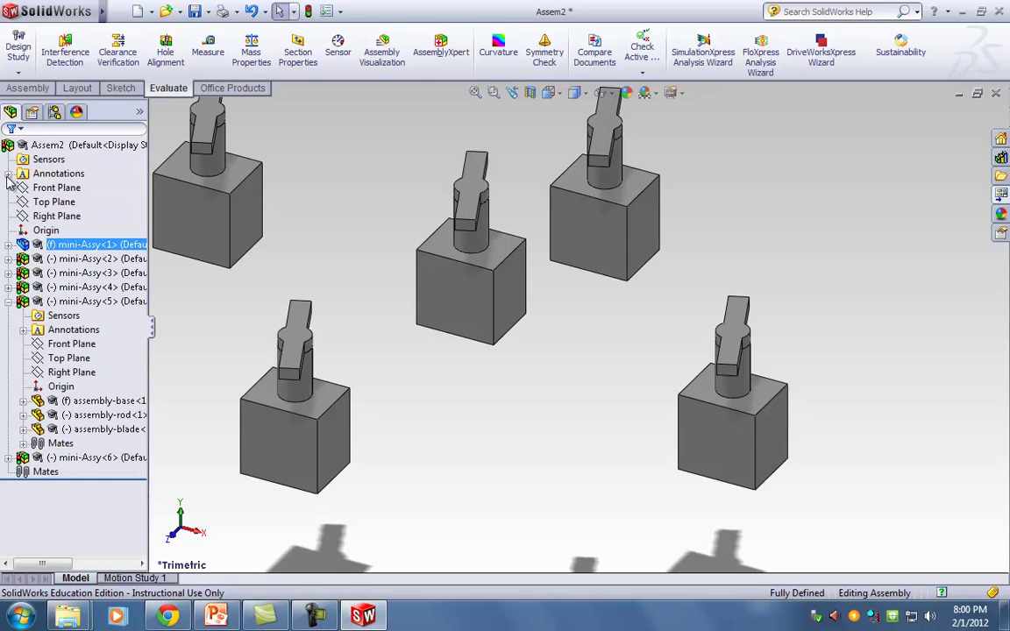
{"action": "left_click", "coordinate": [8, 300]}
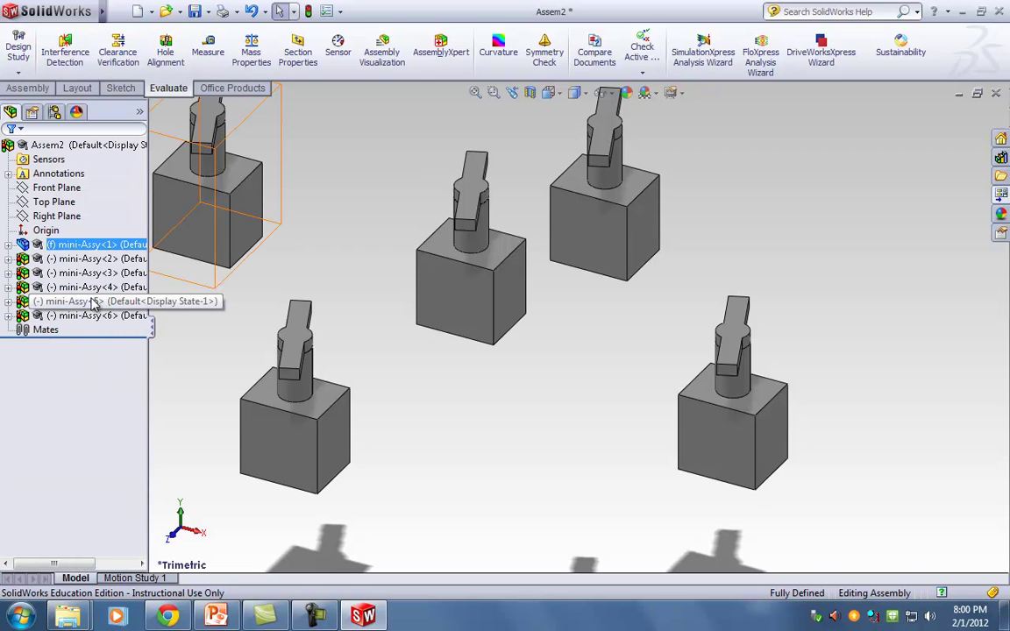
Review the component properties and available commands of the fixed mini-Assy<1>, and dismiss them without changes
{"action": "left_click", "coordinate": [80, 248]}
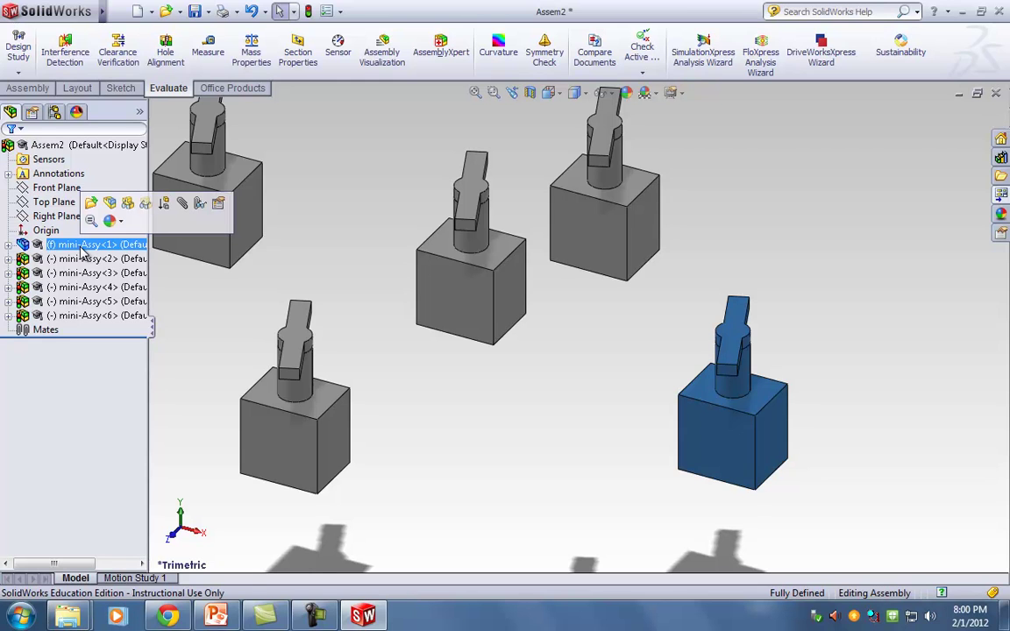
{"action": "right_click", "coordinate": [85, 251]}
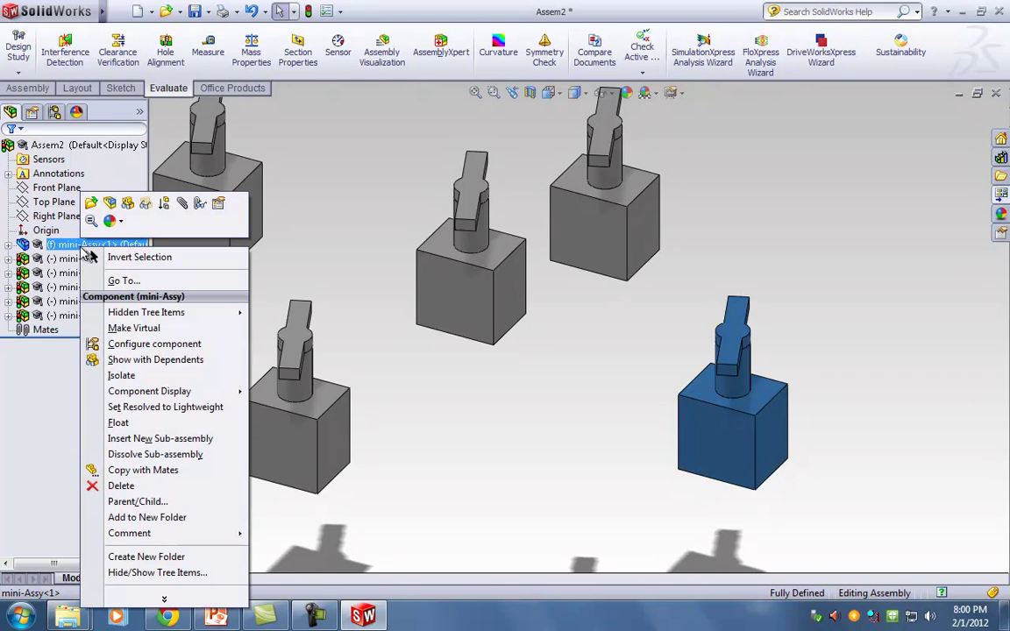
{"action": "left_click", "coordinate": [218, 205]}
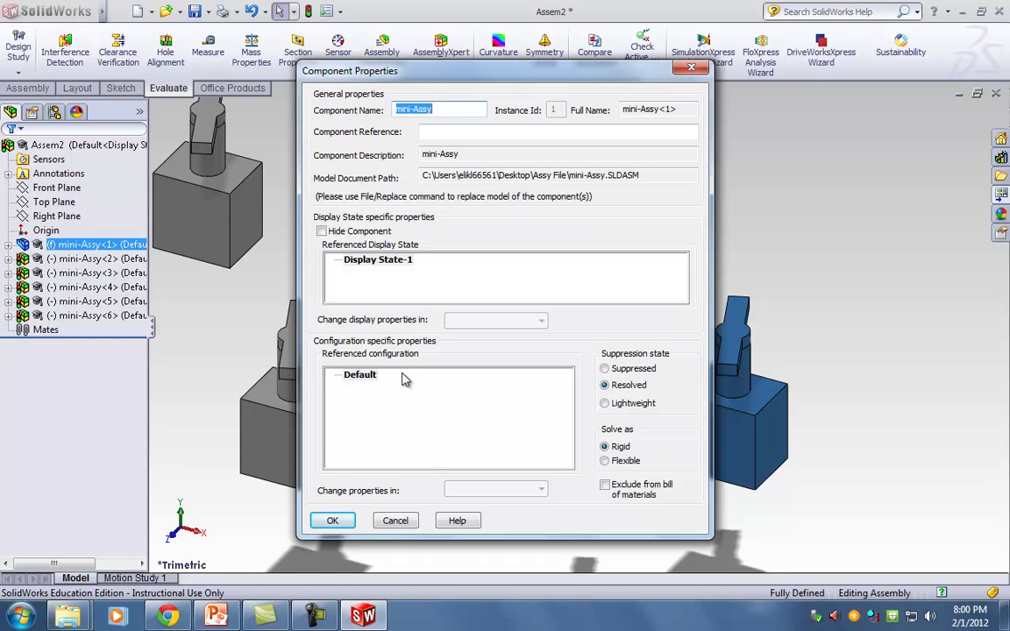
{"action": "left_click", "coordinate": [395, 519]}
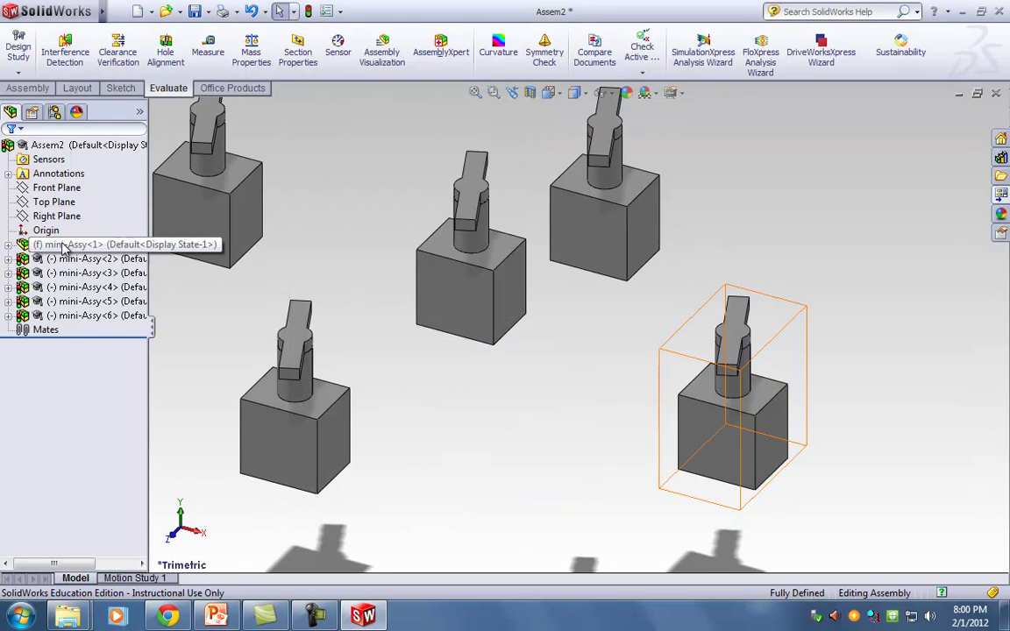
{"action": "right_click", "coordinate": [70, 246]}
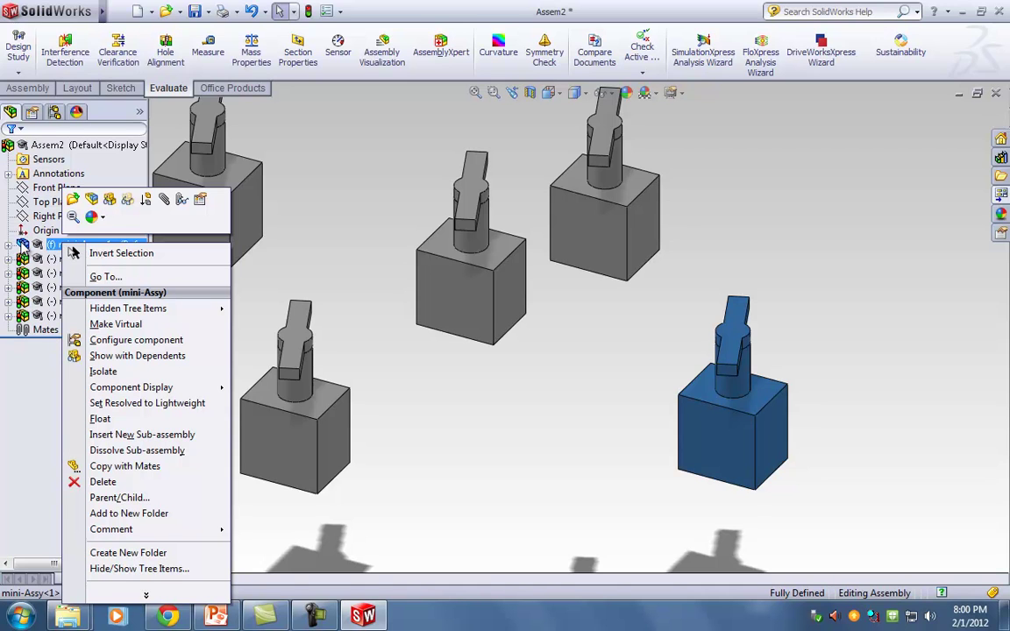
{"action": "left_click", "coordinate": [22, 340]}
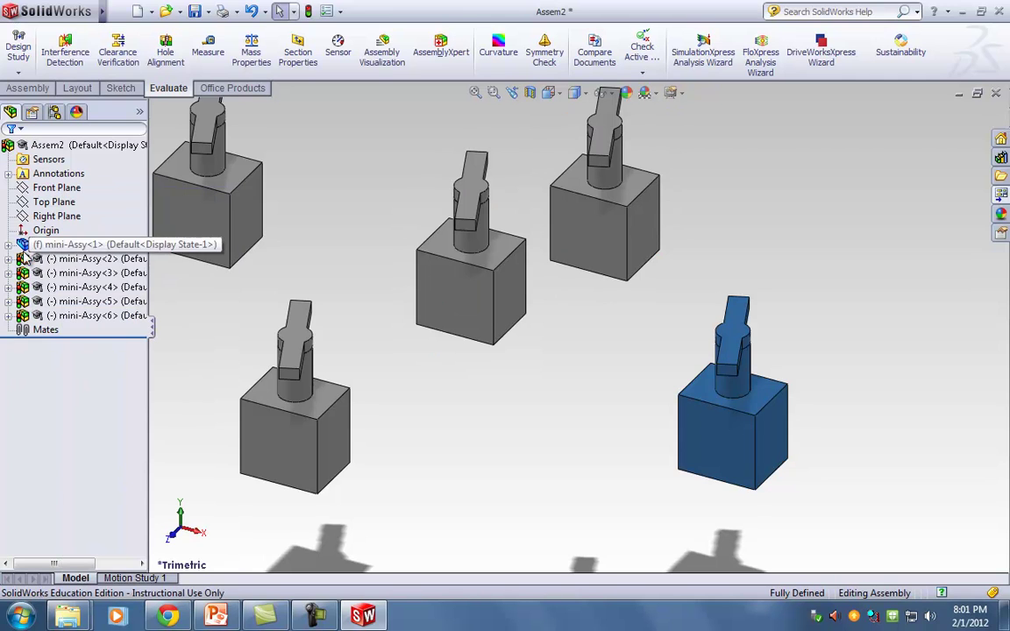
{"action": "left_click", "coordinate": [51, 418]}
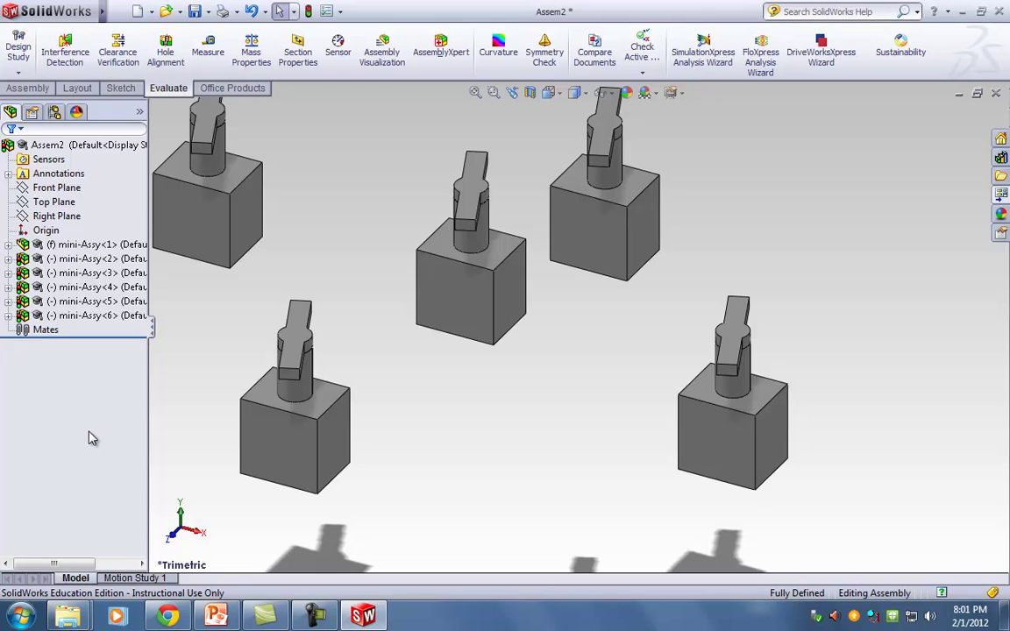
Set the fixed mini-Assy<1> to solve as Flexible in its component properties and rotate its blade on the rod
{"action": "right_click", "coordinate": [93, 246]}
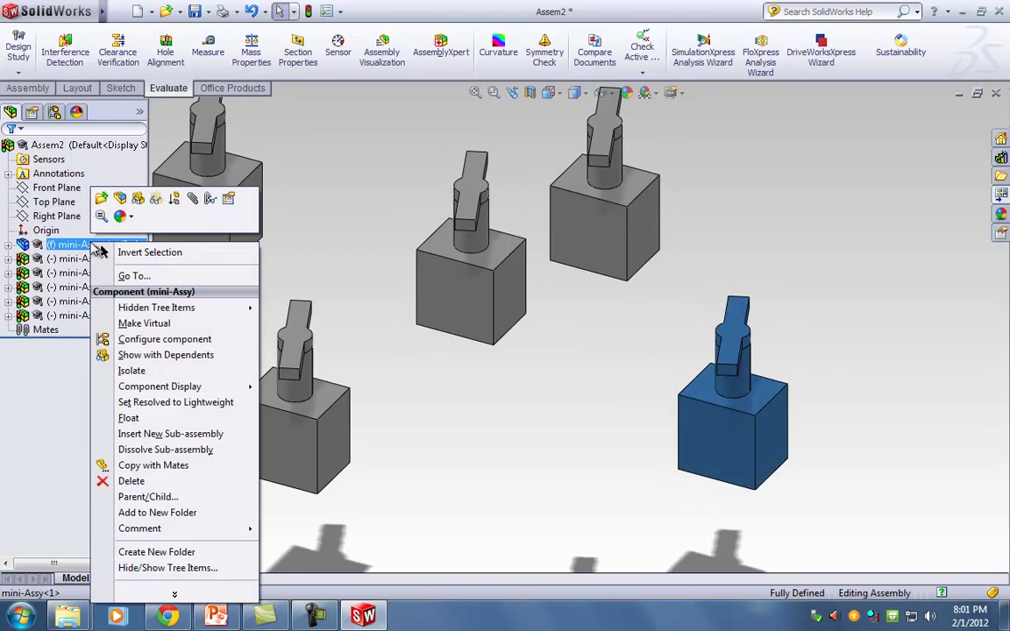
{"action": "left_click", "coordinate": [229, 201]}
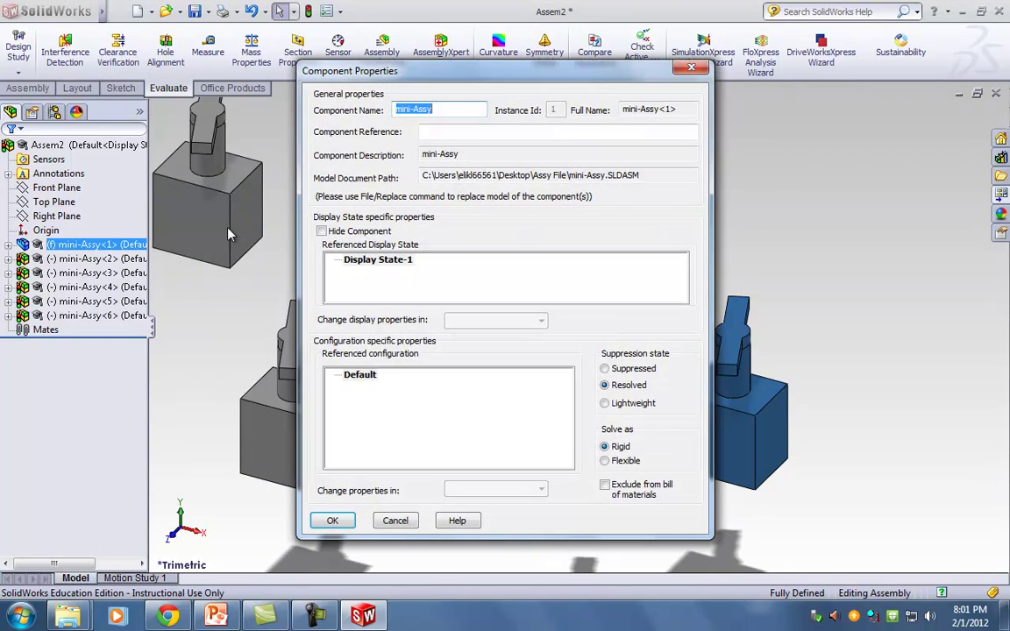
{"action": "left_click", "coordinate": [605, 462]}
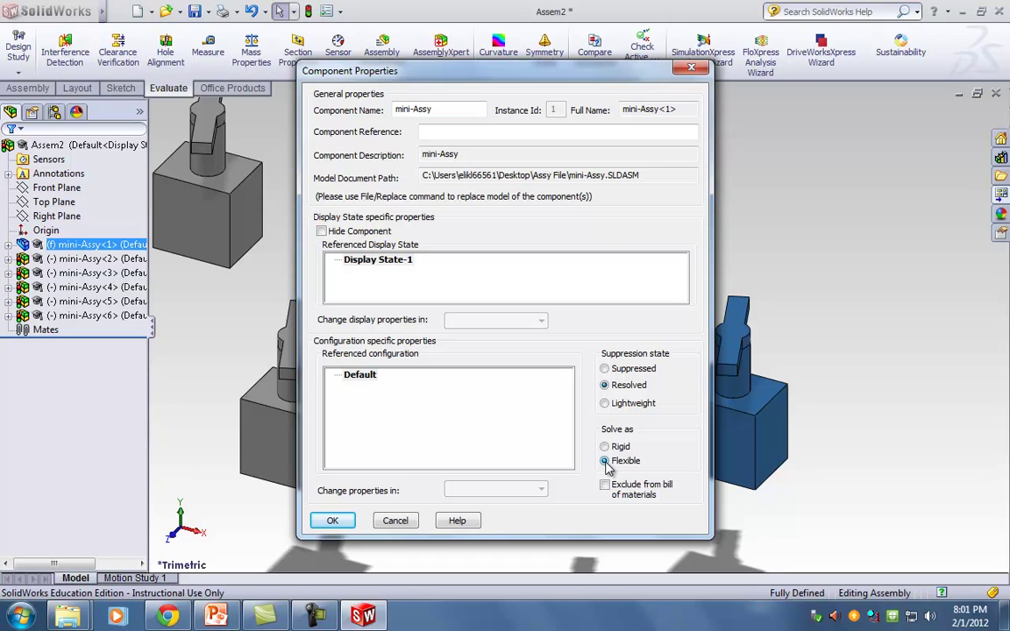
{"action": "left_click", "coordinate": [332, 522]}
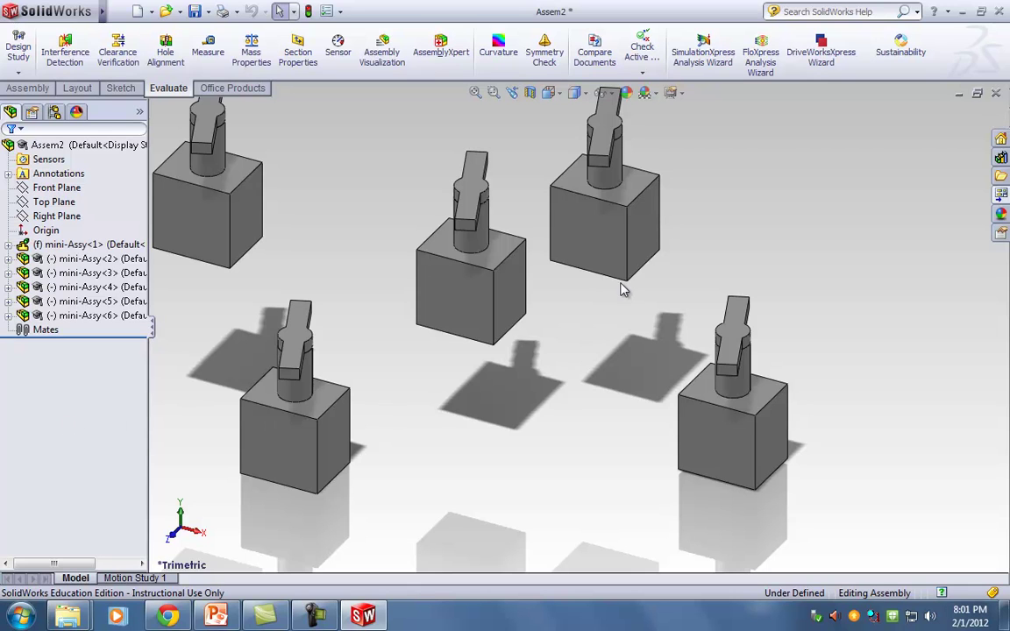
{"action": "left_click", "coordinate": [772, 365]}
{"action": "left_click_drag", "start_coordinate": [773, 365], "coordinate": [809, 368]}
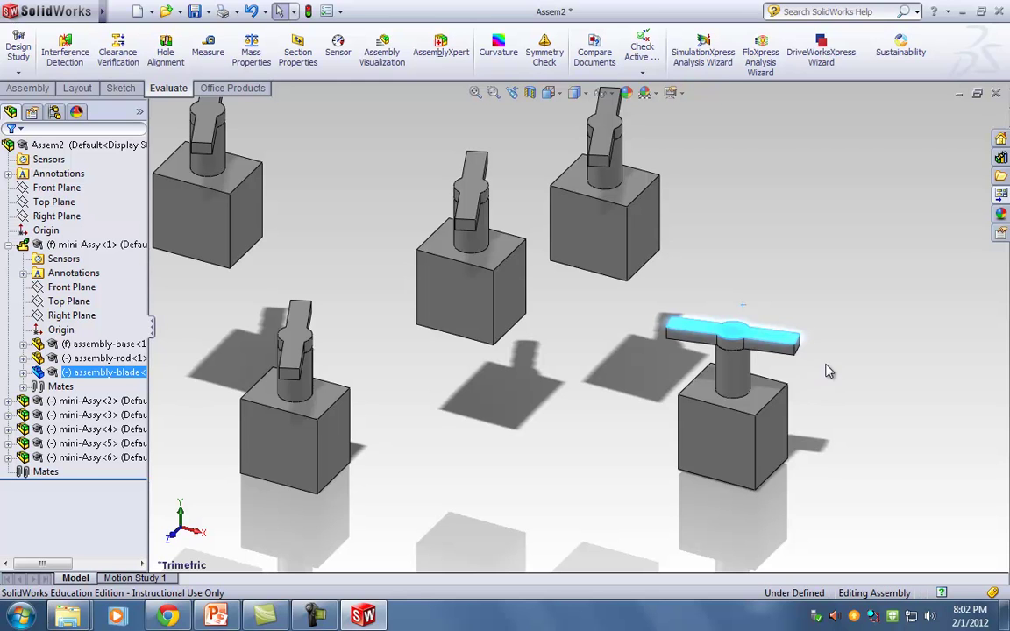
Close the assembly of copies without saving and open mini-Assy from the Assy File folder, listing all file types
{"action": "left_click", "coordinate": [996, 93]}
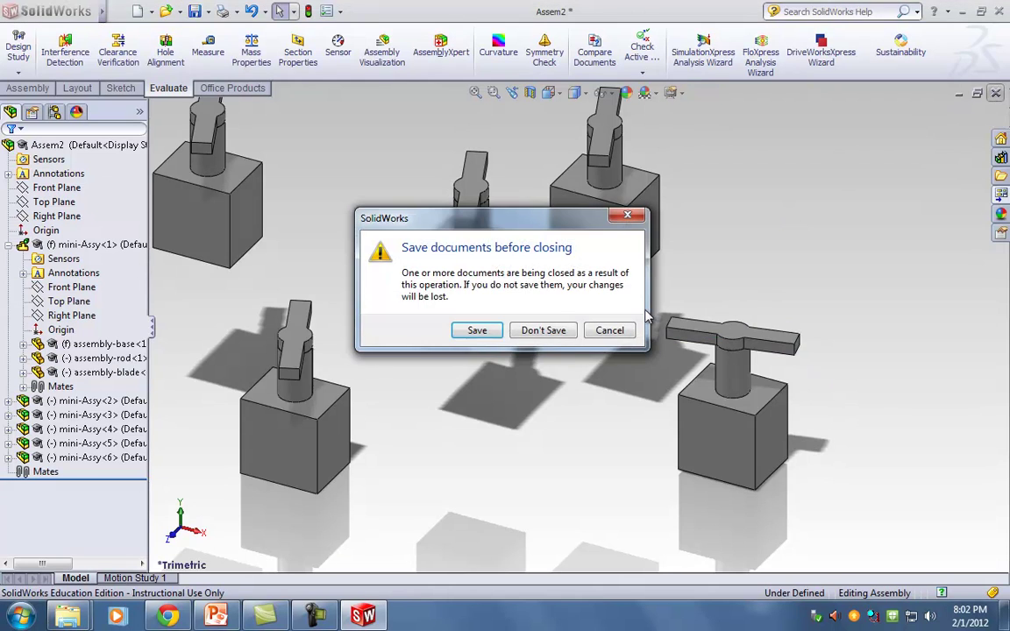
{"action": "left_click", "coordinate": [544, 330]}
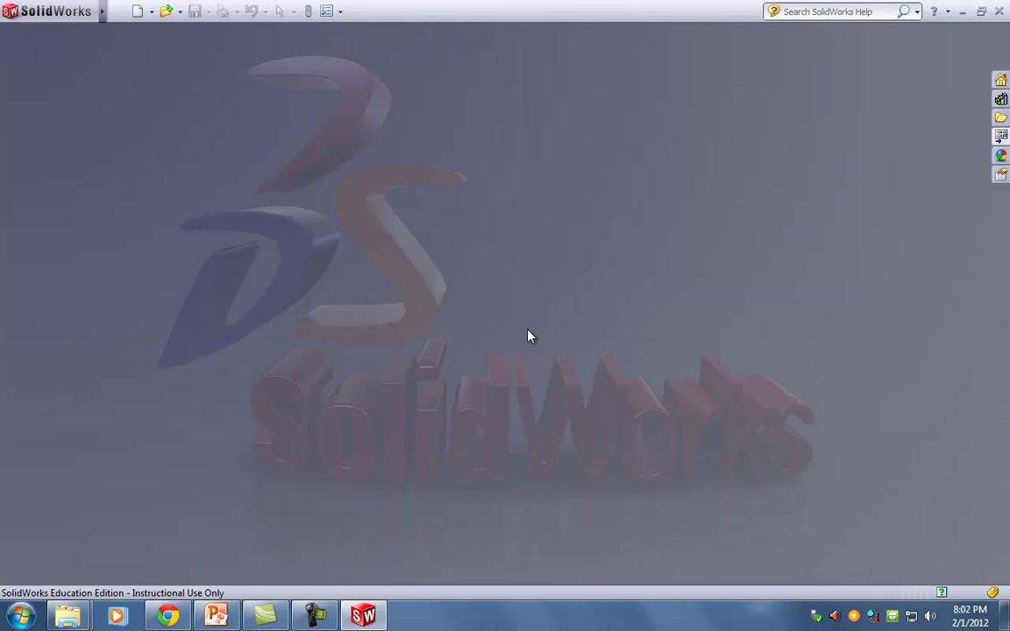
{"action": "left_click", "coordinate": [117, 12]}
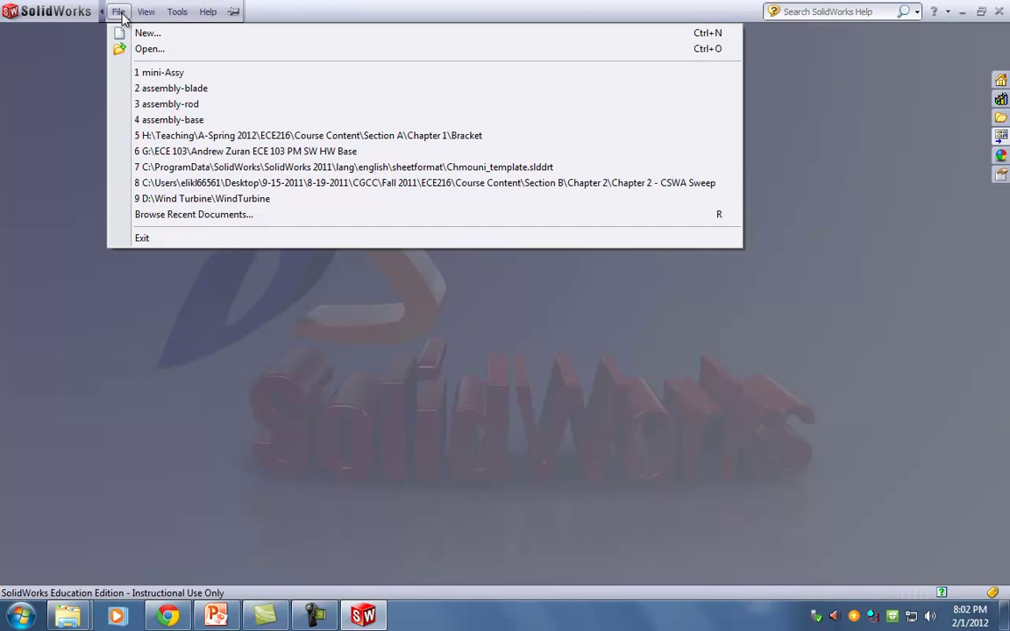
{"action": "left_click", "coordinate": [145, 51]}
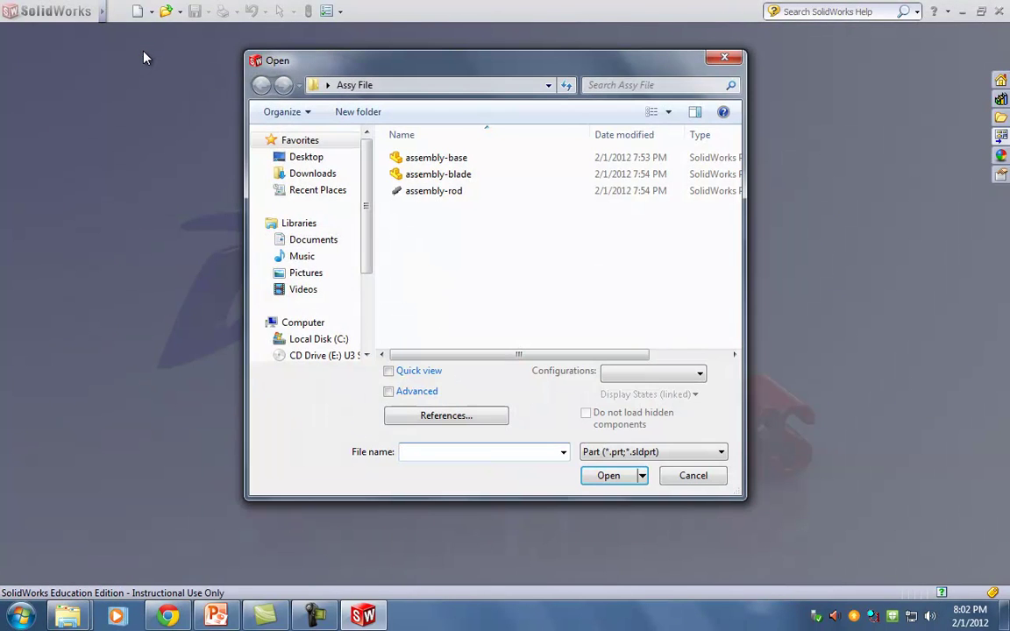
{"action": "left_click", "coordinate": [629, 452]}
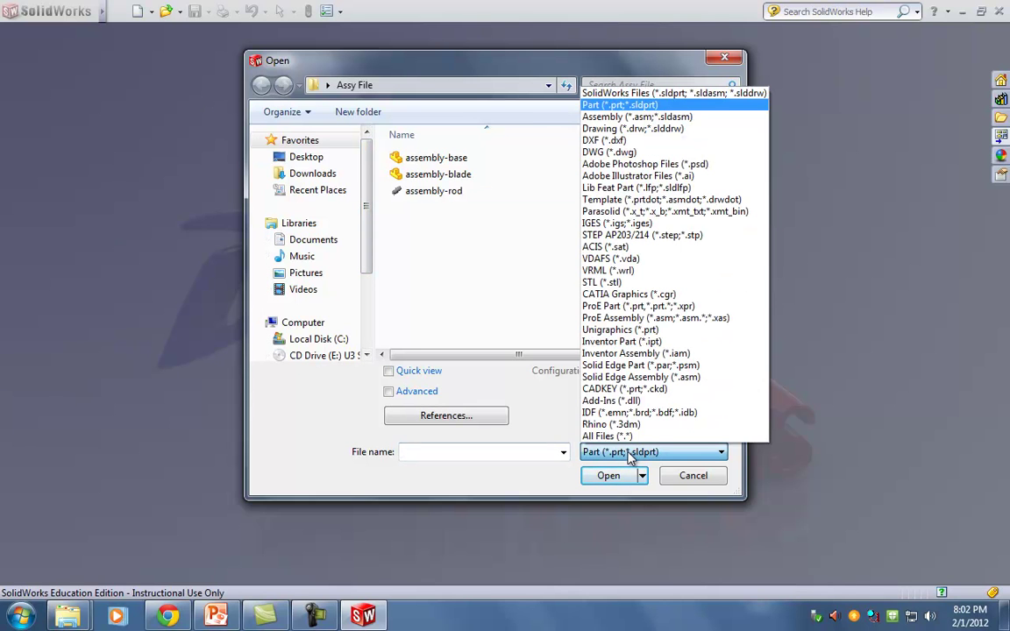
{"action": "left_click", "coordinate": [620, 436]}
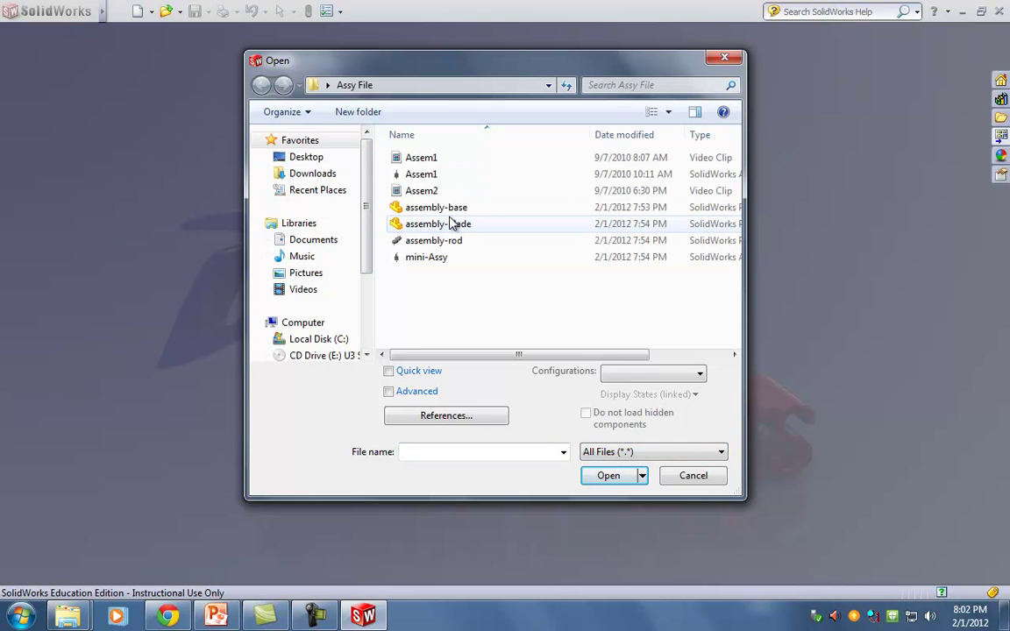
{"action": "left_click", "coordinate": [442, 258]}
{"action": "left_click", "coordinate": [605, 503]}
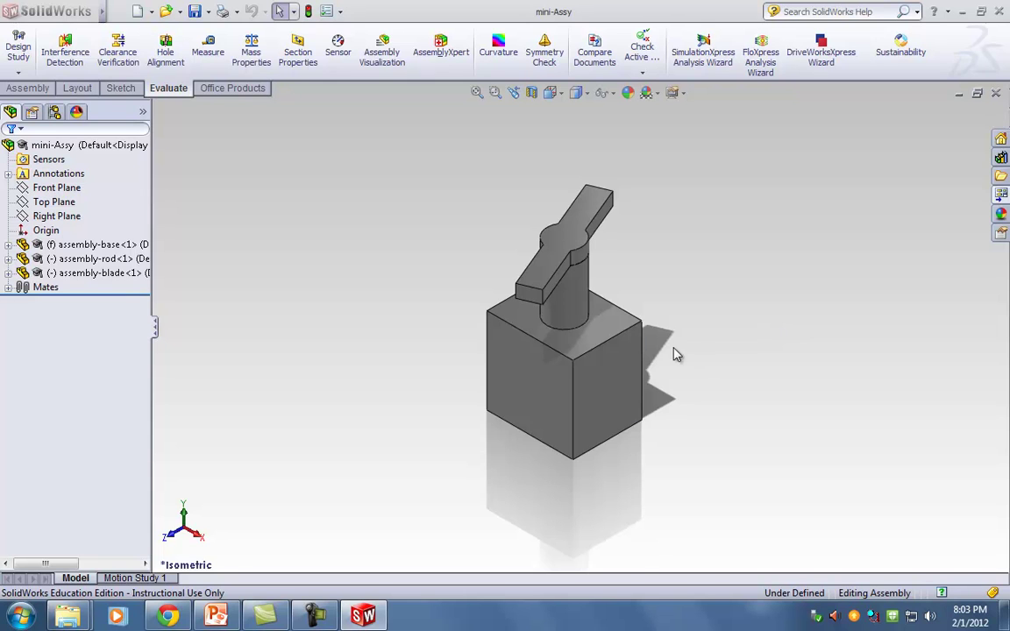
{"action": "scroll", "coordinate": [613, 351], "scroll_direction": "down", "scroll_amount": 1}
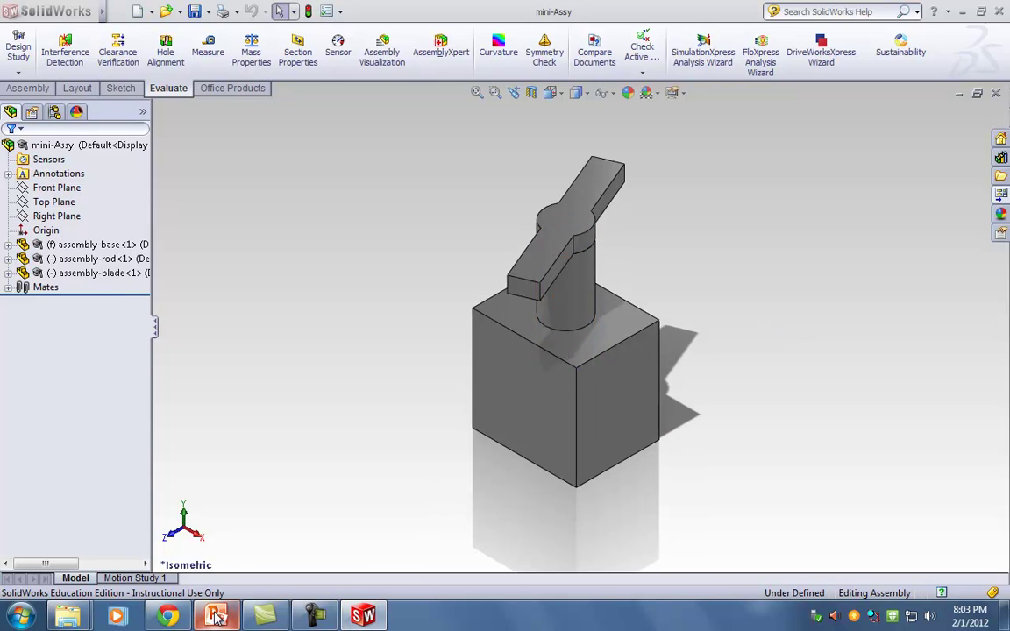
Switch to Chrome, replay the V6 Engine video from about 0:55 and pause it at 1:00
{"action": "left_click", "coordinate": [167, 617]}
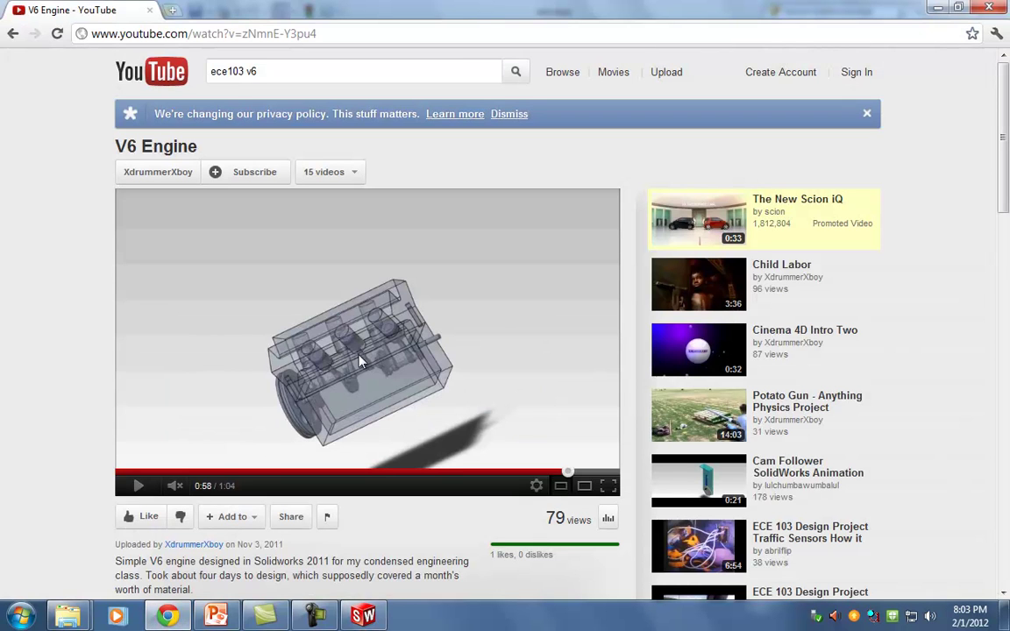
{"action": "left_click", "coordinate": [543, 473]}
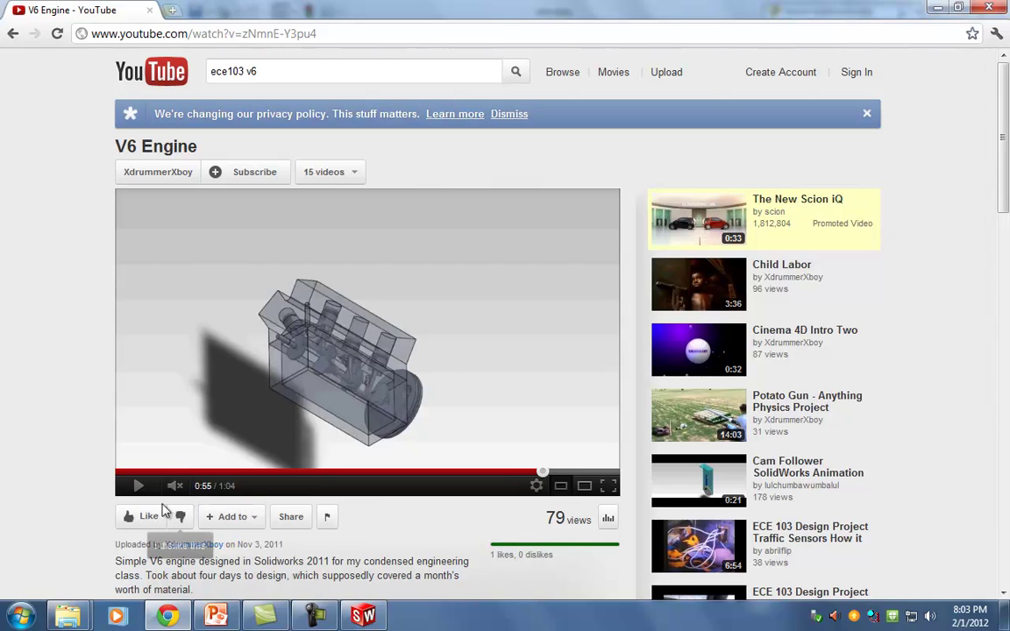
{"action": "left_click", "coordinate": [137, 486]}
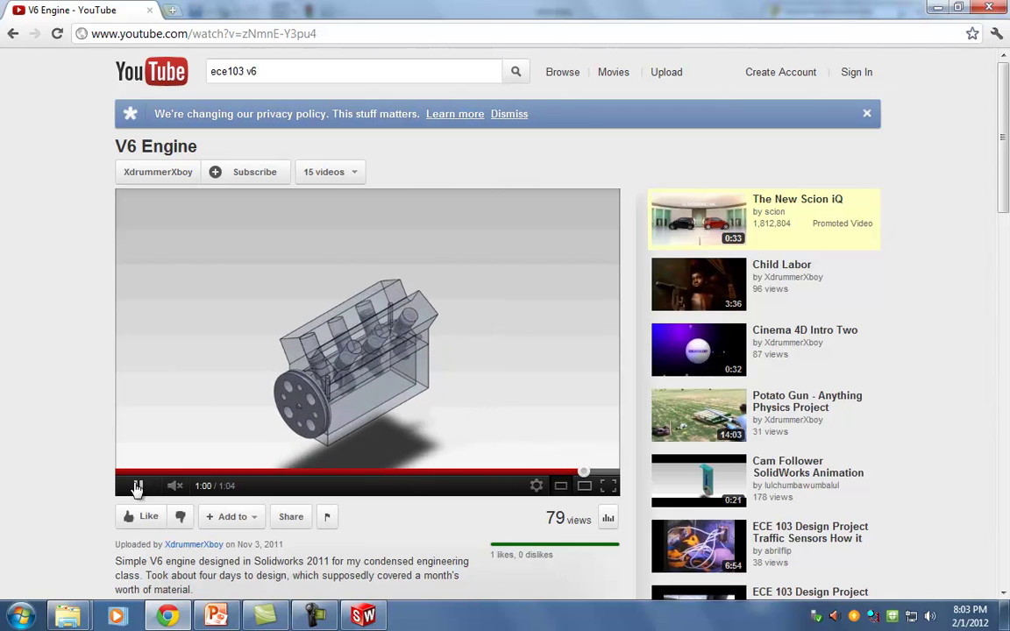
{"action": "left_click", "coordinate": [136, 485]}
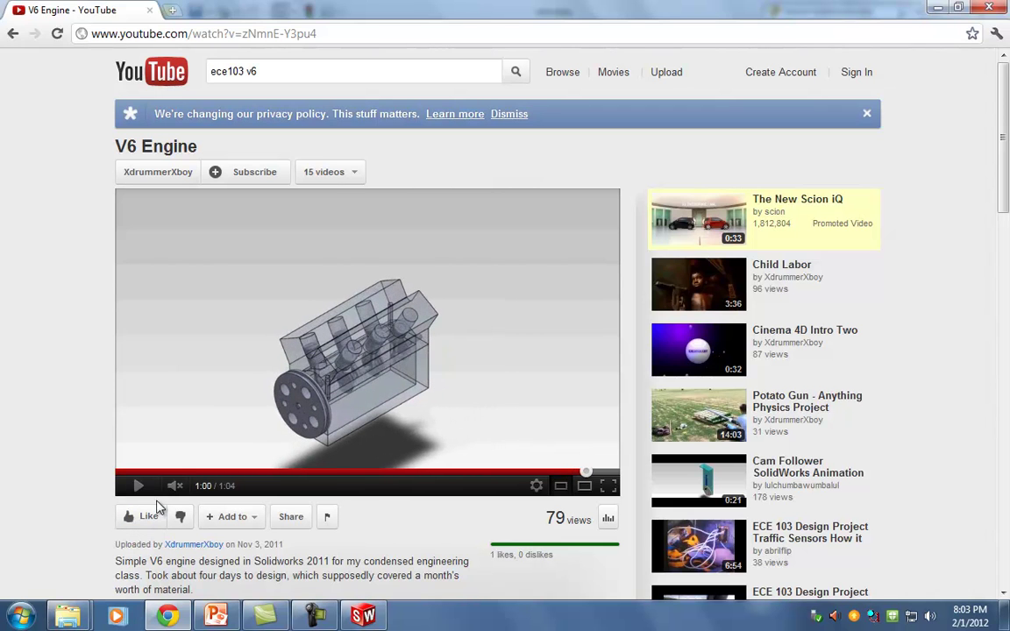
Return to SolidWorks, make the assembly-base component transparent, and dismiss the blade's available commands without changes
{"action": "left_click", "coordinate": [937, 7]}
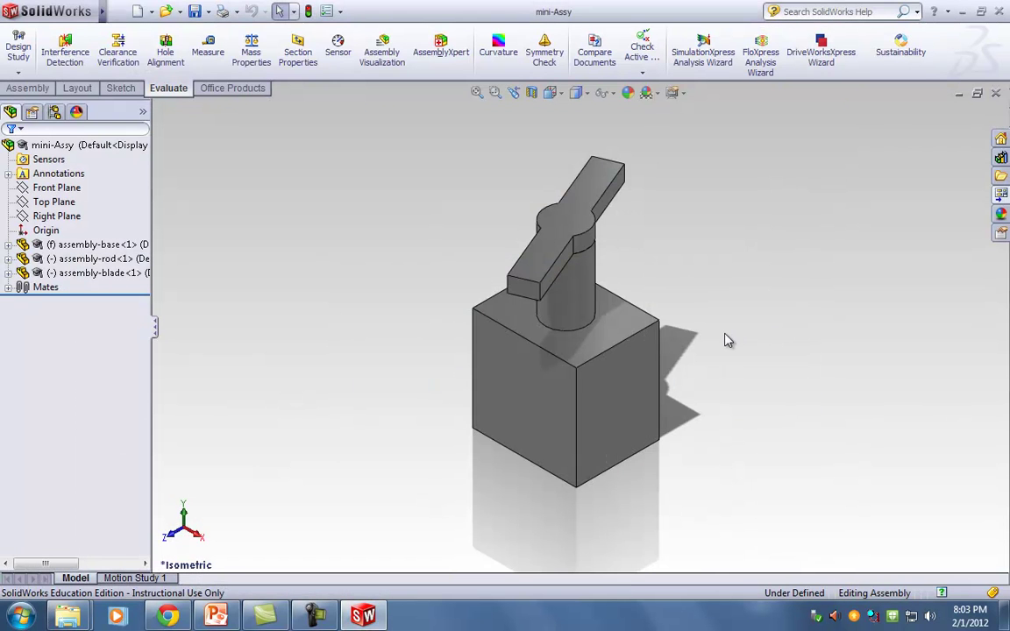
{"action": "right_click", "coordinate": [641, 372]}
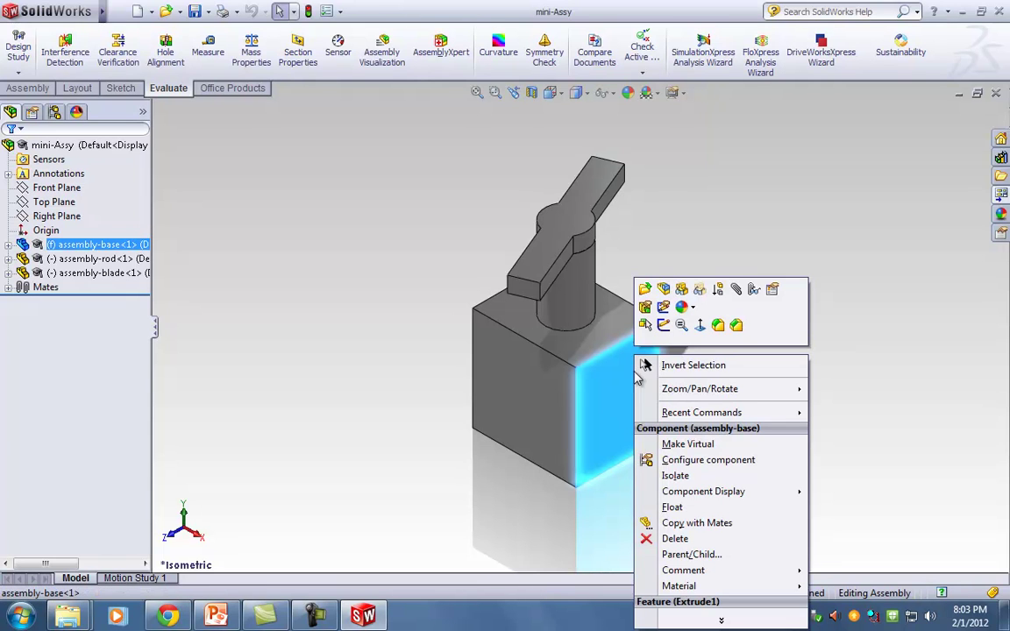
{"action": "left_click", "coordinate": [699, 292]}
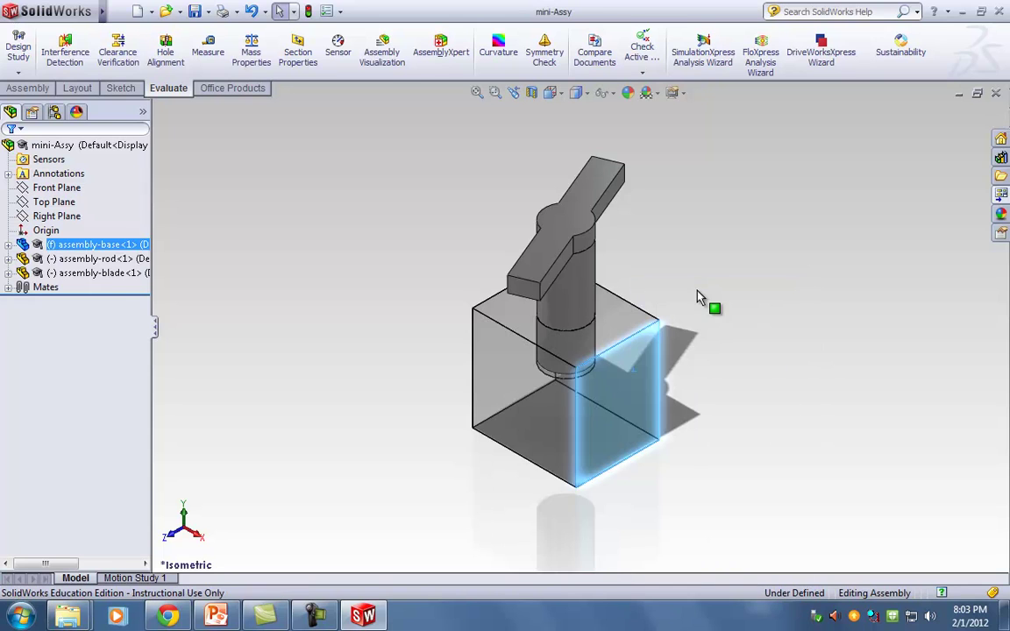
{"action": "left_click", "coordinate": [801, 354]}
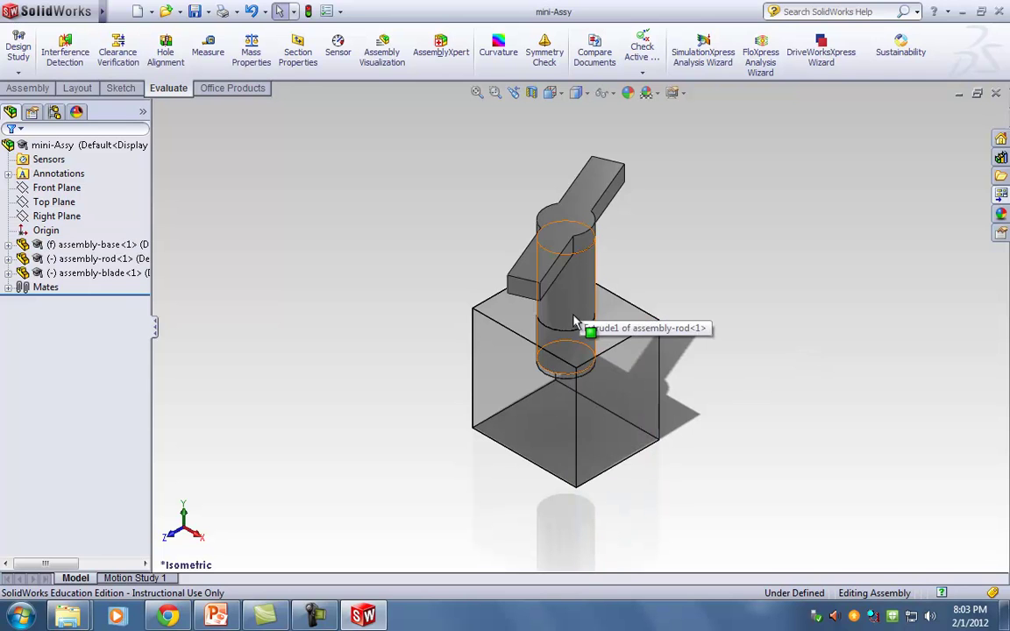
{"action": "right_click", "coordinate": [565, 238]}
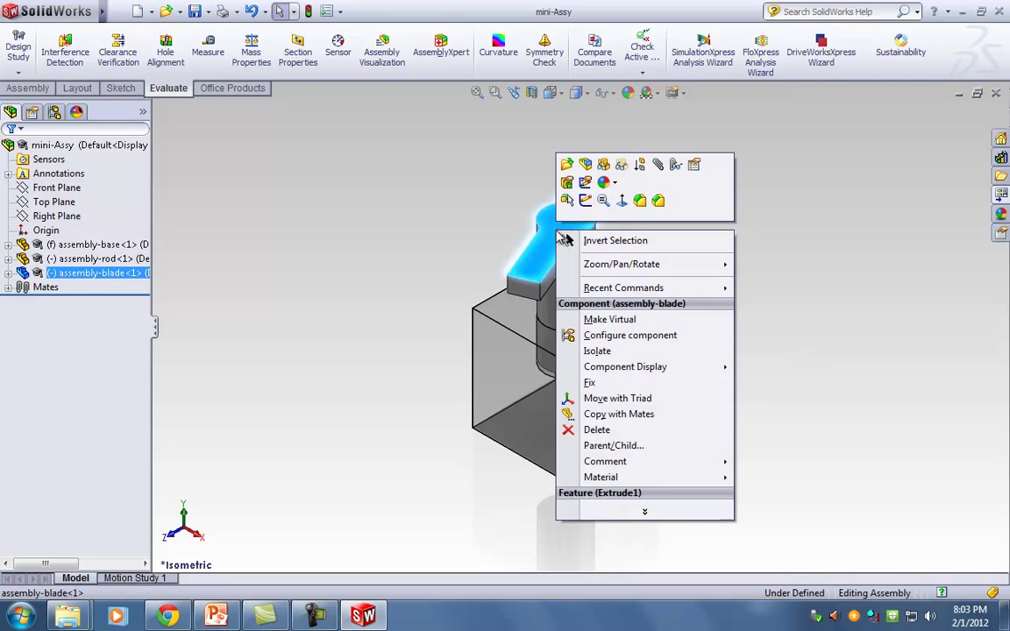
{"action": "left_click", "coordinate": [800, 251]}
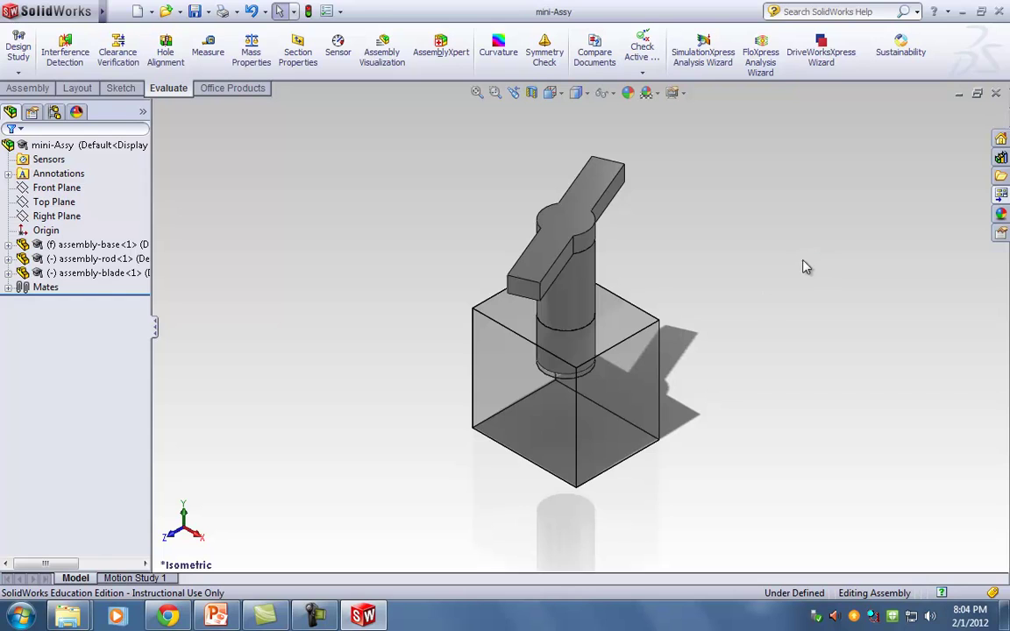
Start an exploded view of mini-Assy
{"action": "scroll", "coordinate": [719, 297], "scroll_direction": "up", "scroll_amount": 1}
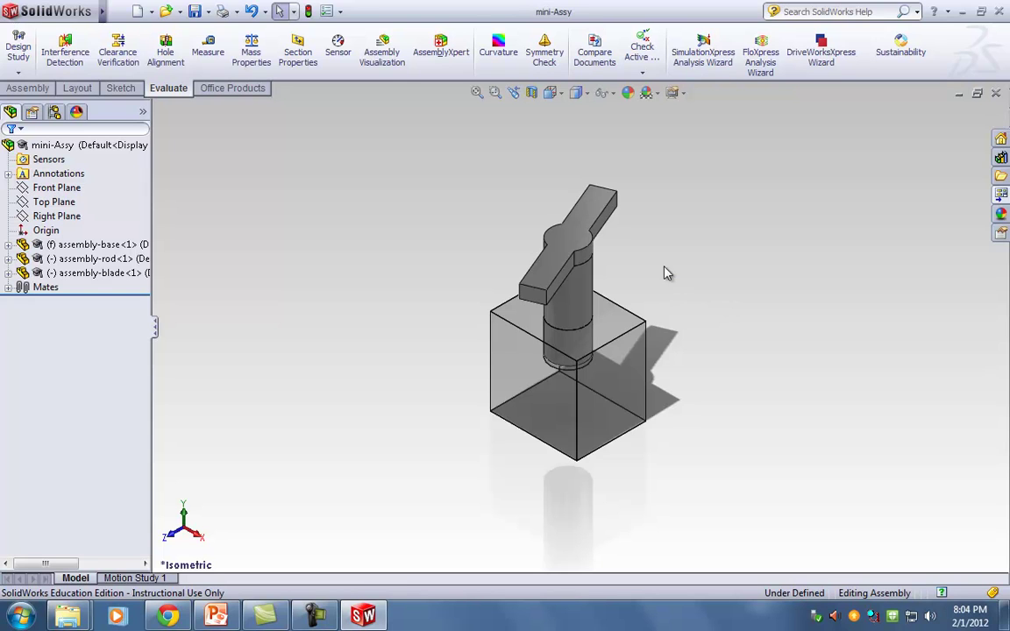
{"action": "left_click", "coordinate": [28, 89]}
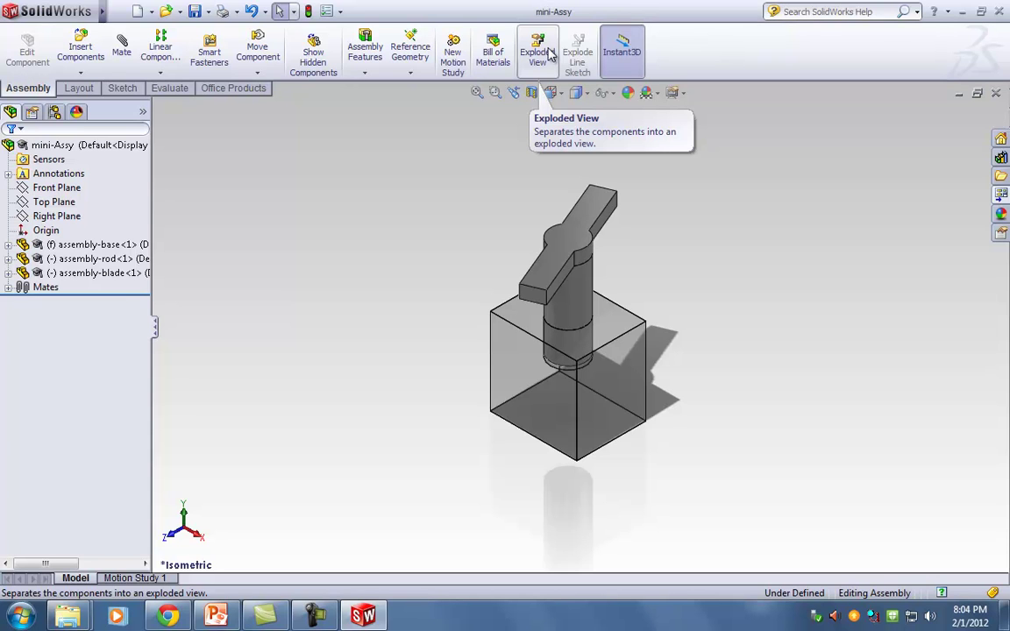
{"action": "left_click", "coordinate": [538, 55]}
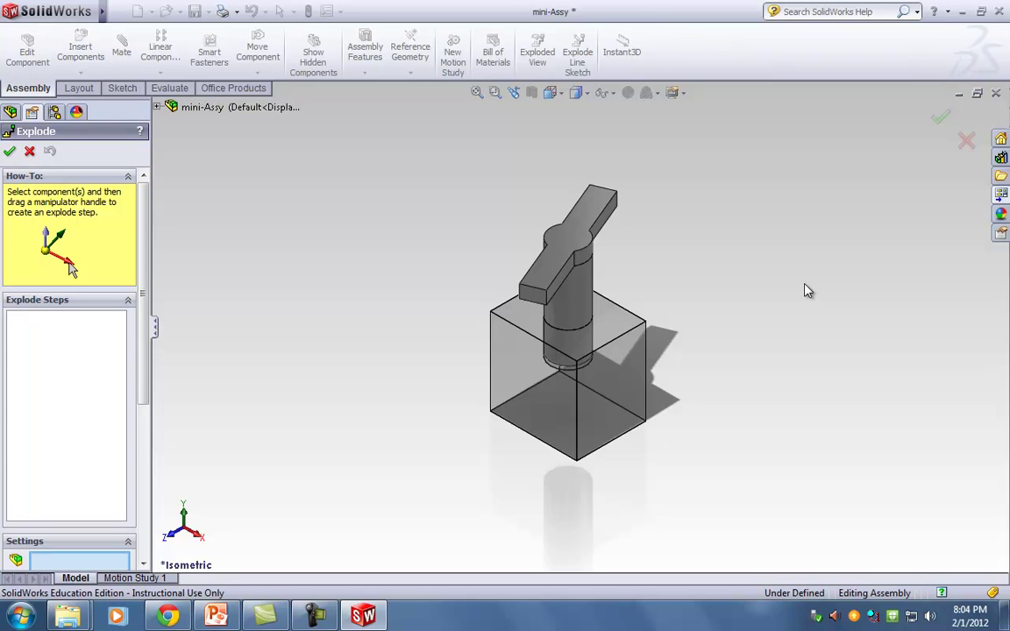
Switch to Chrome, play the exploding parts of the V6 Engine video from 0:20, pause it, and return to SolidWorks
{"action": "left_click", "coordinate": [167, 617]}
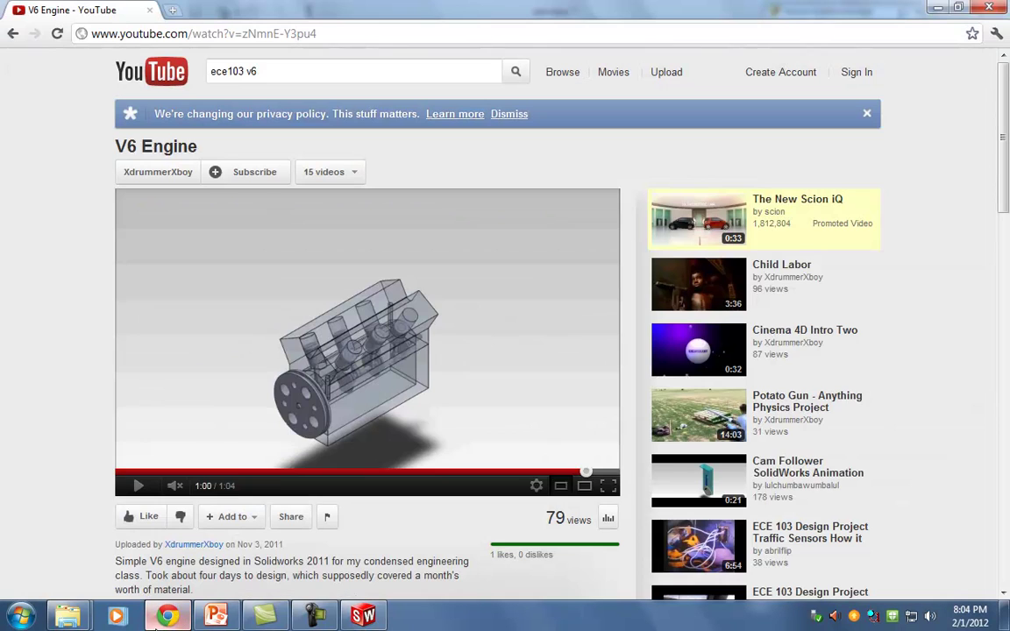
{"action": "left_click", "coordinate": [279, 474]}
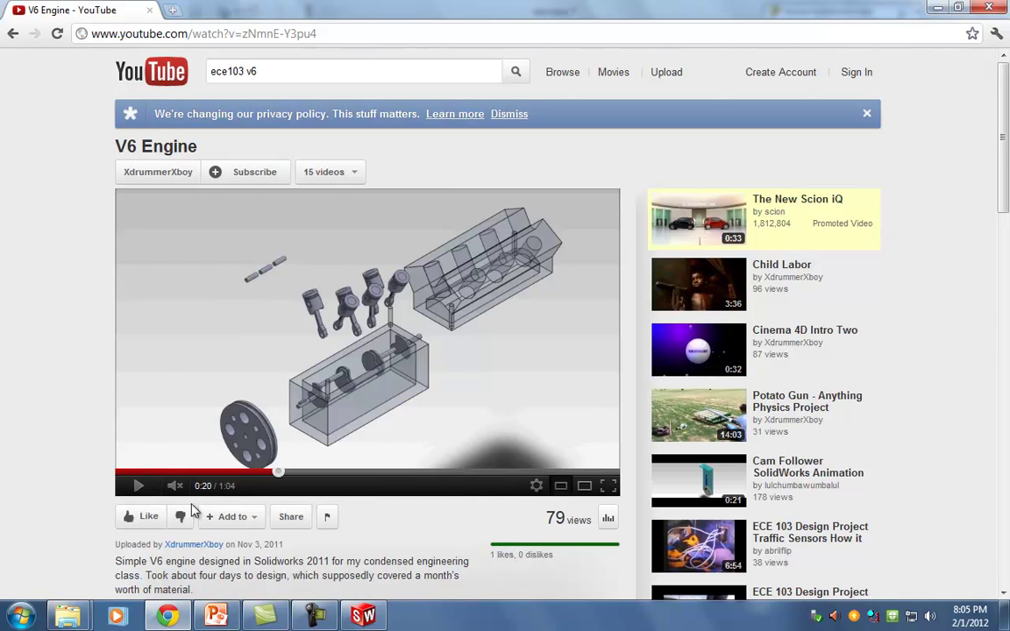
{"action": "left_click", "coordinate": [137, 485]}
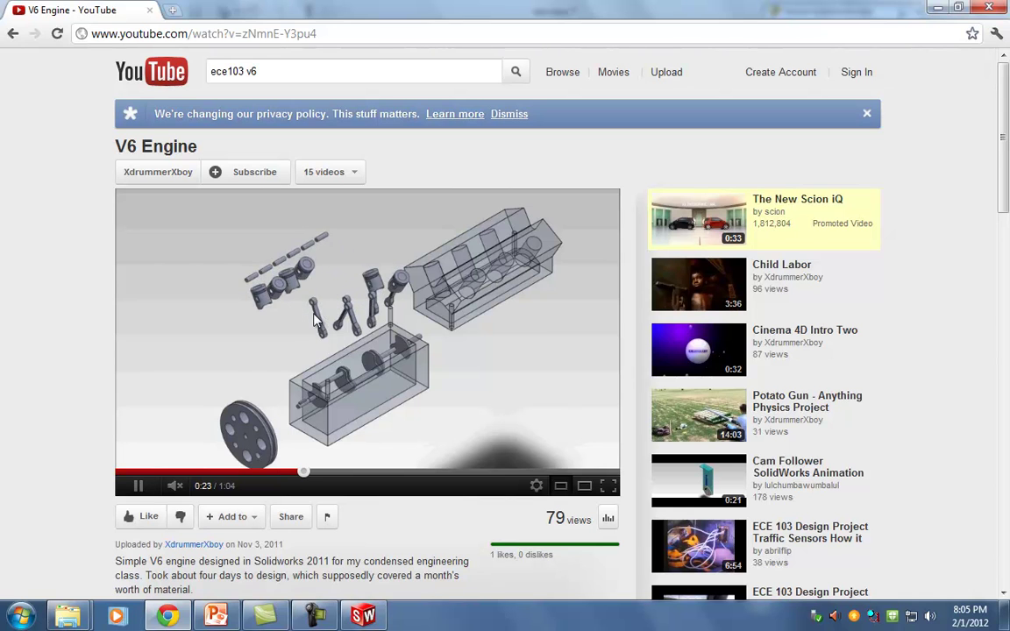
{"action": "left_click", "coordinate": [138, 486]}
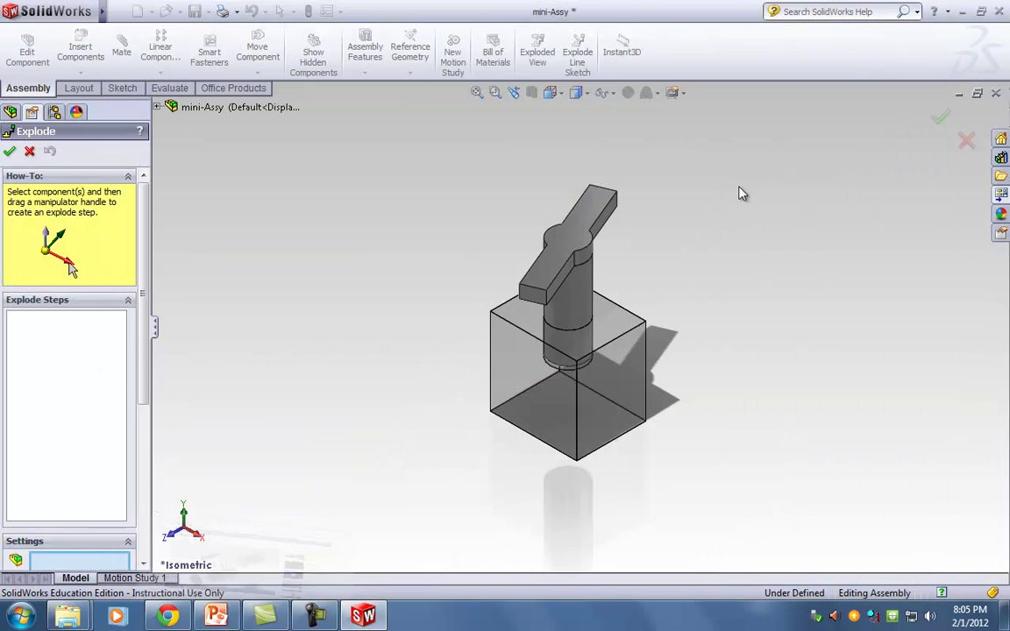
Explode the blade upward off the rod and the base about 3.64 in downward, and accept the exploded view
{"action": "left_click", "coordinate": [593, 216]}
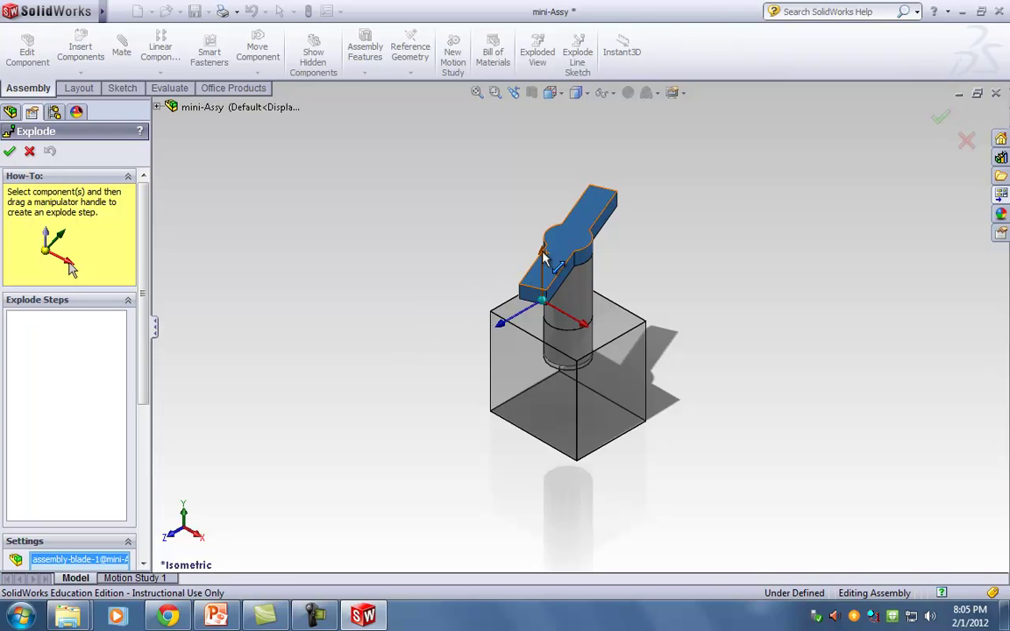
{"action": "left_click_drag", "start_coordinate": [542, 254], "coordinate": [543, 195]}
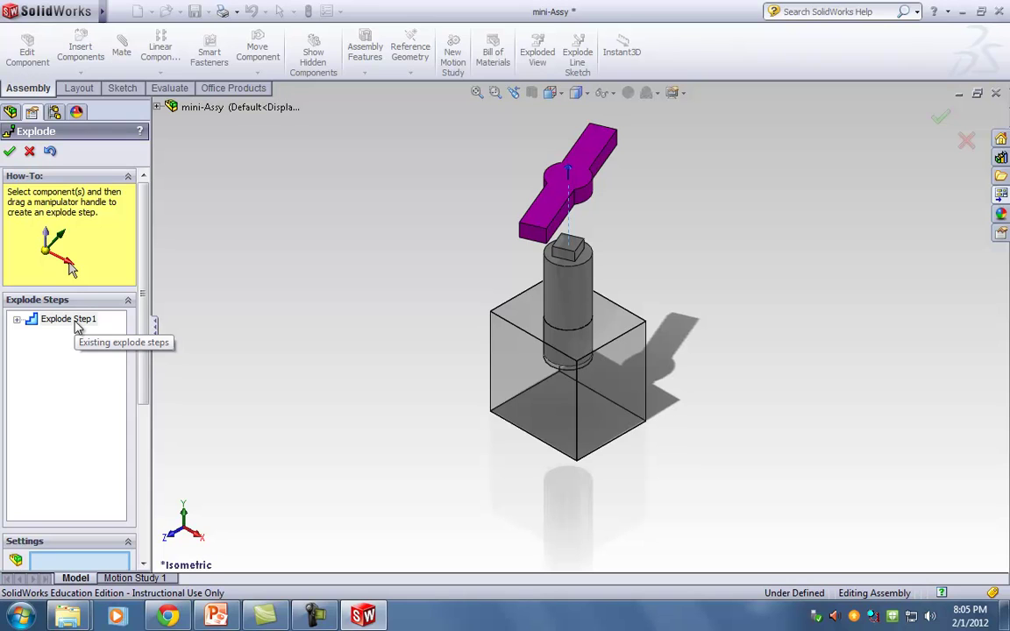
{"action": "left_click", "coordinate": [626, 392]}
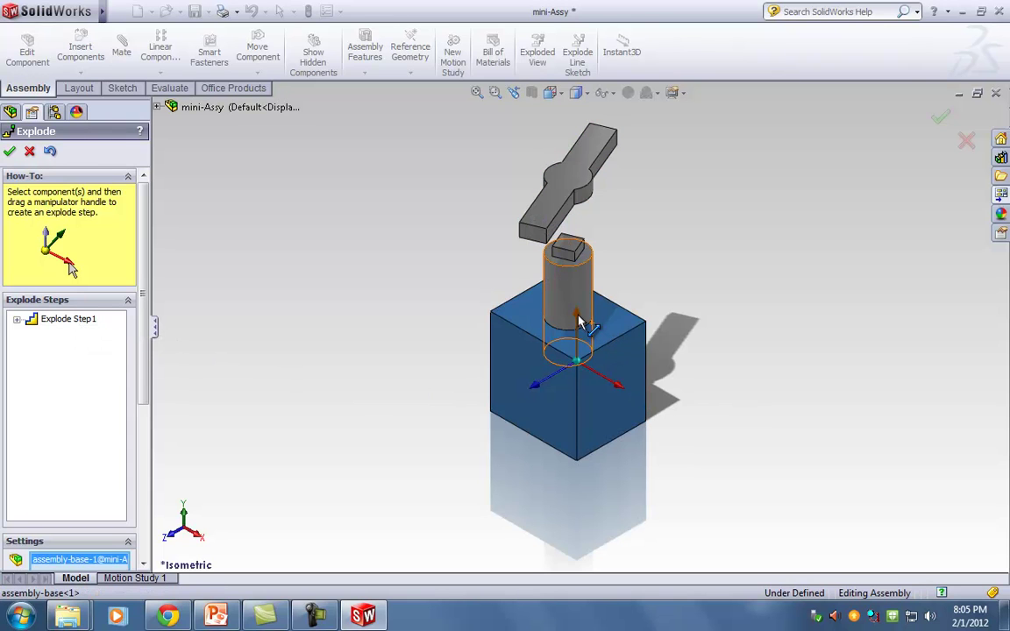
{"action": "left_click_drag", "start_coordinate": [579, 323], "coordinate": [579, 397]}
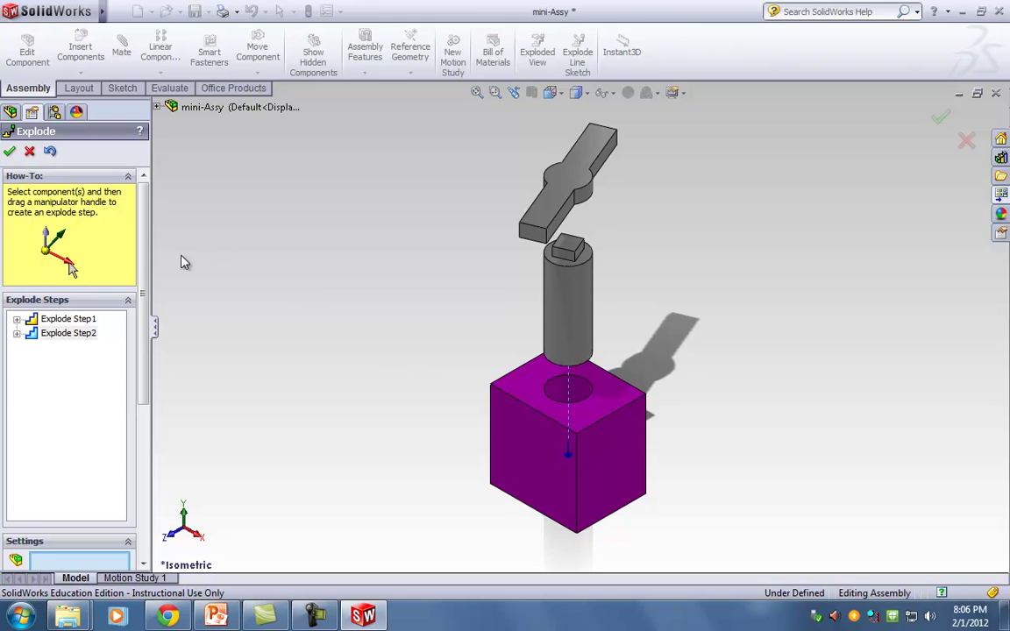
{"action": "left_click_drag", "start_coordinate": [142, 248], "coordinate": [151, 395]}
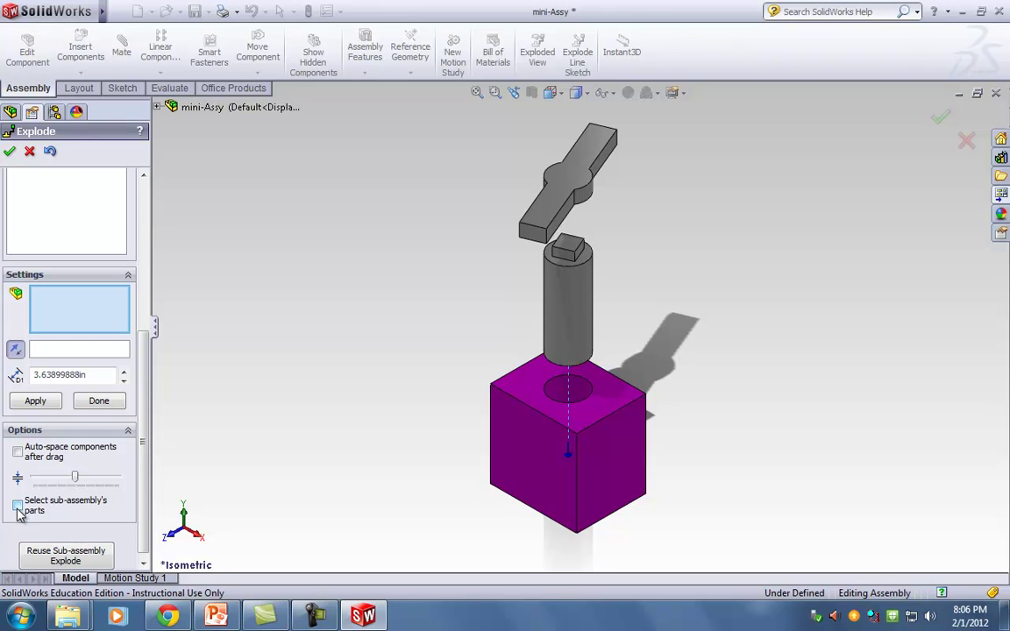
{"action": "left_click", "coordinate": [10, 152]}
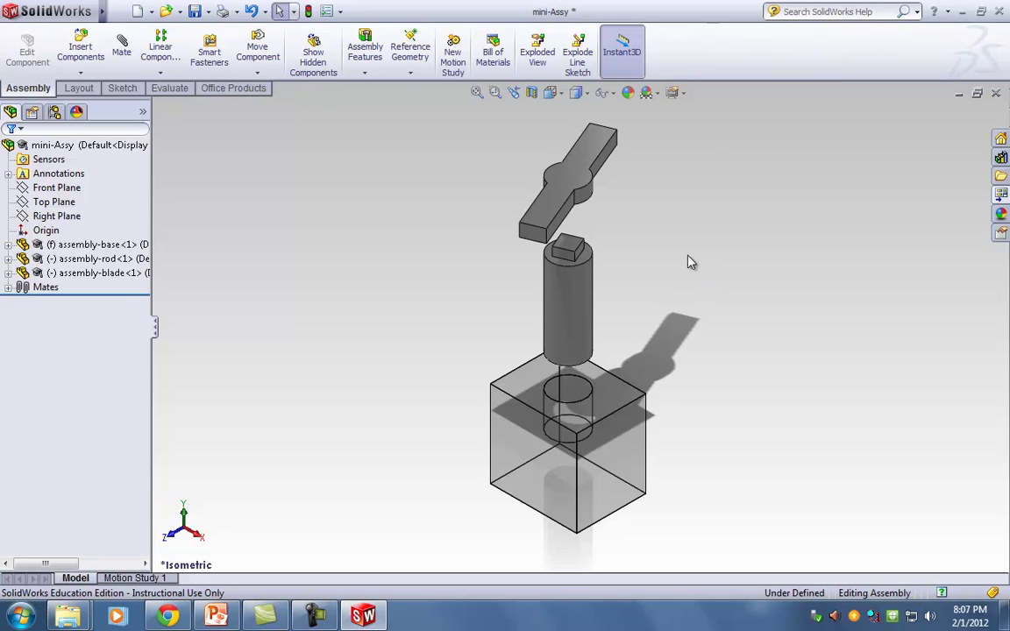
Collapse the exploded mini-Assy, explode it again with the Exploded View command, and collapse it once more
{"action": "right_click", "coordinate": [333, 214]}
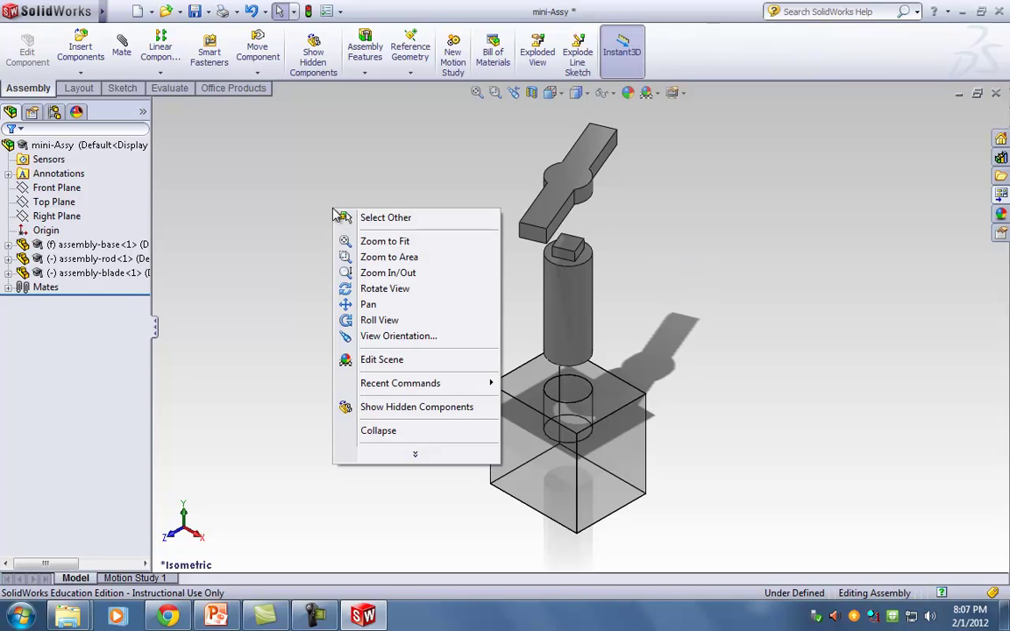
{"action": "left_click", "coordinate": [382, 431]}
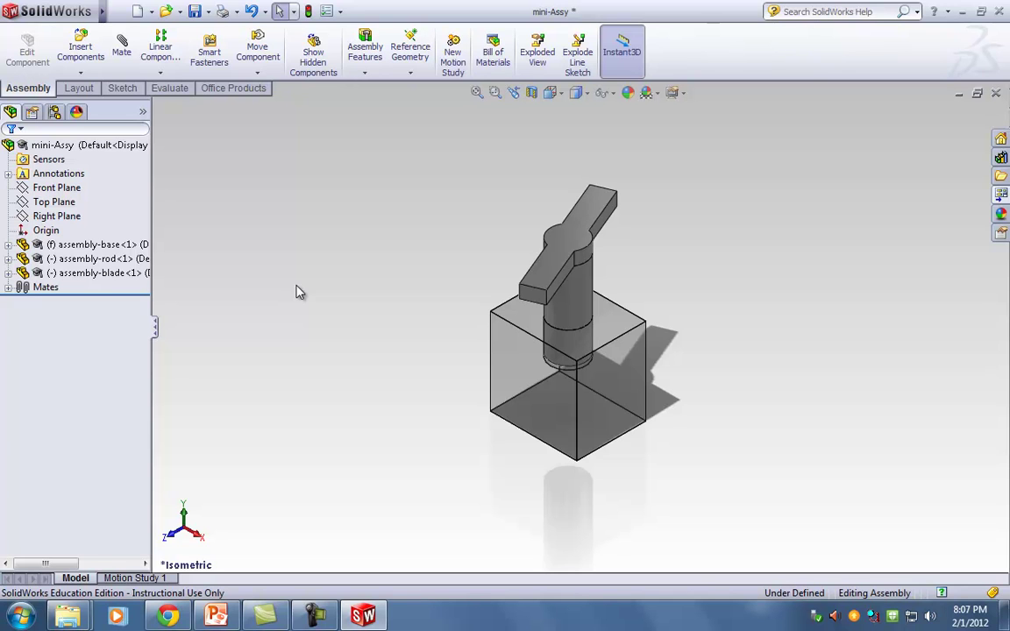
{"action": "left_click", "coordinate": [537, 59]}
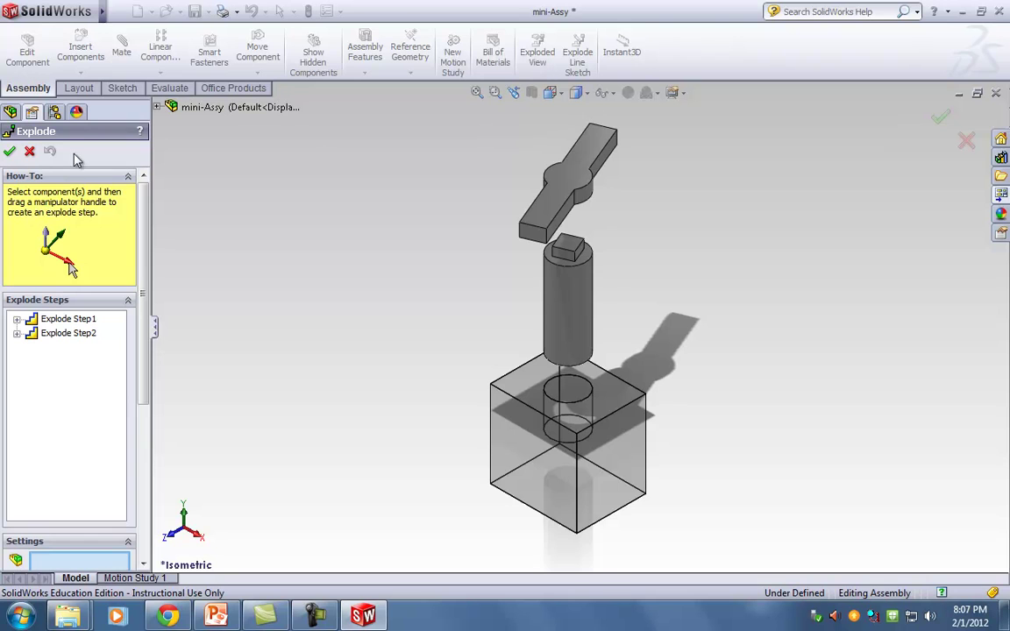
{"action": "left_click", "coordinate": [8, 153]}
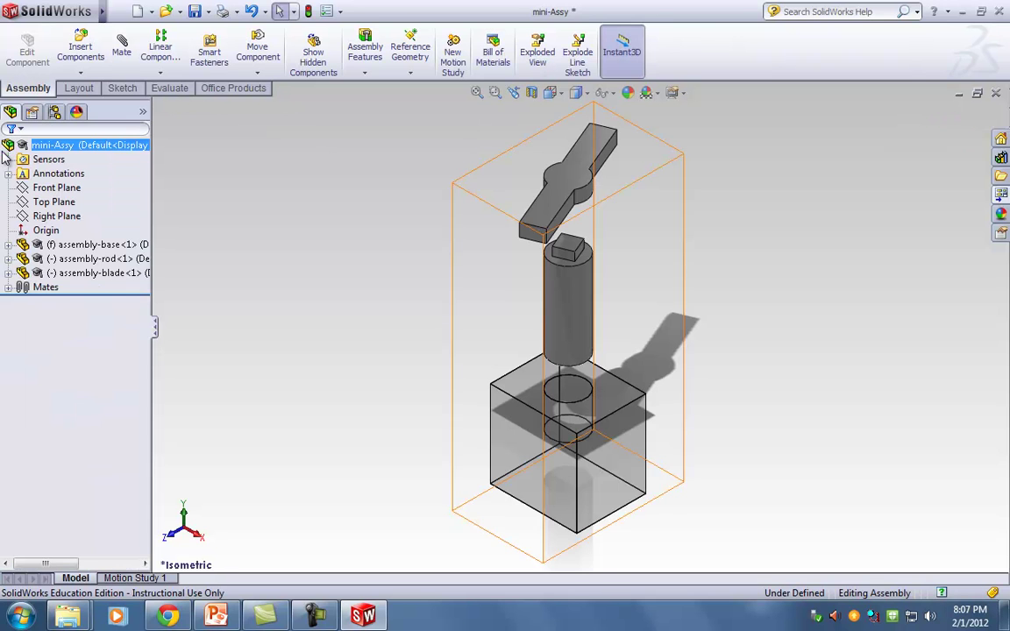
{"action": "right_click", "coordinate": [286, 238]}
{"action": "left_click", "coordinate": [333, 456]}
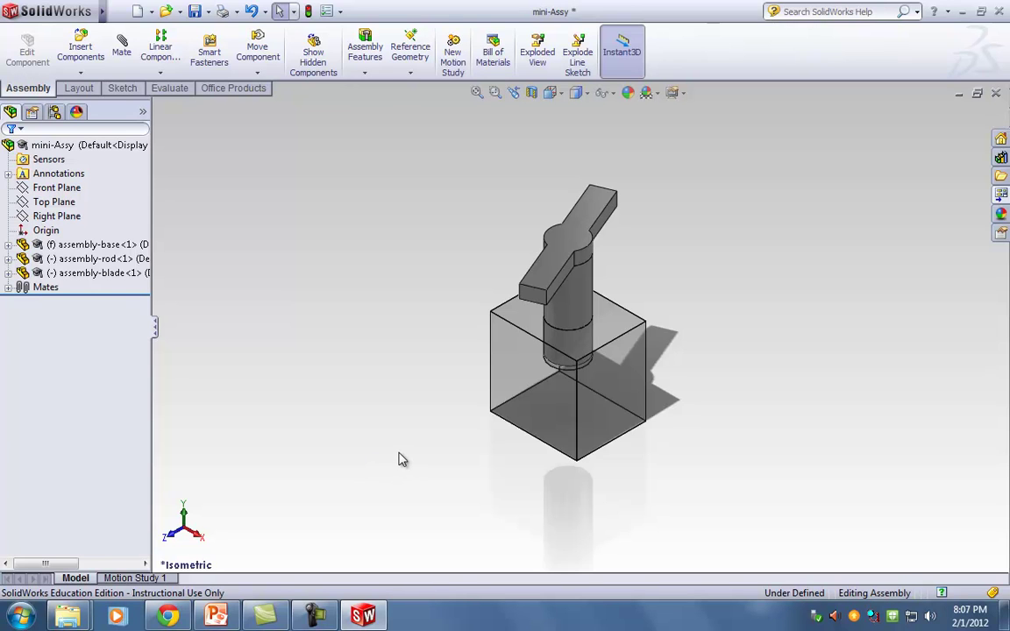
Open Motion Study 1, expand its timeline, and check the component rows without adding keys
{"action": "left_click", "coordinate": [134, 578]}
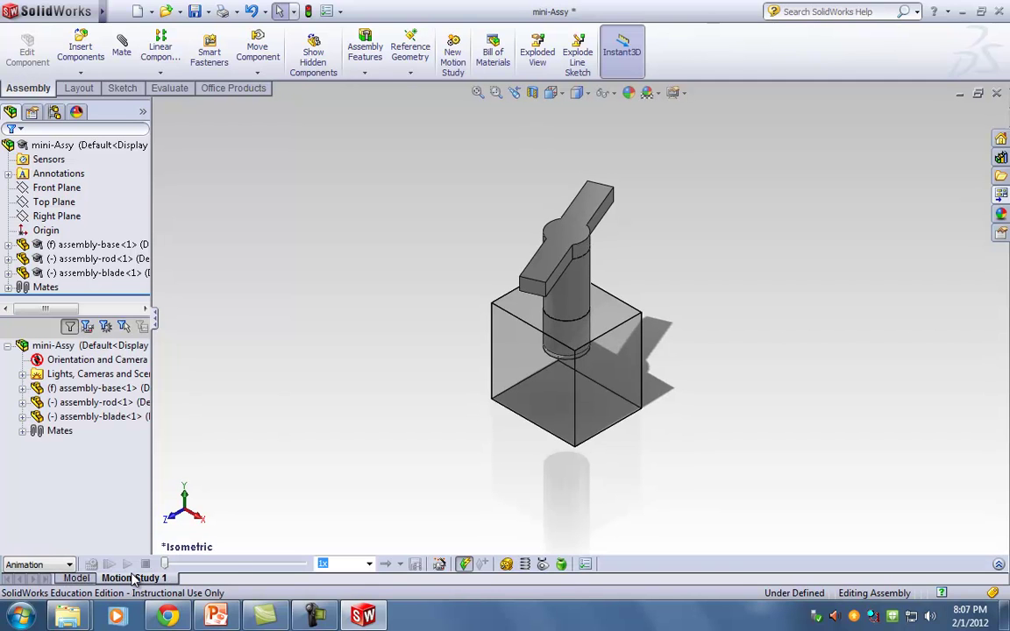
{"action": "left_click", "coordinate": [1000, 566]}
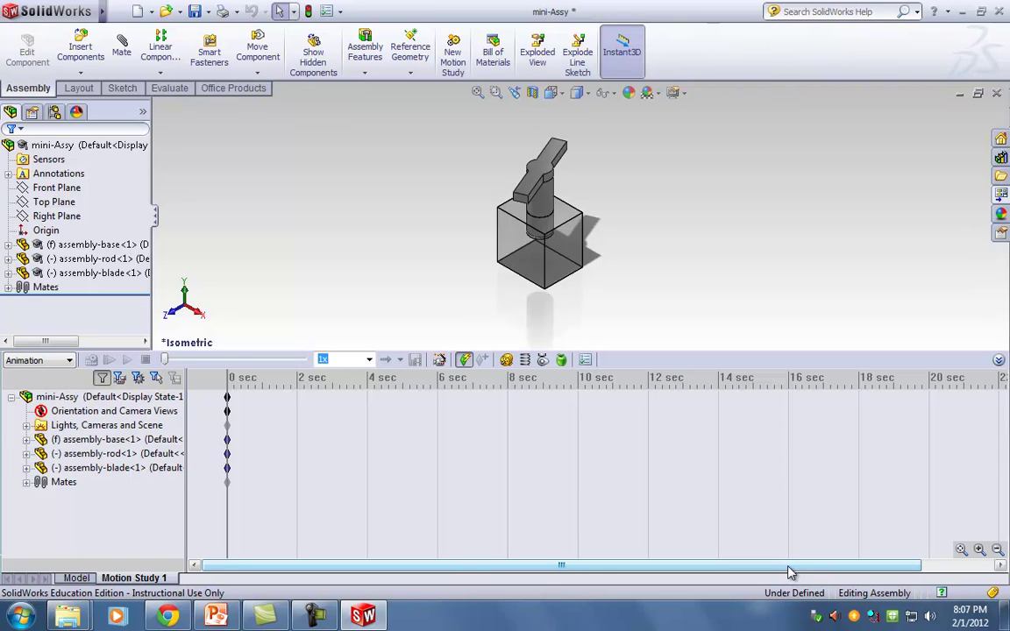
{"action": "left_click", "coordinate": [465, 397]}
{"action": "left_click", "coordinate": [428, 411]}
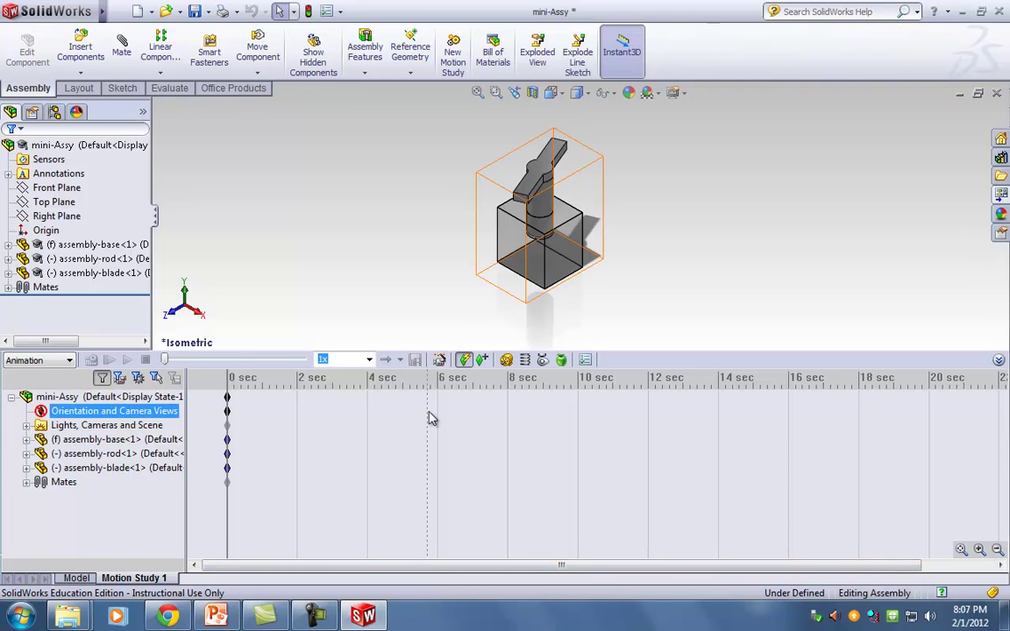
{"action": "left_click", "coordinate": [440, 427]}
{"action": "left_click", "coordinate": [443, 440]}
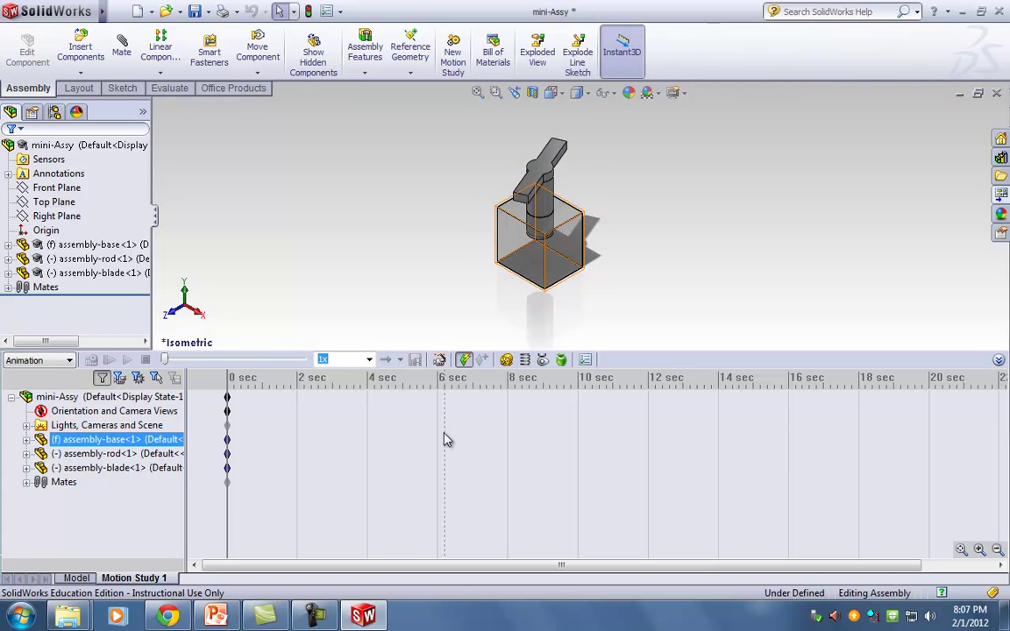
{"action": "left_click", "coordinate": [217, 510]}
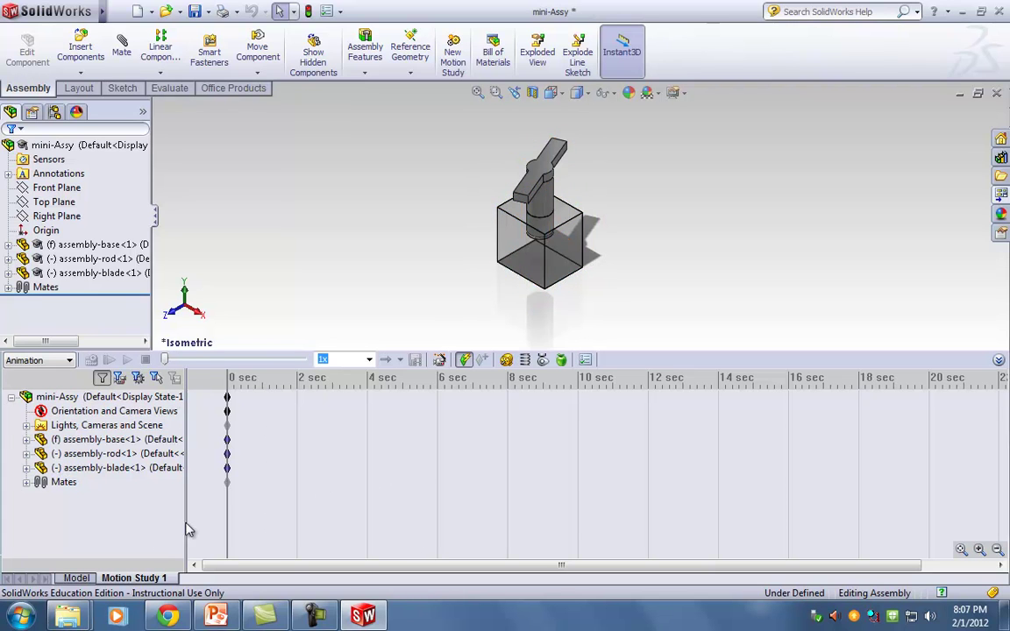
Dismiss the Motion Study 1 commands, move the time bar to about 8.5 seconds, and return it to 0
{"action": "right_click", "coordinate": [134, 579]}
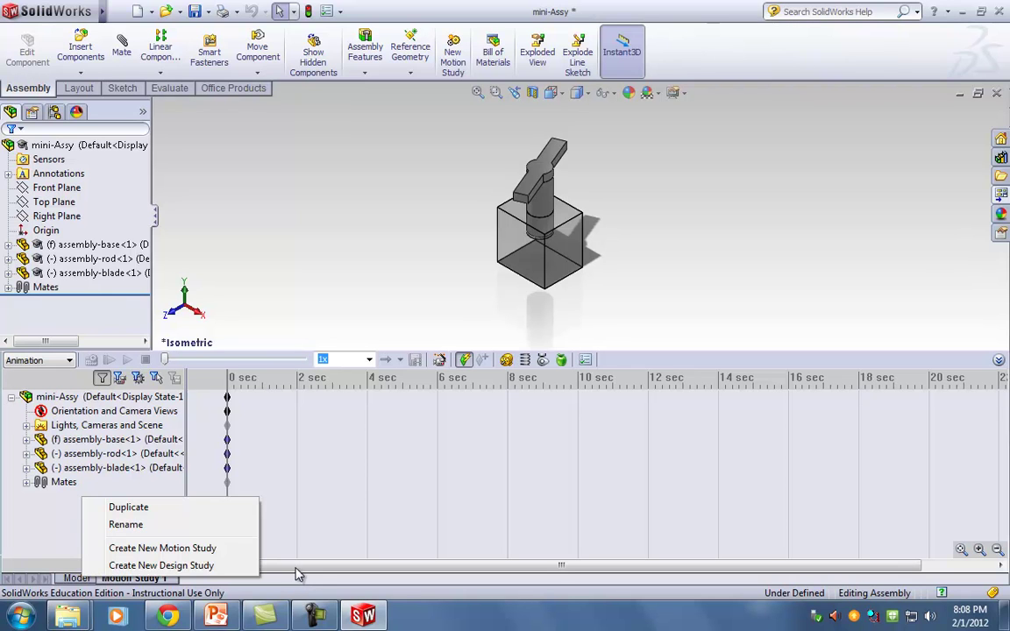
{"action": "left_click", "coordinate": [523, 503]}
{"action": "left_click", "coordinate": [529, 443]}
{"action": "left_click", "coordinate": [543, 471]}
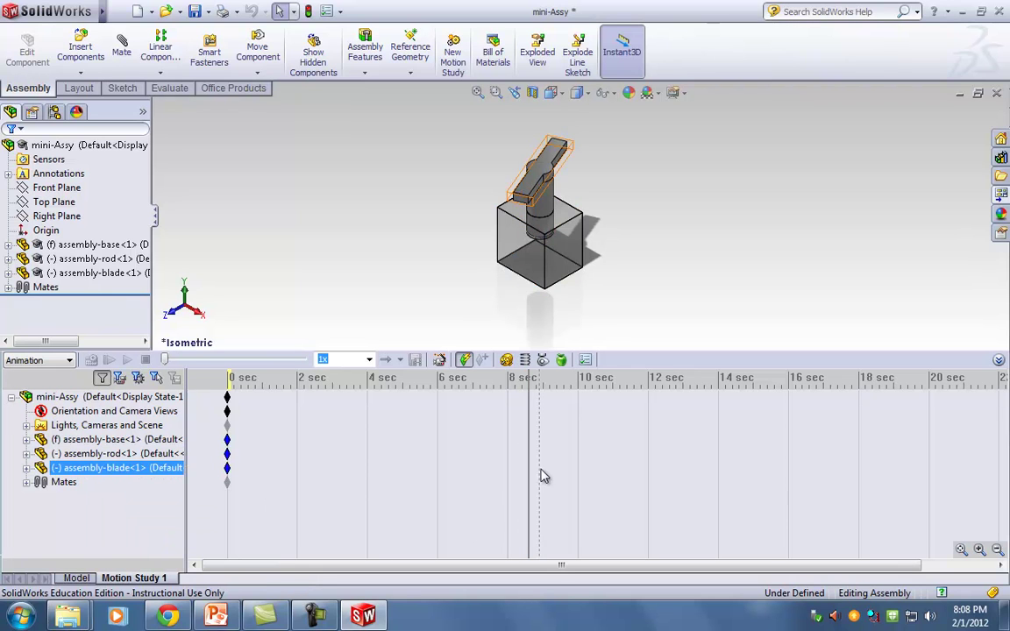
{"action": "left_click", "coordinate": [534, 415]}
{"action": "left_click_drag", "start_coordinate": [527, 416], "coordinate": [226, 413]}
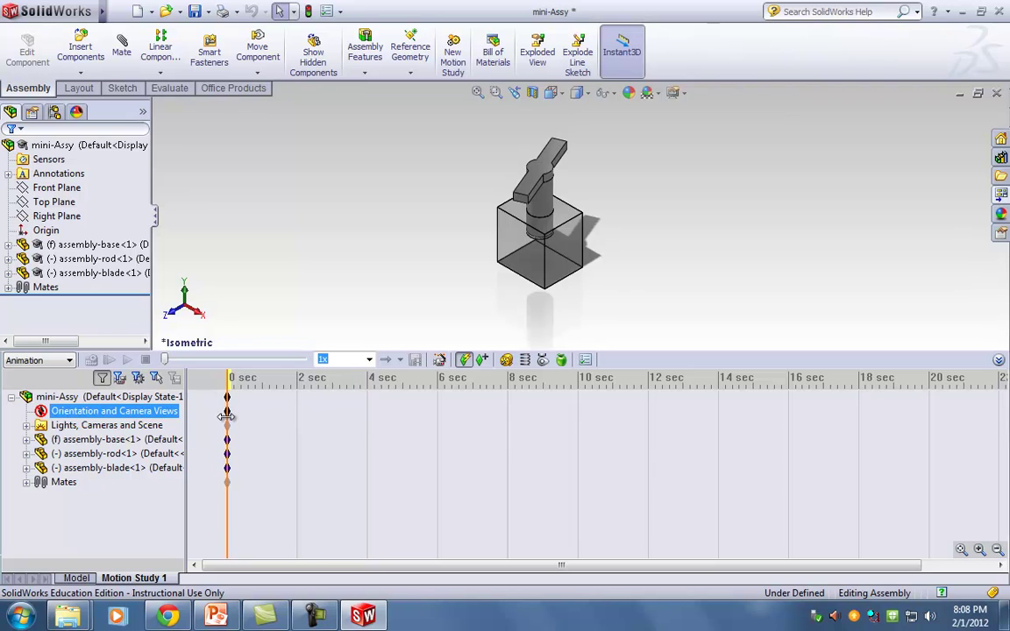
{"action": "left_click", "coordinate": [263, 422]}
{"action": "middle_click_drag", "start_coordinate": [544, 248], "coordinate": [430, 213]}
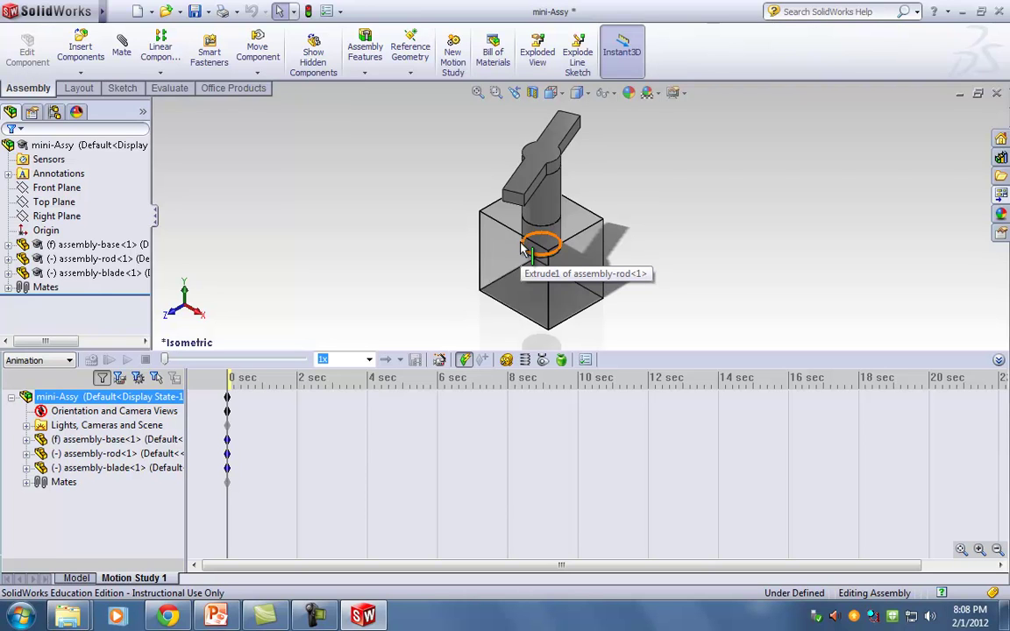
{"action": "left_click", "coordinate": [507, 361]}
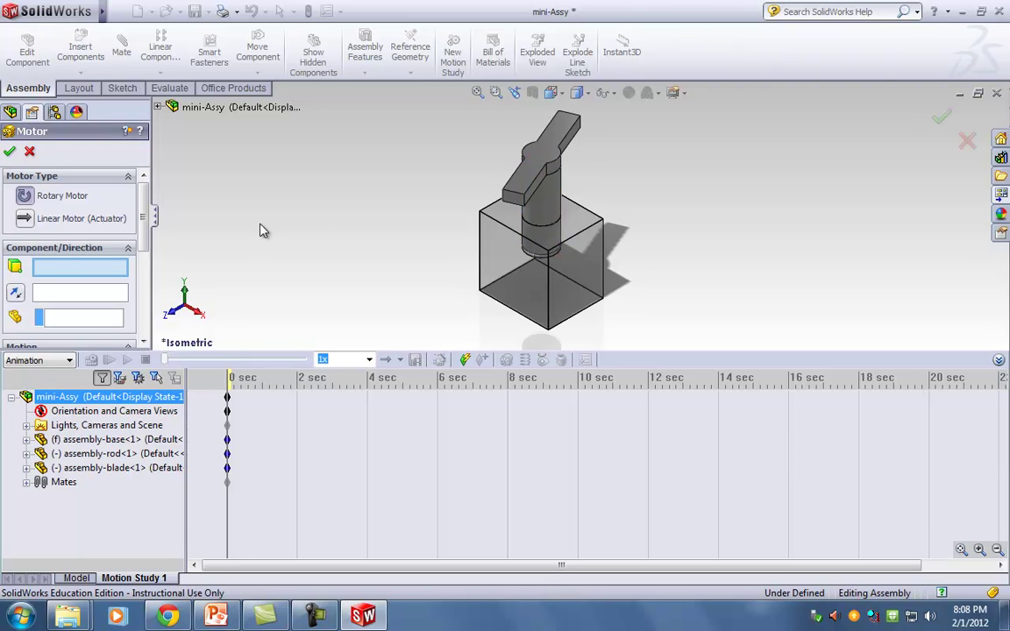
{"action": "left_click_drag", "start_coordinate": [145, 208], "coordinate": [145, 254]}
{"action": "left_click_drag", "start_coordinate": [84, 247], "coordinate": [35, 253]}
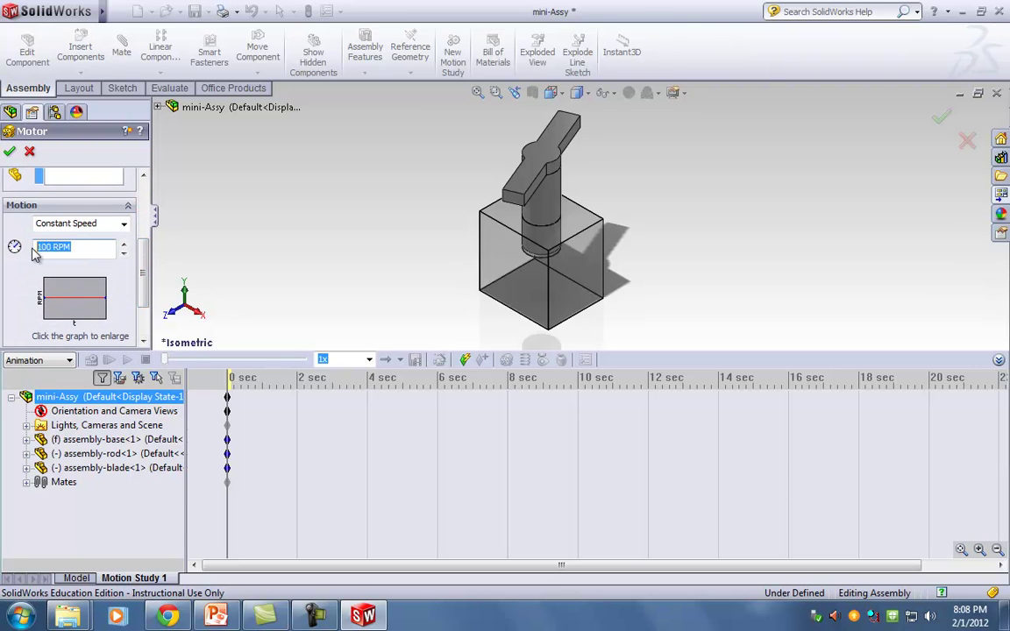
{"action": "type", "text": "50"}
{"action": "left_click", "coordinate": [67, 524]}
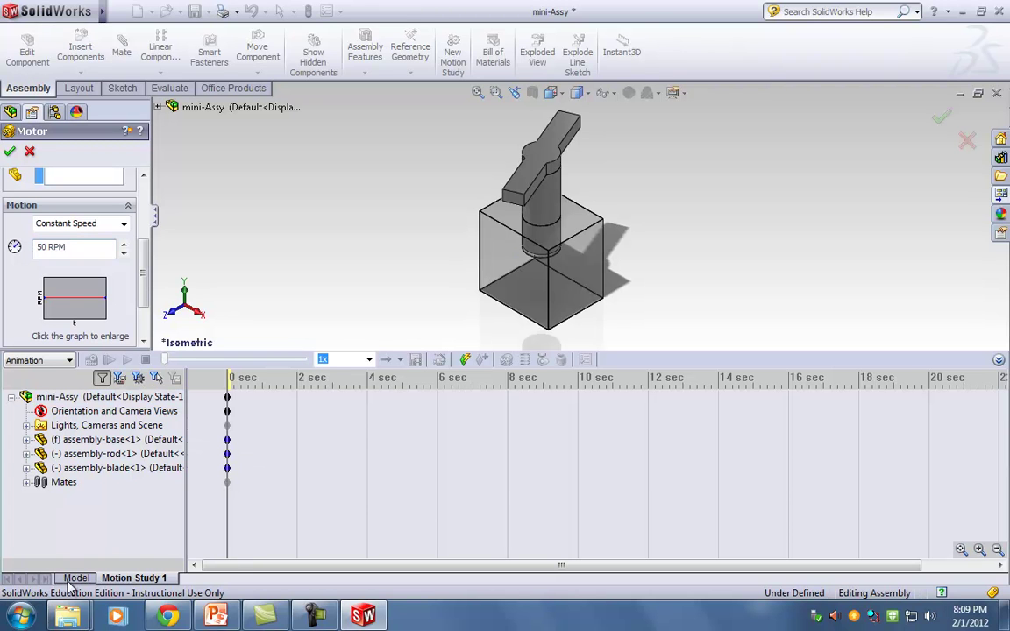
{"action": "left_click", "coordinate": [29, 151]}
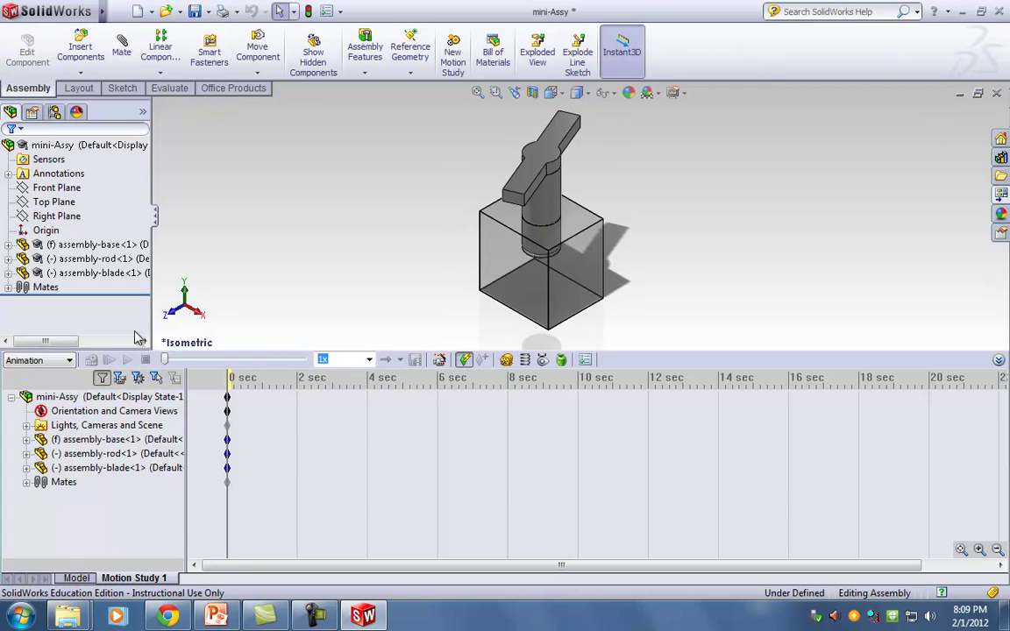
Turn the blade freely on the rod in the assembly model and return to Motion Study 1
{"action": "left_click", "coordinate": [79, 580]}
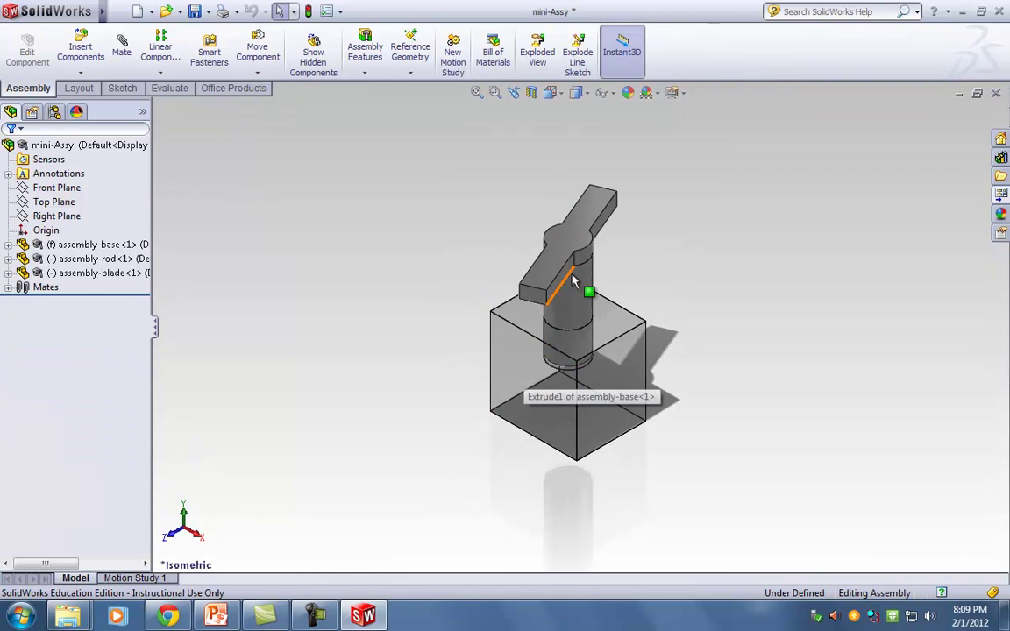
{"action": "left_click_drag", "start_coordinate": [607, 219], "coordinate": [593, 319]}
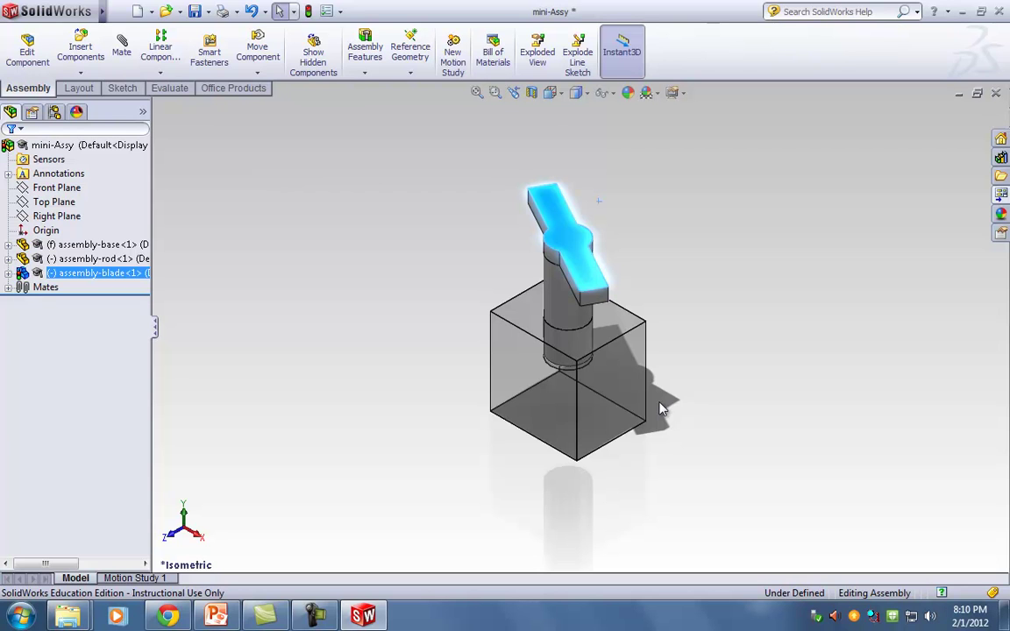
{"action": "left_click", "coordinate": [158, 579]}
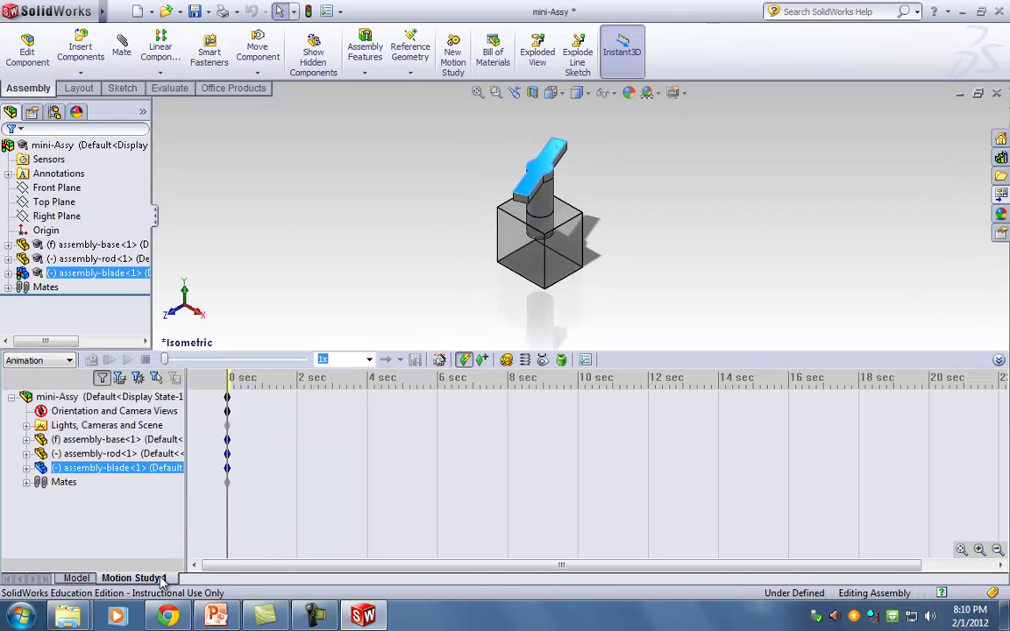
Add a constant-speed rotary motor of 50 RPM on the rod's cylindrical face and accept it
{"action": "left_click", "coordinate": [507, 360]}
{"action": "left_click", "coordinate": [526, 204]}
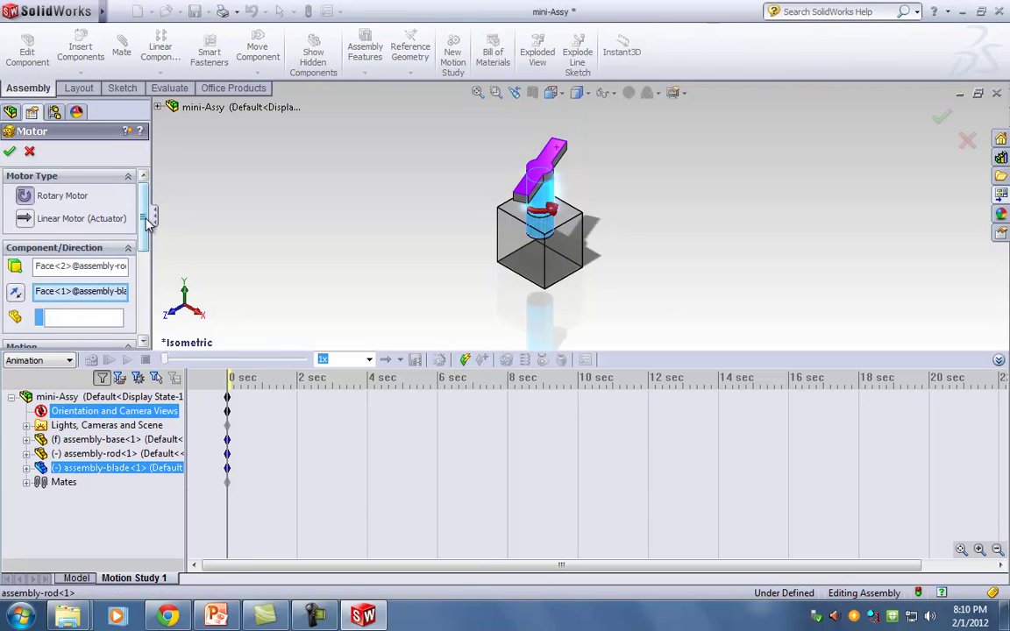
{"action": "scroll", "coordinate": [149, 224], "scroll_direction": "down", "scroll_amount": 4}
{"action": "left_click_drag", "start_coordinate": [82, 234], "coordinate": [20, 238]}
{"action": "type", "text": "50"}
{"action": "left_click", "coordinate": [9, 151]}
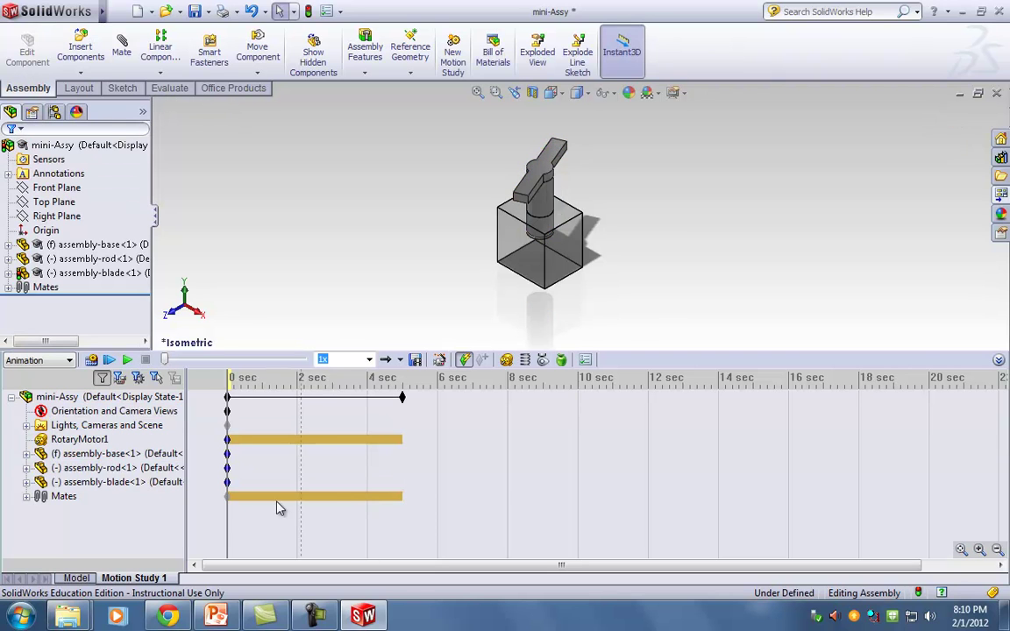
Collapse the MotionManager timeline and expand it again
{"action": "left_click", "coordinate": [331, 416]}
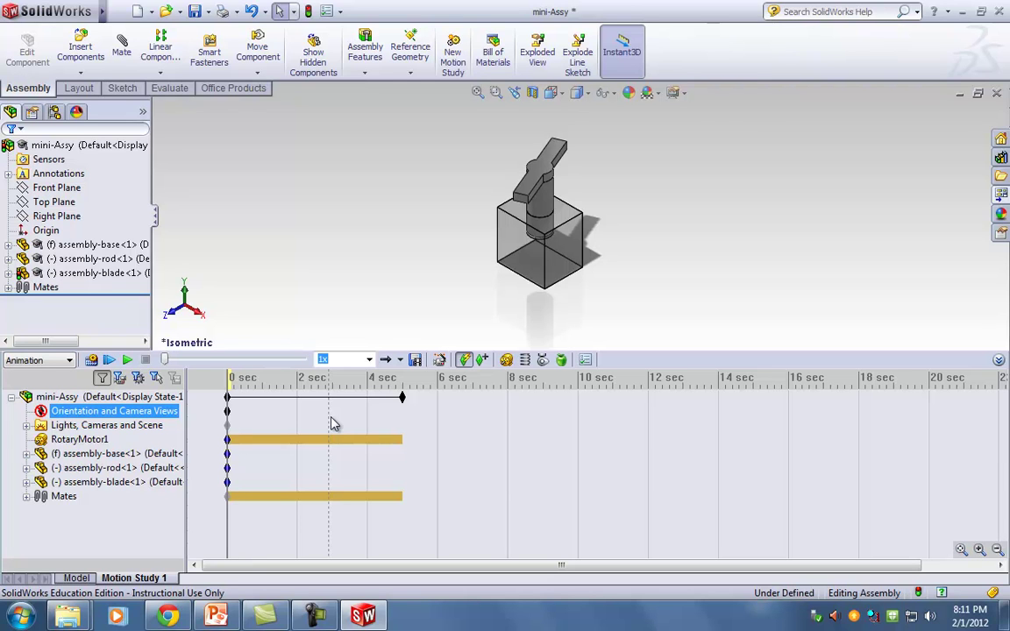
{"action": "left_click", "coordinate": [446, 473]}
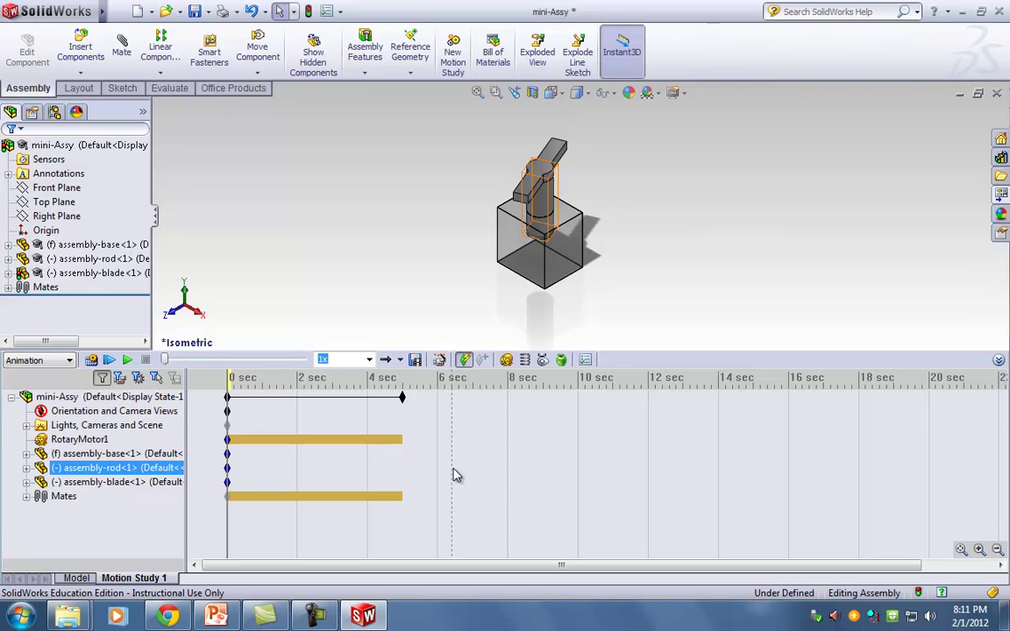
{"action": "left_click", "coordinate": [855, 482]}
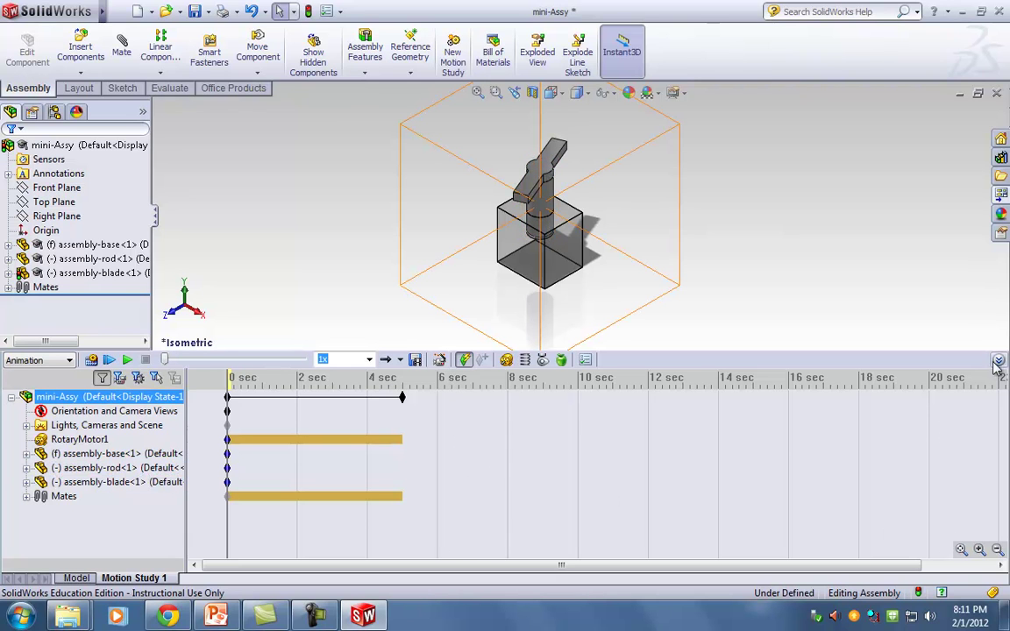
{"action": "left_click", "coordinate": [999, 360]}
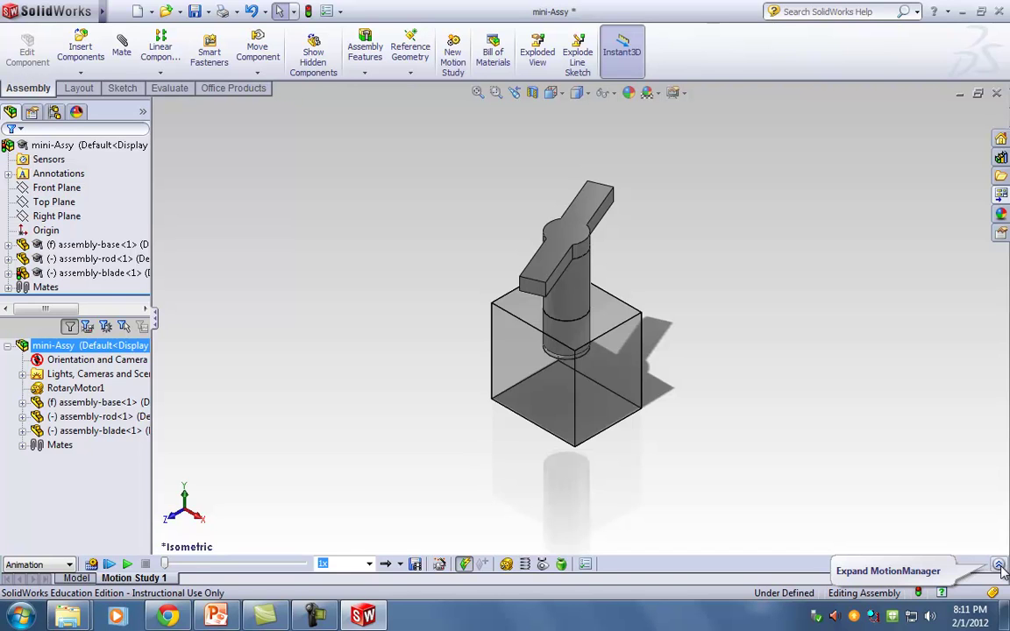
{"action": "left_click", "coordinate": [1000, 567]}
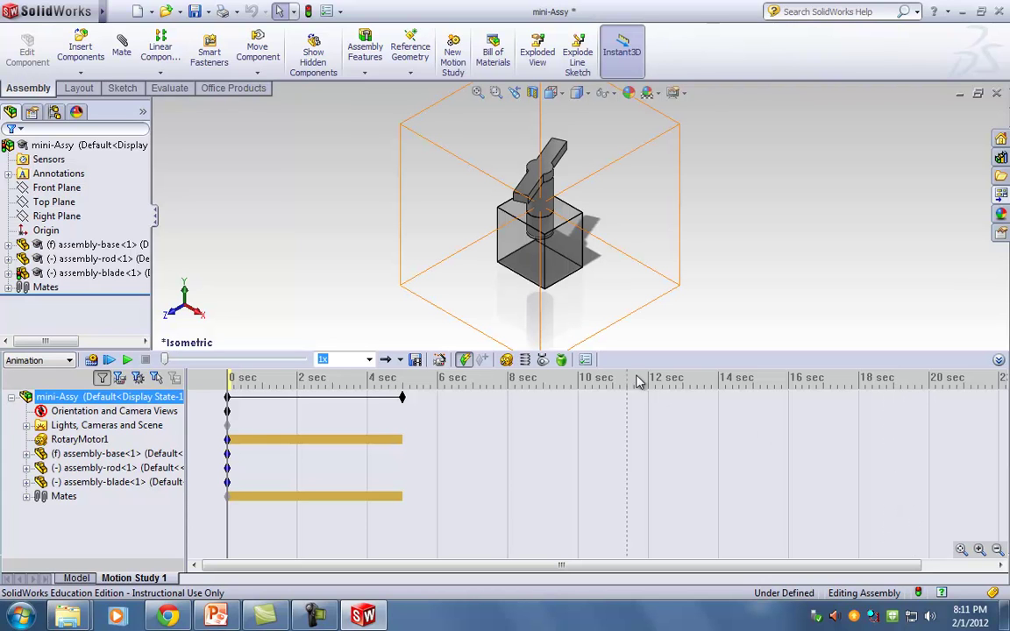
Add a 10-second Rotate model animation about the Y-axis with one clockwise rotation, and remove it again
{"action": "left_click", "coordinate": [440, 361]}
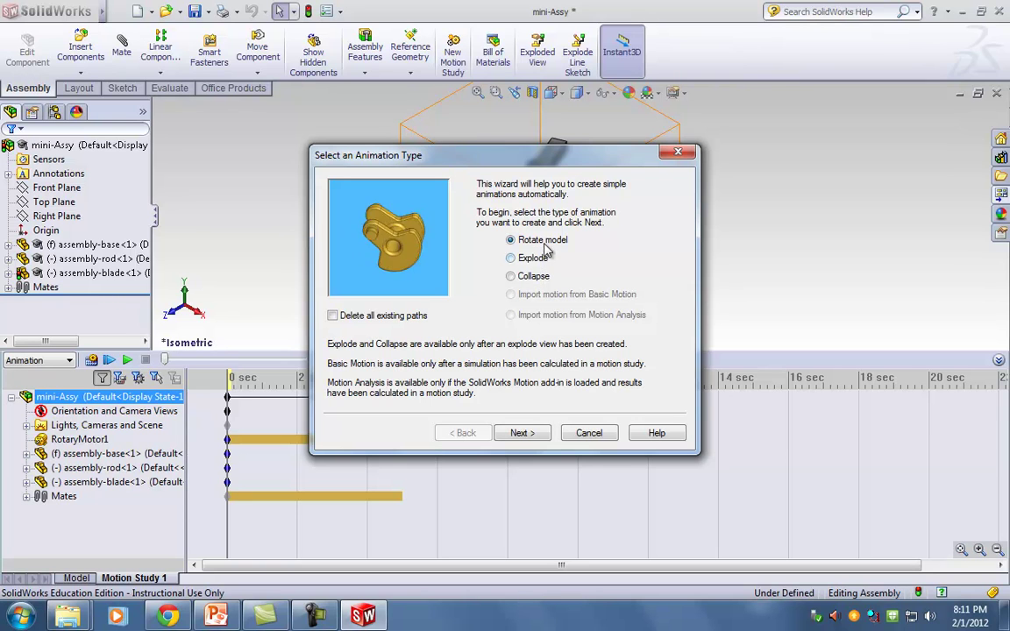
{"action": "left_click", "coordinate": [527, 433]}
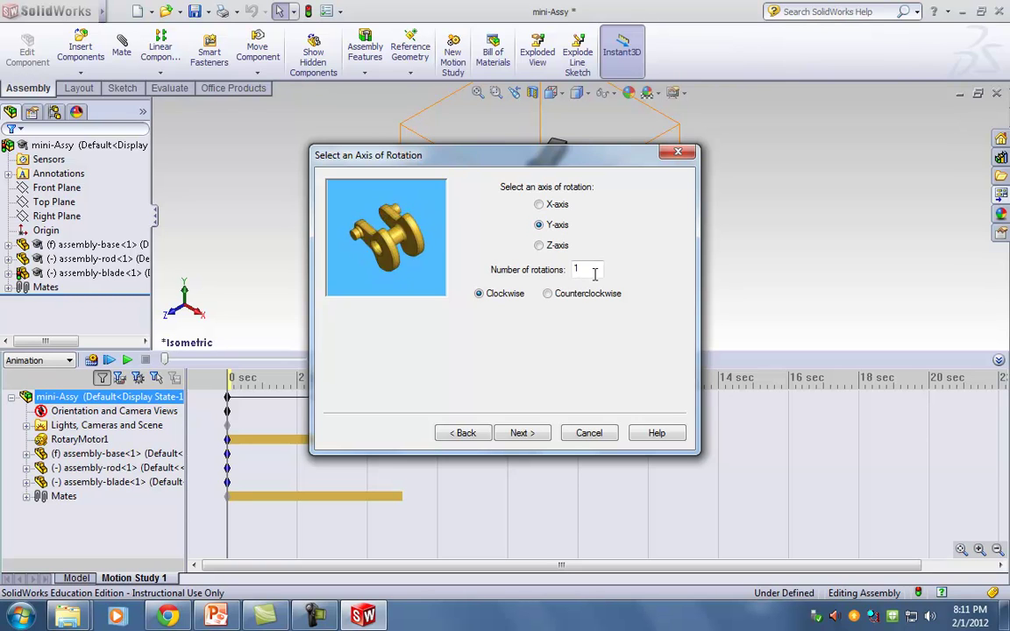
{"action": "left_click", "coordinate": [525, 434]}
{"action": "left_click", "coordinate": [524, 434]}
{"action": "left_click", "coordinate": [557, 412]}
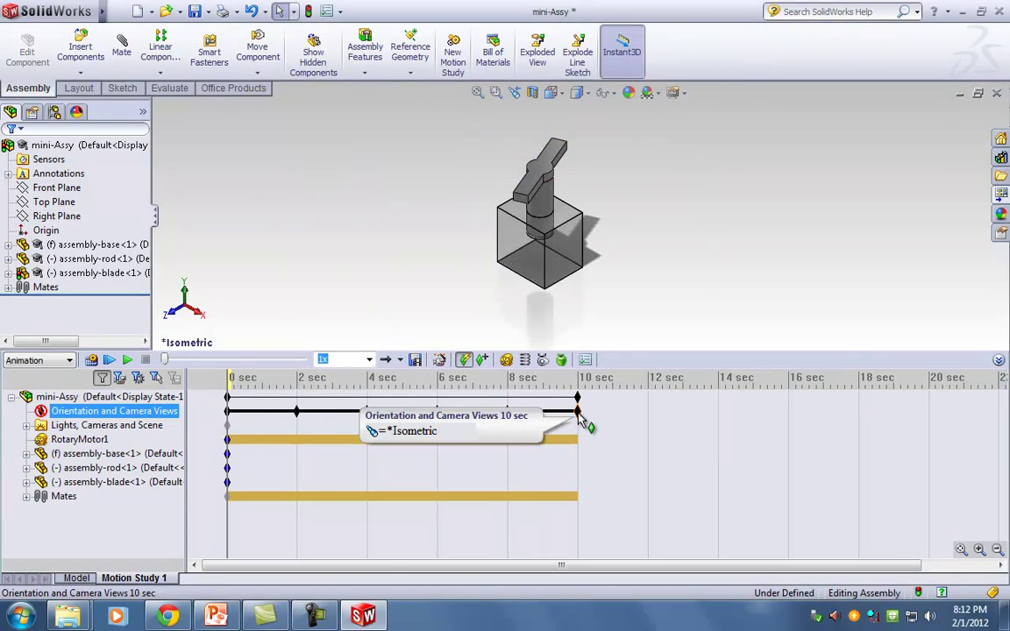
{"action": "key", "text": "Delete"}
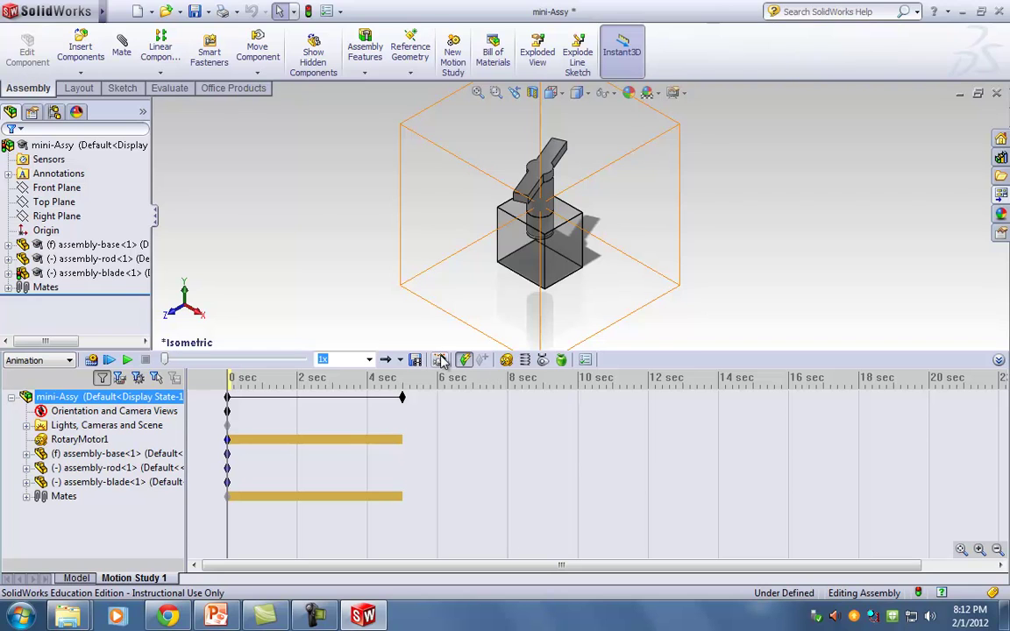
Add a Rotate model animation with one clockwise rotation about the Y-axis, lasting 2 seconds and starting at 3 seconds
{"action": "left_click", "coordinate": [441, 361]}
{"action": "left_click", "coordinate": [521, 434]}
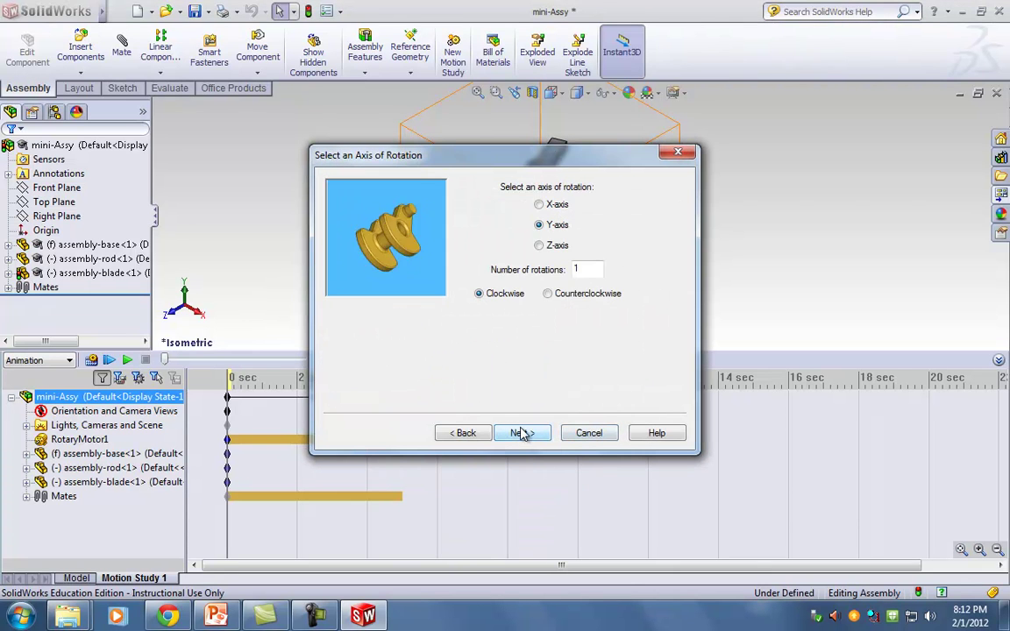
{"action": "left_click", "coordinate": [522, 433]}
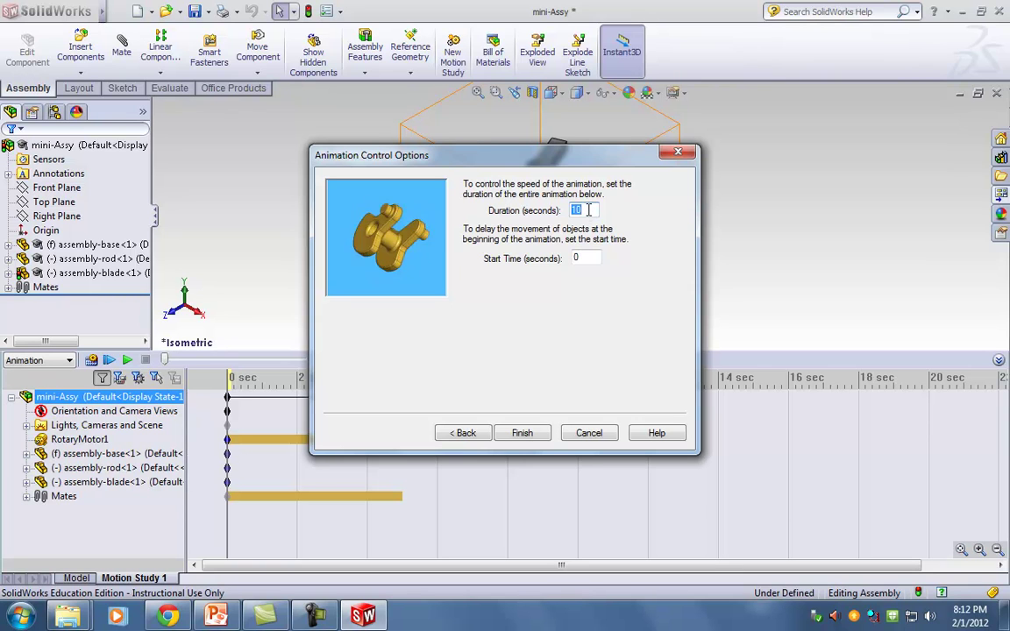
{"action": "type", "text": "2"}
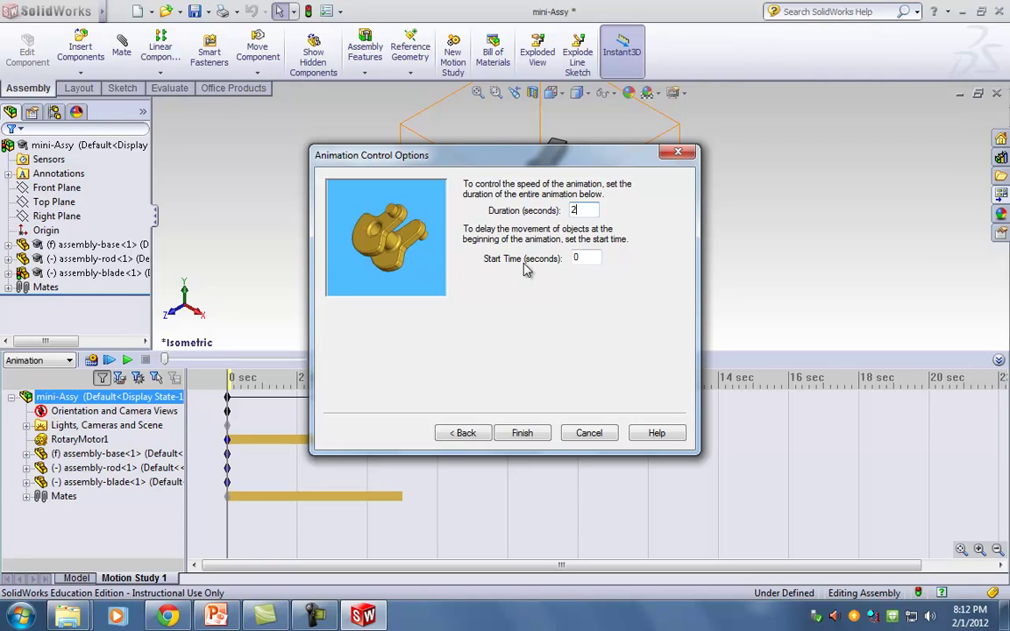
{"action": "double_click", "coordinate": [580, 257]}
{"action": "type", "text": "3"}
{"action": "left_click", "coordinate": [520, 434]}
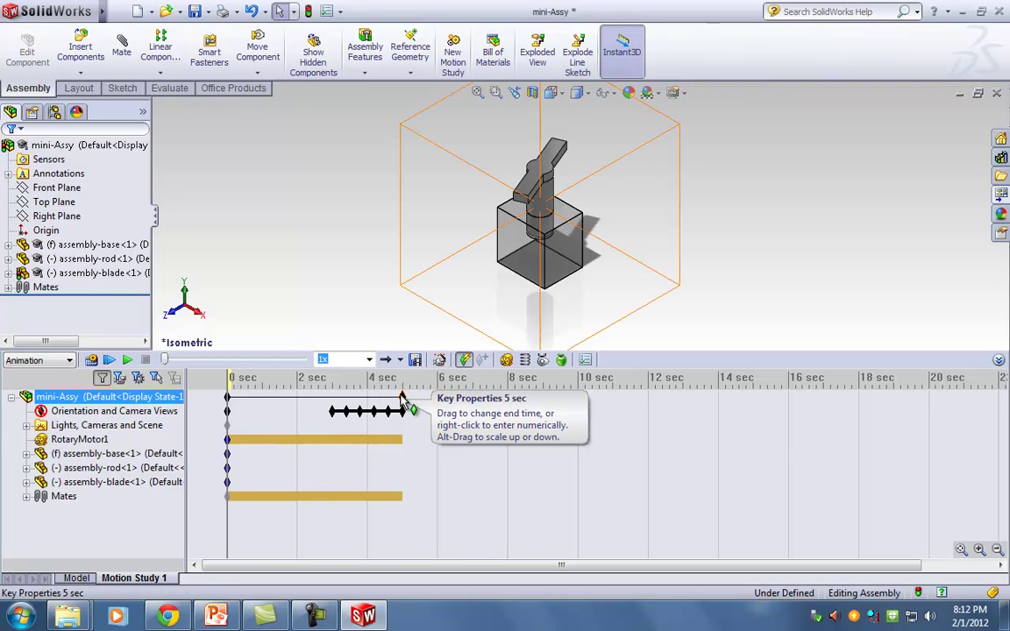
Add an Explode animation with the Animation Wizard, lasting 2 seconds and starting at 4 seconds
{"action": "left_click", "coordinate": [439, 362]}
{"action": "left_click", "coordinate": [512, 260]}
{"action": "left_click", "coordinate": [524, 432]}
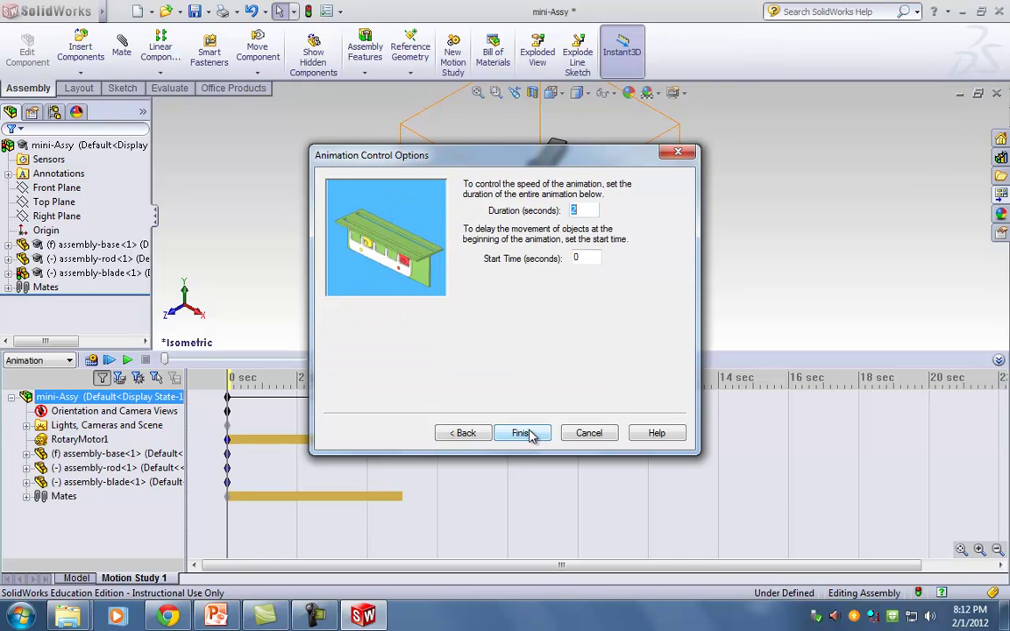
{"action": "left_click_drag", "start_coordinate": [568, 162], "coordinate": [790, 197]}
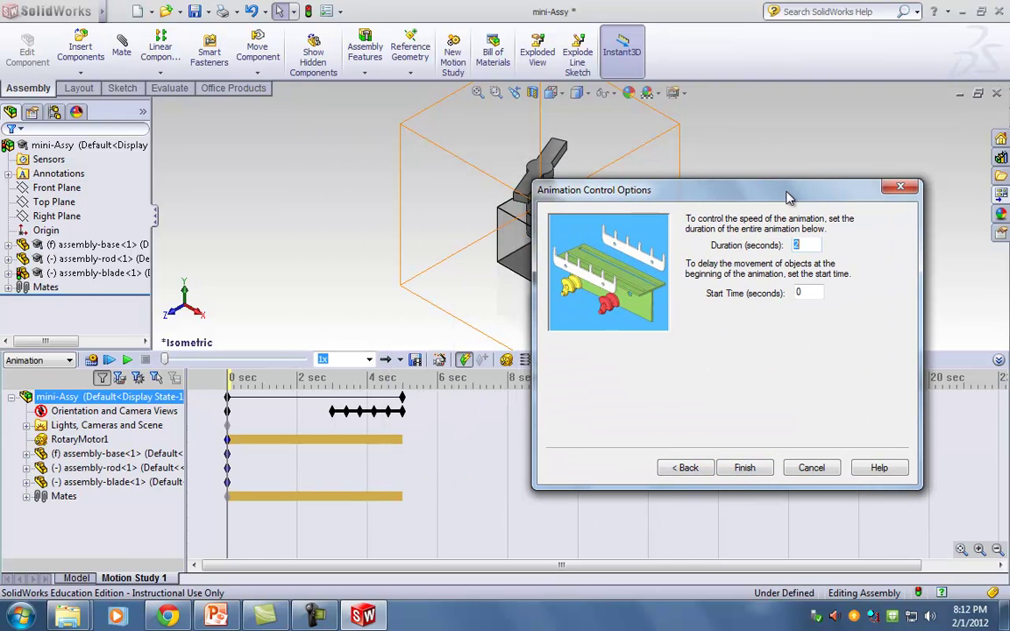
{"action": "left_click", "coordinate": [803, 293]}
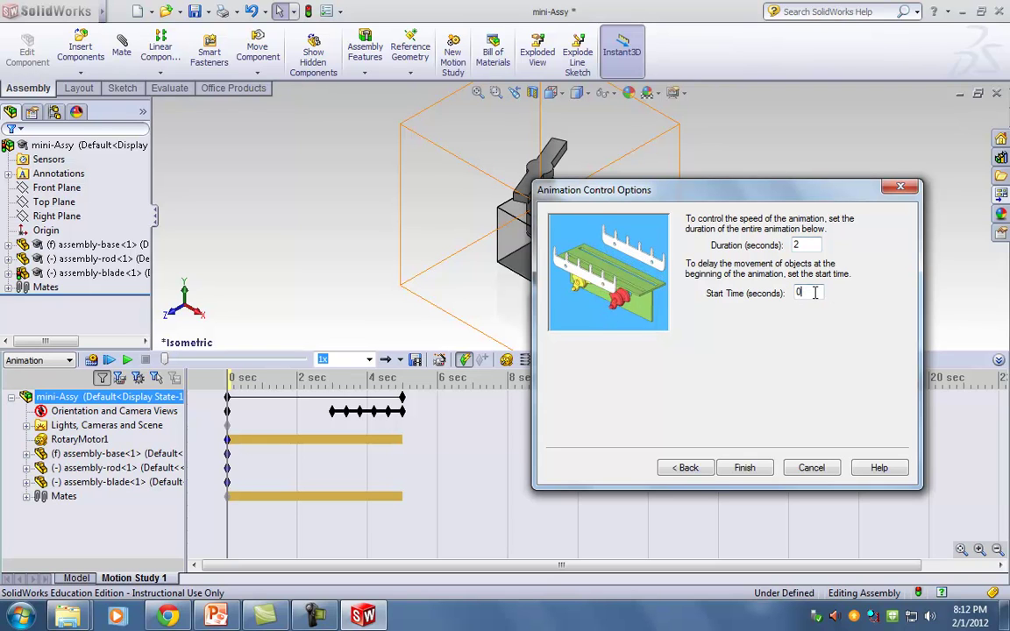
{"action": "double_click", "coordinate": [799, 293]}
{"action": "type", "text": "4"}
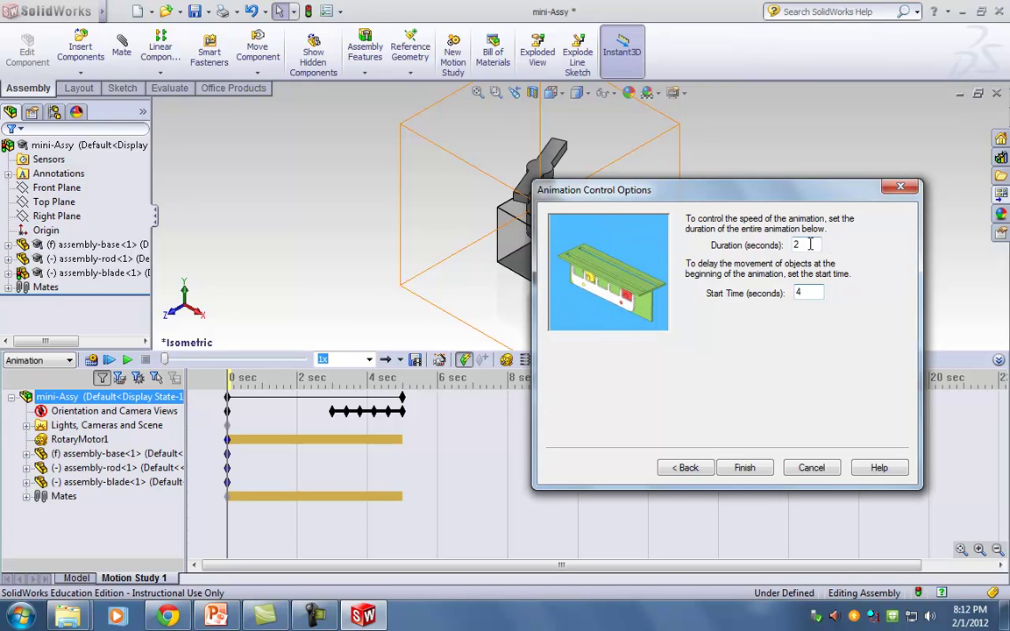
{"action": "left_click", "coordinate": [744, 469]}
{"action": "left_click", "coordinate": [702, 481]}
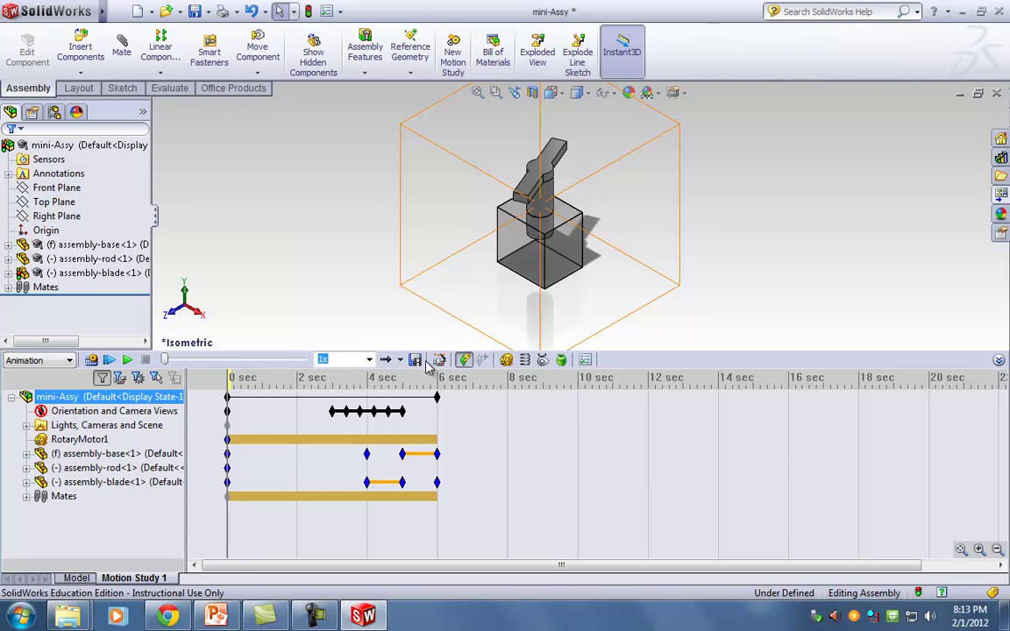
Add a Collapse animation with the Animation Wizard, lasting 2 seconds and starting at 6 seconds
{"action": "left_click", "coordinate": [439, 360]}
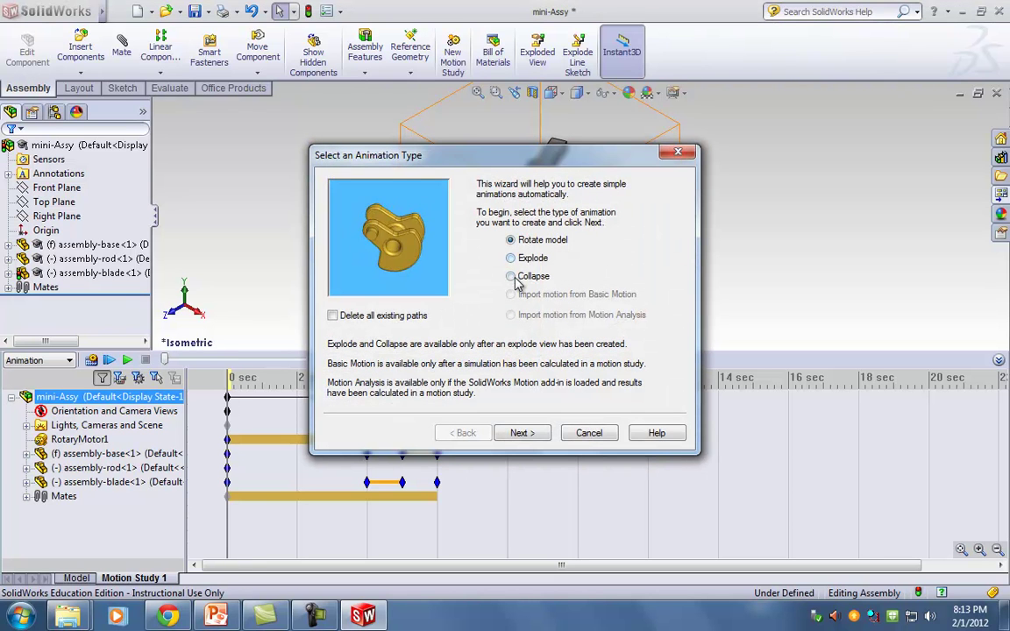
{"action": "left_click", "coordinate": [513, 277]}
{"action": "left_click", "coordinate": [522, 433]}
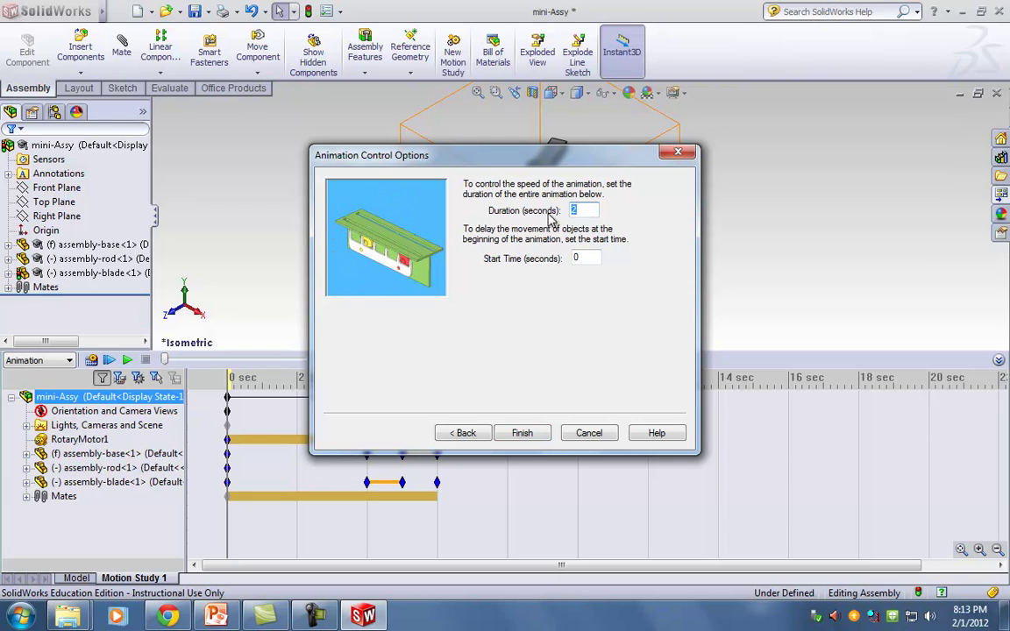
{"action": "type", "text": "2"}
{"action": "left_click_drag", "start_coordinate": [539, 169], "coordinate": [739, 121]}
{"action": "left_click", "coordinate": [790, 207]}
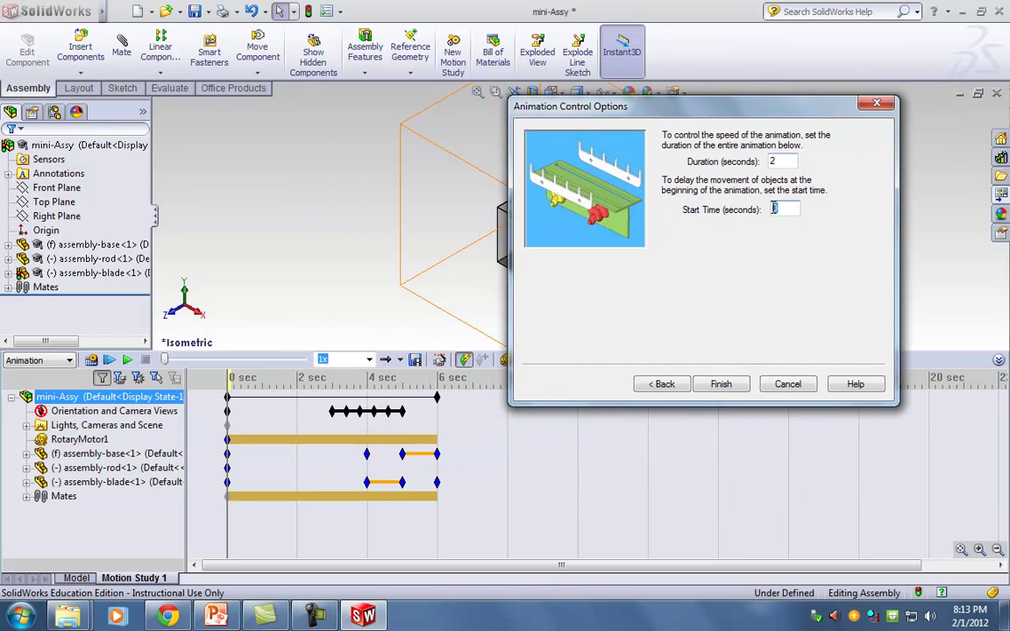
{"action": "type", "text": "6"}
{"action": "left_click", "coordinate": [721, 384]}
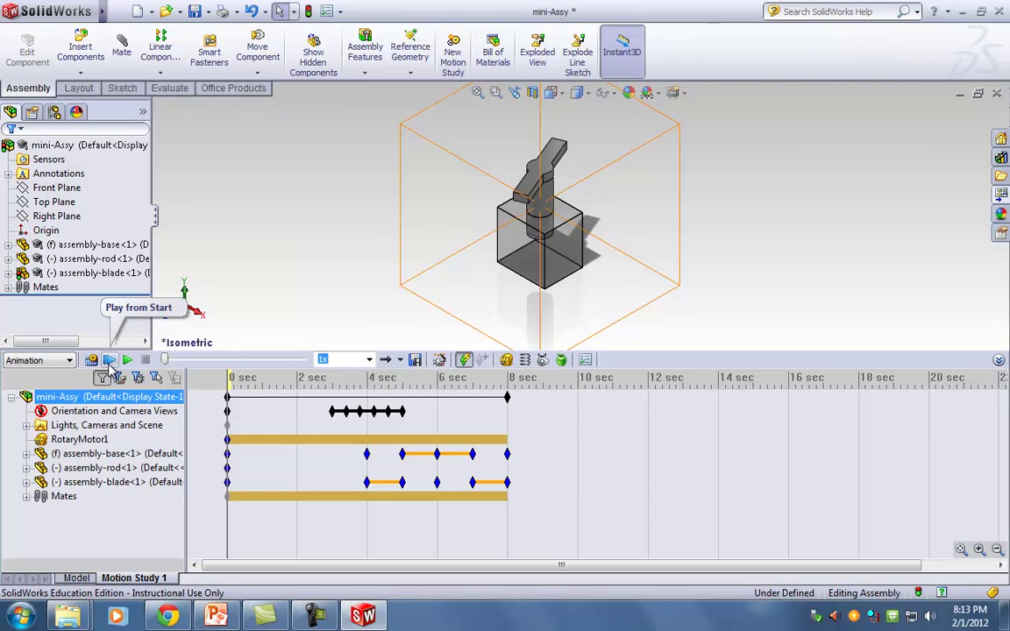
Calculate Motion Study 1 for the mini-Assy to run the motor, rotation, explode and collapse animations
{"action": "left_click", "coordinate": [261, 415]}
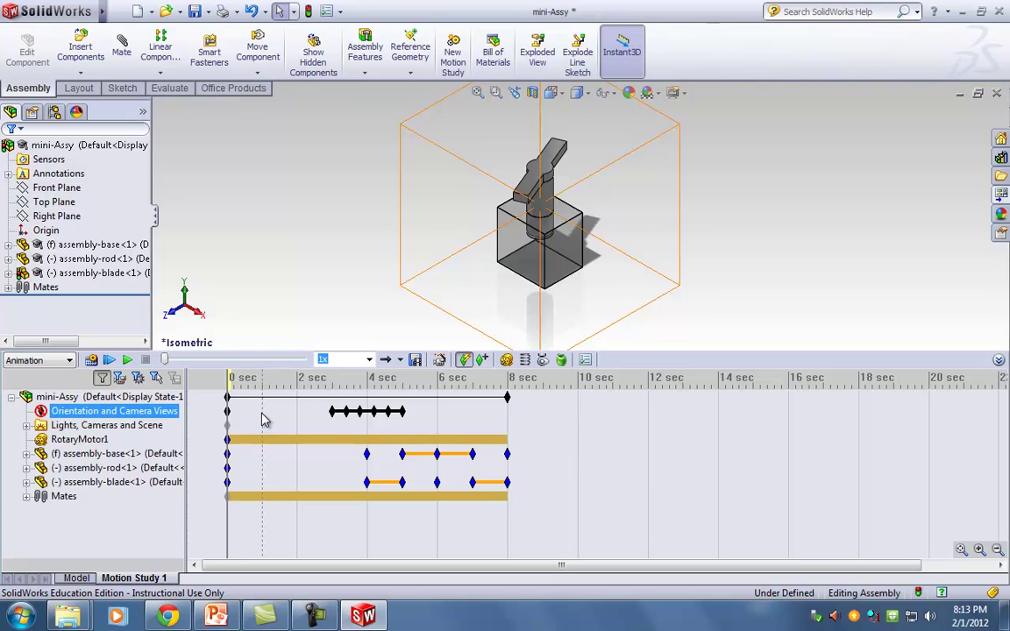
{"action": "left_click", "coordinate": [132, 396]}
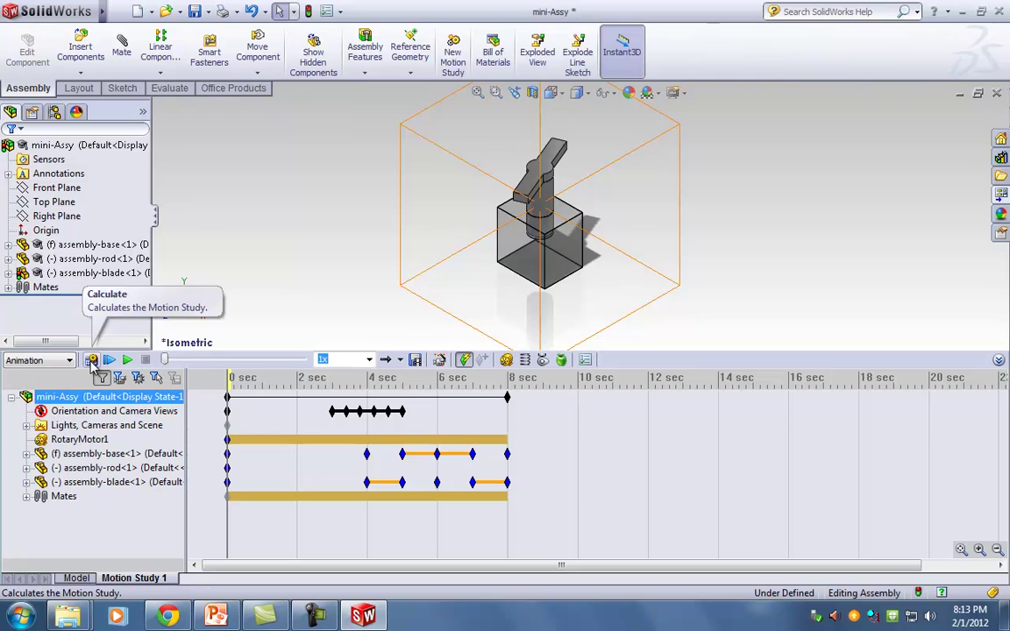
{"action": "left_click", "coordinate": [92, 362]}
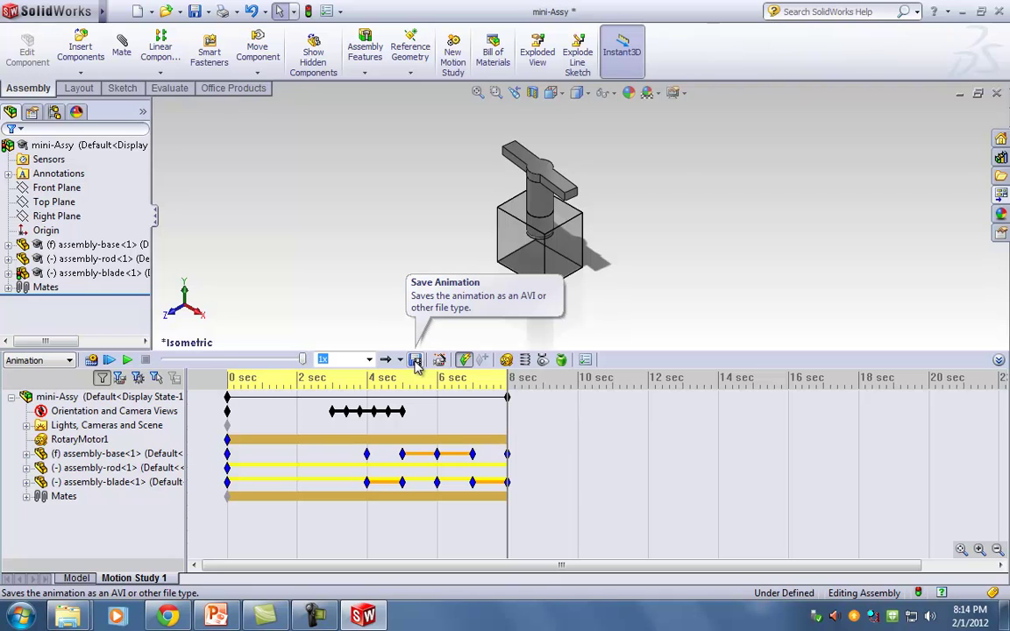
Save the entire animation as the AVI file mini-Assy in the Assy File folder, using Microsoft Video 1 compression at quality 85
{"action": "left_click", "coordinate": [416, 362]}
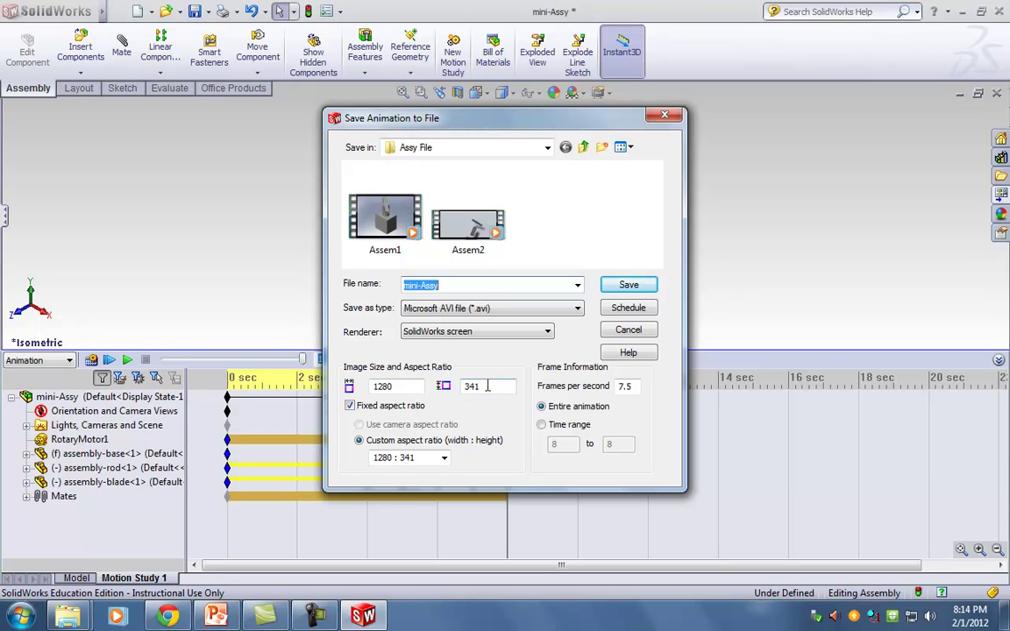
{"action": "double_click", "coordinate": [473, 387]}
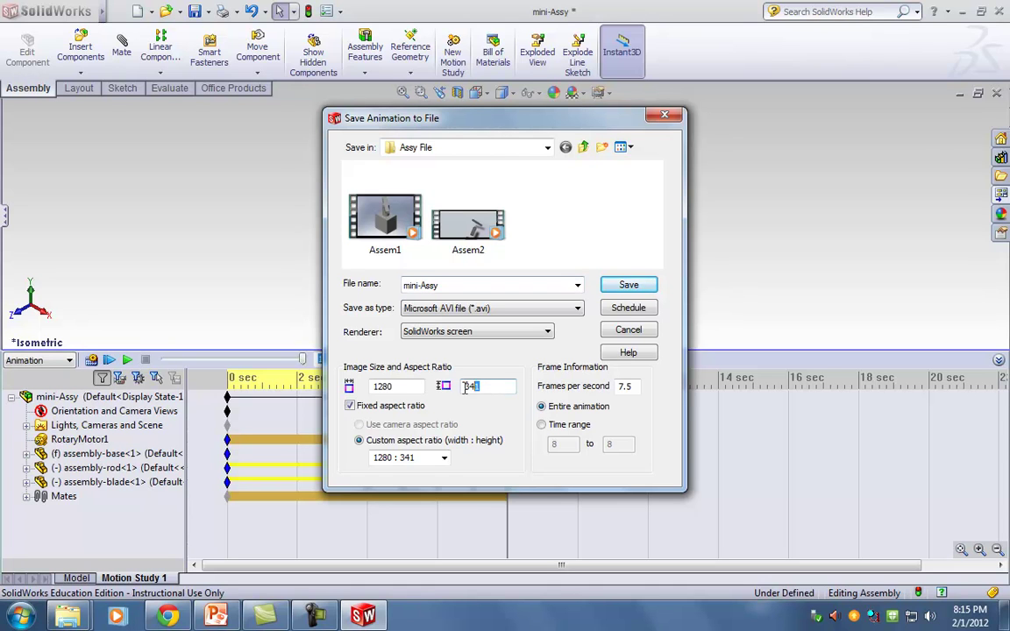
{"action": "left_click", "coordinate": [444, 458]}
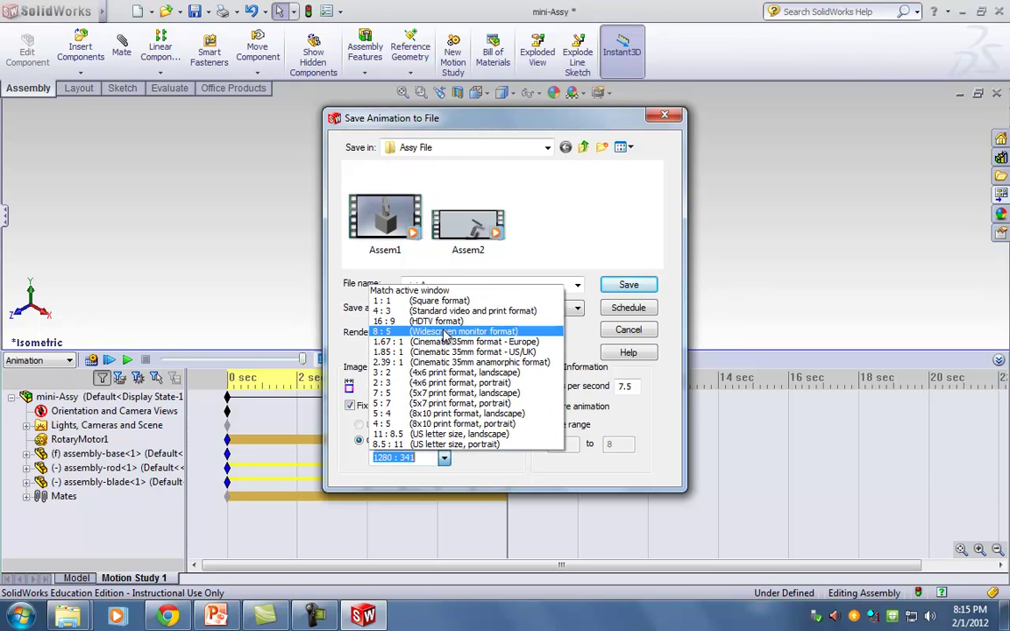
{"action": "left_click", "coordinate": [439, 457]}
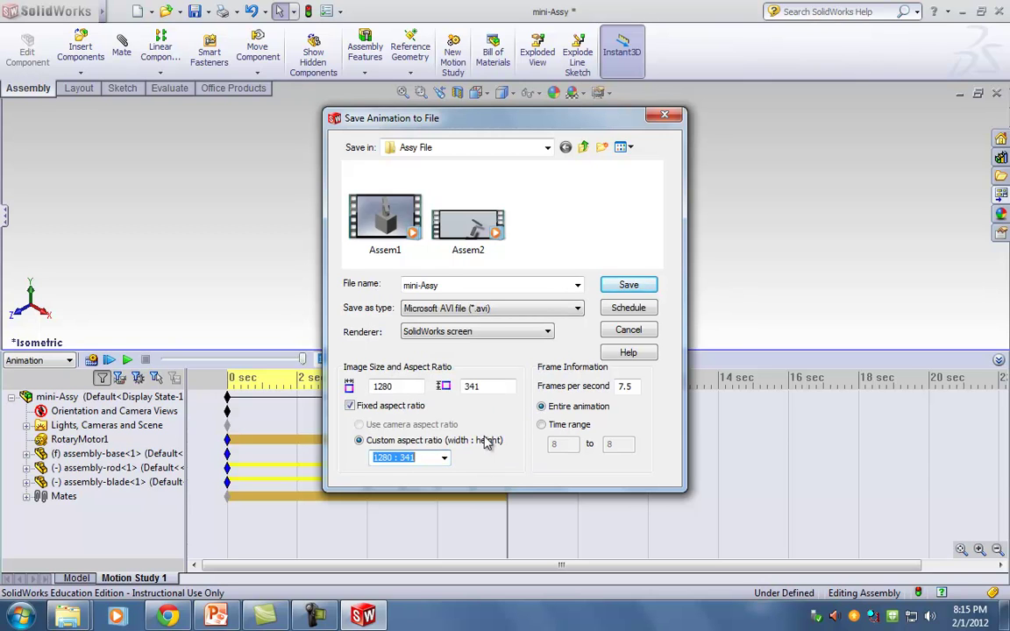
{"action": "left_click", "coordinate": [626, 286]}
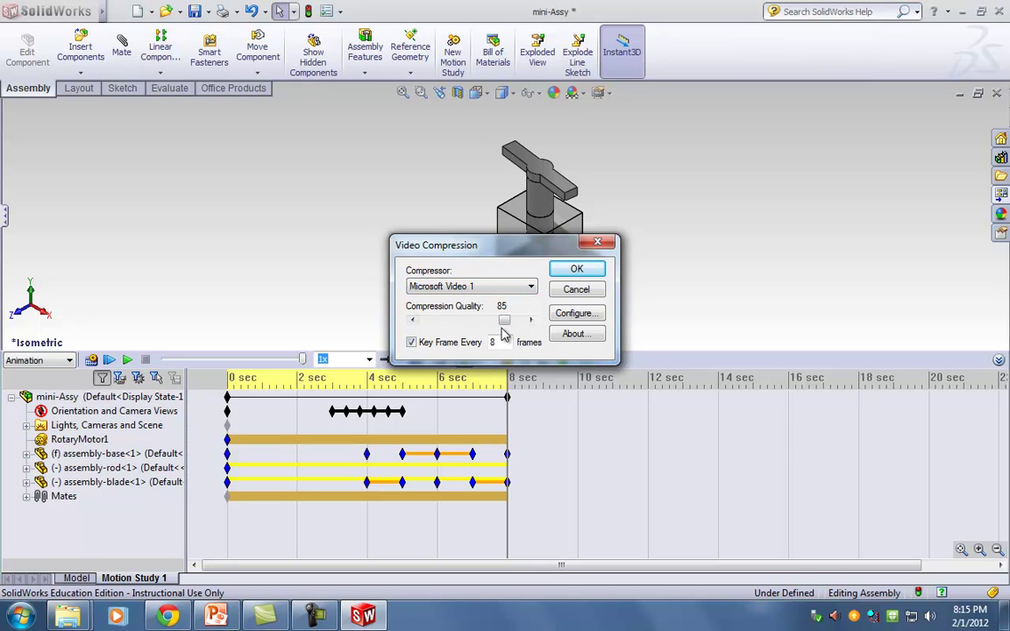
{"action": "left_click", "coordinate": [576, 269]}
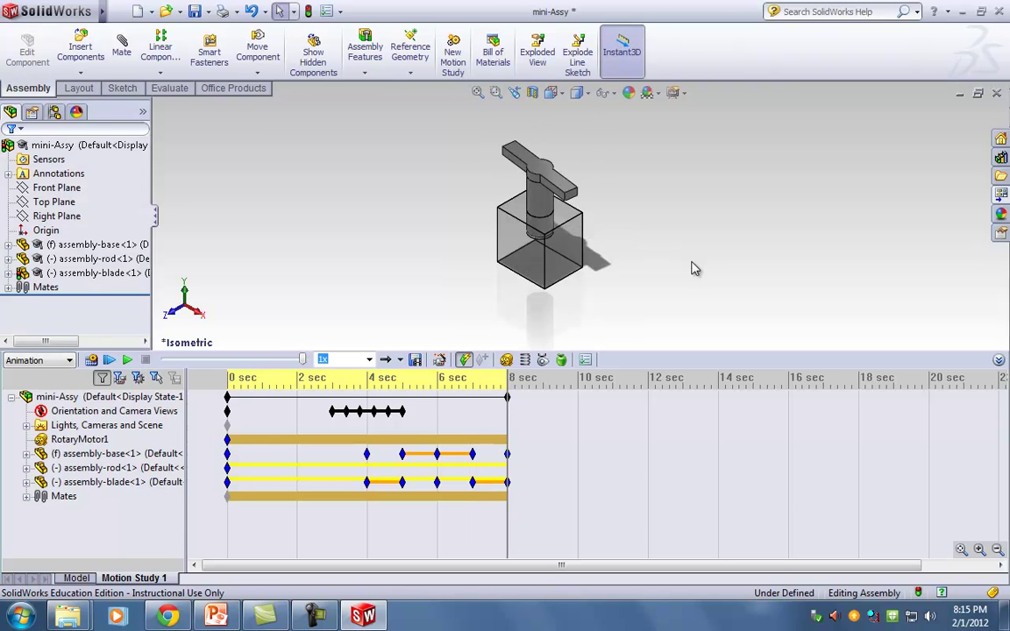
Play the saved mini-Assy video clip from the Assy File folder on the desktop, close the player and return to SolidWorks
{"action": "left_click", "coordinate": [963, 12]}
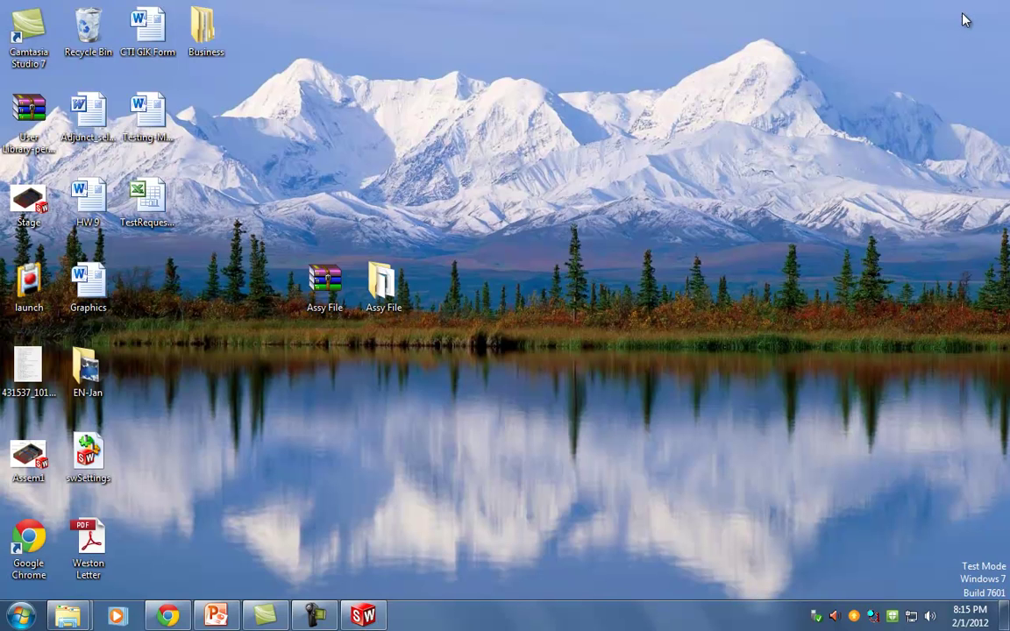
{"action": "double_click", "coordinate": [379, 282]}
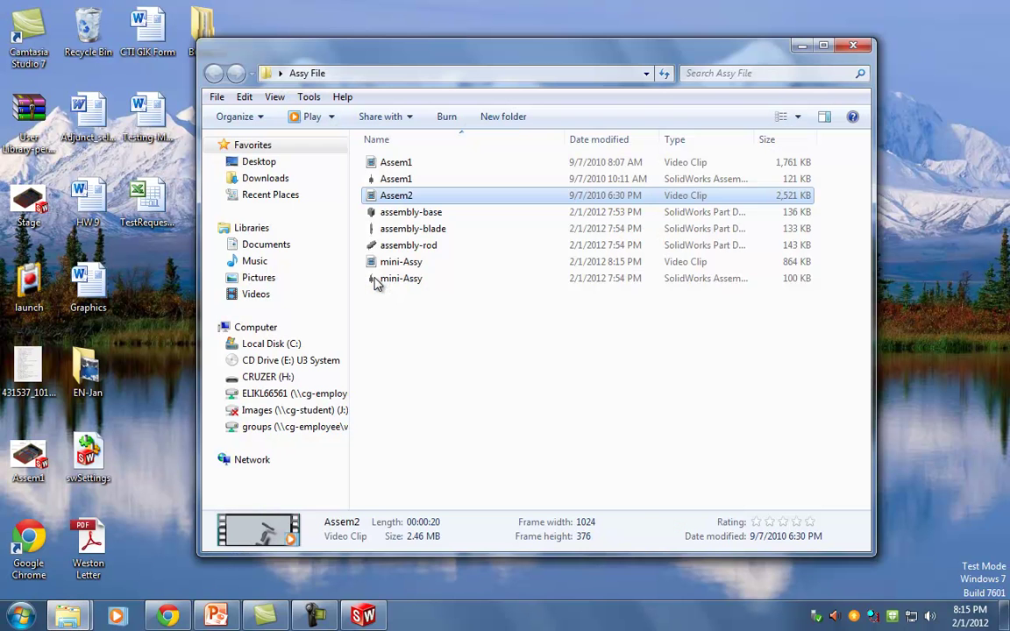
{"action": "double_click", "coordinate": [385, 263]}
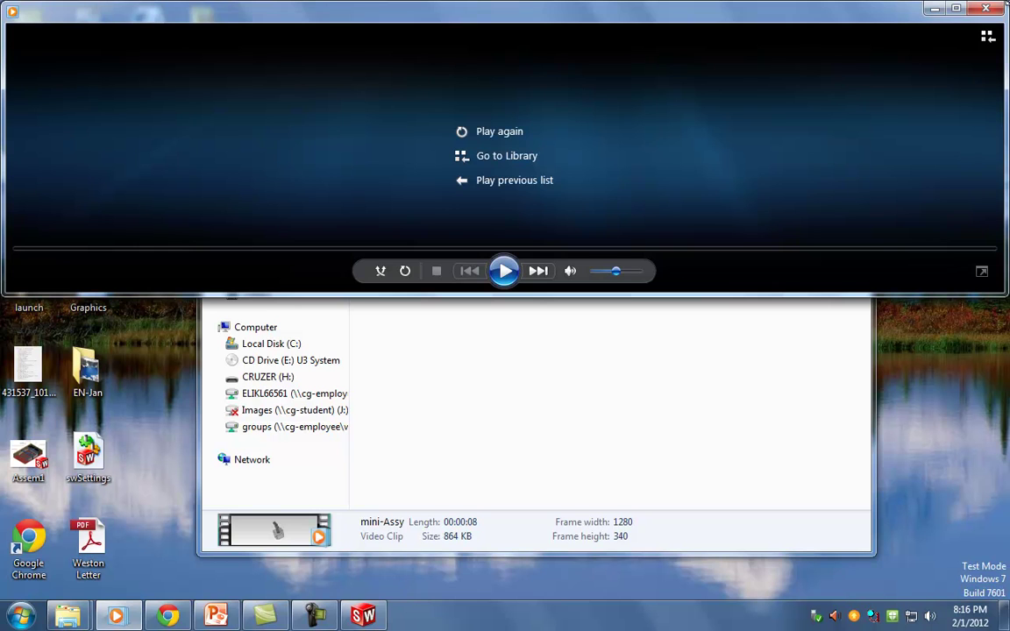
{"action": "left_click", "coordinate": [986, 8]}
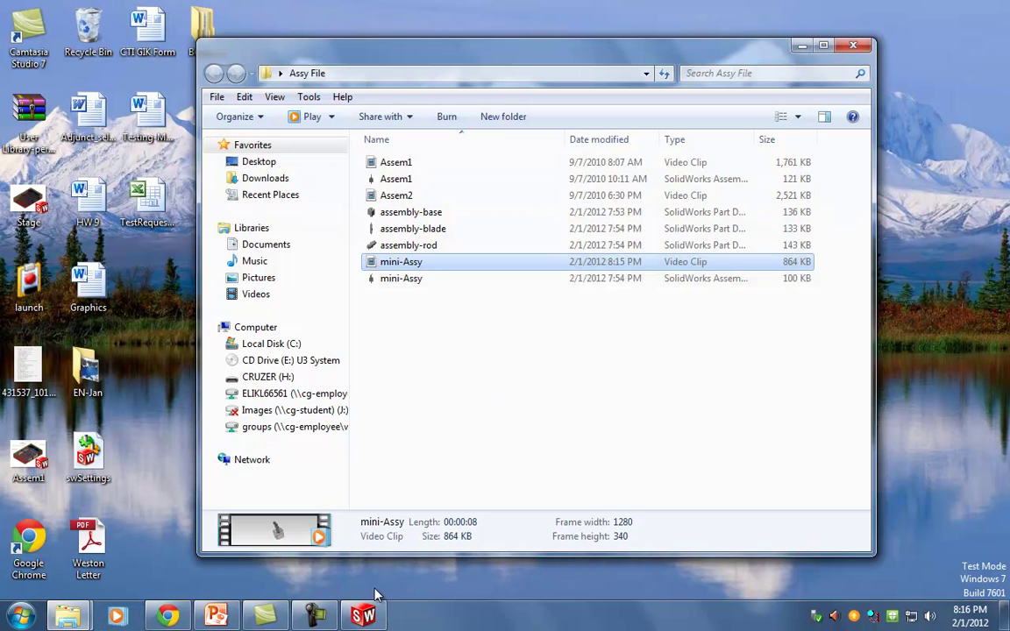
{"action": "left_click", "coordinate": [363, 616]}
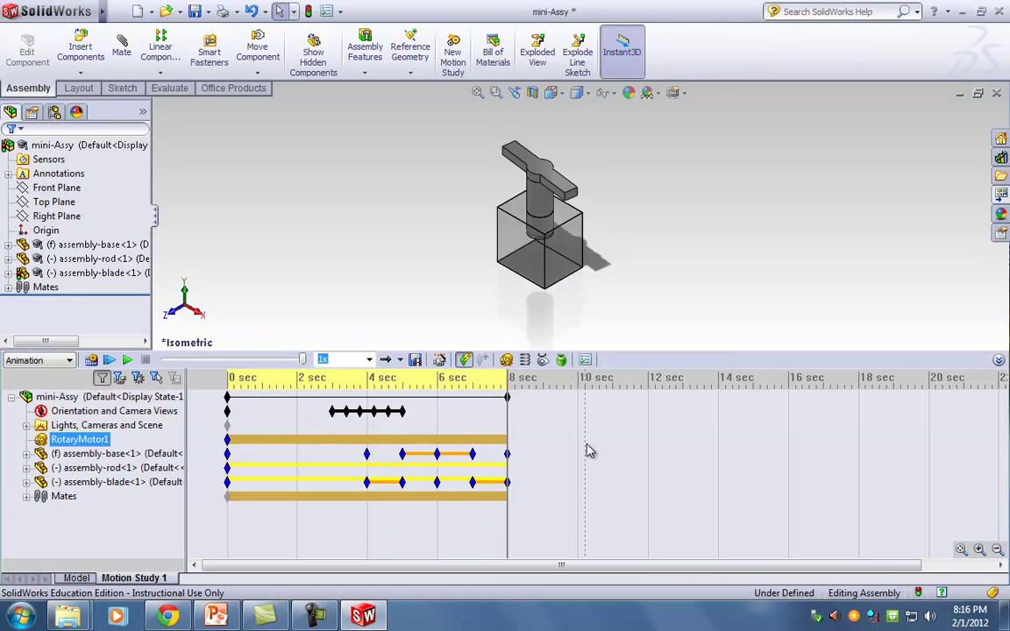
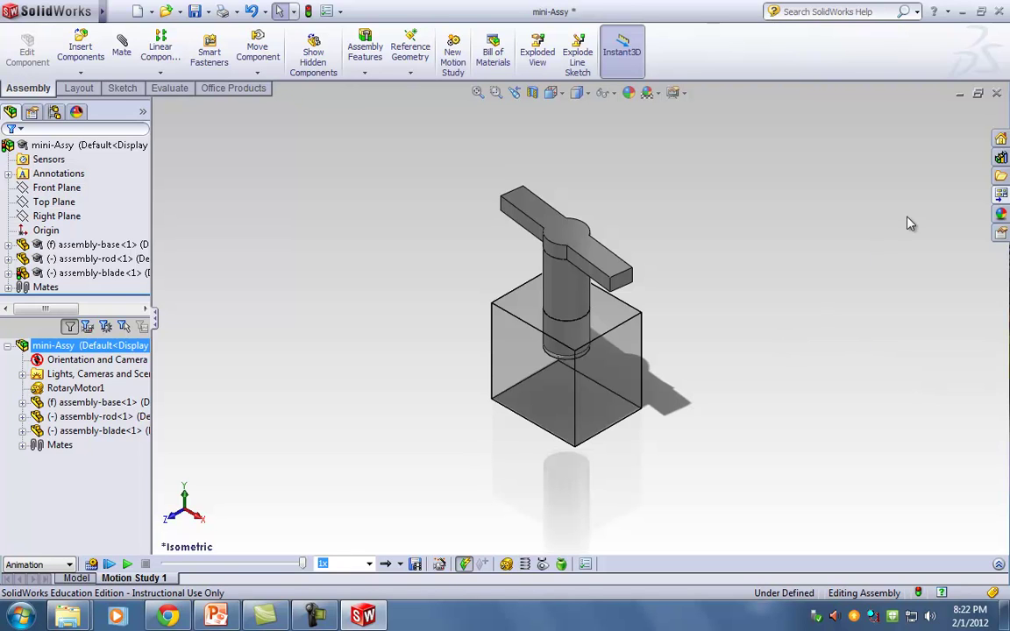
Close the mini-Assy assembly without saving its changes and open the assembly-base part from the Assy File folder
{"action": "left_click", "coordinate": [996, 92]}
{"action": "left_click", "coordinate": [543, 329]}
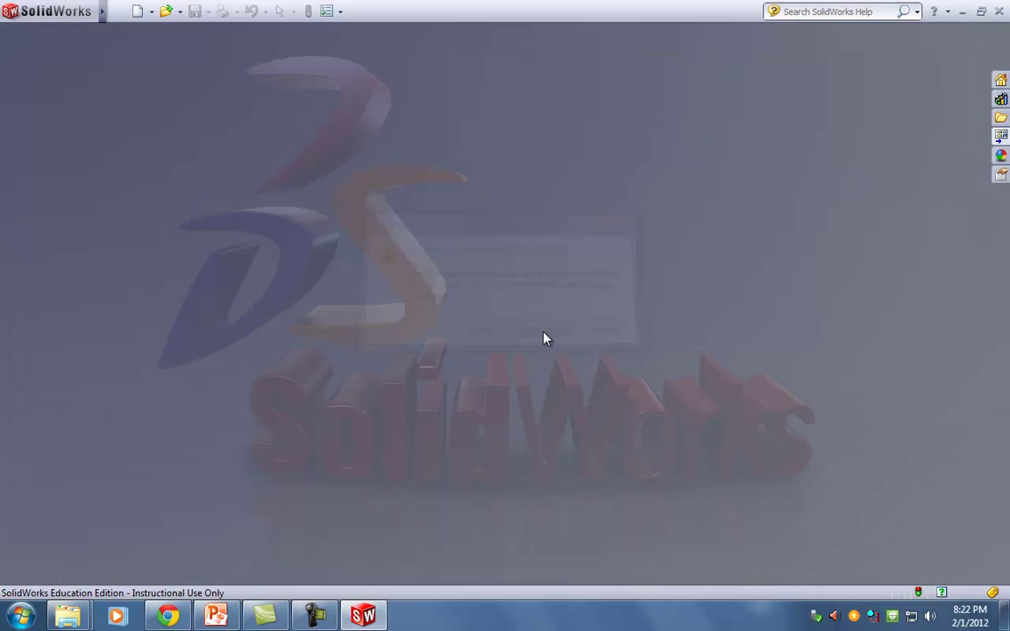
{"action": "left_click", "coordinate": [962, 11]}
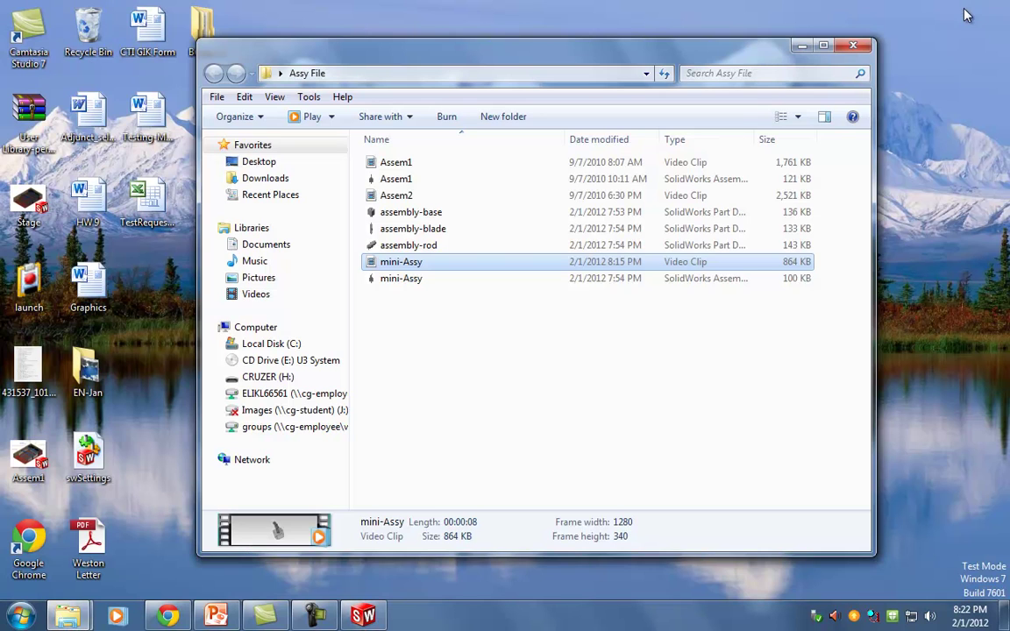
{"action": "left_click", "coordinate": [417, 245]}
{"action": "double_click", "coordinate": [411, 213]}
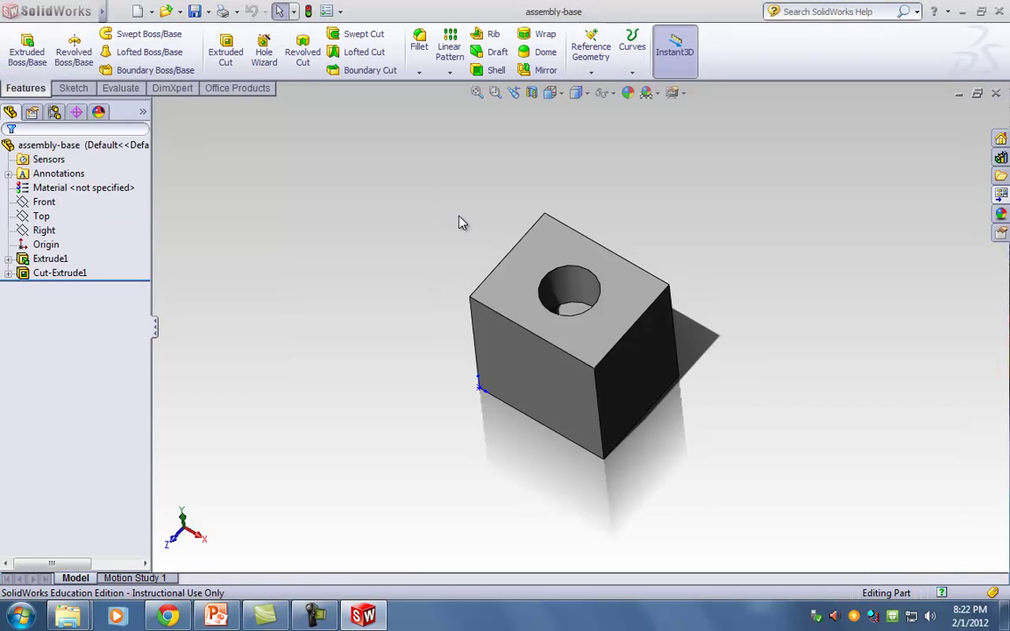
Sketch a corner rectangle across the full width of the block's front face, about 3.81 in high from the bottom edge
{"action": "left_click", "coordinate": [545, 402]}
{"action": "key", "text": "space"}
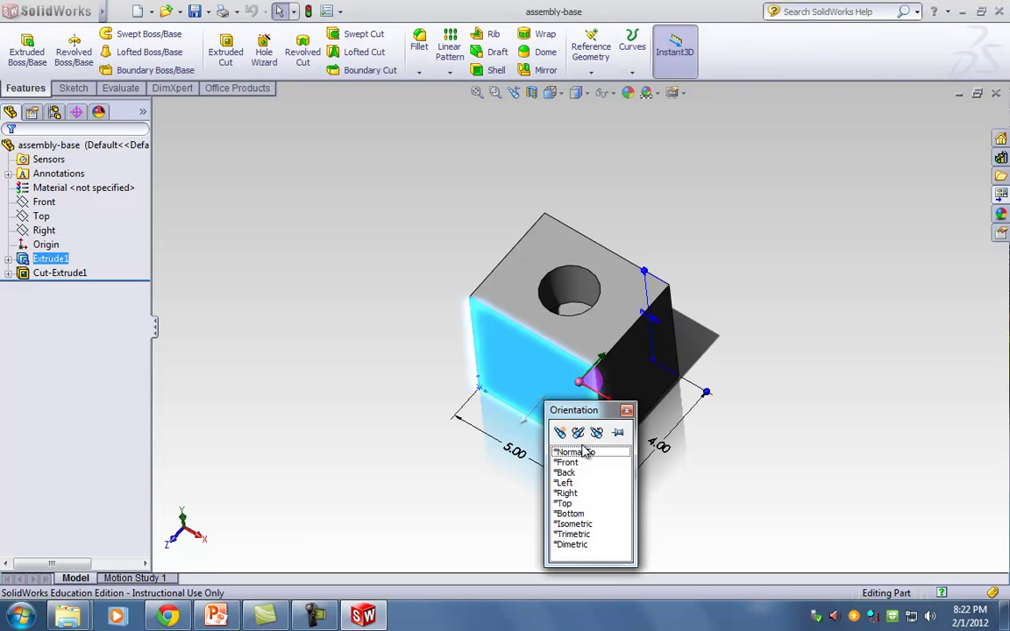
{"action": "left_click", "coordinate": [515, 446]}
{"action": "left_click", "coordinate": [73, 88]}
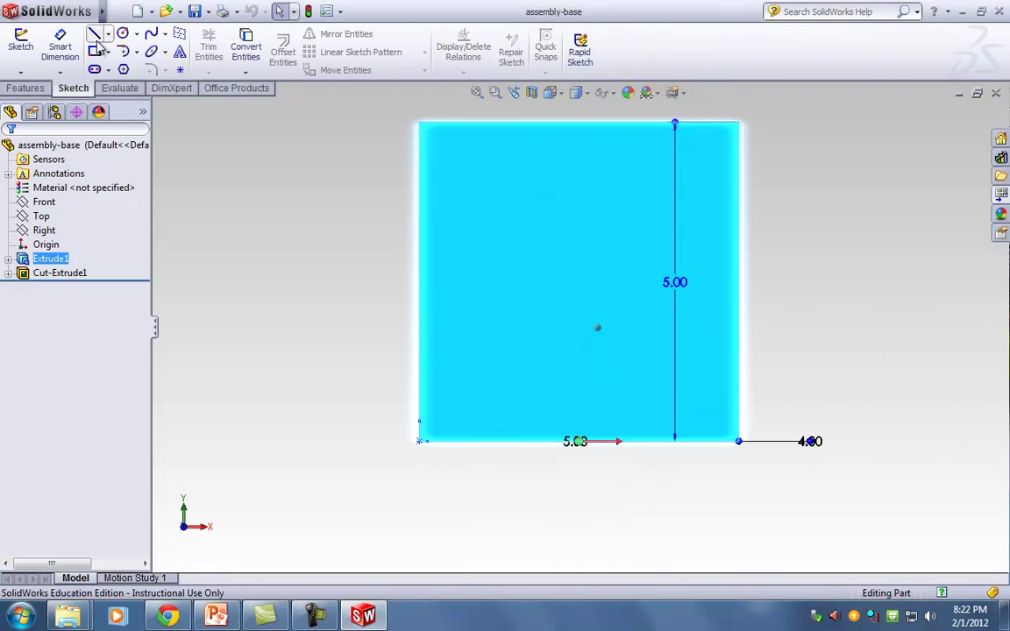
{"action": "left_click", "coordinate": [95, 51]}
{"action": "left_click", "coordinate": [423, 199]}
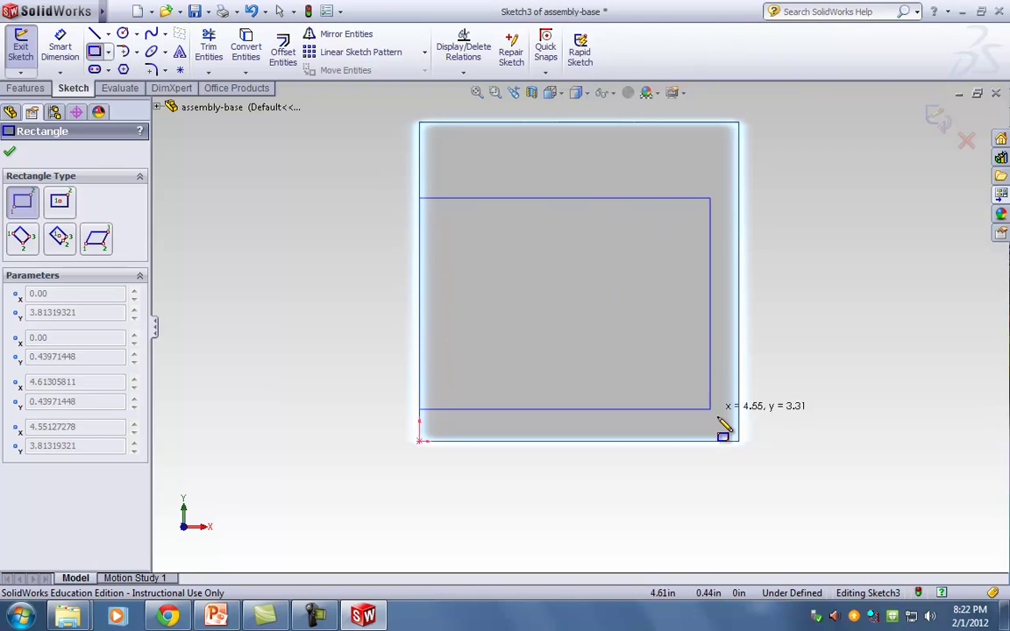
{"action": "left_click", "coordinate": [739, 445]}
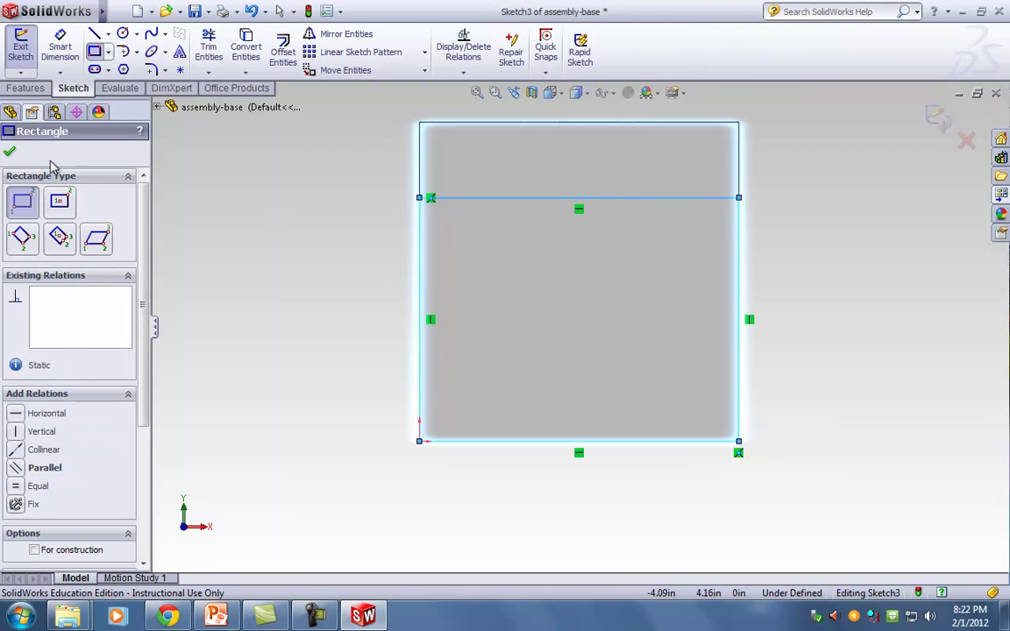
Extrude-cut the rectangle through all of the block, leaving only its upper slab
{"action": "left_click", "coordinate": [27, 87]}
{"action": "left_click", "coordinate": [225, 52]}
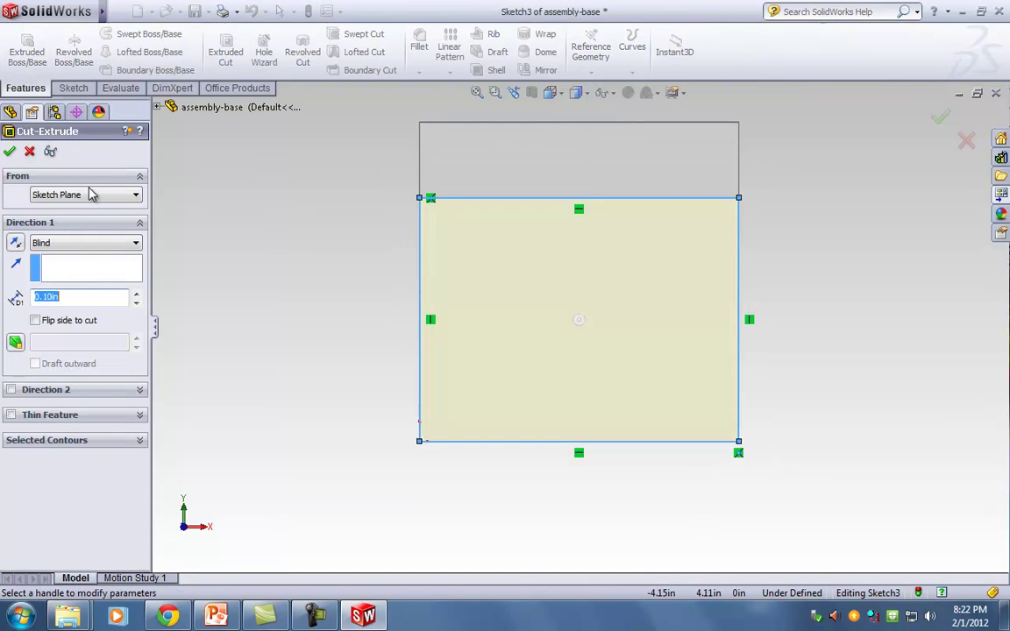
{"action": "left_click", "coordinate": [68, 223]}
{"action": "left_click", "coordinate": [68, 224]}
{"action": "left_click", "coordinate": [67, 242]}
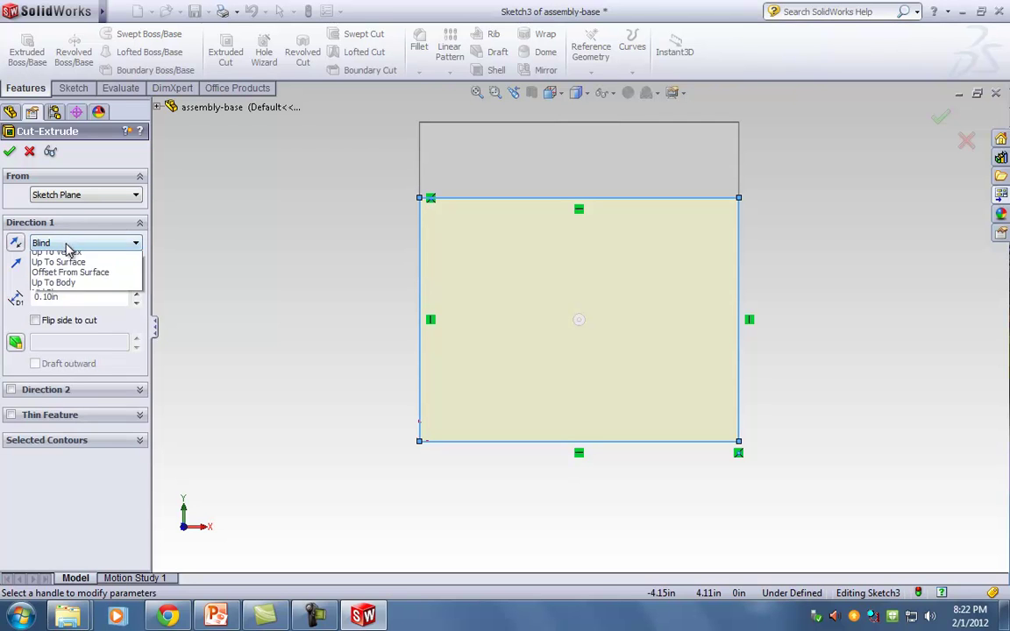
{"action": "left_click", "coordinate": [67, 263]}
{"action": "left_click", "coordinate": [9, 151]}
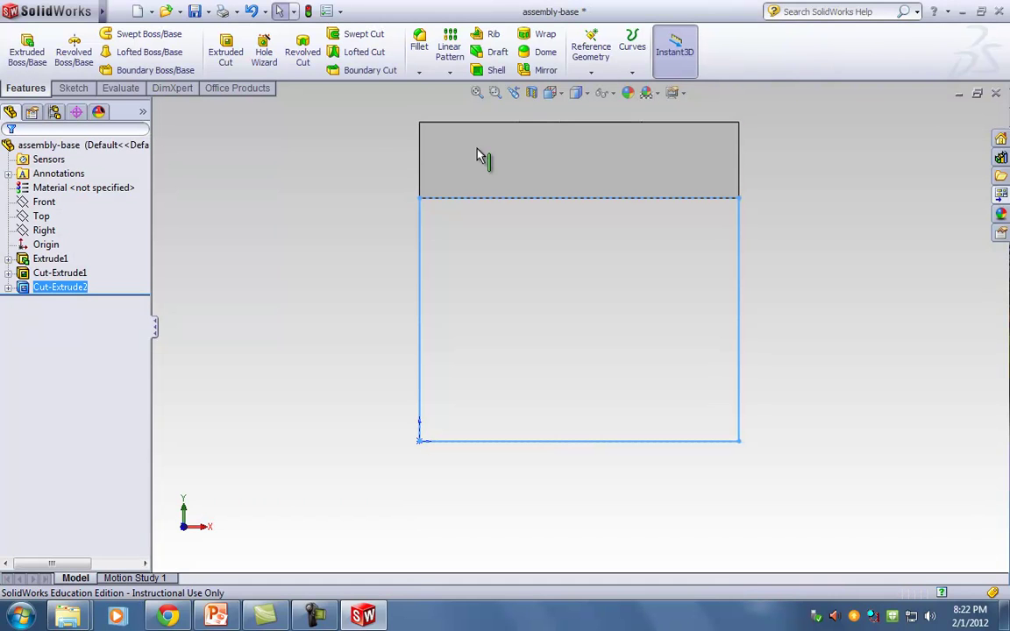
Close the modified assembly-base part and save its changes
{"action": "key", "text": "ctrl+7"}
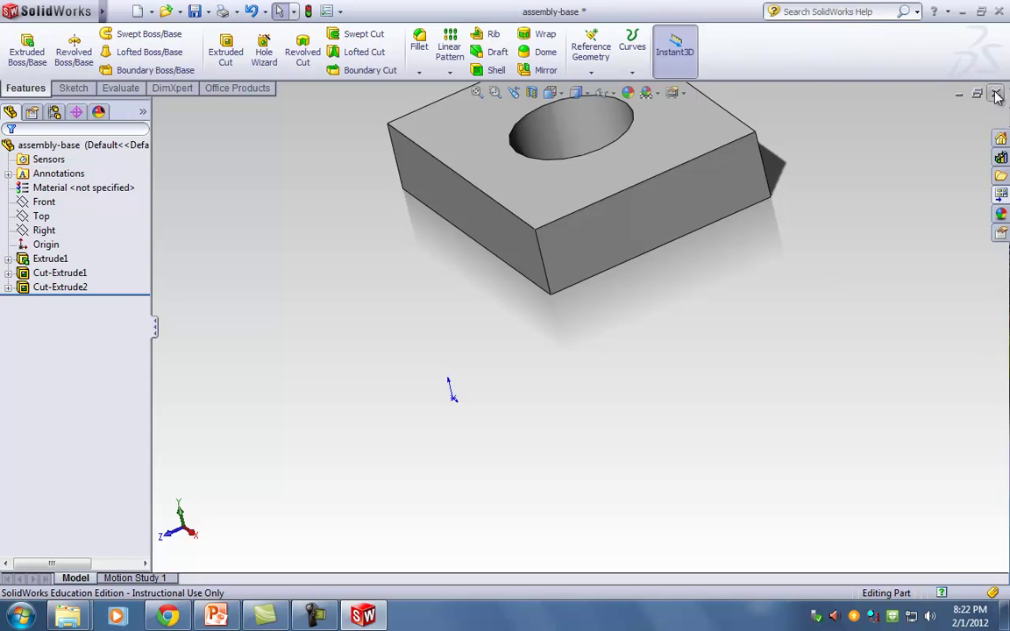
{"action": "key", "text": "ctrl+w"}
{"action": "left_click", "coordinate": [493, 335]}
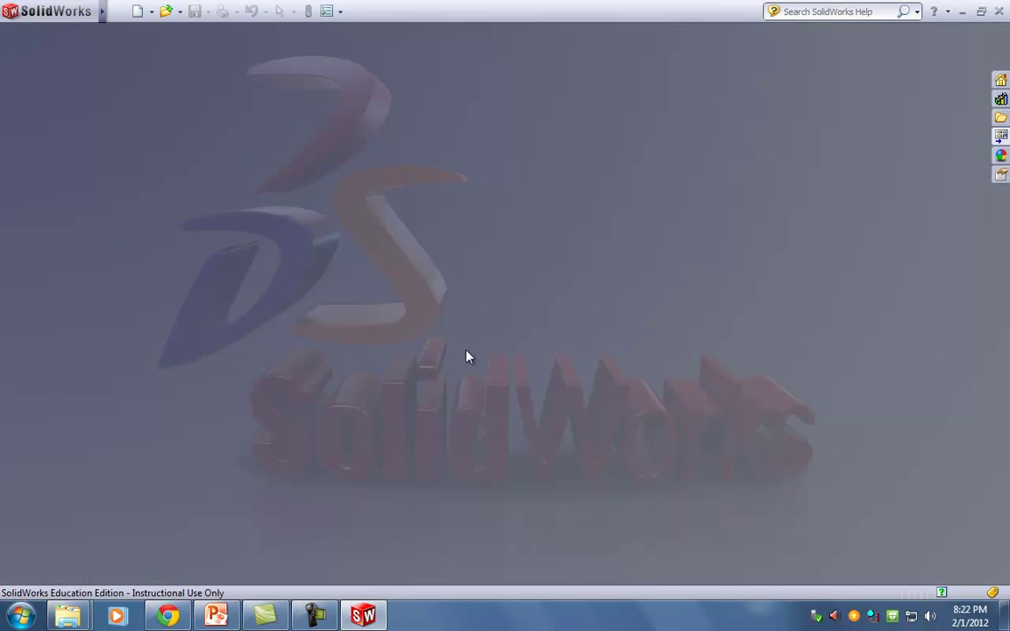
Create a new assembly document
{"action": "left_click", "coordinate": [114, 11]}
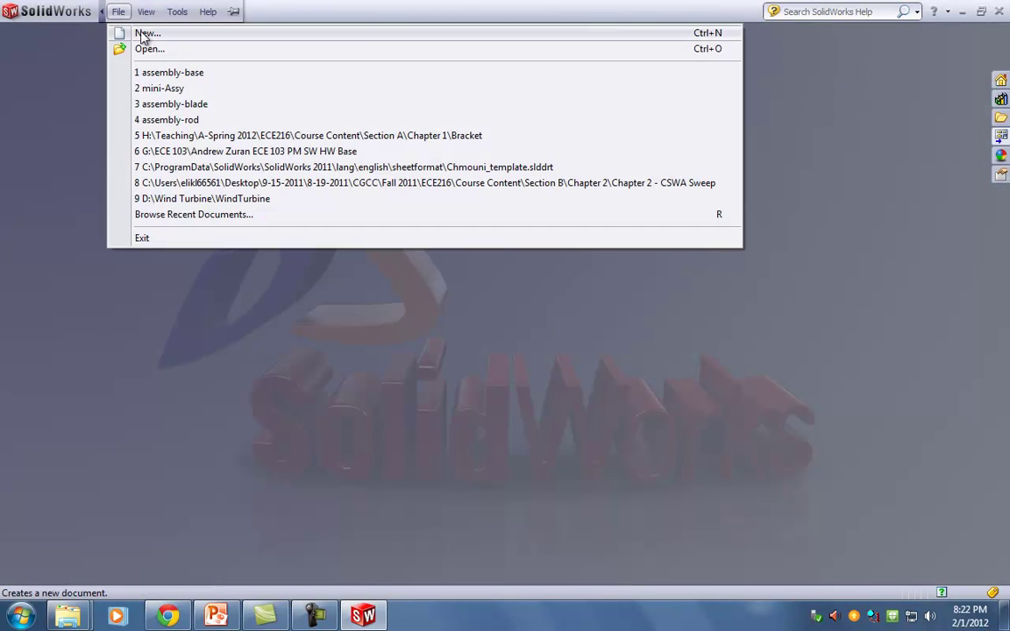
{"action": "left_click", "coordinate": [146, 33]}
{"action": "left_click", "coordinate": [345, 181]}
{"action": "left_click", "coordinate": [352, 241]}
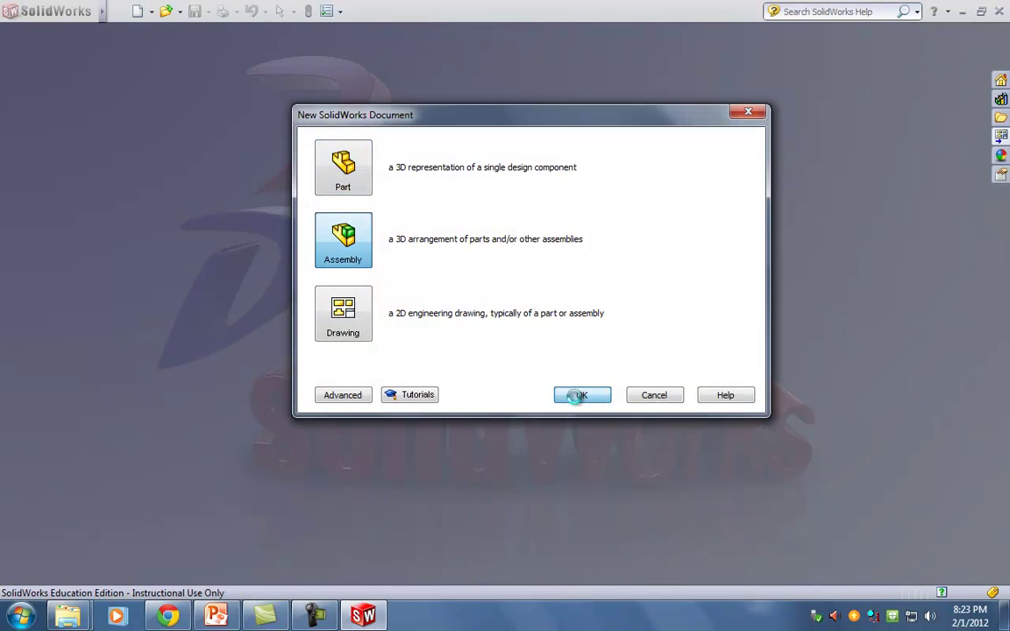
{"action": "left_click", "coordinate": [579, 387]}
Insert the assembly-base part from the Assy File folder as the first component of the new assembly
{"action": "left_click", "coordinate": [67, 431]}
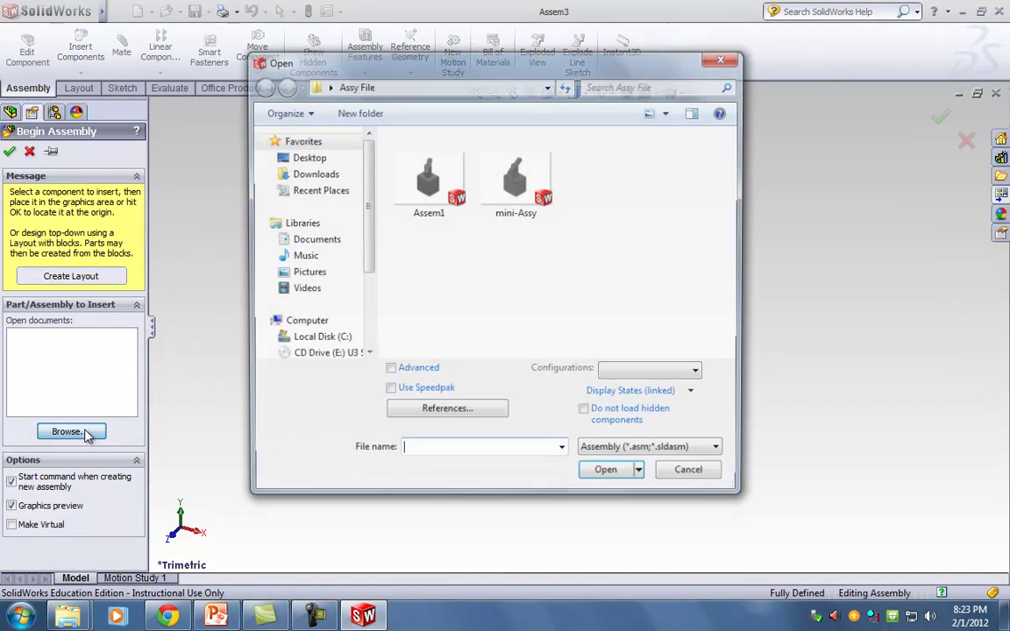
{"action": "left_click", "coordinate": [653, 451]}
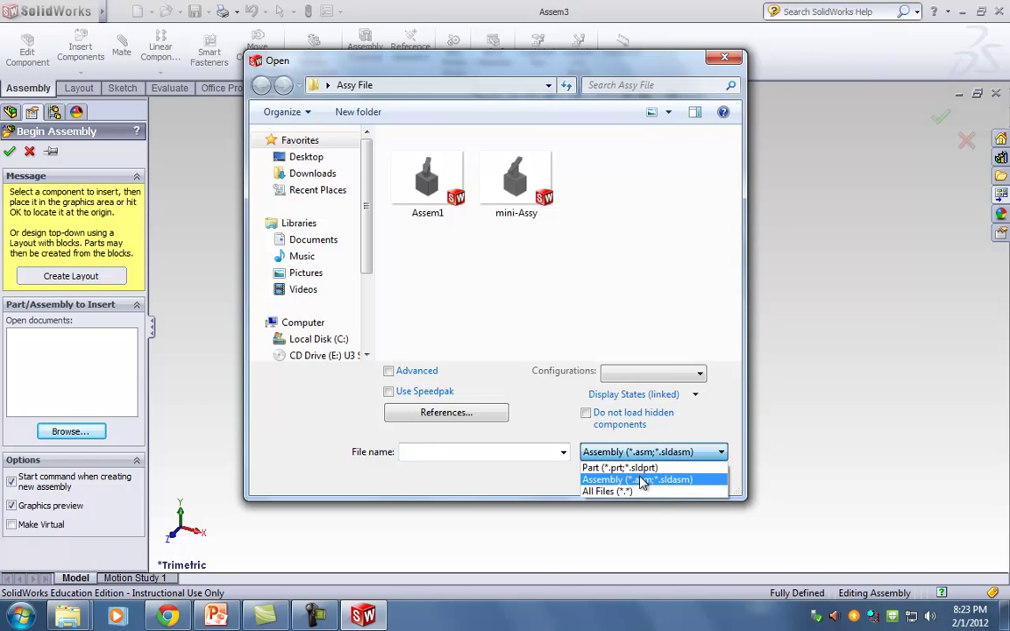
{"action": "left_click", "coordinate": [633, 467]}
{"action": "left_click", "coordinate": [427, 162]}
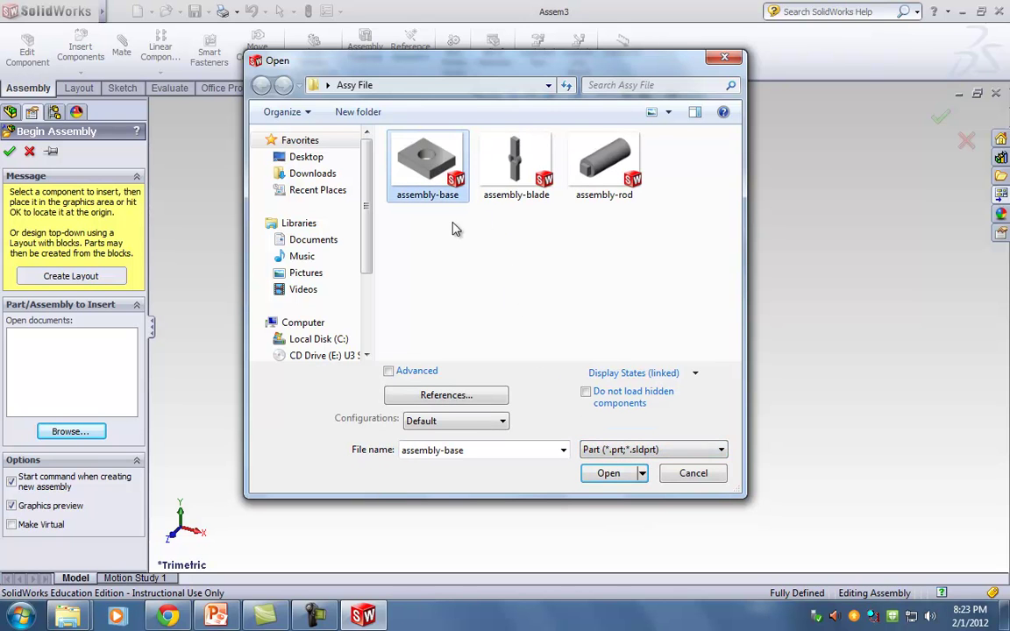
{"action": "left_click", "coordinate": [604, 476]}
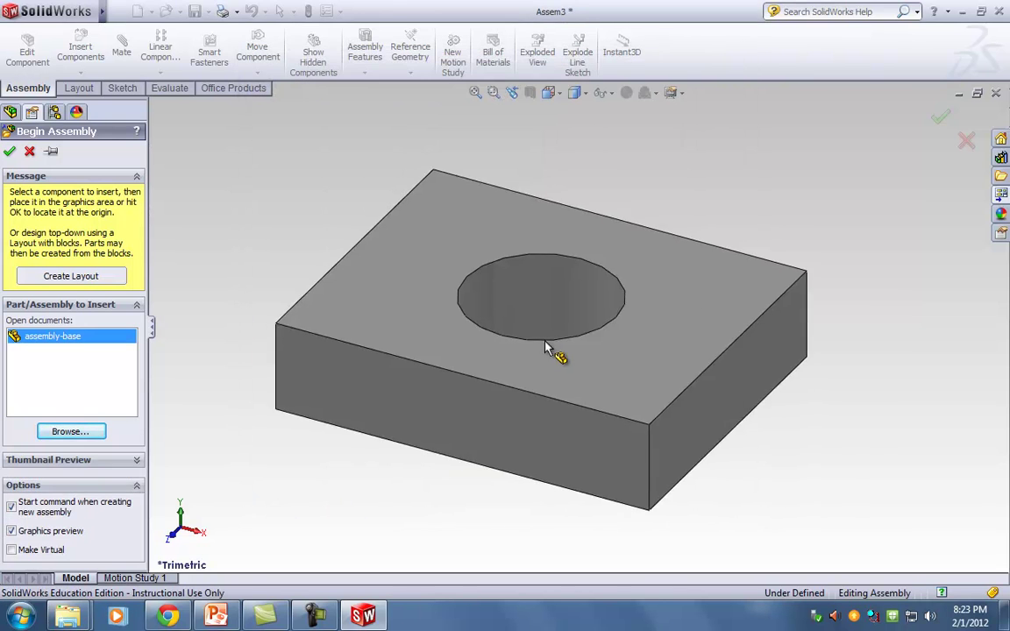
{"action": "left_click", "coordinate": [552, 368]}
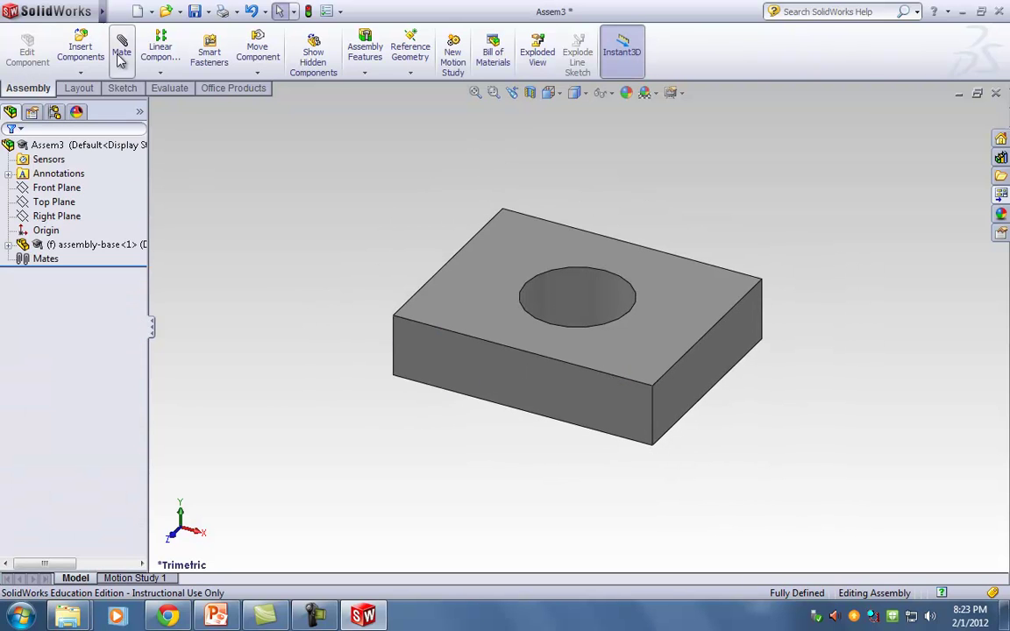
Insert the assembly-rod part from the Assy File folder and place it beside the base
{"action": "left_click", "coordinate": [80, 51]}
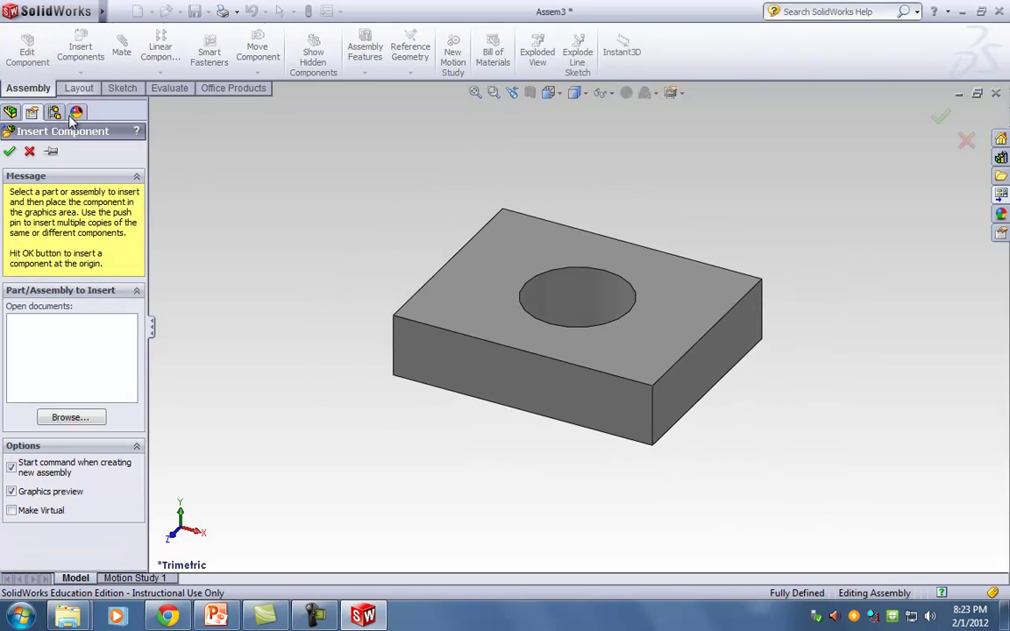
{"action": "left_click", "coordinate": [68, 417]}
{"action": "left_click", "coordinate": [601, 165]}
{"action": "left_click", "coordinate": [603, 466]}
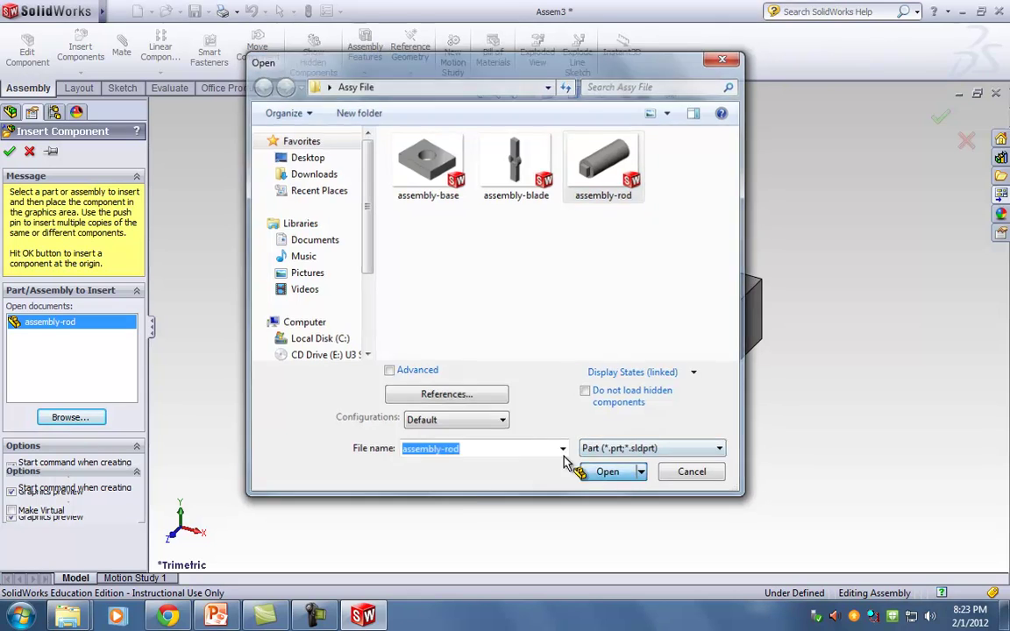
{"action": "left_click", "coordinate": [367, 370]}
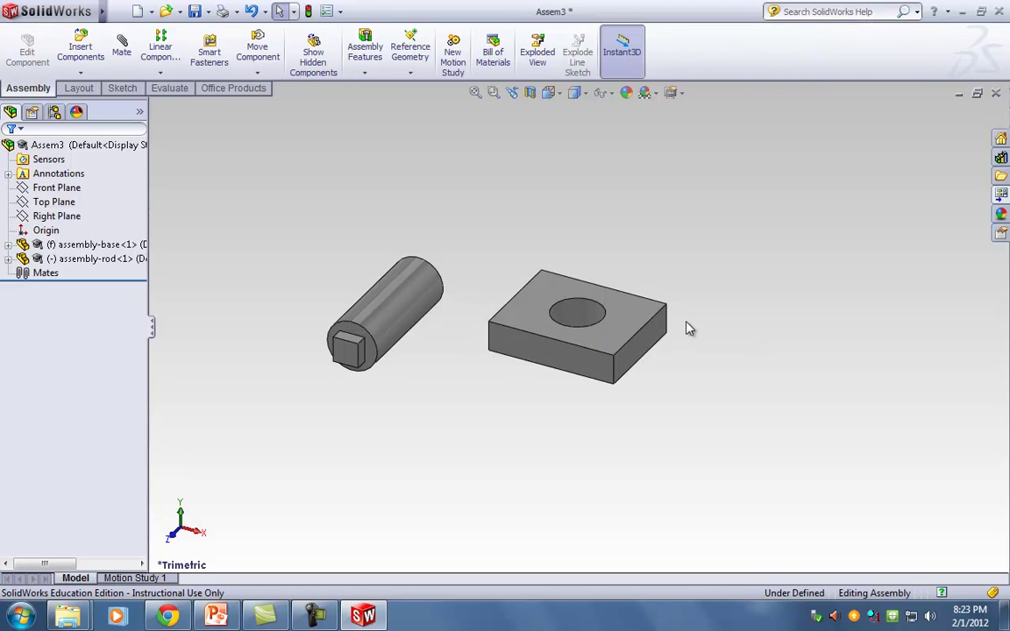
Add a concentric mate between the rod's cylindrical face and the base's hole, and slide the rod partway up through the base
{"action": "left_click", "coordinate": [388, 303]}
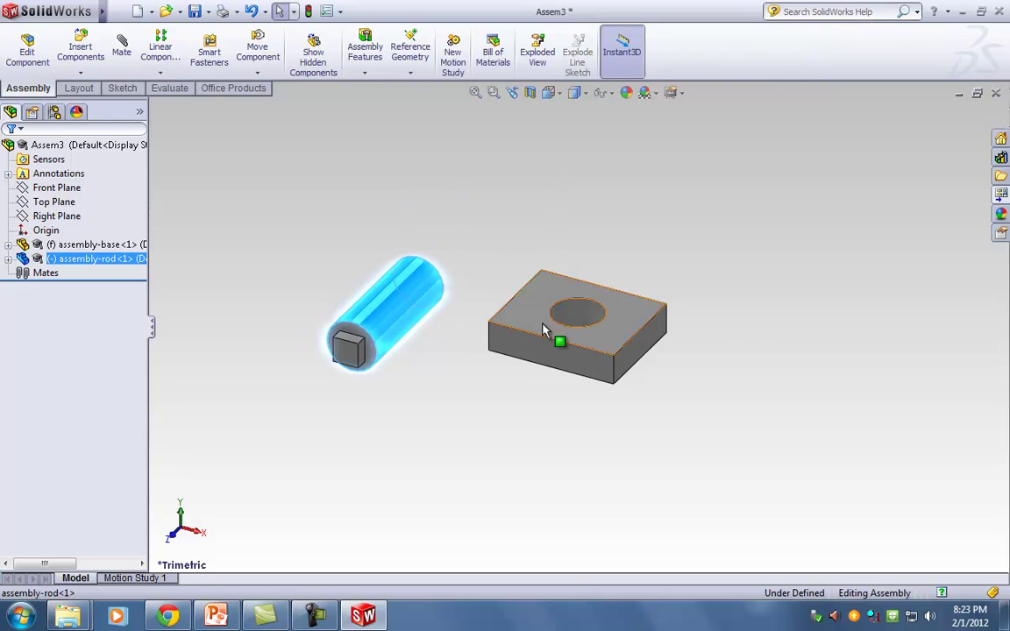
{"action": "left_click", "coordinate": [589, 319], "text": "ctrl"}
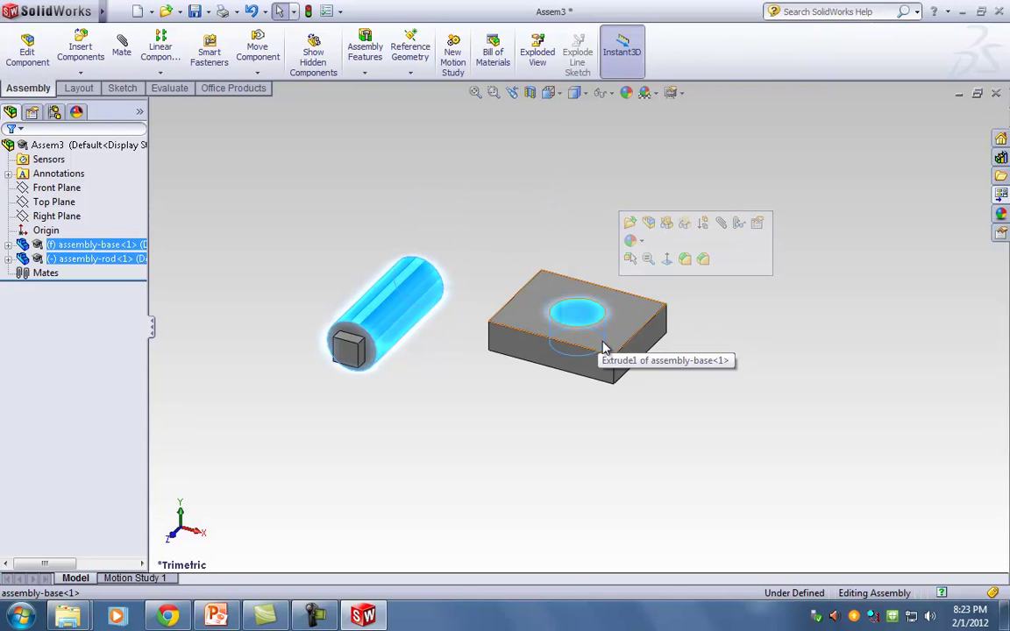
{"action": "left_click", "coordinate": [122, 48]}
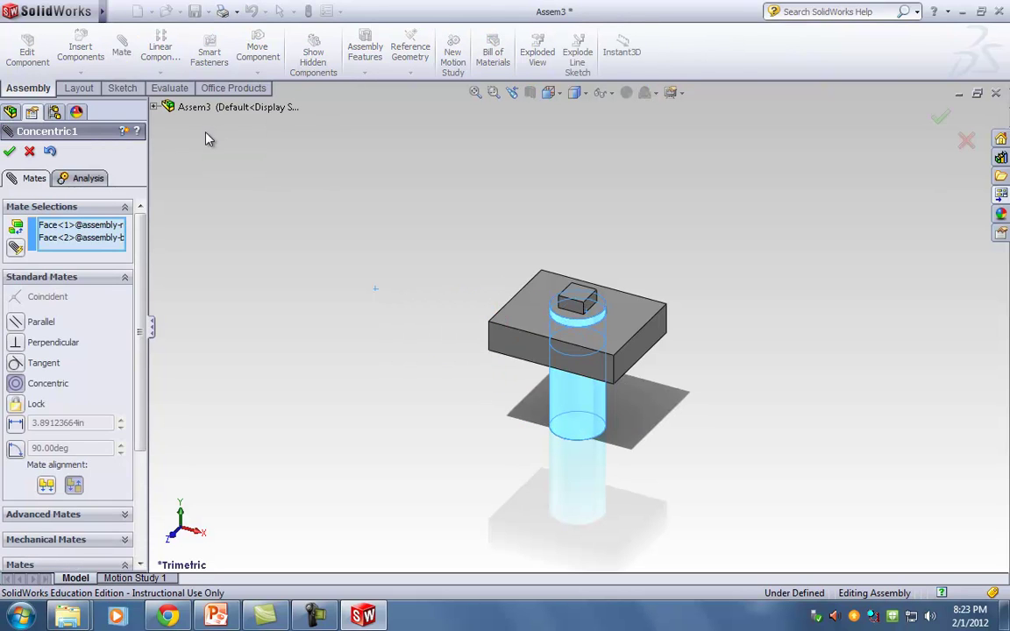
{"action": "left_click", "coordinate": [9, 152]}
{"action": "left_click", "coordinate": [10, 151]}
{"action": "left_click_drag", "start_coordinate": [552, 405], "coordinate": [549, 372]}
{"action": "left_click", "coordinate": [690, 366]}
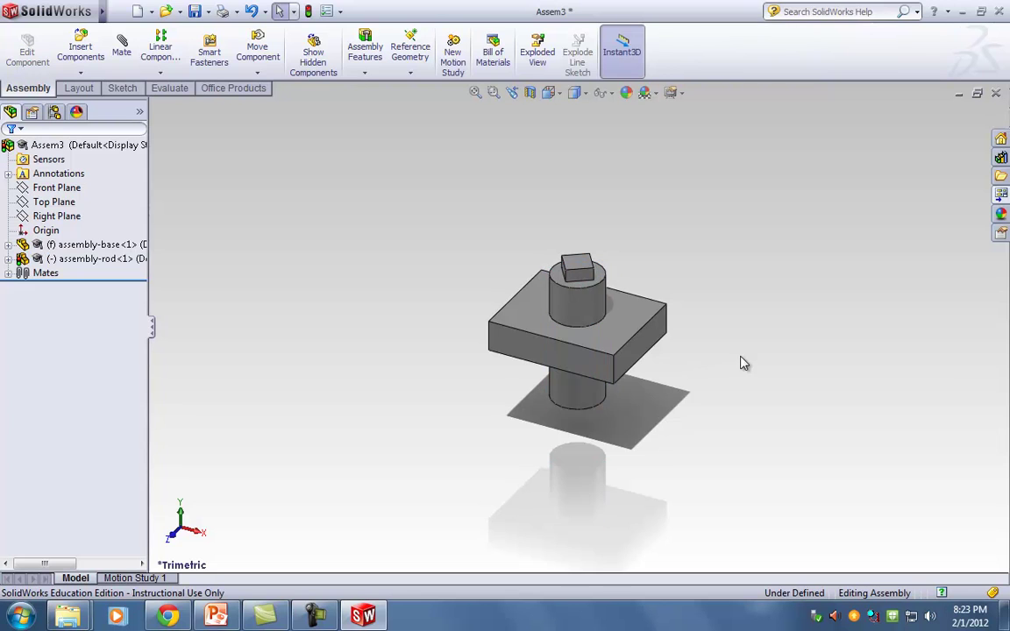
{"action": "scroll", "coordinate": [667, 320], "scroll_direction": "down", "scroll_amount": 2}
{"action": "scroll", "coordinate": [666, 320], "scroll_direction": "down", "scroll_amount": 1}
{"action": "left_click", "coordinate": [531, 255]}
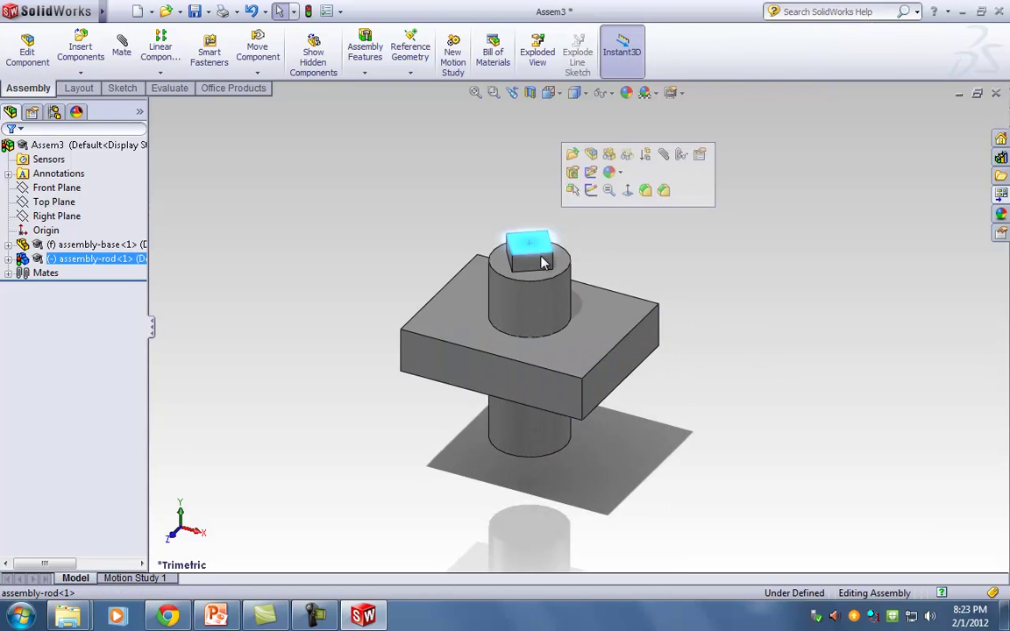
{"action": "left_click", "coordinate": [606, 336], "text": "ctrl"}
{"action": "left_click", "coordinate": [772, 413]}
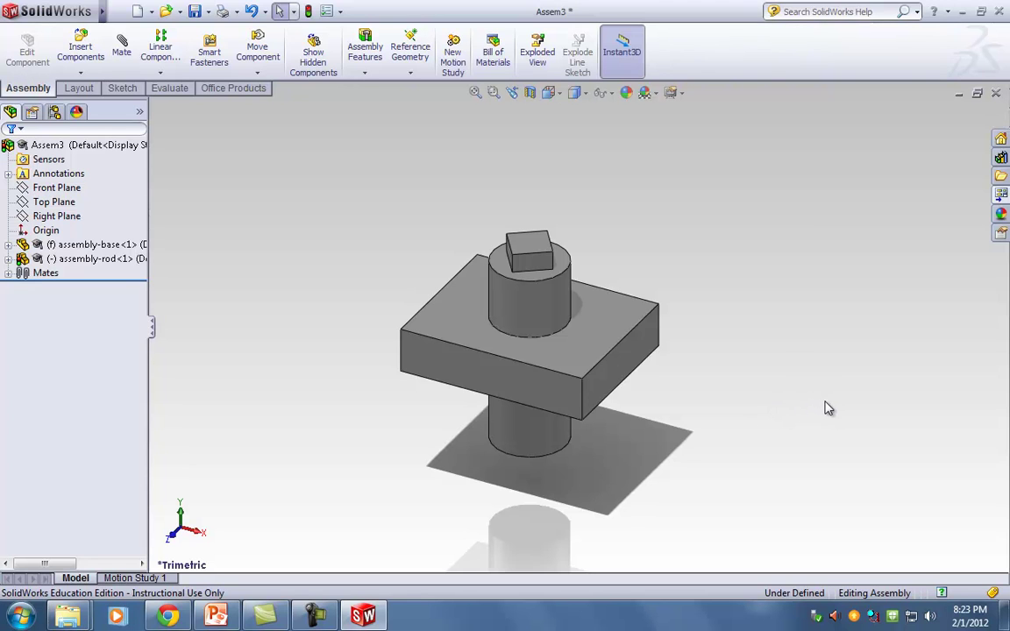
Slide the rod down and back up along the hole's axis until it stands clear above the base
{"action": "scroll", "coordinate": [724, 362], "scroll_direction": "up", "scroll_amount": 2}
{"action": "left_click_drag", "start_coordinate": [611, 351], "coordinate": [626, 480]}
{"action": "left_click_drag", "start_coordinate": [570, 331], "coordinate": [589, 206]}
{"action": "left_click", "coordinate": [664, 253]}
Add a Width mate with the rod's two end faces as width selections and the base's top and bottom faces as tab selections
{"action": "key", "text": "z"}
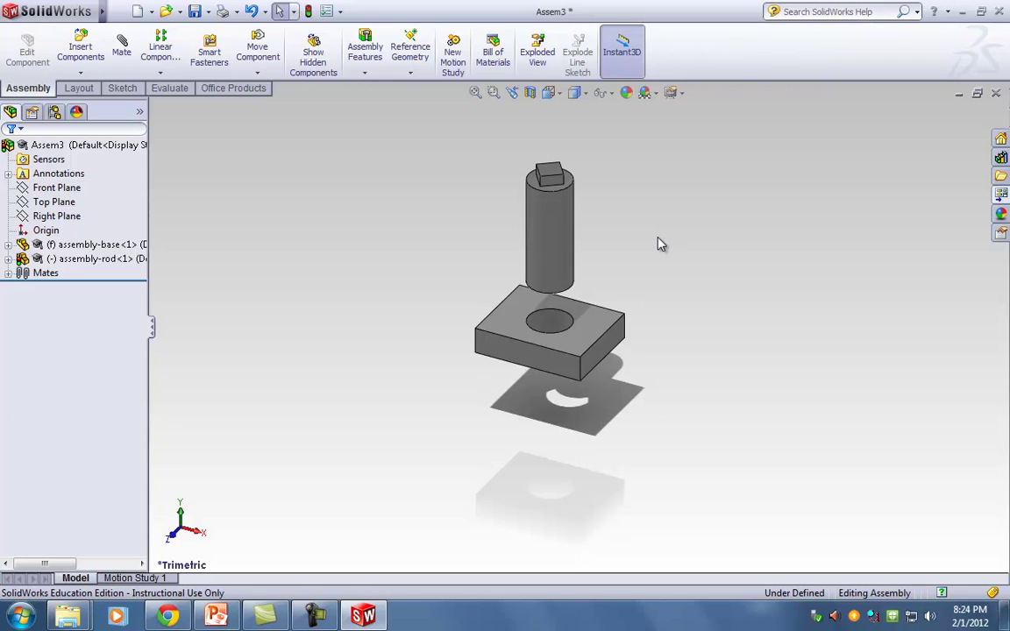
{"action": "middle_click_drag", "start_coordinate": [659, 244], "coordinate": [655, 198]}
{"action": "left_click", "coordinate": [589, 349]}
{"action": "middle_click_drag", "start_coordinate": [597, 350], "coordinate": [526, 211]}
{"action": "left_click", "coordinate": [559, 297], "text": "ctrl"}
{"action": "middle_click_drag", "start_coordinate": [667, 390], "coordinate": [676, 347]}
{"action": "left_click", "coordinate": [121, 59]}
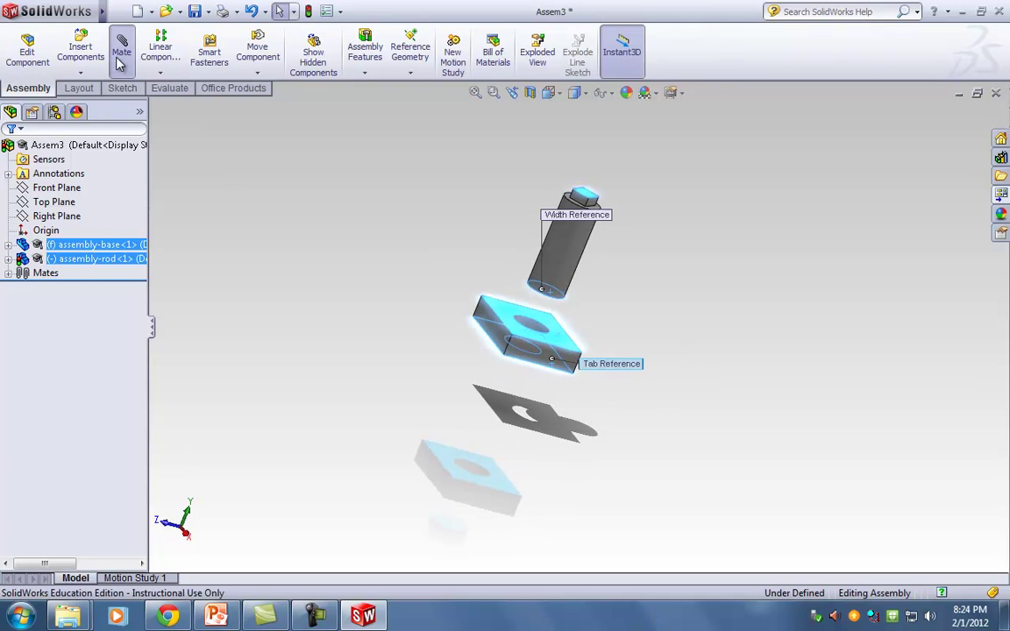
{"action": "middle_click_drag", "start_coordinate": [279, 270], "coordinate": [323, 226]}
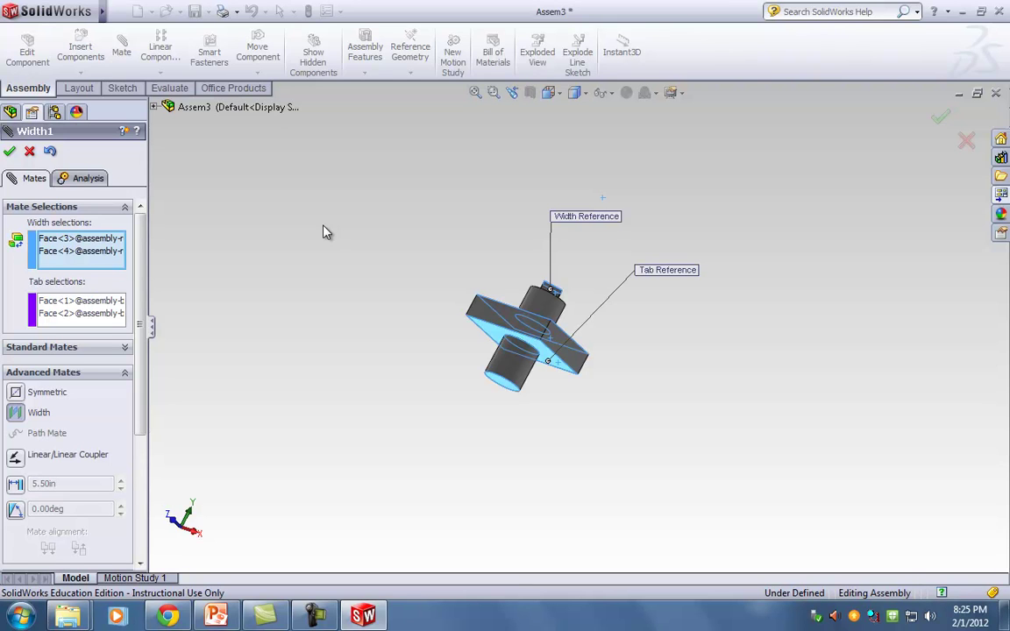
{"action": "left_click", "coordinate": [10, 151]}
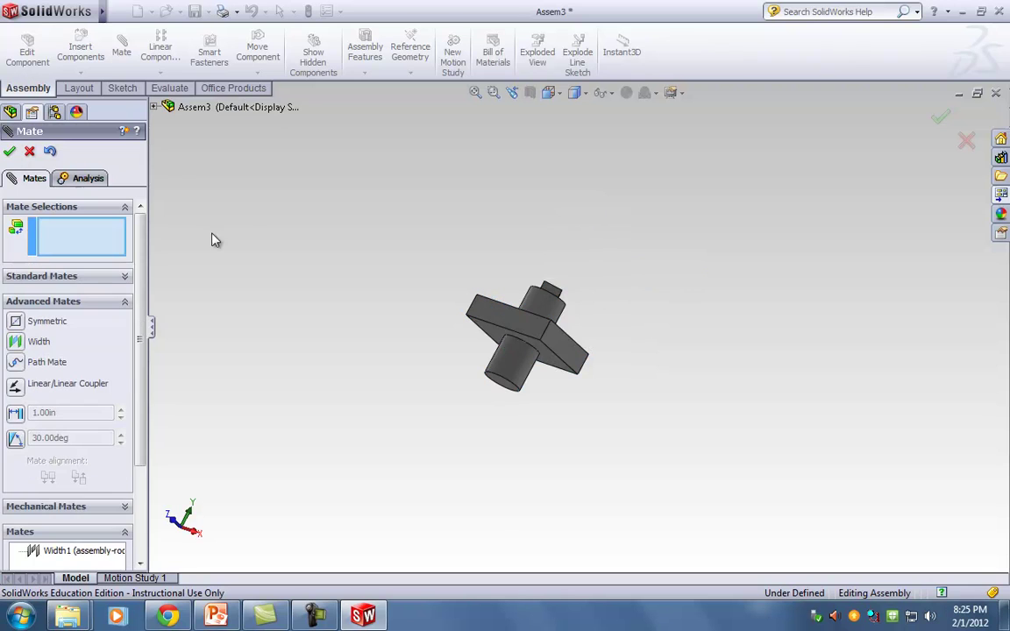
{"action": "left_click", "coordinate": [16, 153]}
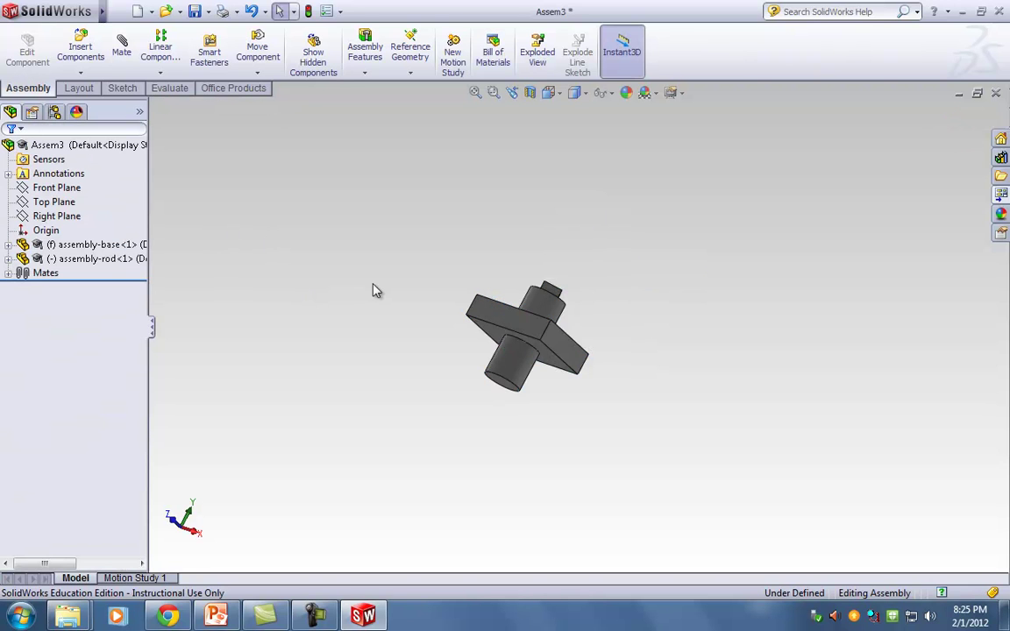
{"action": "scroll", "coordinate": [340, 296], "scroll_direction": "down", "scroll_amount": 3}
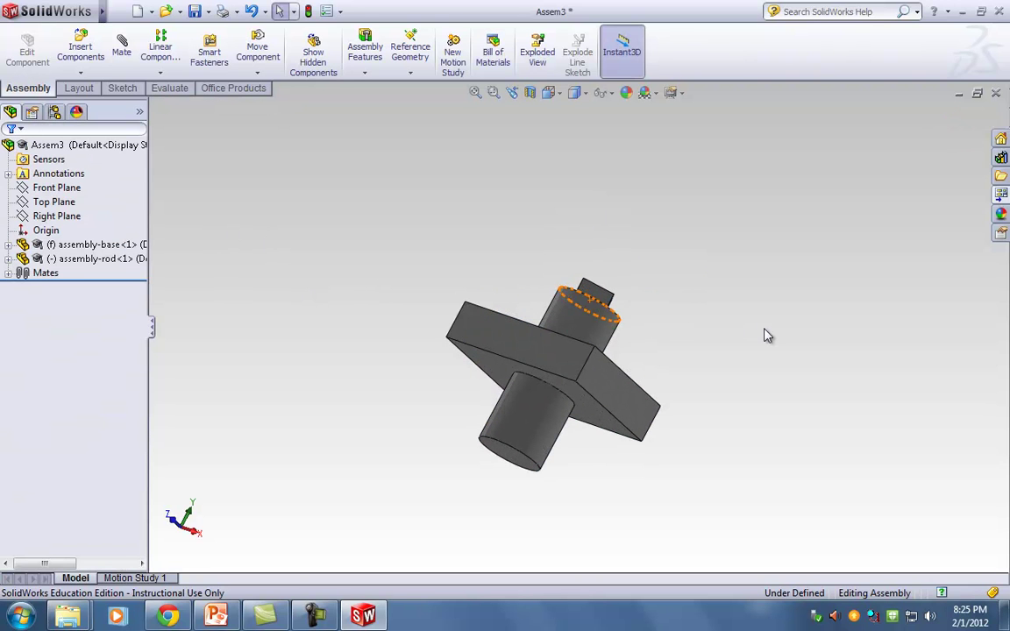